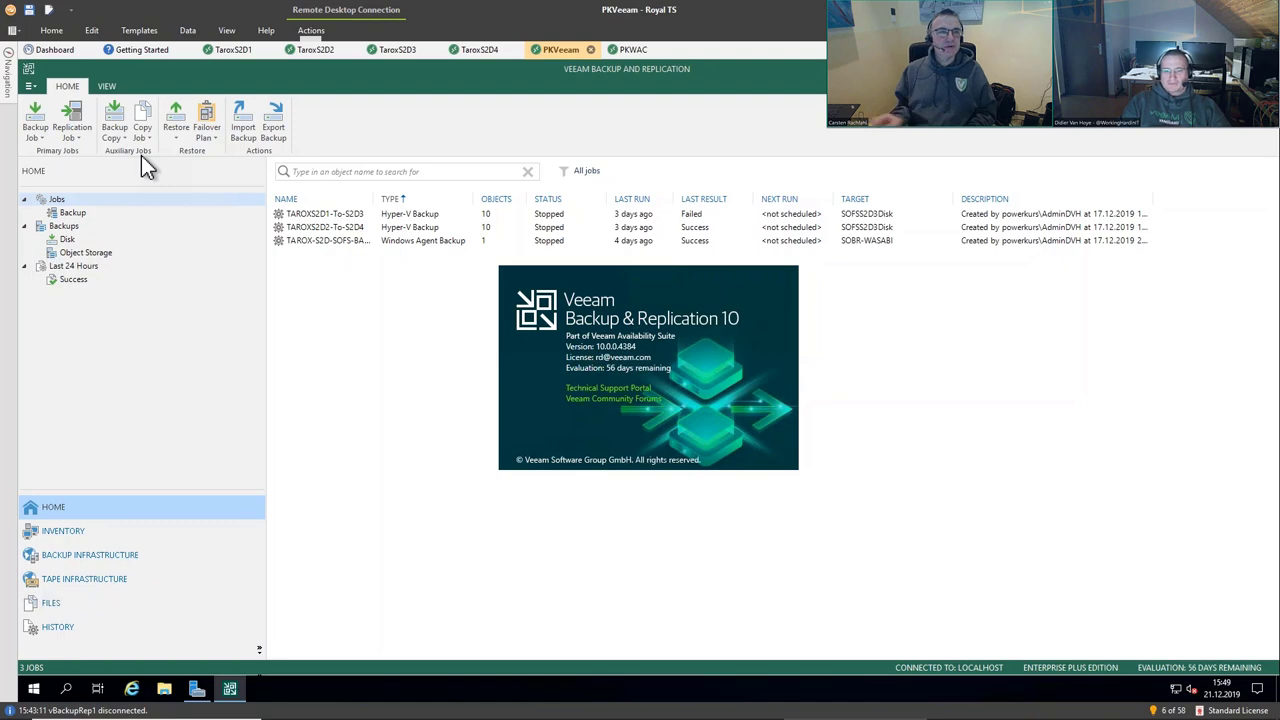
- Switch to the TaroxS2D1 session and view the details of node TaroxS2D1 in Failover Cluster Manager
{"action": "left_click", "coordinate": [226, 51]}
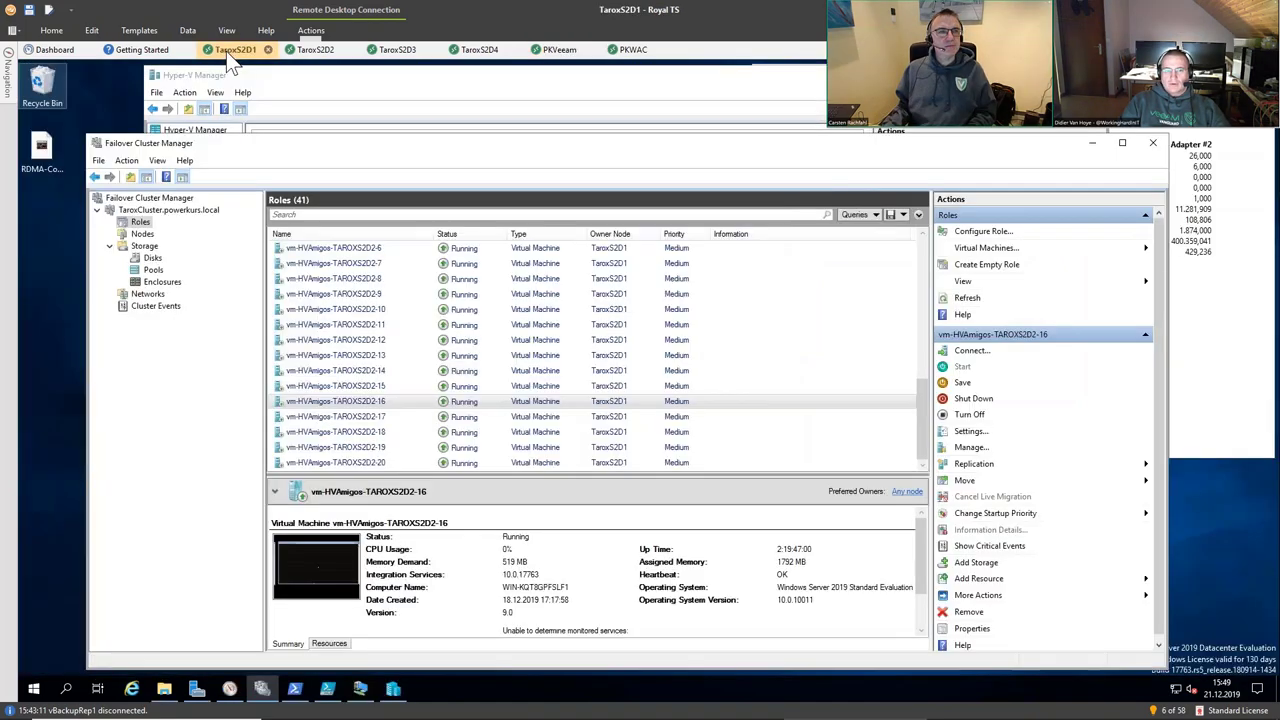
{"action": "left_click", "coordinate": [1090, 144]}
{"action": "left_click_drag", "start_coordinate": [1065, 138], "coordinate": [1064, 140]}
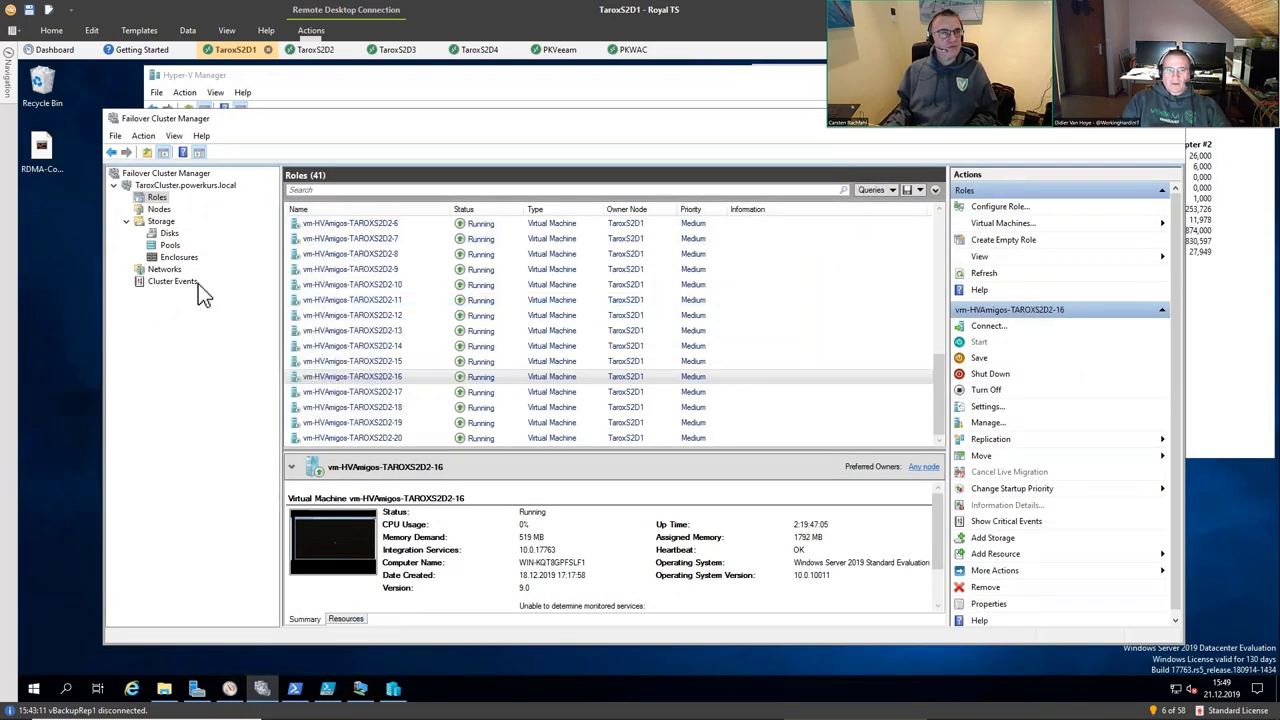
{"action": "left_click", "coordinate": [160, 209]}
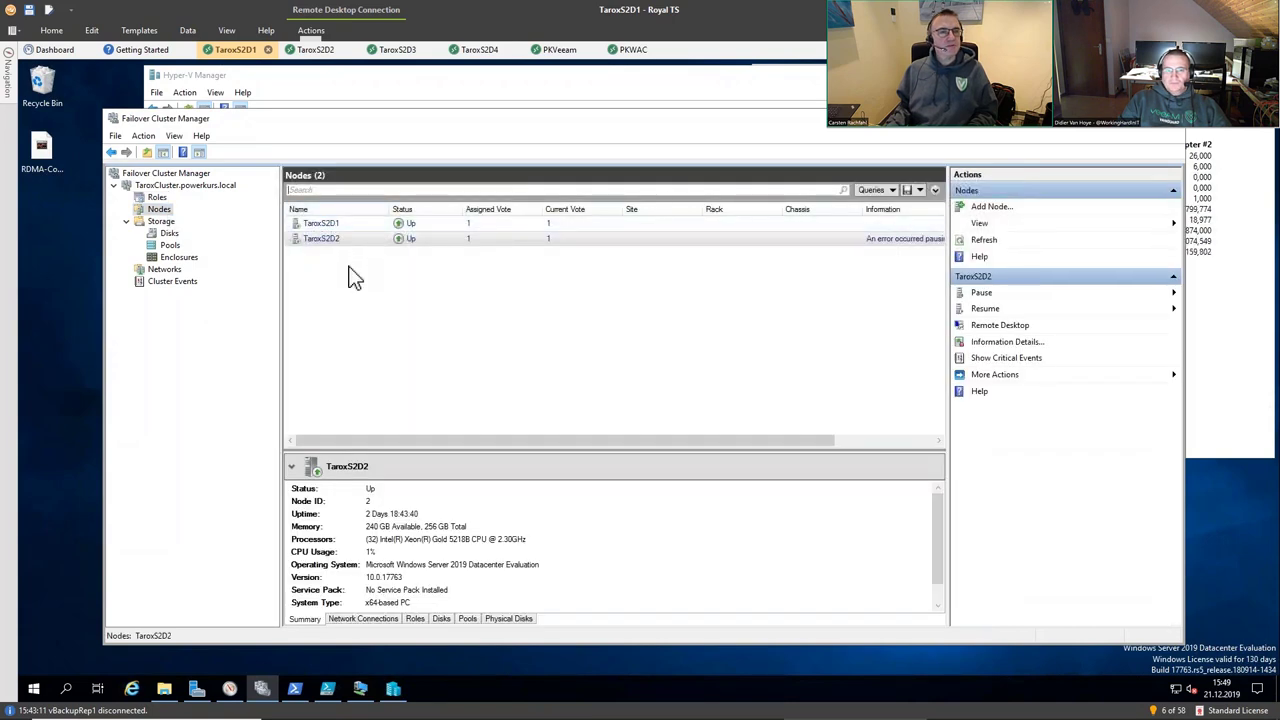
{"action": "left_click", "coordinate": [343, 230]}
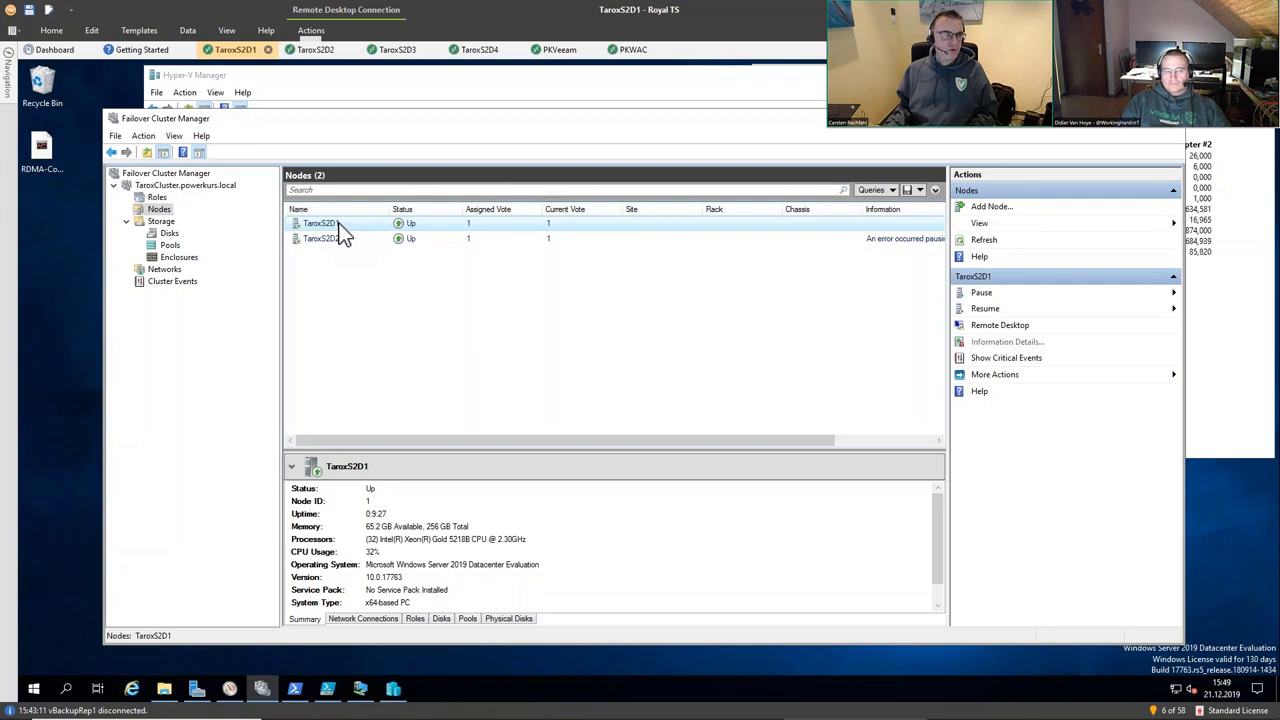
- Review the virtual machines on TAROXS2D1 in Hyper-V Manager and the roles and nodes of TaroxCluster in Failover Cluster Manager
{"action": "left_click", "coordinate": [361, 88]}
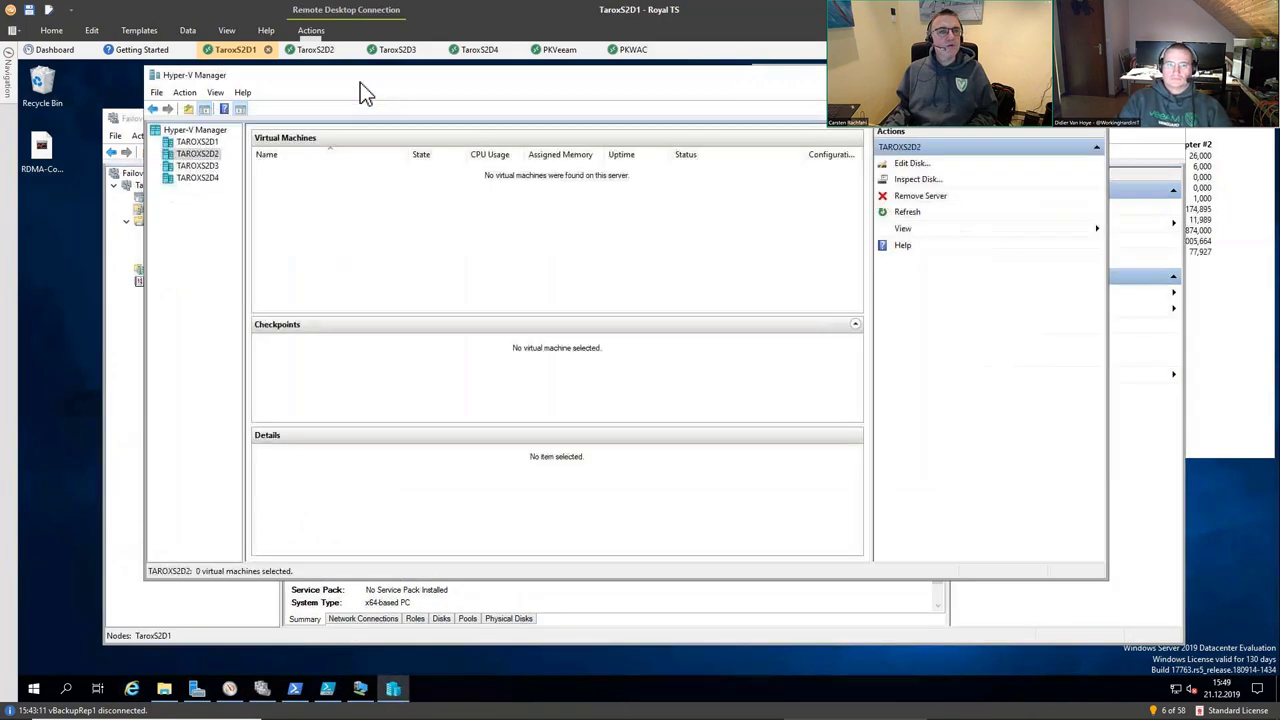
{"action": "left_click", "coordinate": [198, 142]}
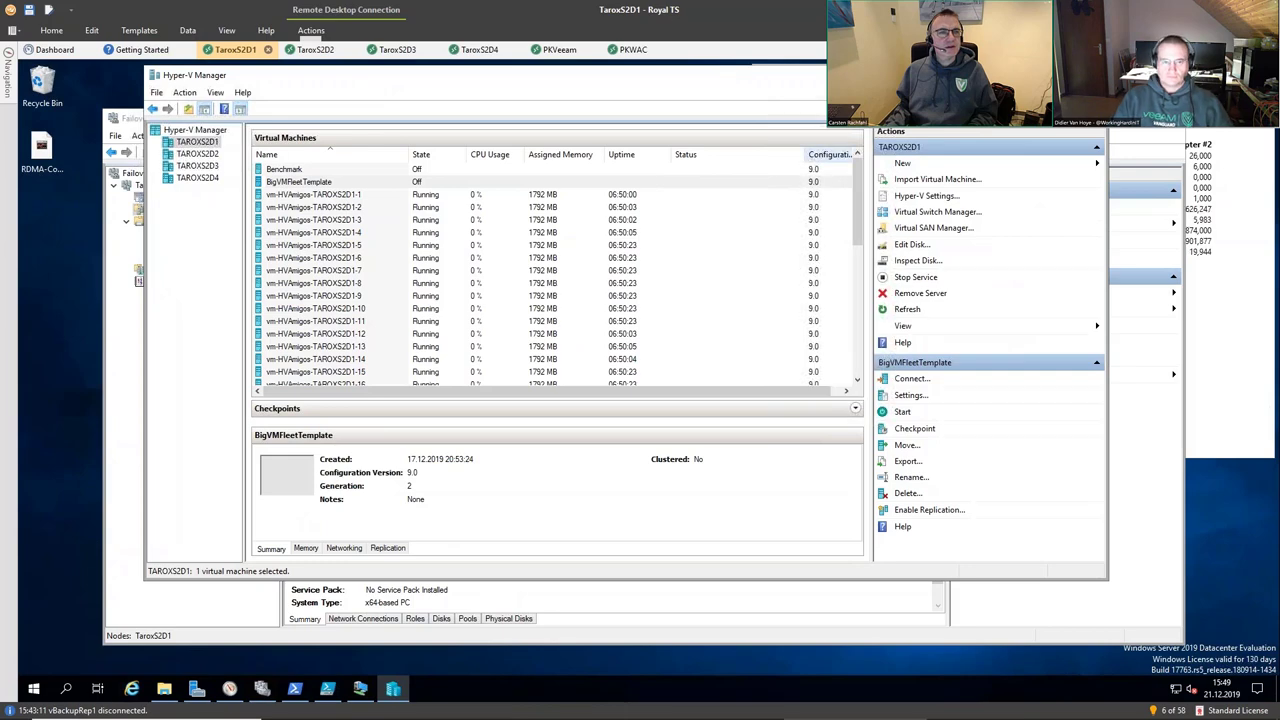
{"action": "key", "text": "alt+Tab"}
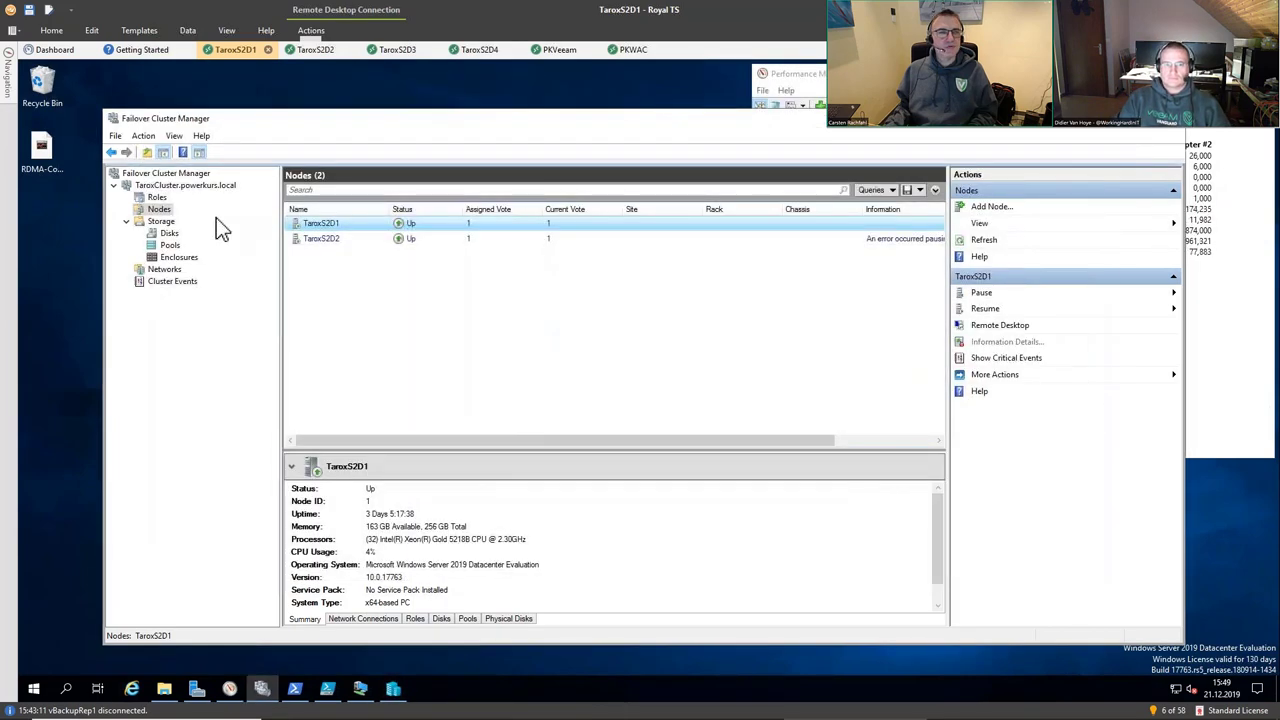
{"action": "left_click", "coordinate": [158, 198]}
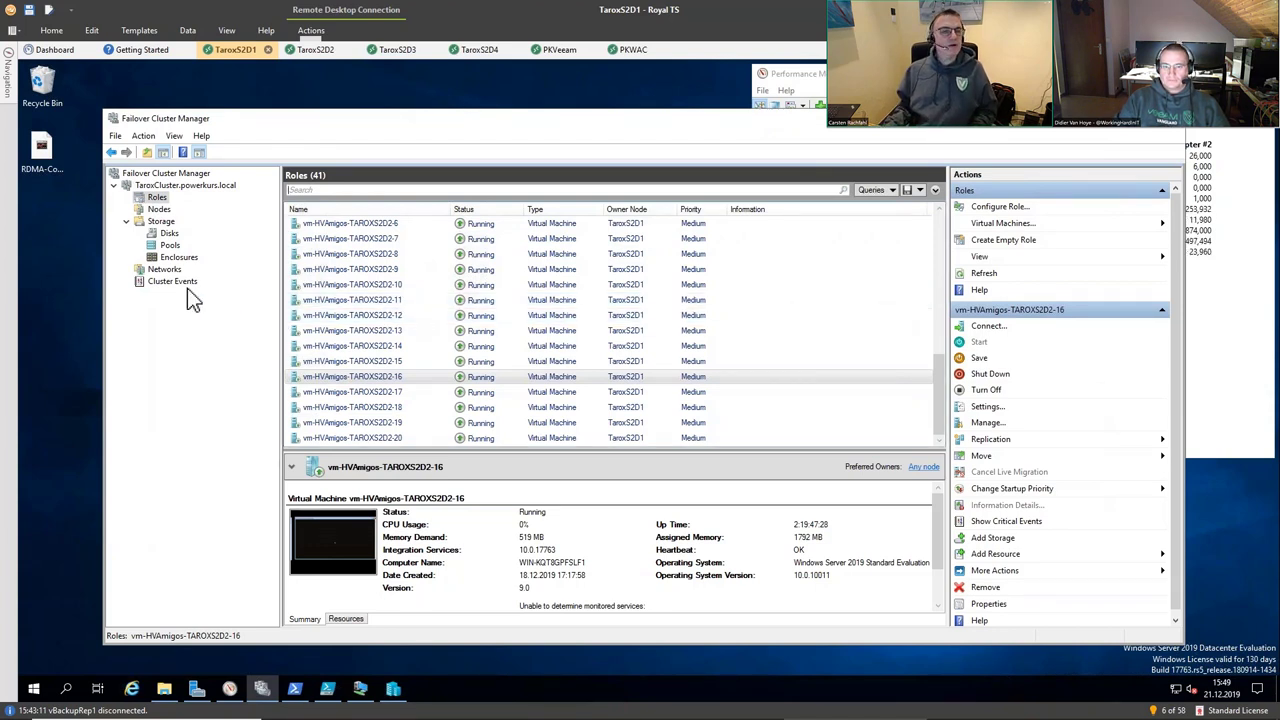
{"action": "left_click", "coordinate": [158, 209]}
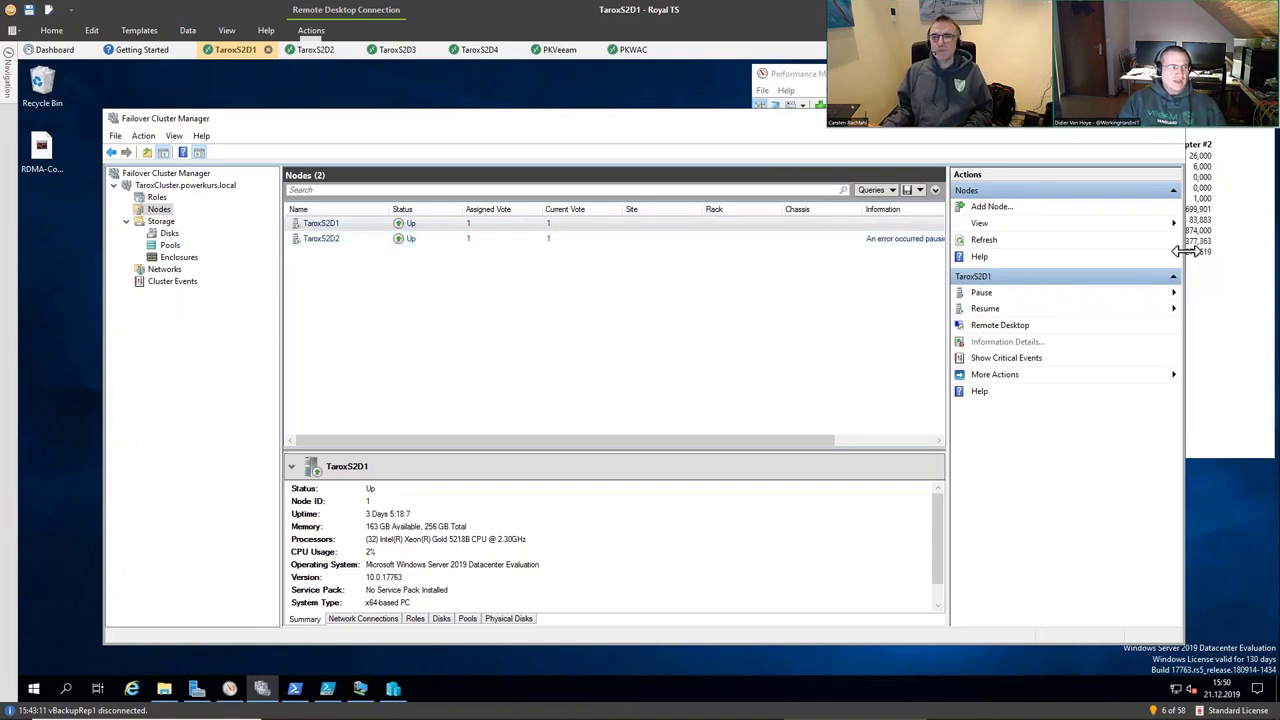
- Narrow the Failover Cluster Manager window and its actions area, and close the Server Manager window behind it
{"action": "left_click_drag", "start_coordinate": [1181, 256], "coordinate": [895, 262]}
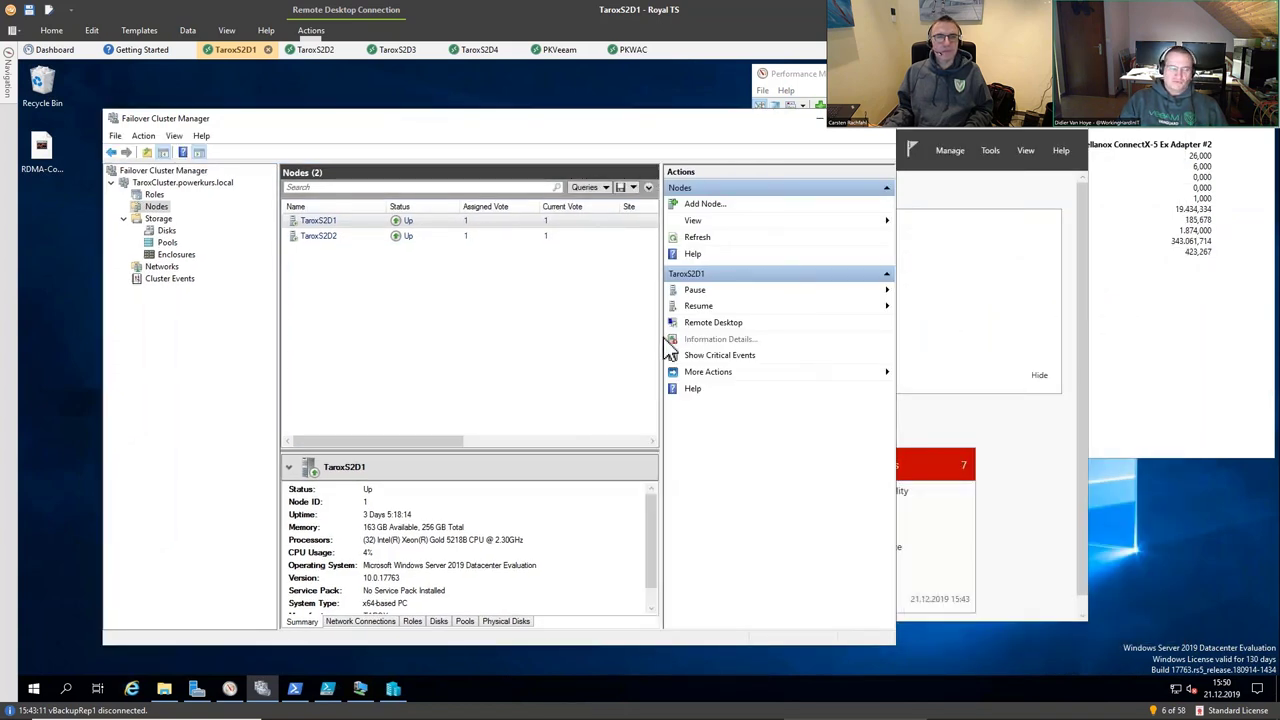
{"action": "left_click_drag", "start_coordinate": [660, 337], "coordinate": [733, 333]}
{"action": "left_click", "coordinate": [1080, 128]}
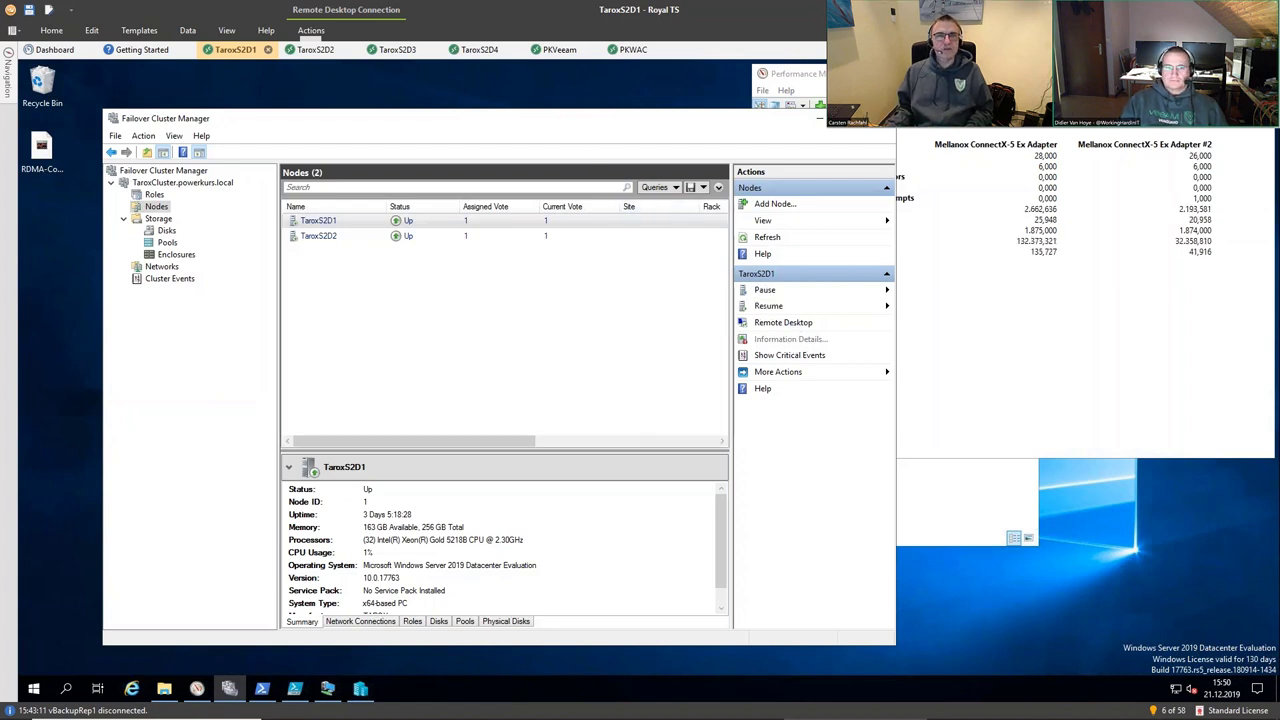
- Switch to the PKVeeam session and view the Hyper-V hosts of TaroxCluster in Veeam's backup infrastructure
{"action": "left_click", "coordinate": [562, 50]}
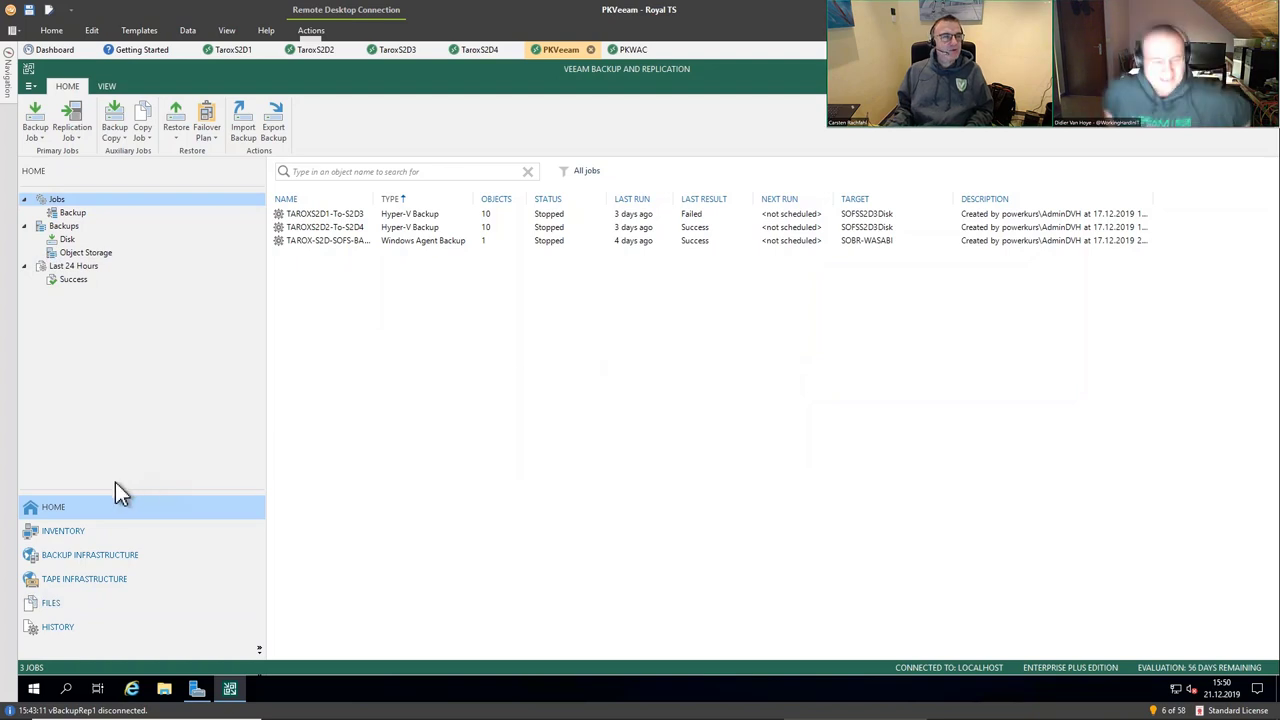
{"action": "left_click", "coordinate": [88, 560]}
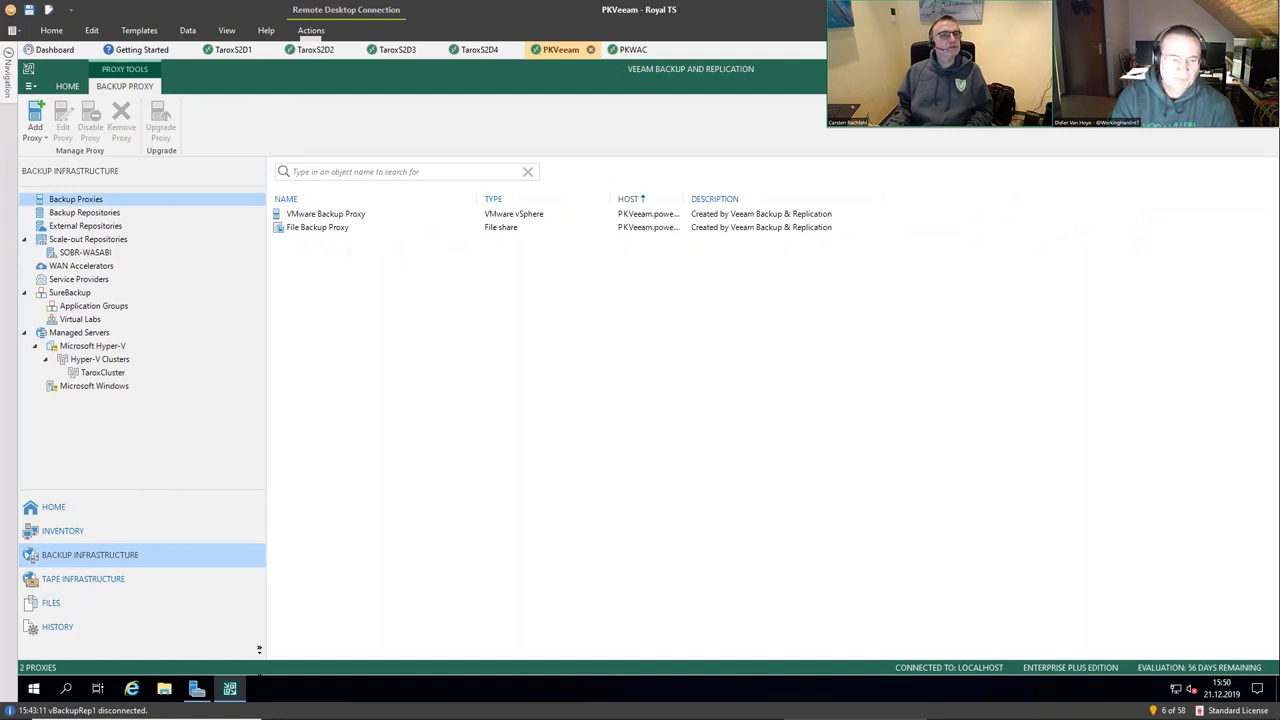
{"action": "left_click", "coordinate": [66, 538]}
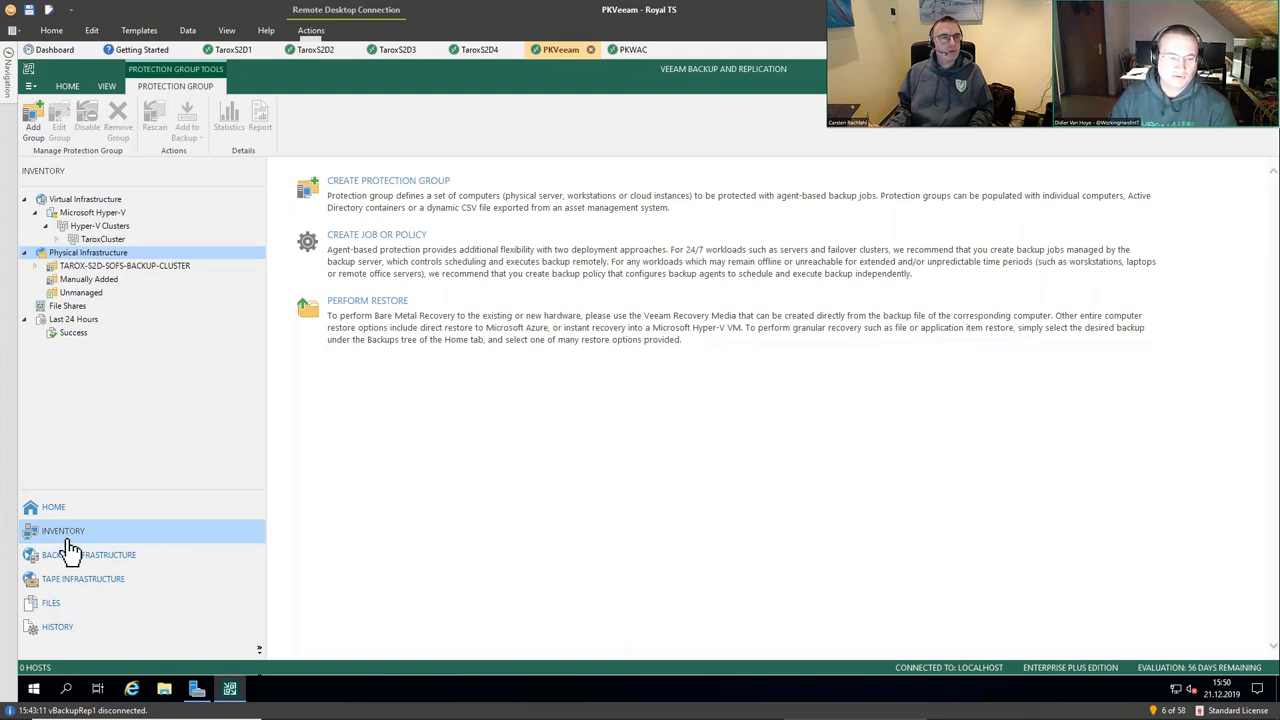
{"action": "left_click", "coordinate": [76, 557]}
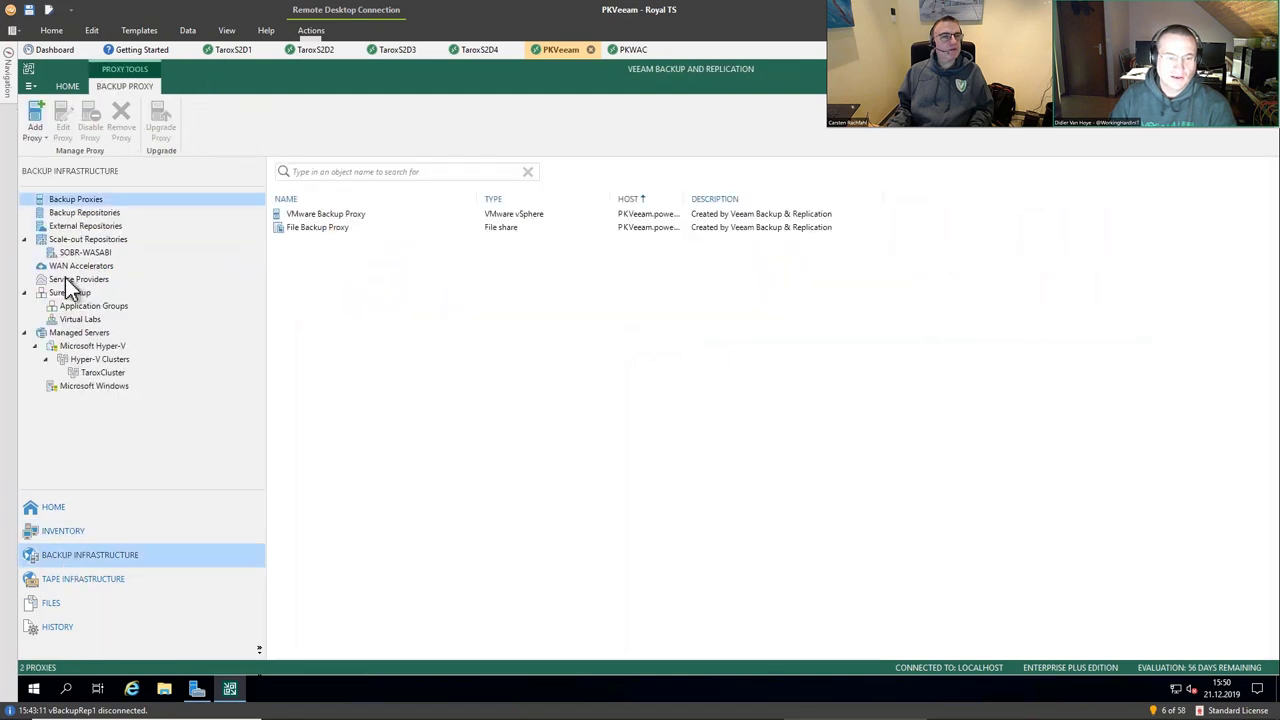
{"action": "left_click", "coordinate": [100, 373]}
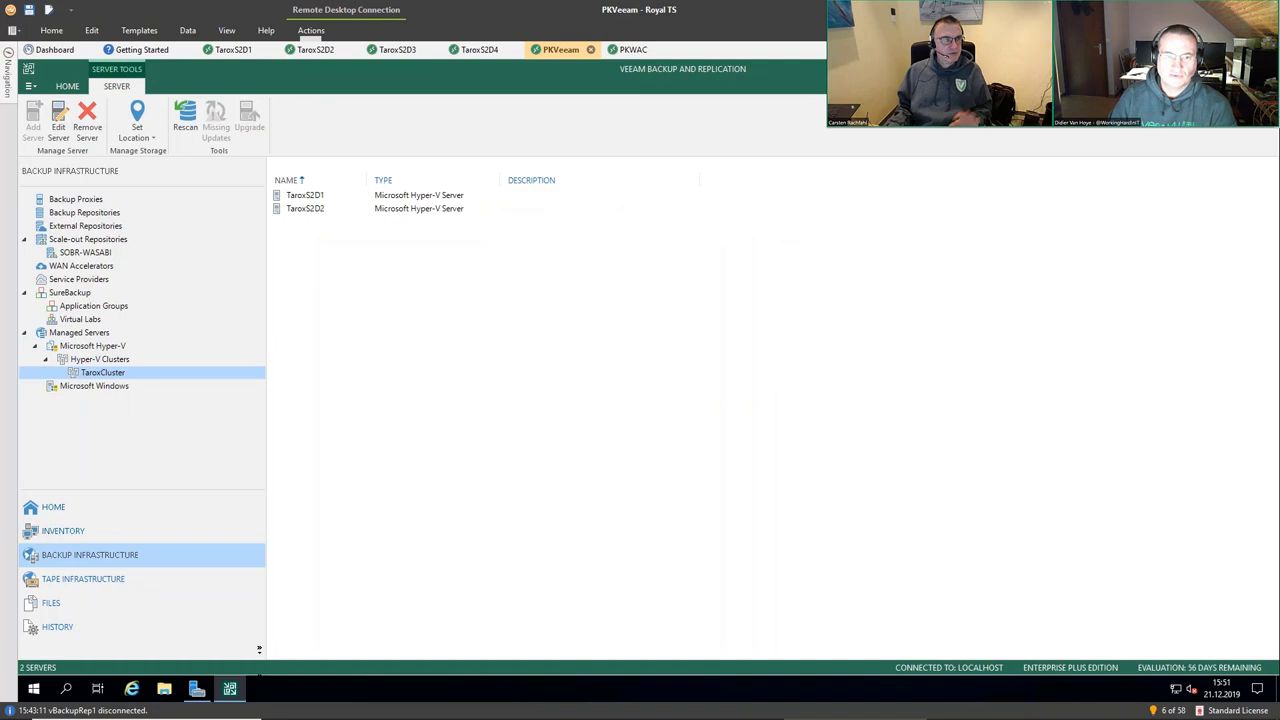
- Start a new protection group for the physical infrastructure and name it TAROX-S2D-HCI-BACKUP-CLUSTER
{"action": "left_click", "coordinate": [58, 533]}
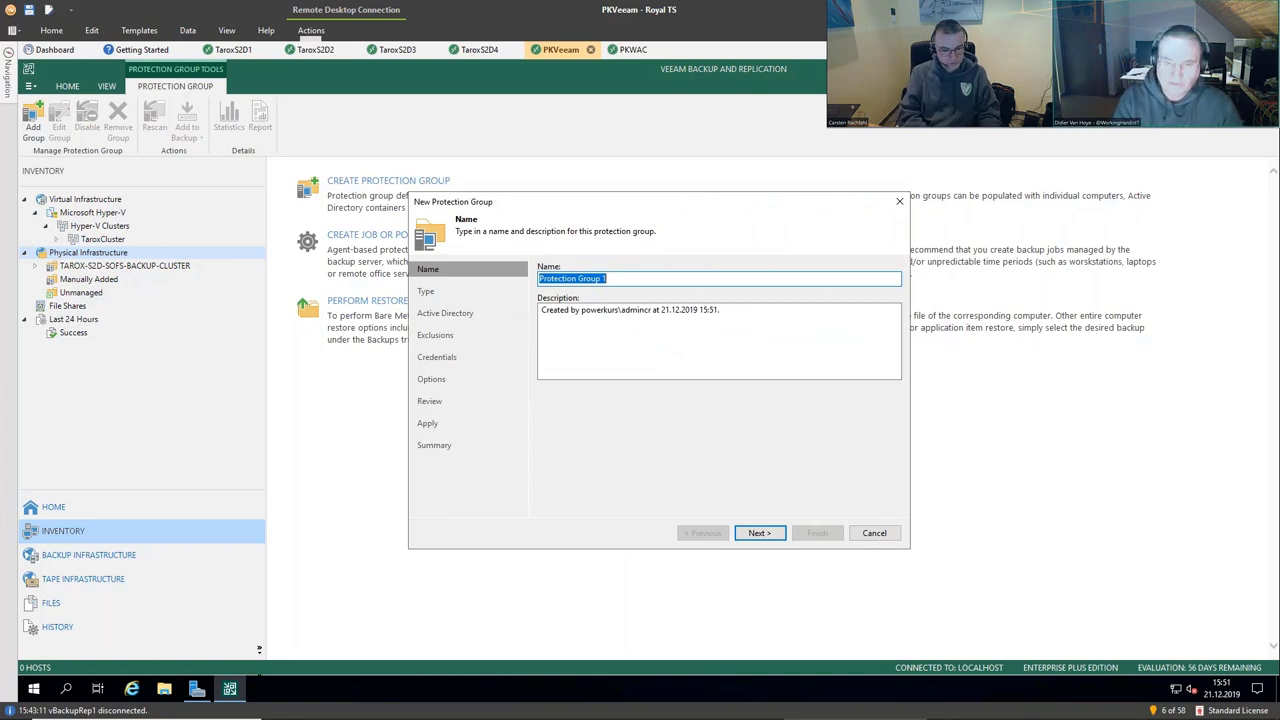
{"action": "type", "text": "t"}
{"action": "key", "text": "BackSpace"}
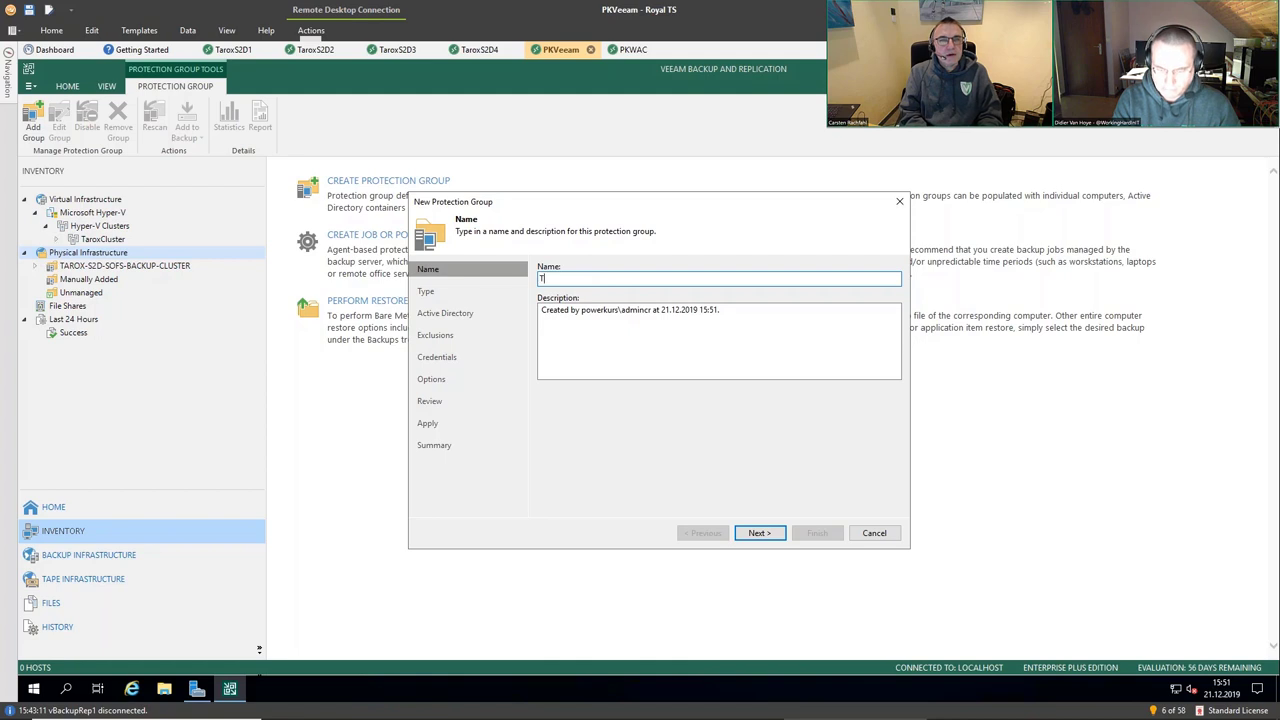
{"action": "type", "text": "TARO"}
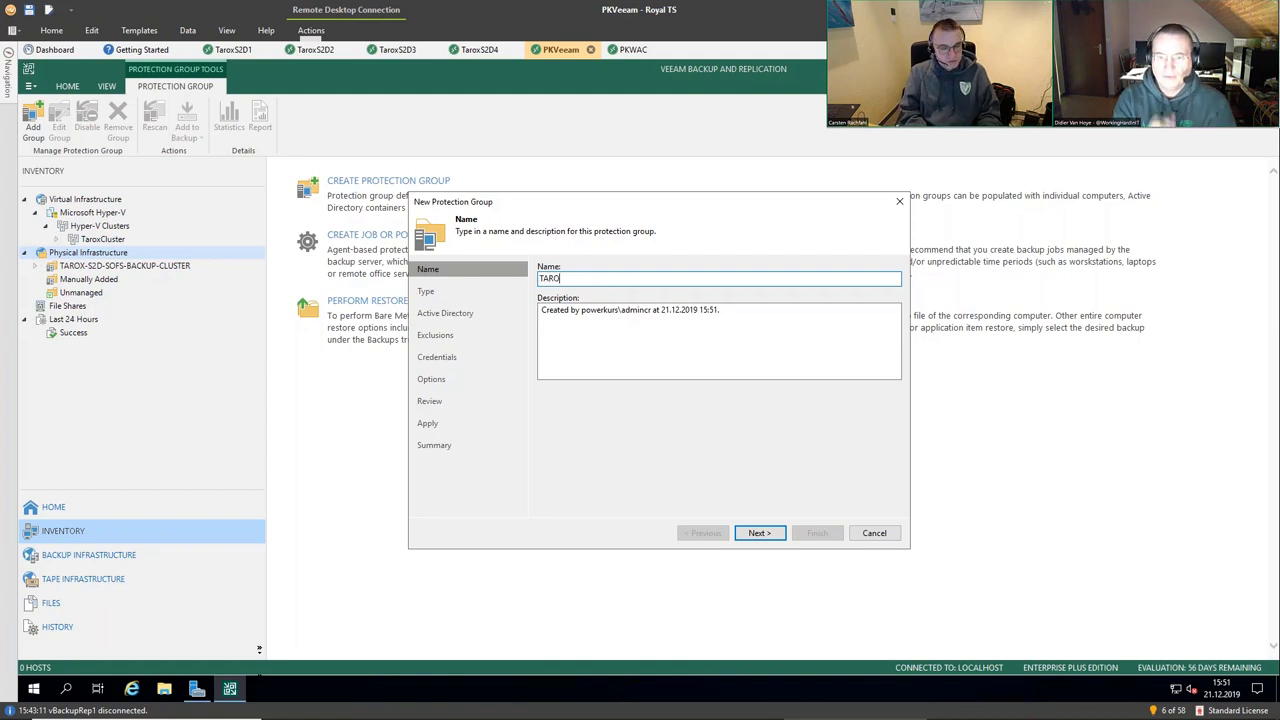
{"action": "type", "text": "X-S"}
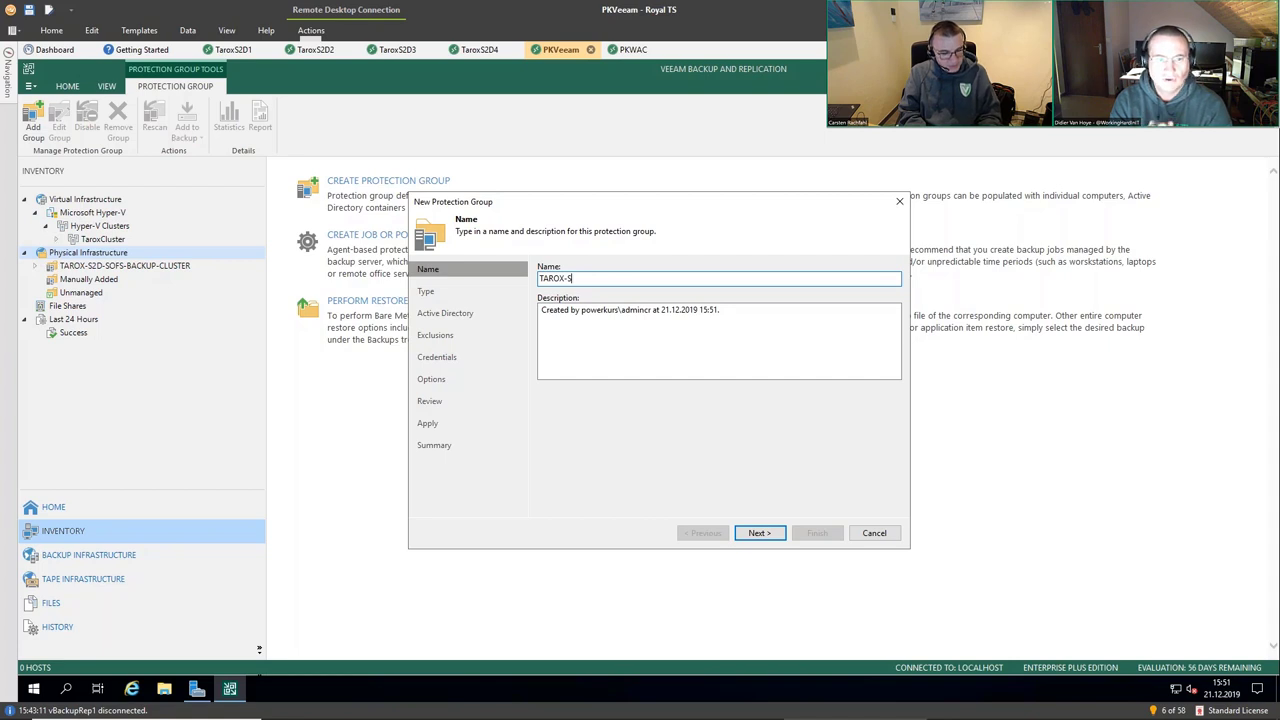
{"action": "type", "text": "2D-"}
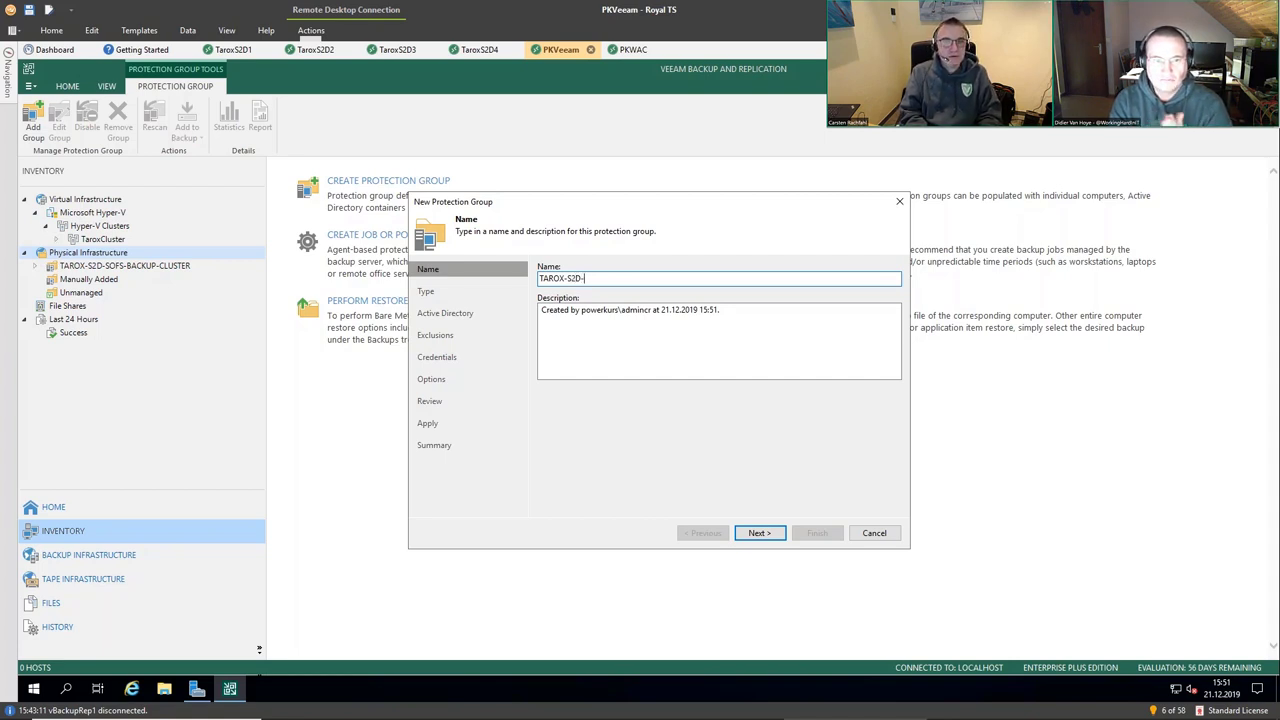
{"action": "type", "text": "HCI"}
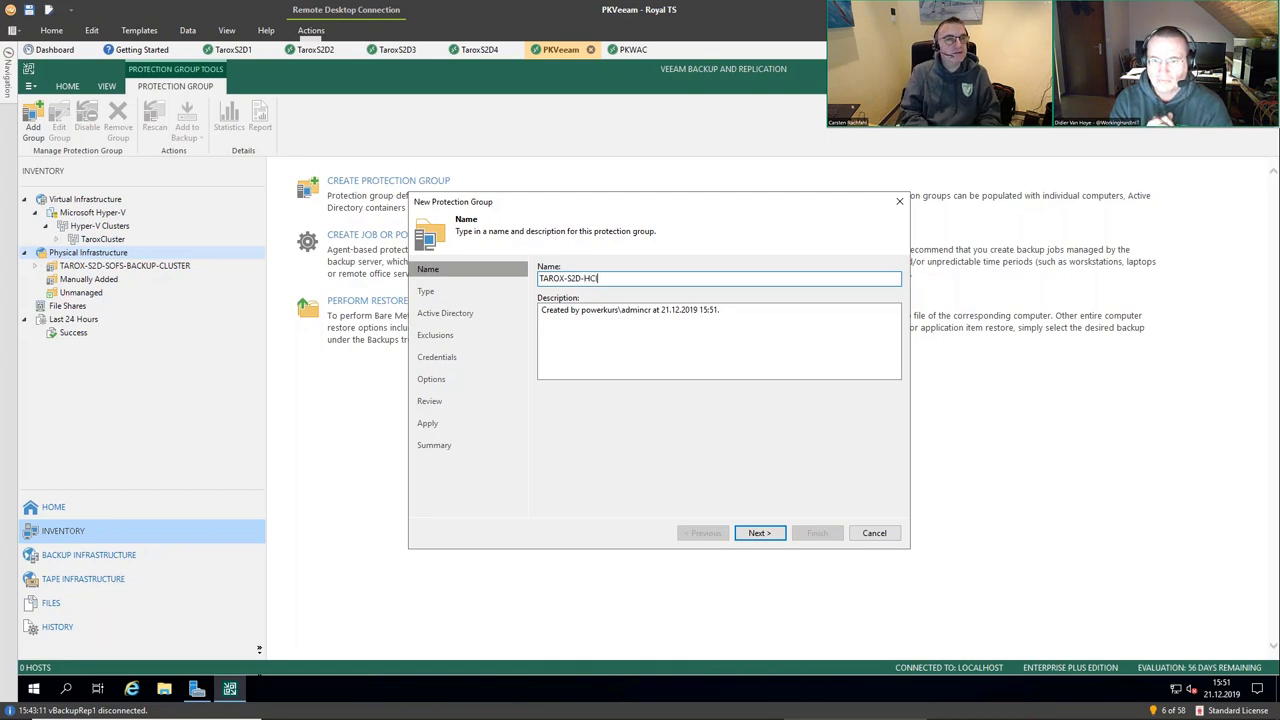
{"action": "type", "text": "-B"}
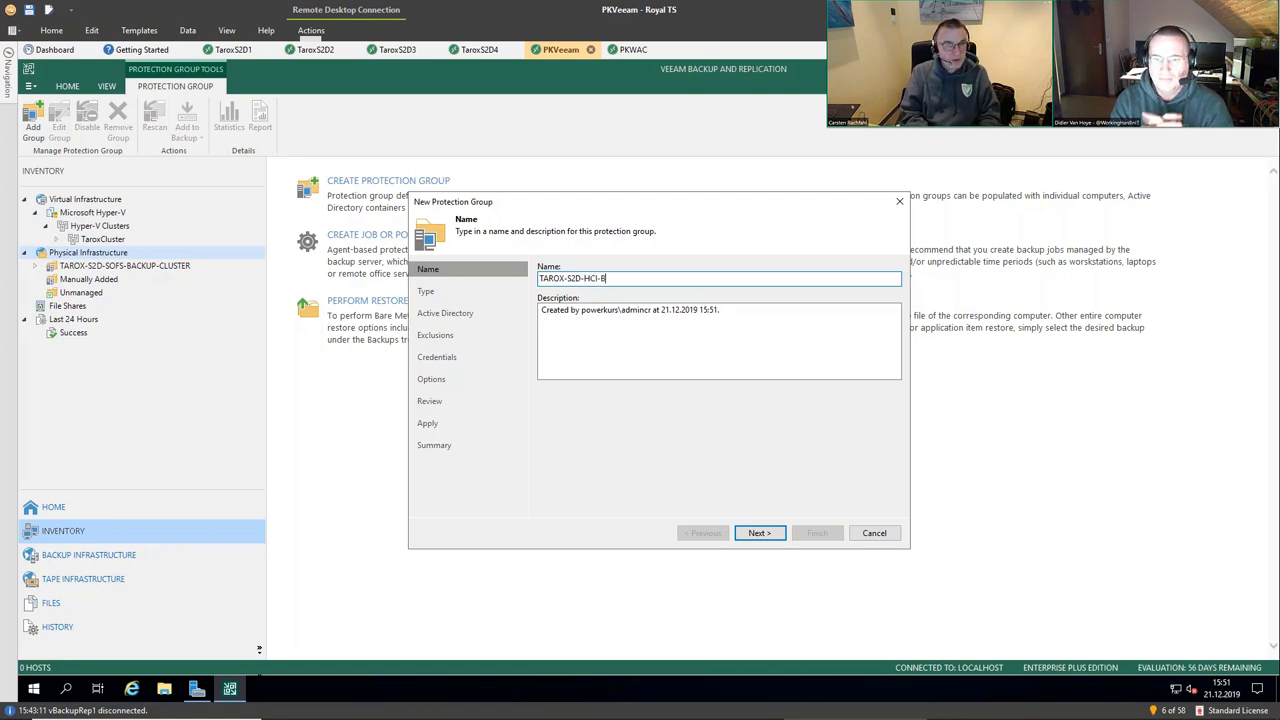
{"action": "type", "text": "ACK"}
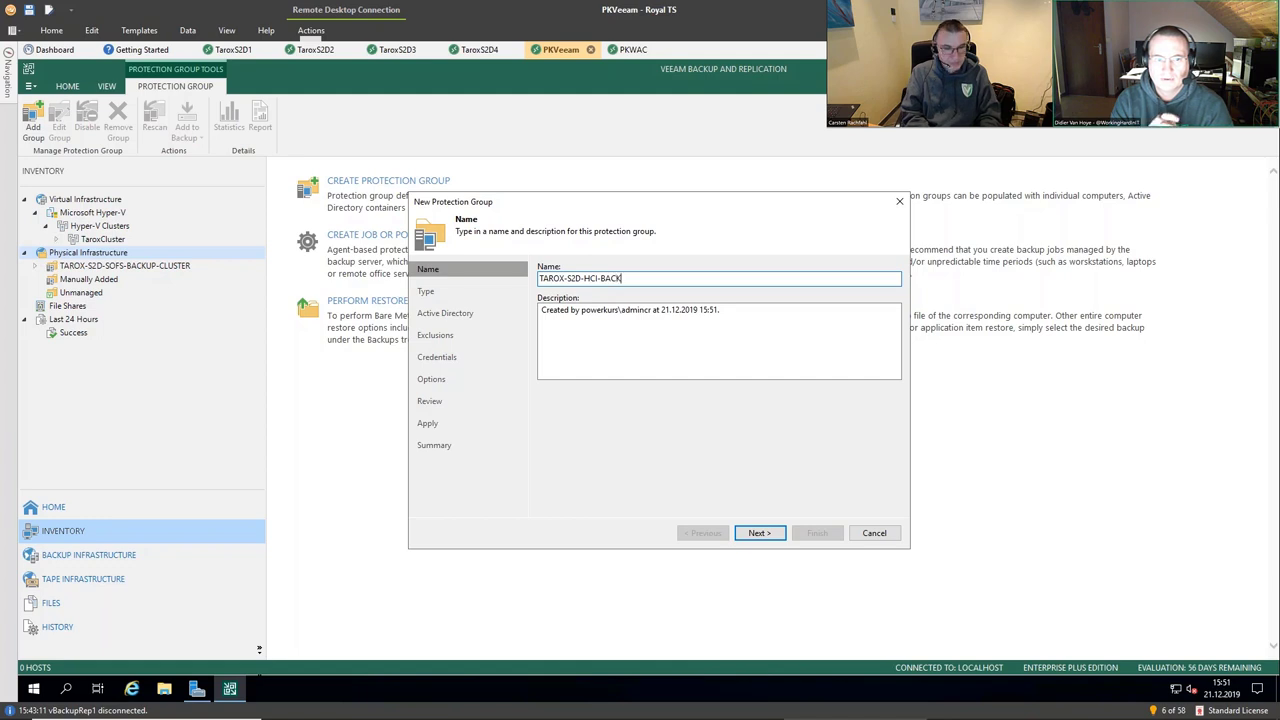
{"action": "type", "text": "UP-CL"}
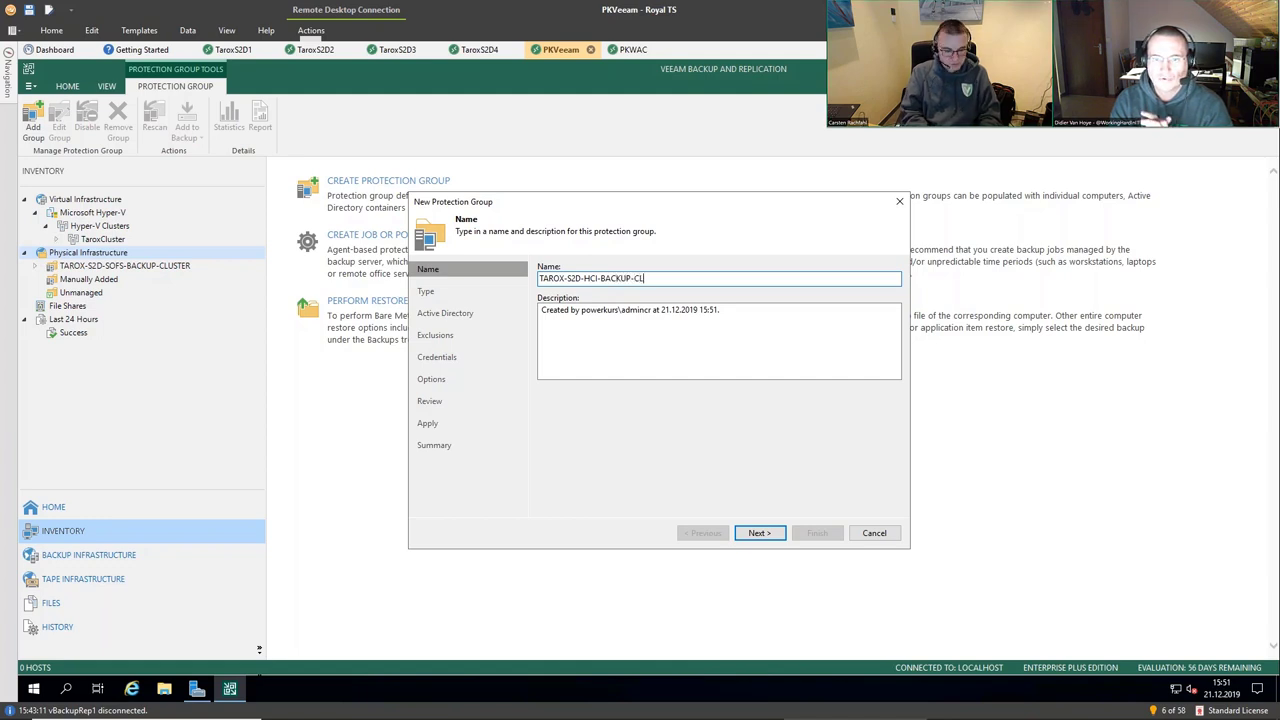
{"action": "type", "text": "USTE"}
{"action": "key", "text": "BackSpace"}
{"action": "key", "text": "BackSpace"}
{"action": "key", "text": "BackSpace"}
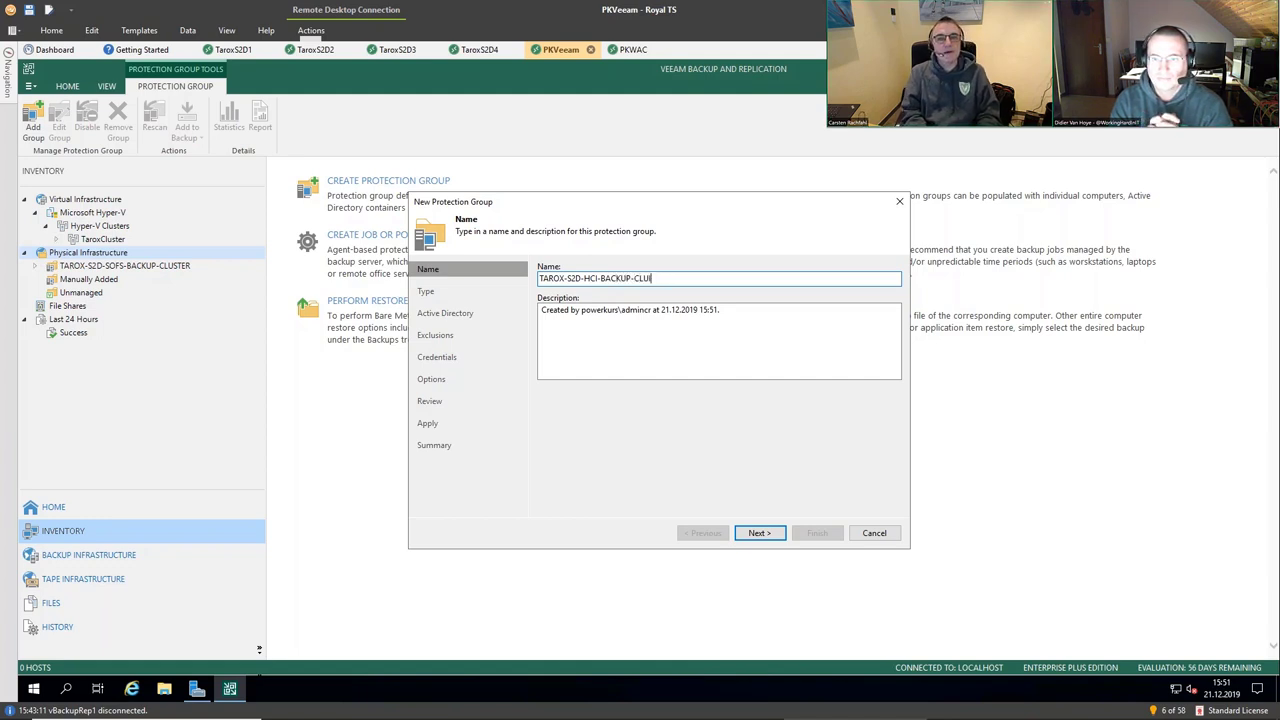
{"action": "type", "text": "STER"}
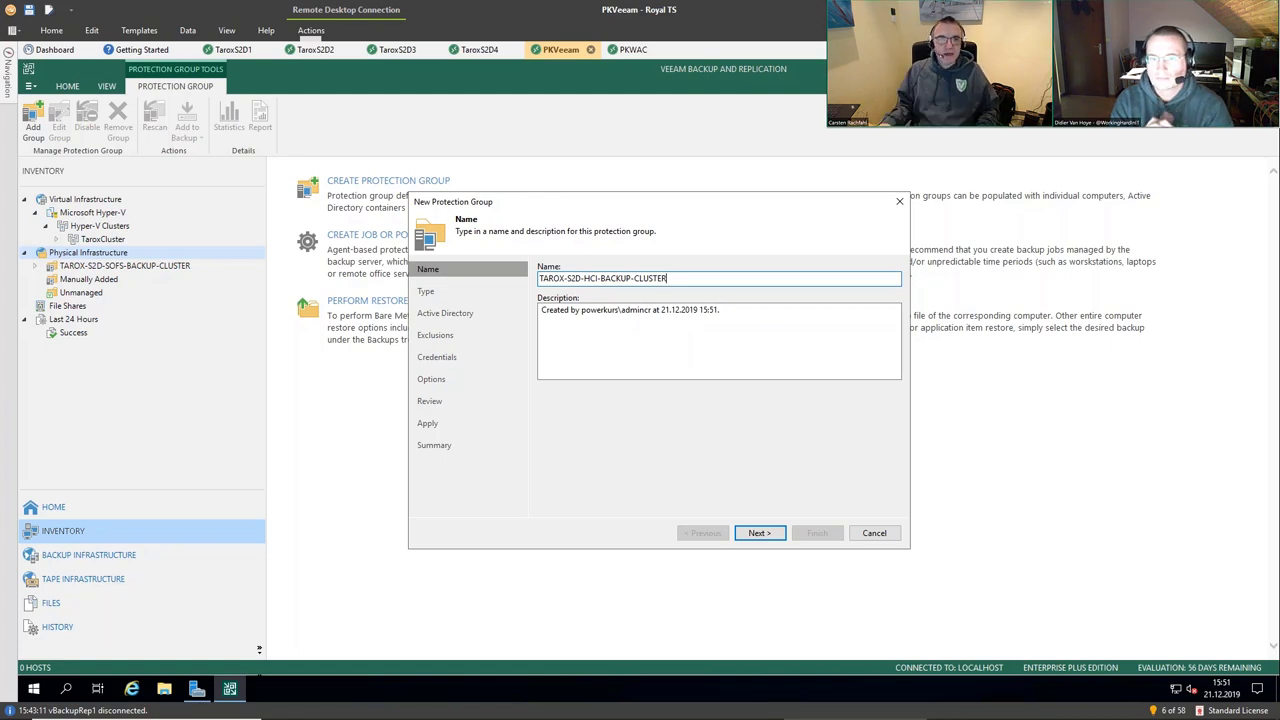
{"action": "left_click", "coordinate": [760, 533]}
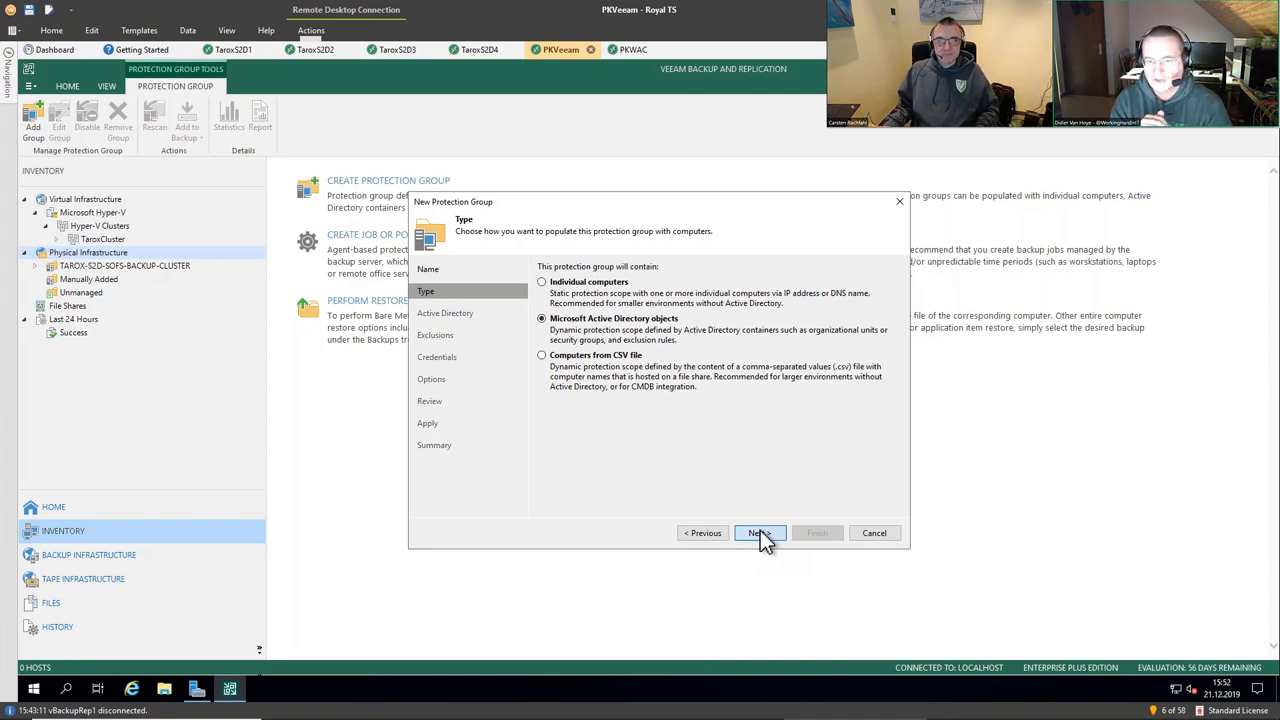
- Populate the protection group from Microsoft Active Directory objects with the cluster TaroxCluster.powerkurs.local from the Computers container
{"action": "left_click", "coordinate": [760, 532]}
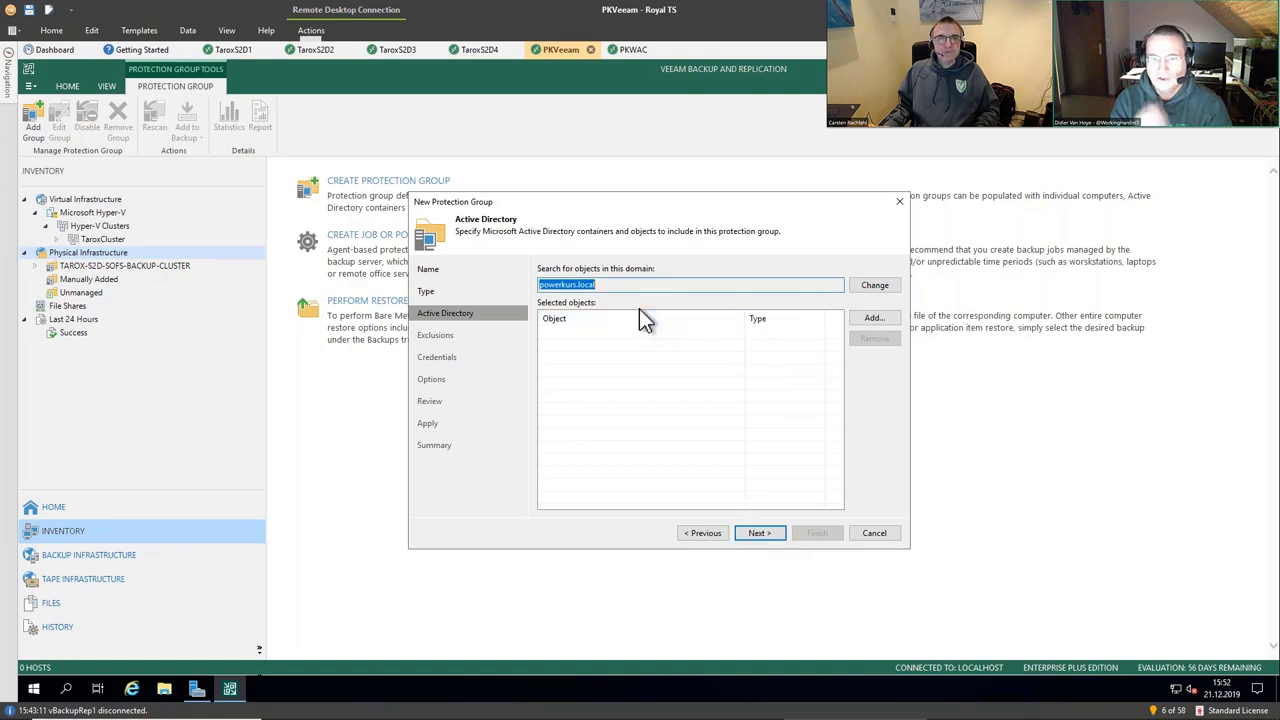
{"action": "left_click", "coordinate": [868, 322]}
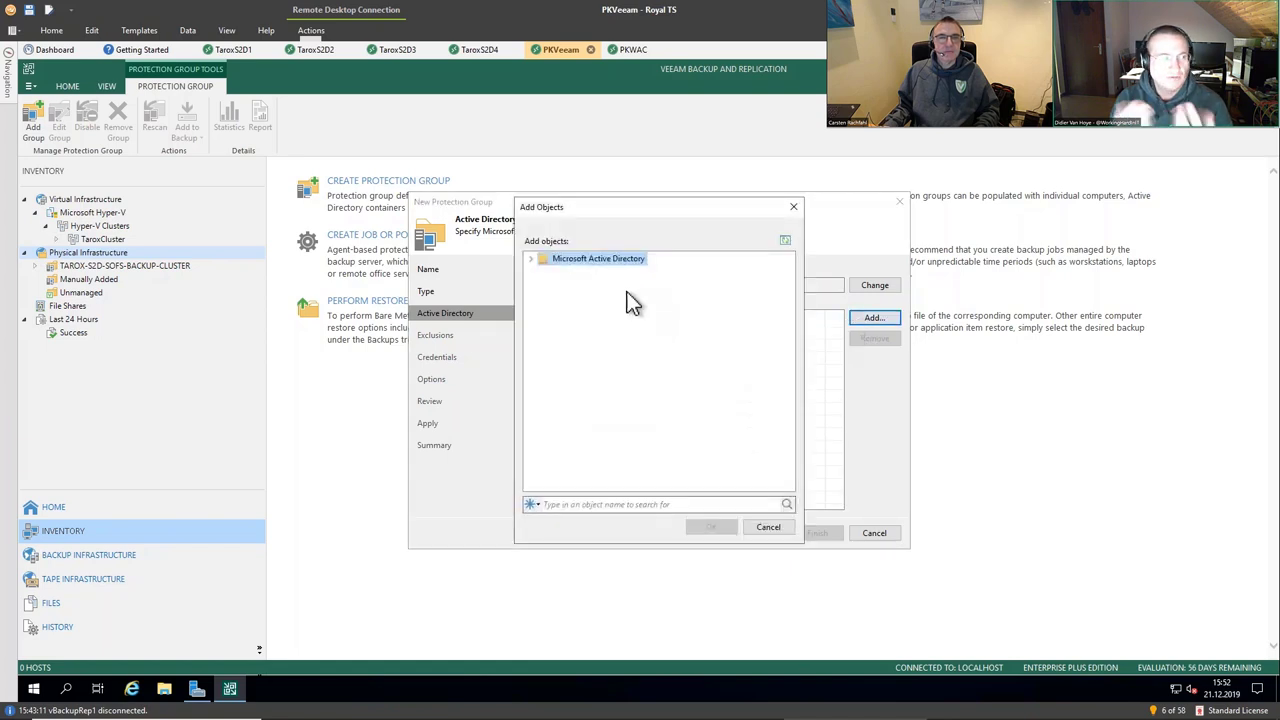
{"action": "left_click", "coordinate": [530, 260]}
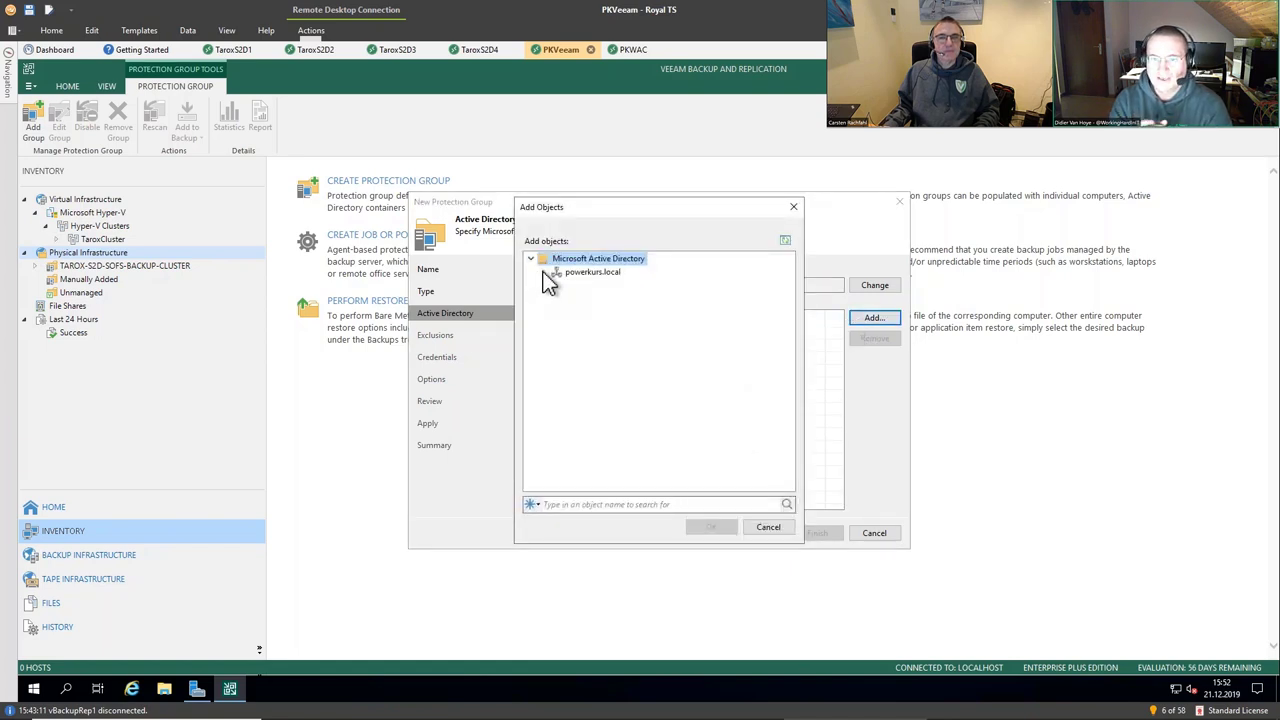
{"action": "left_click", "coordinate": [543, 272]}
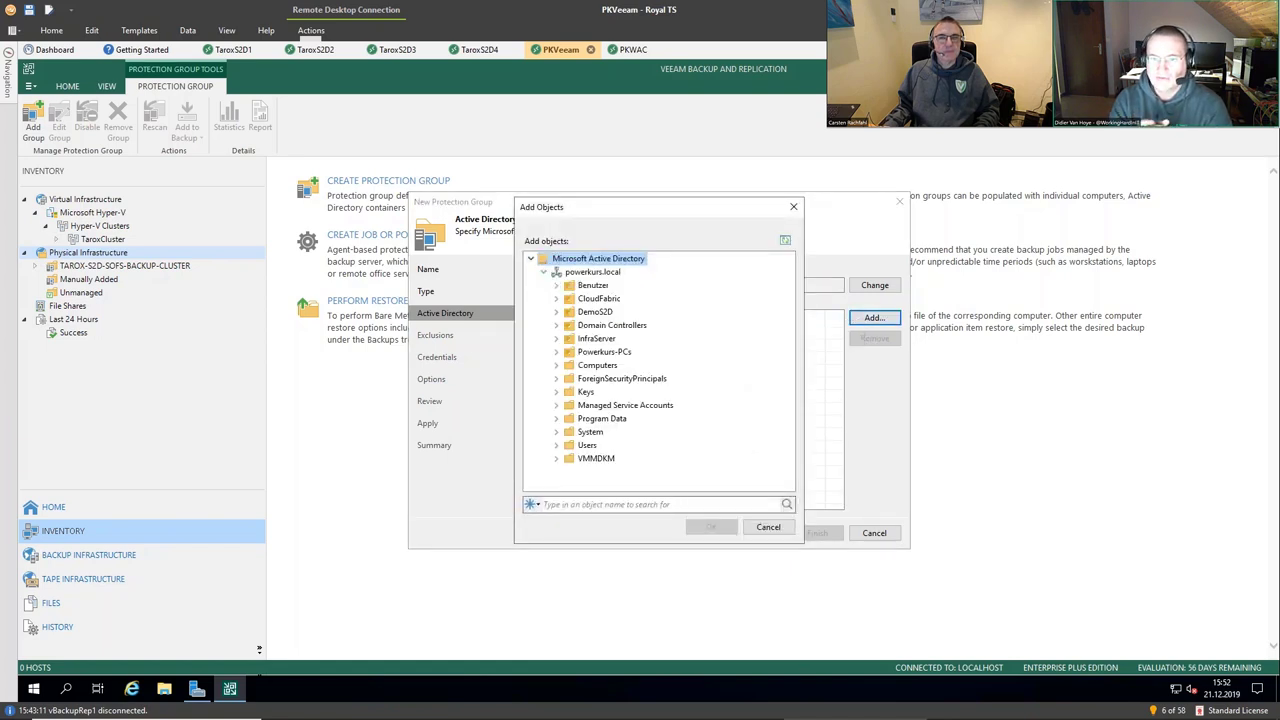
{"action": "left_click", "coordinate": [557, 366]}
{"action": "left_click", "coordinate": [632, 286]}
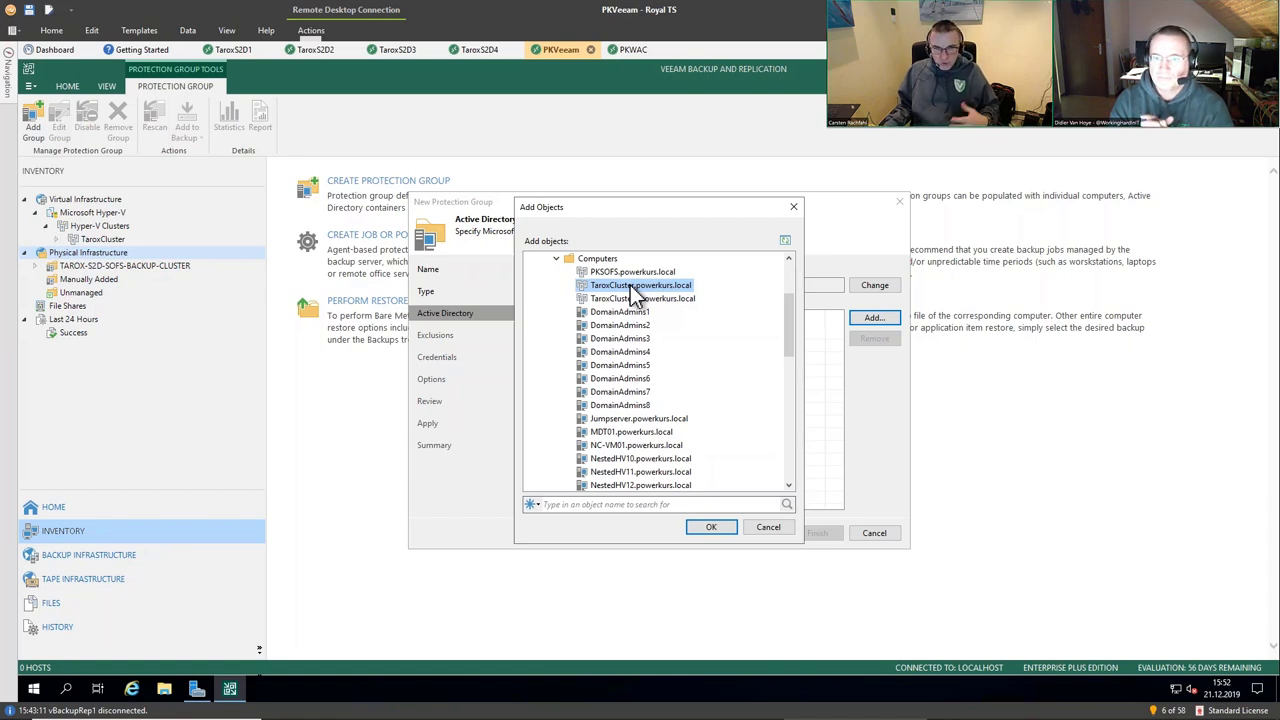
{"action": "left_click", "coordinate": [710, 530]}
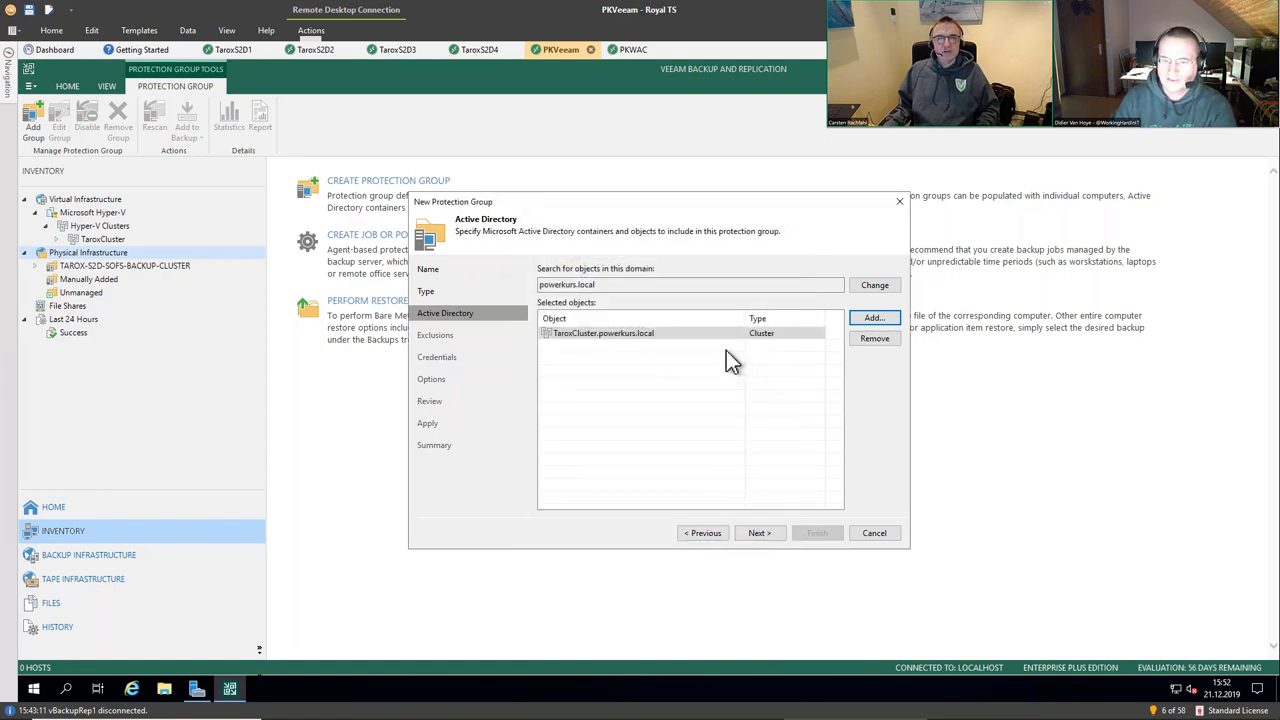
{"action": "left_click", "coordinate": [758, 533]}
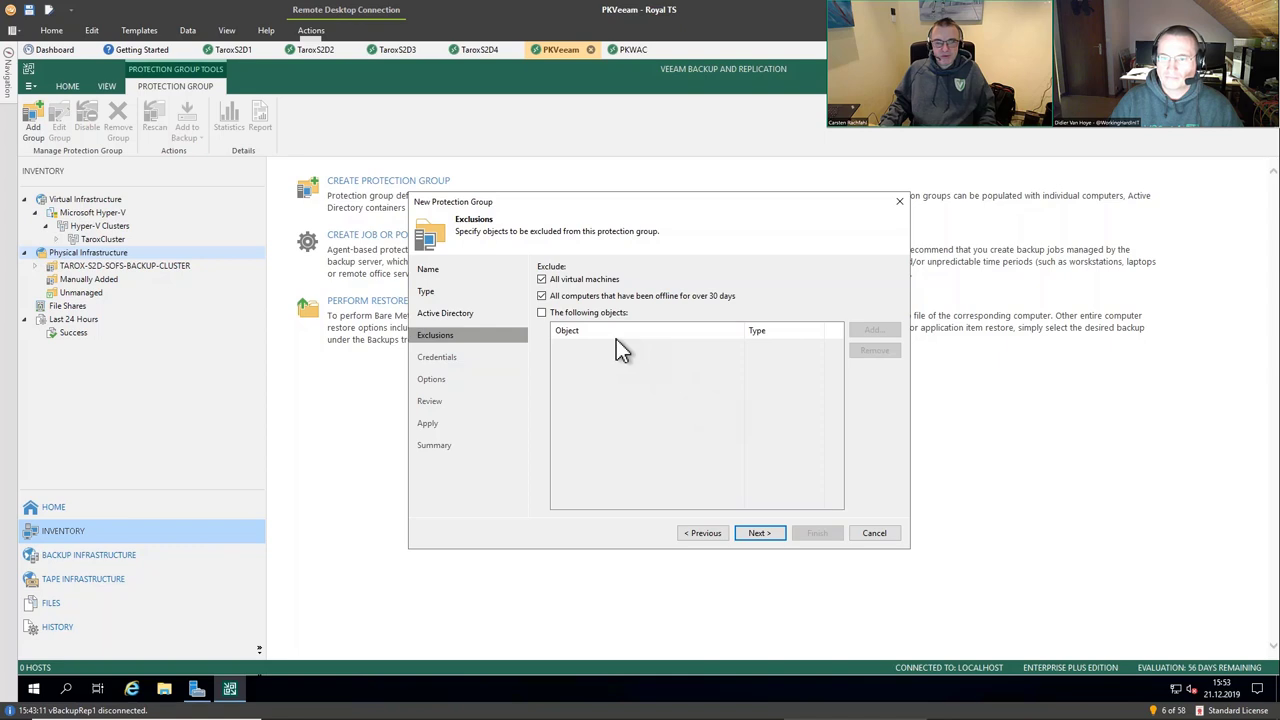
- Keep the default exclusions, the preselected master account and the default discovery and deployment options, and apply the protection group settings
{"action": "left_click", "coordinate": [756, 535]}
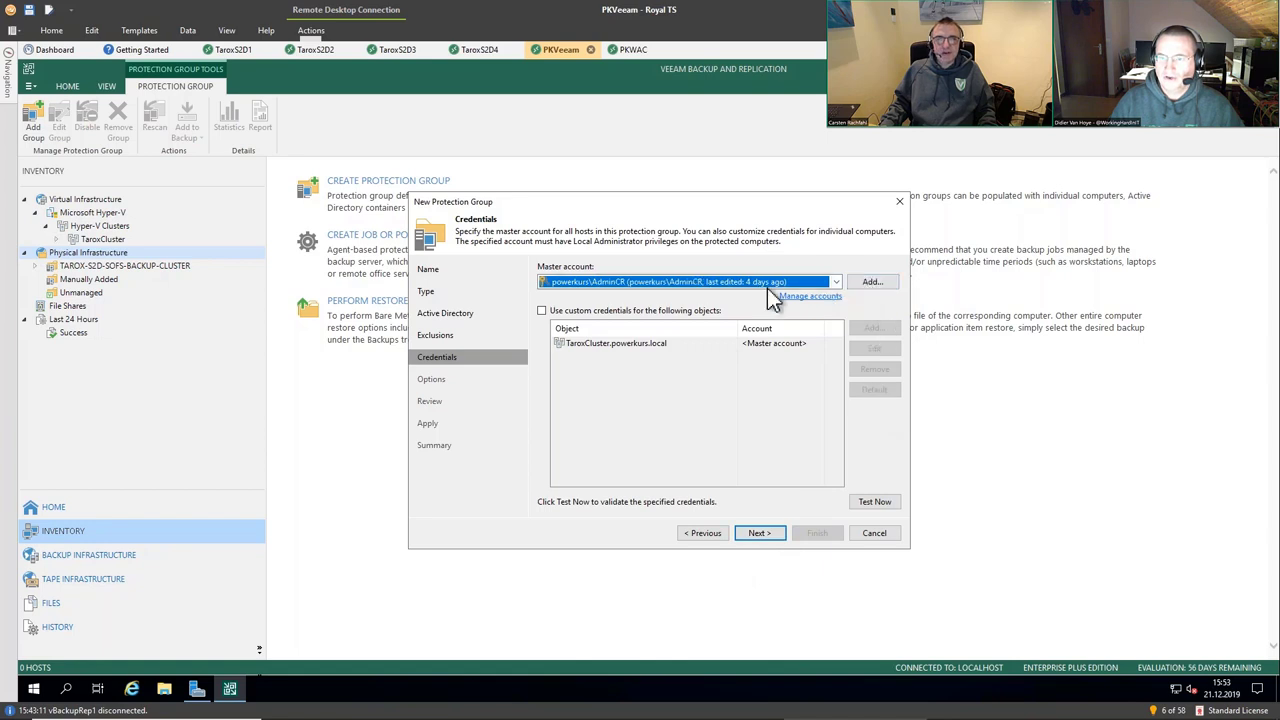
{"action": "mouse_move", "coordinate": [631, 285]}
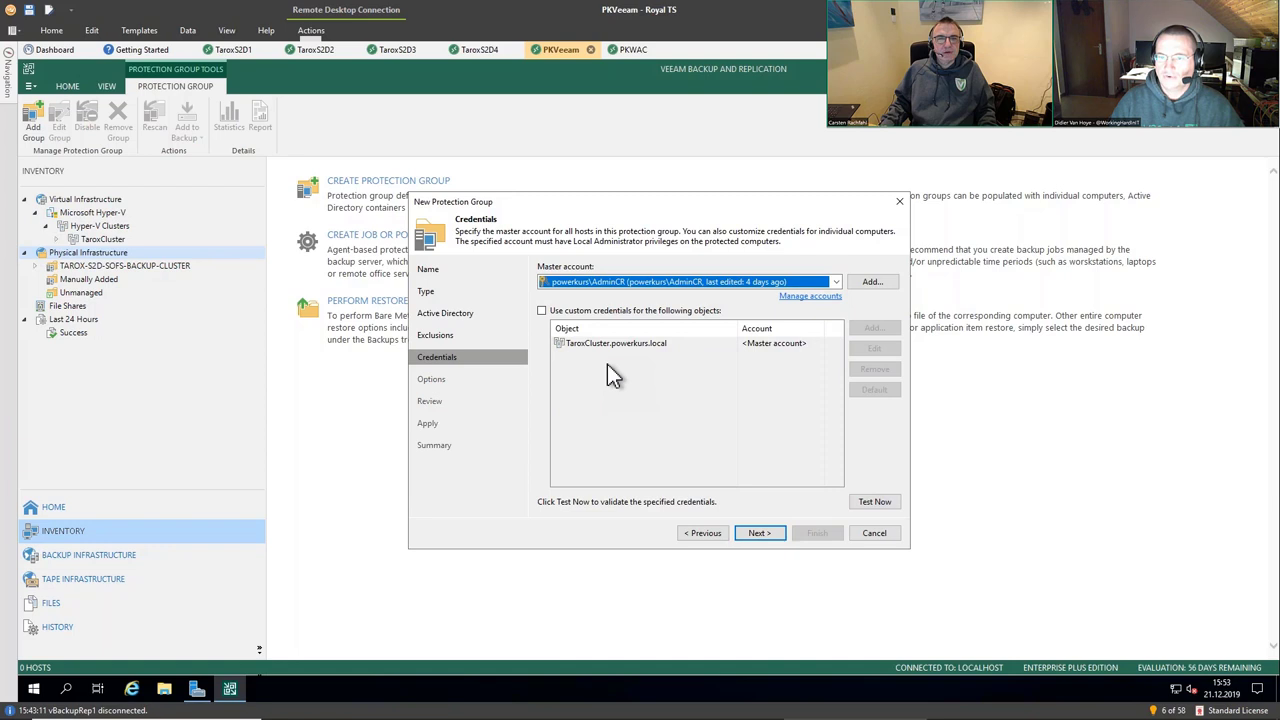
{"action": "left_click", "coordinate": [767, 537]}
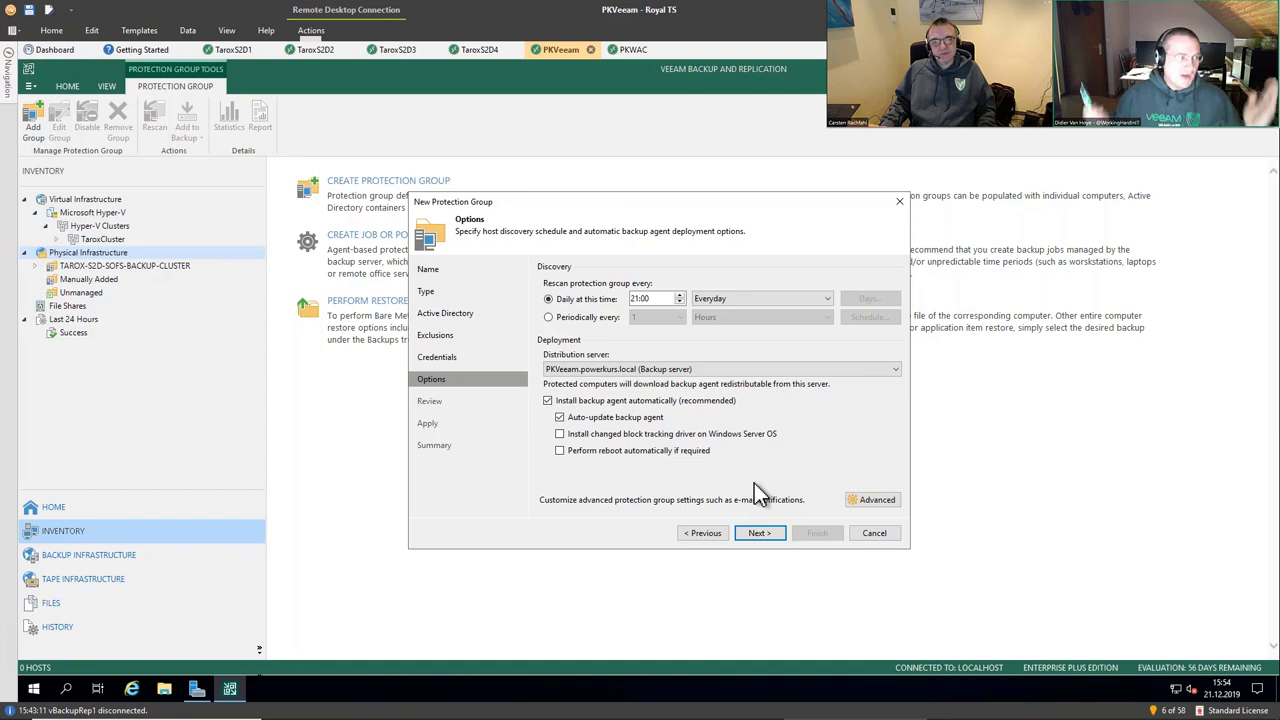
{"action": "left_click", "coordinate": [760, 533]}
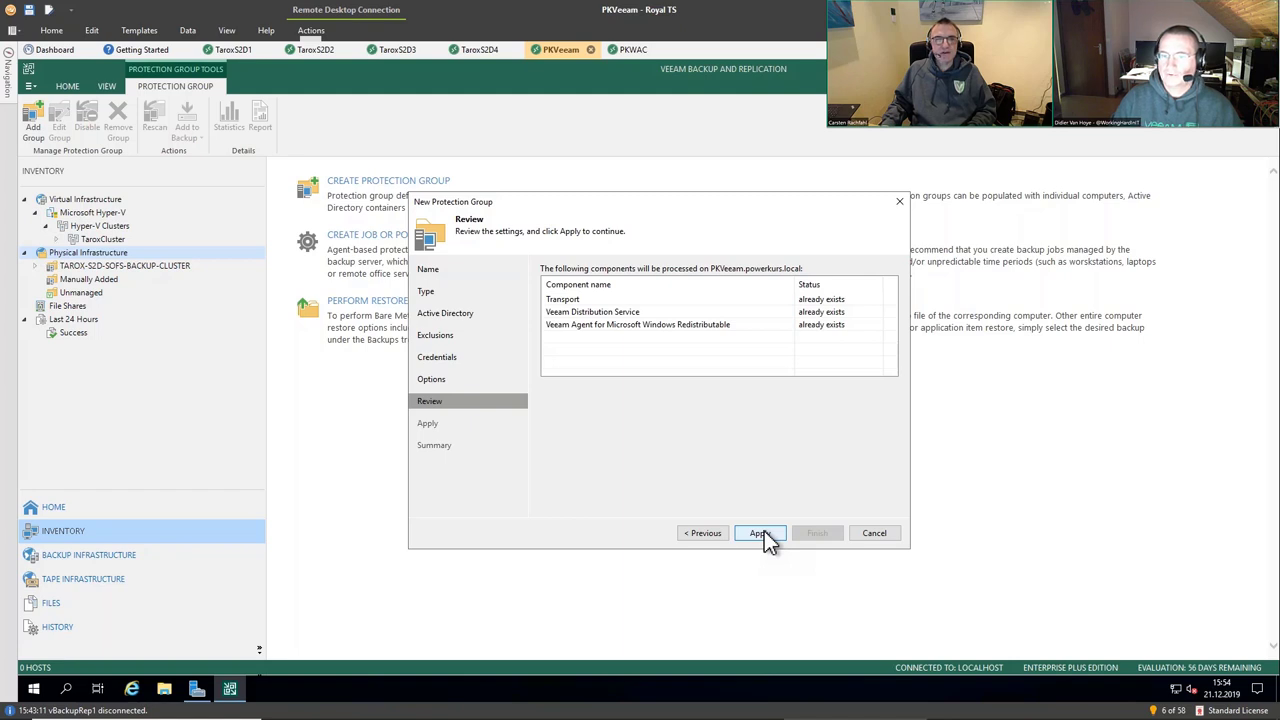
{"action": "left_click", "coordinate": [762, 533]}
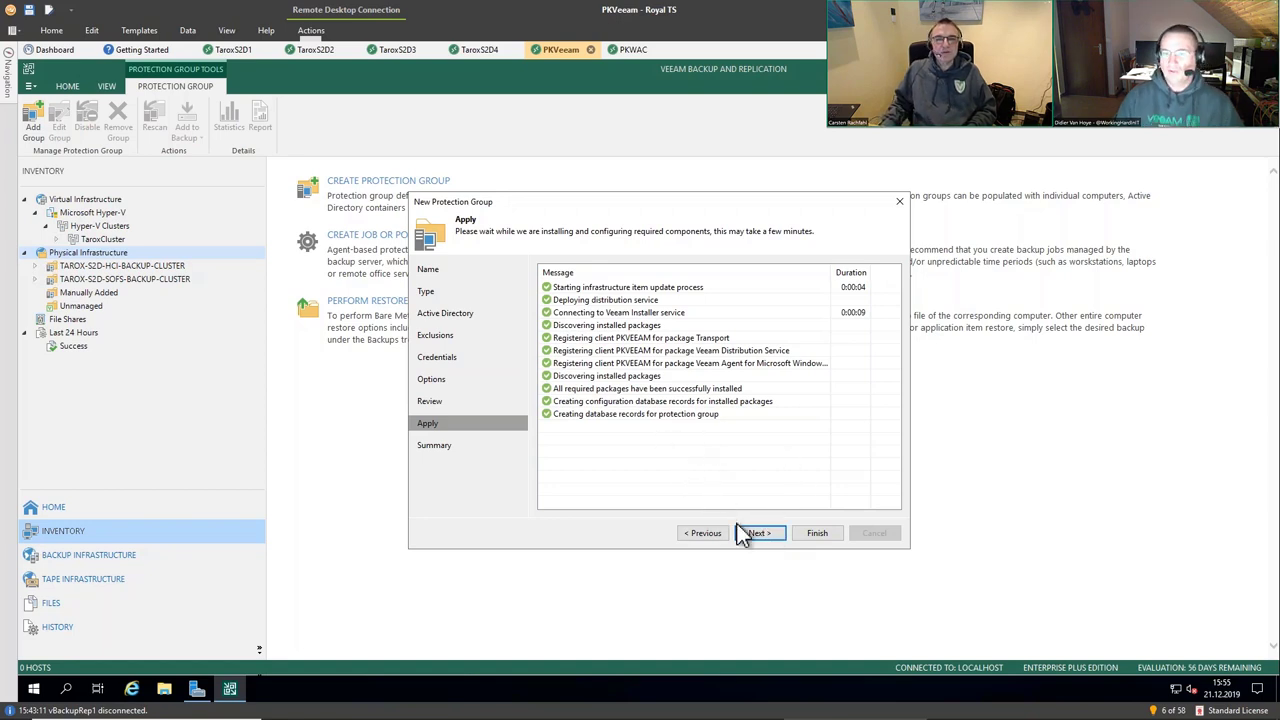
- Finish the protection group with discovery enabled, and close the agents discovery session once the rescan has ended
{"action": "left_click", "coordinate": [757, 536]}
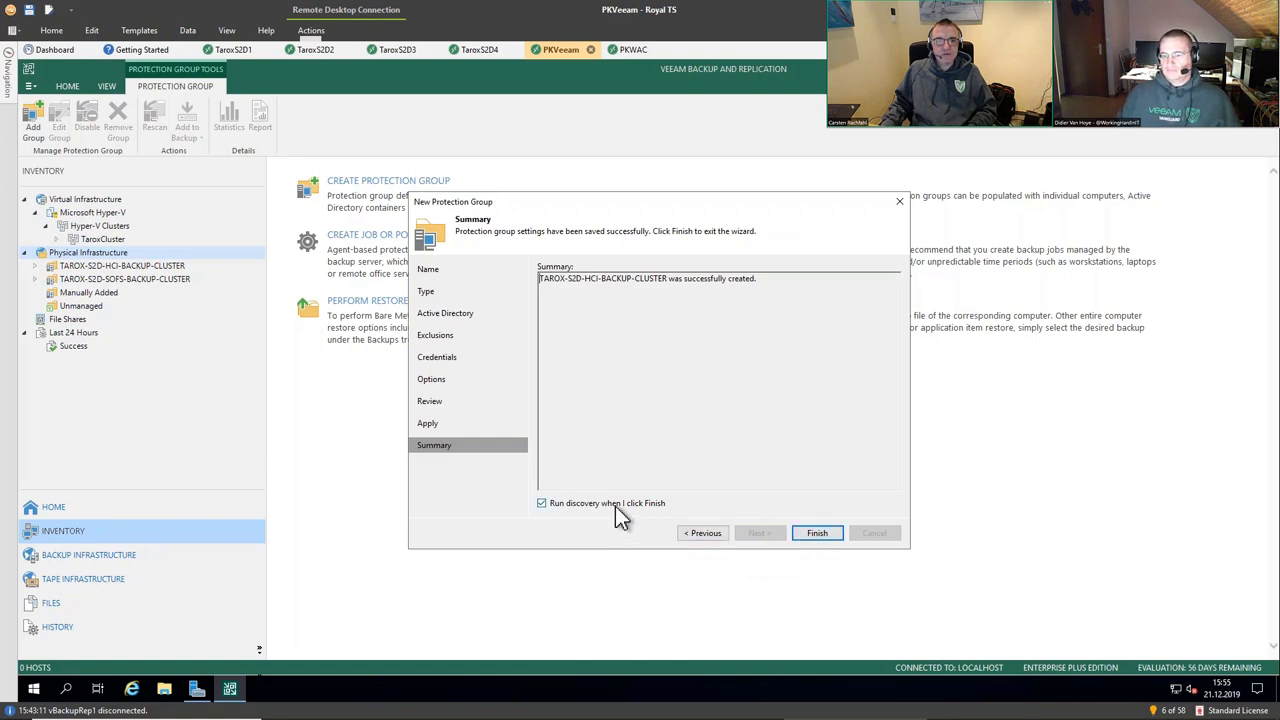
{"action": "left_click", "coordinate": [817, 535]}
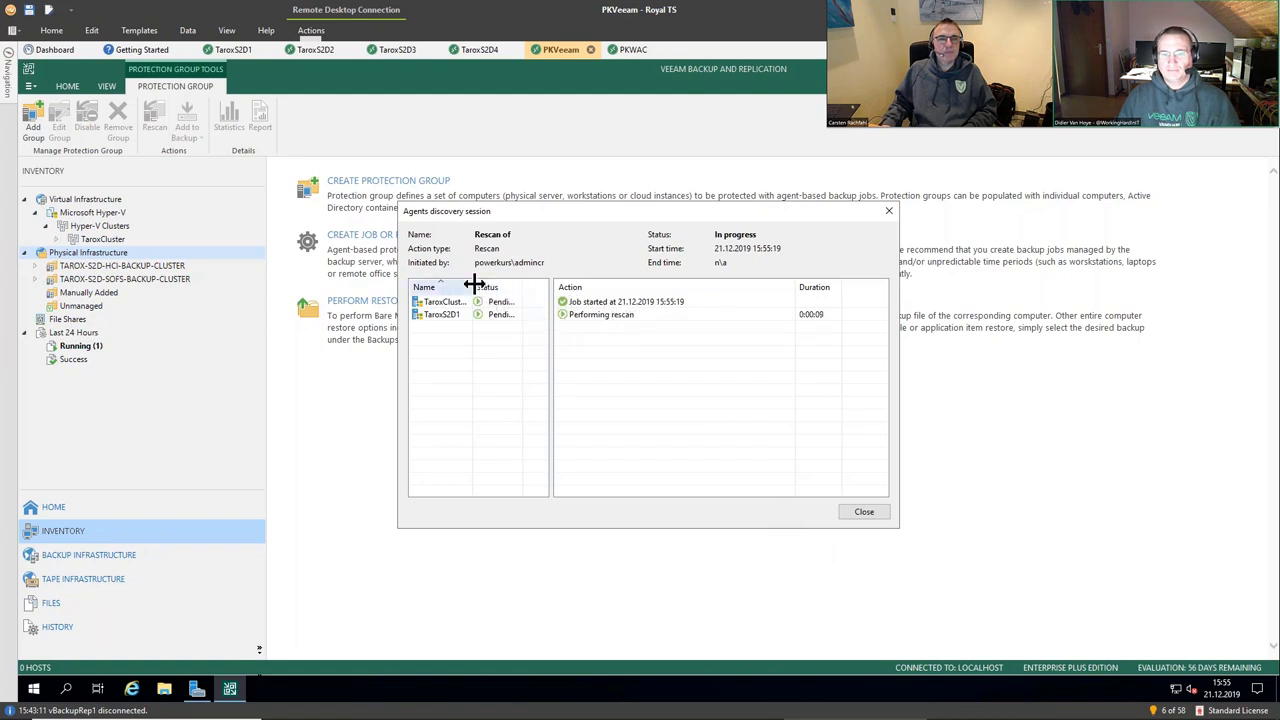
{"action": "mouse_move", "coordinate": [474, 284]}
{"action": "left_mouse_down"}
{"action": "mouse_move", "coordinate": [541, 285]}
{"action": "mouse_move", "coordinate": [490, 285]}
{"action": "left_mouse_up"}
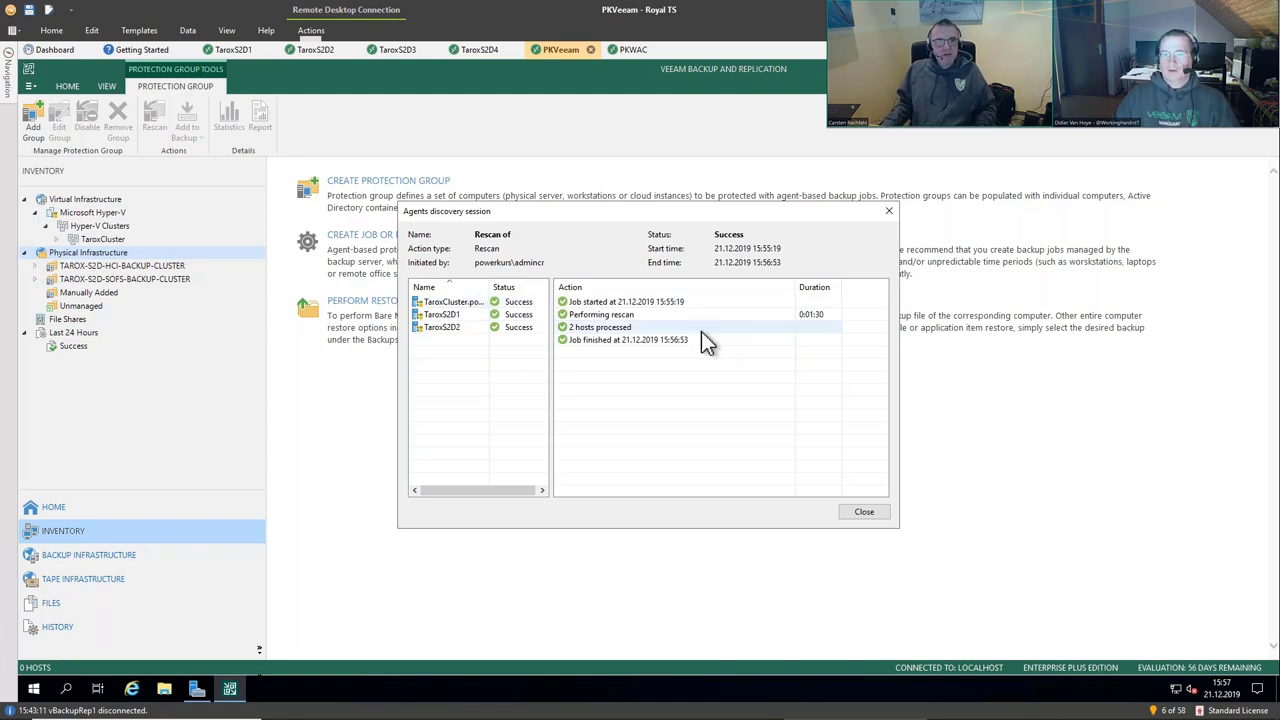
{"action": "left_click", "coordinate": [862, 512]}
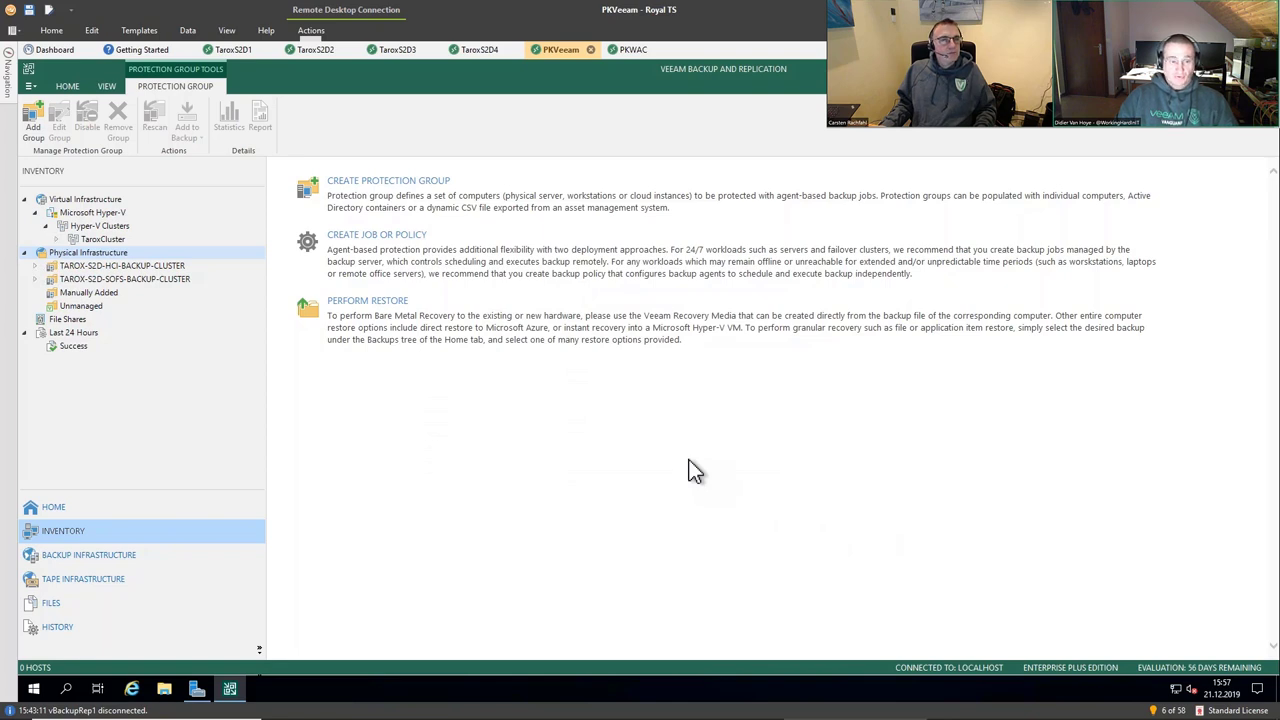
- Start a new backup job for Windows computers with type Failover cluster, managed by the backup server
{"action": "left_click", "coordinate": [54, 512]}
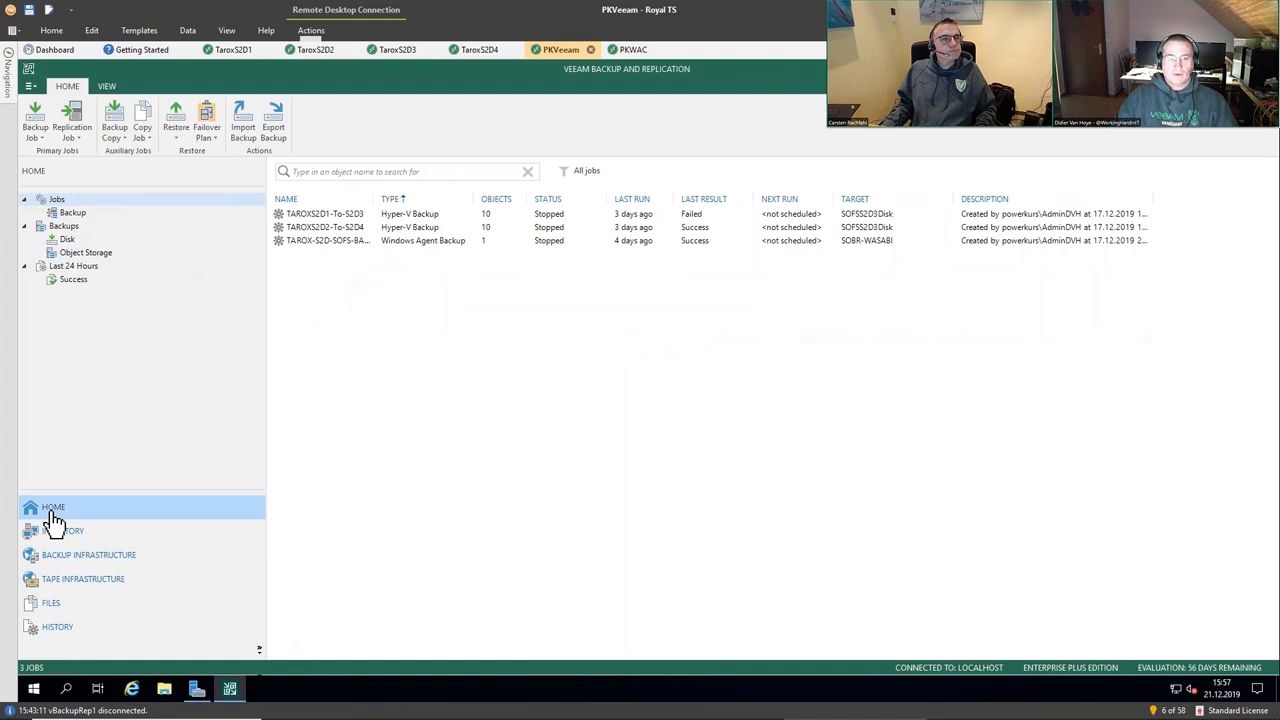
{"action": "left_click", "coordinate": [38, 130]}
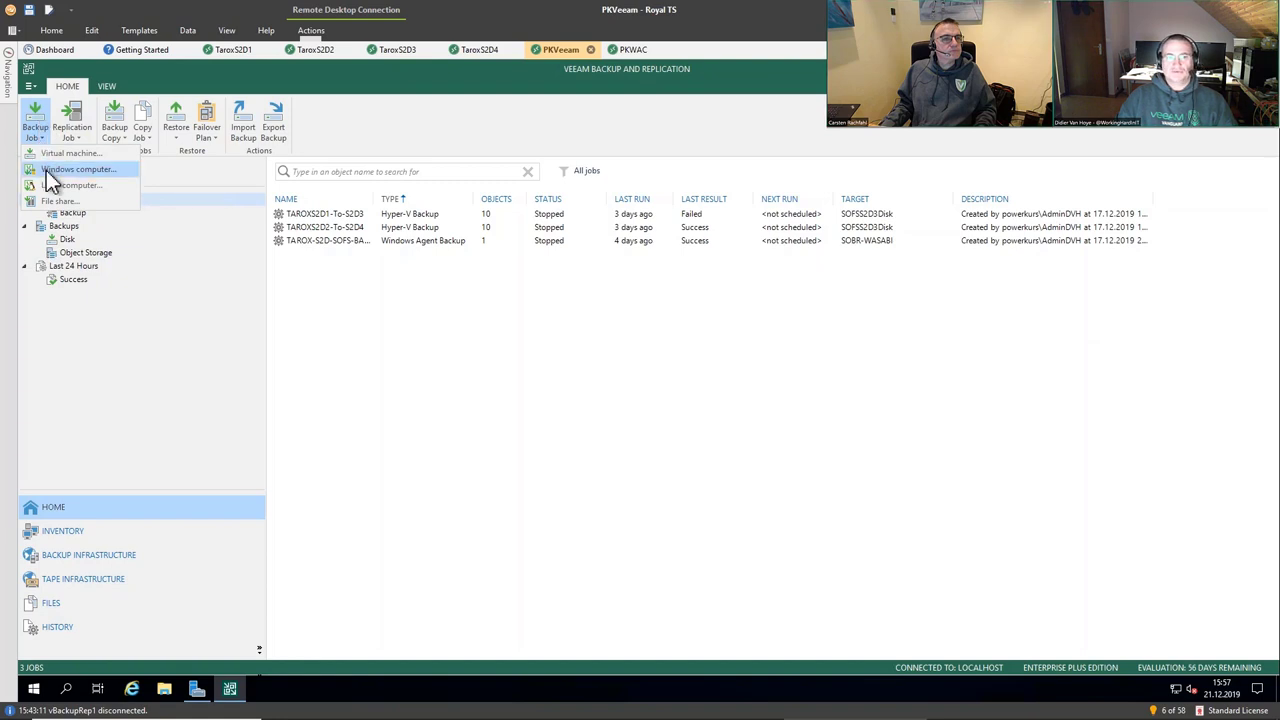
{"action": "left_click", "coordinate": [47, 170]}
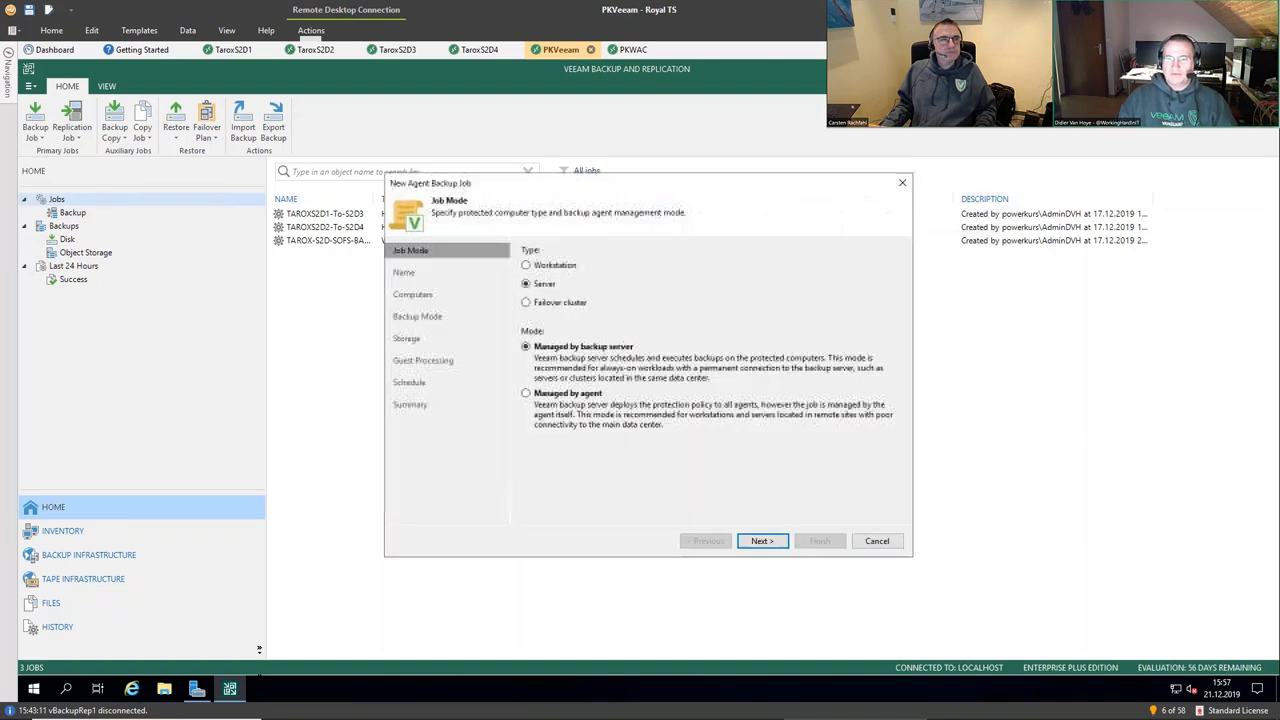
{"action": "left_click", "coordinate": [526, 306]}
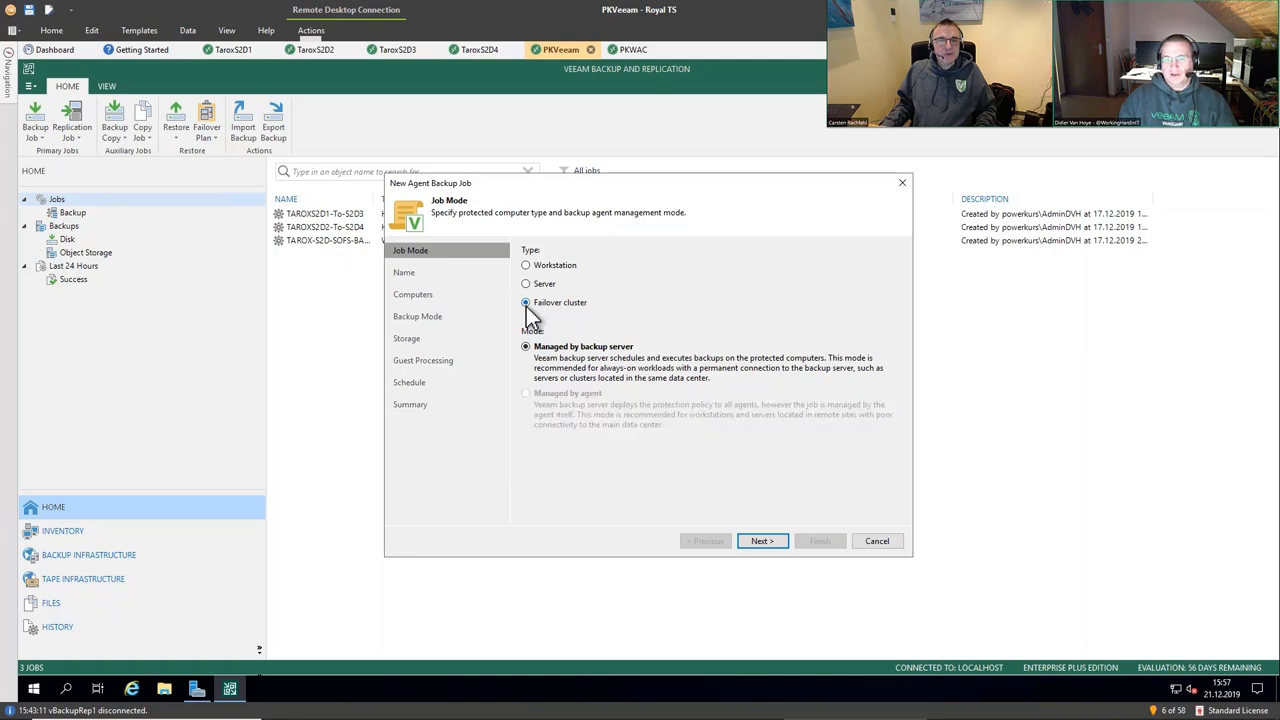
{"action": "left_click", "coordinate": [760, 541]}
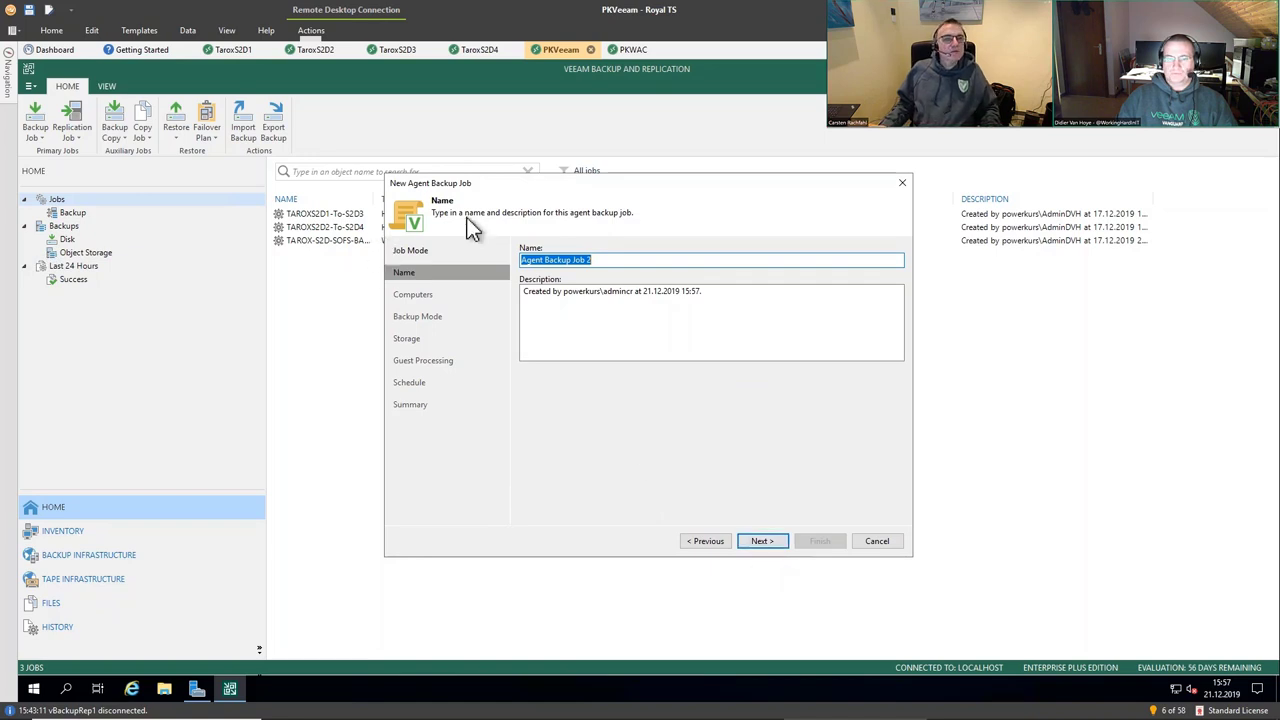
- Name the agent backup job TAROX-S2D-HCI-BACKUP-CLUSTER, keeping the default description
{"action": "type", "text": "TA"}
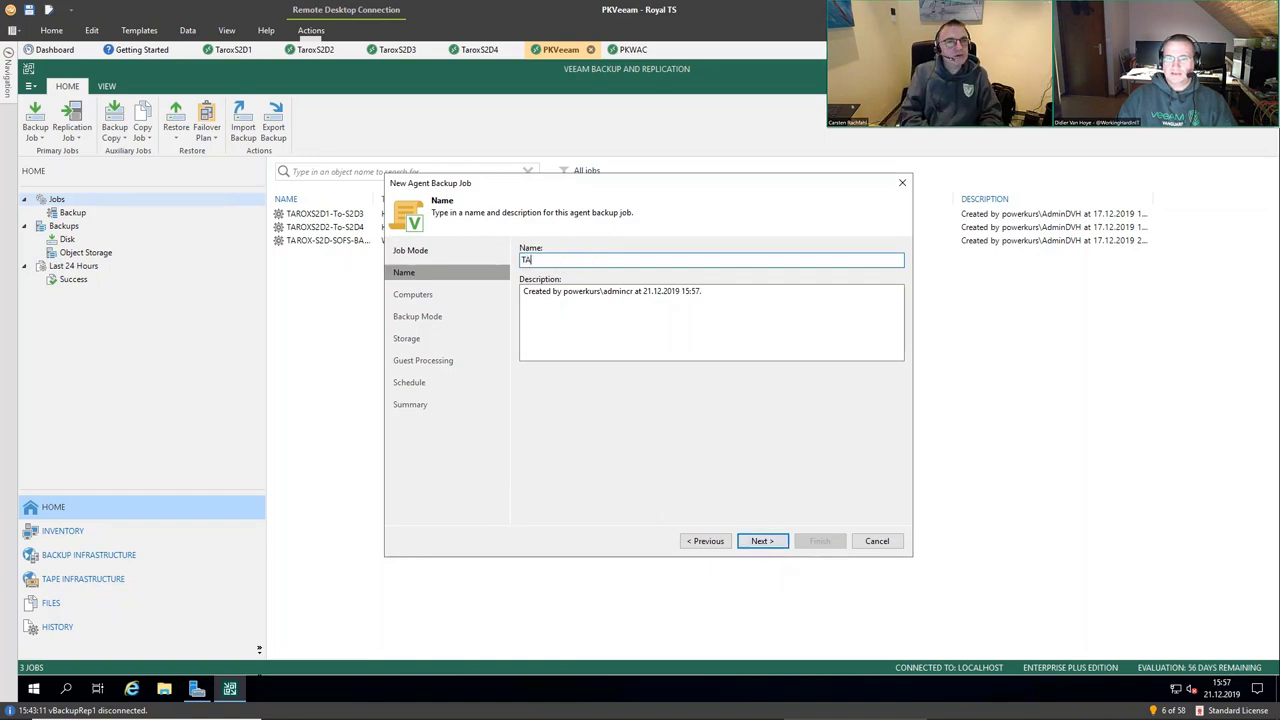
{"action": "type", "text": "ROX-S"}
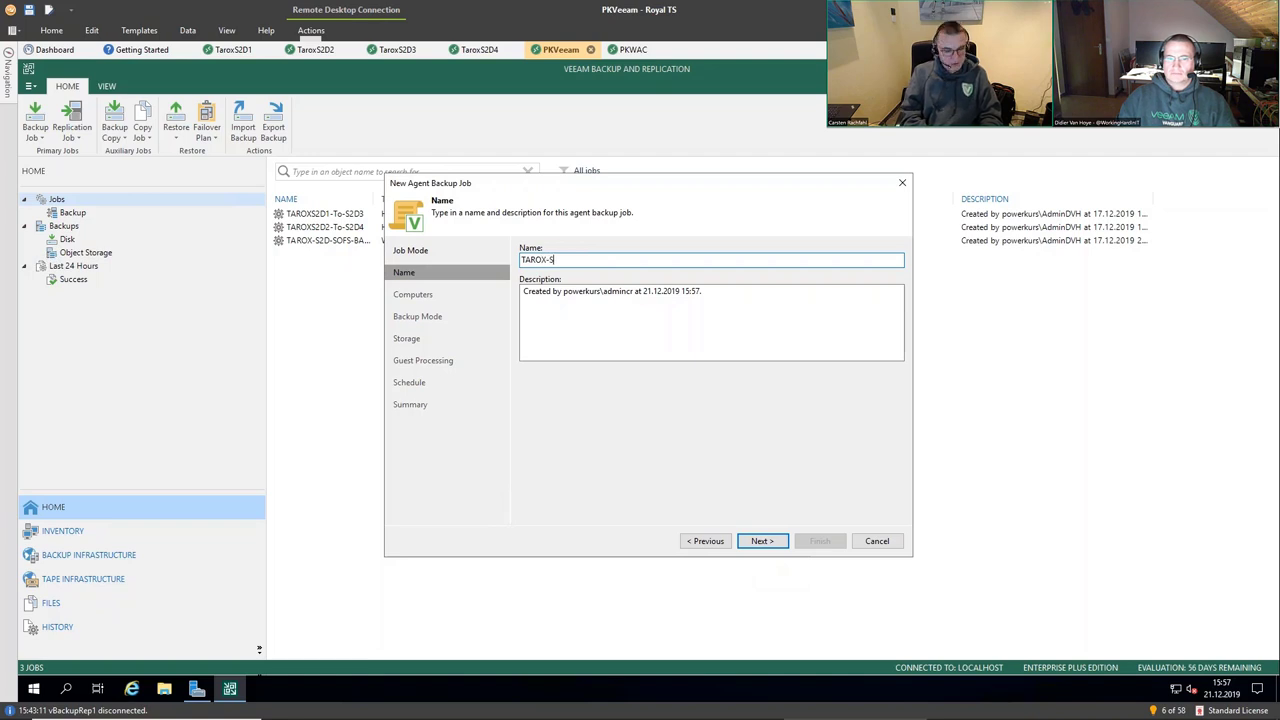
{"action": "type", "text": "2"}
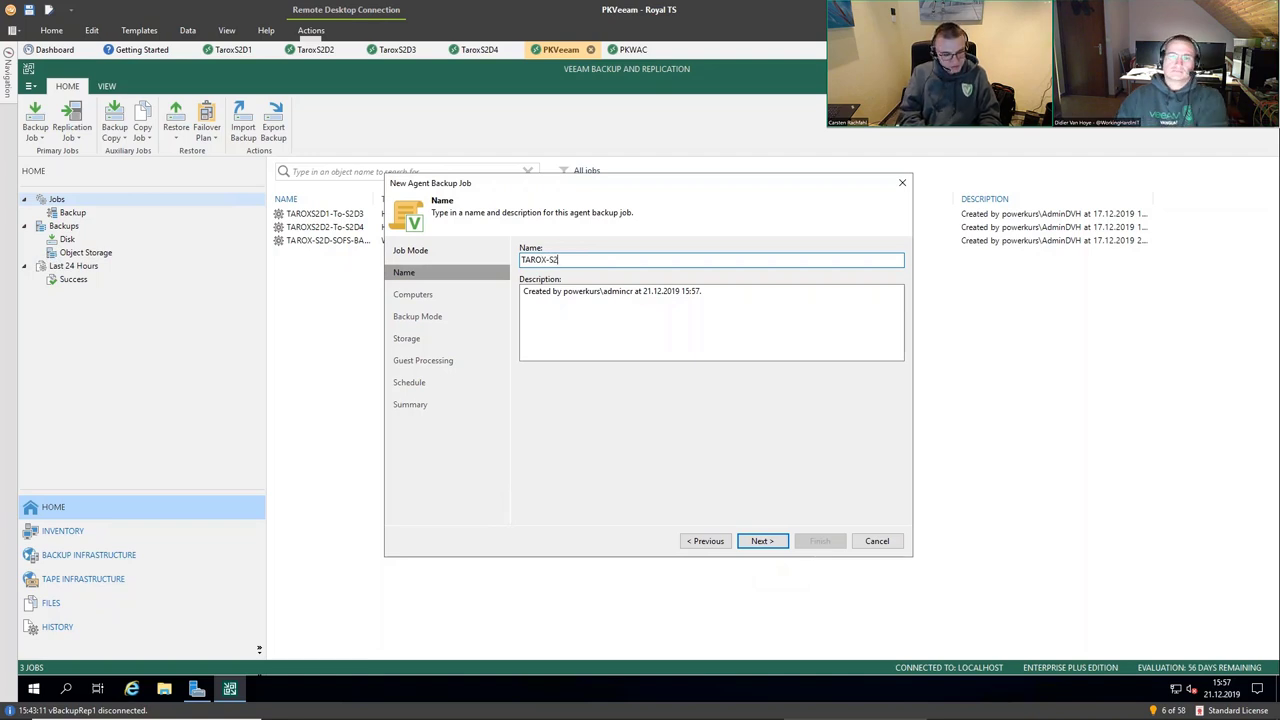
{"action": "type", "text": "D-H"}
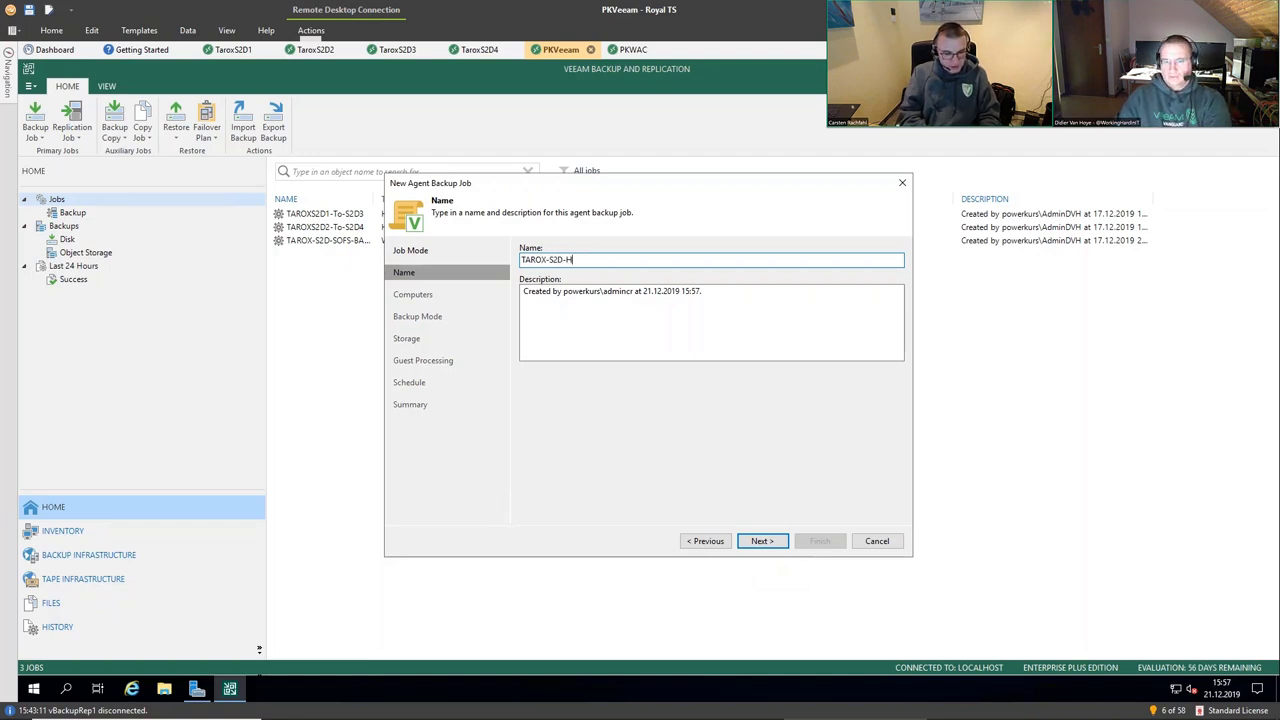
{"action": "type", "text": "CI-Backup"}
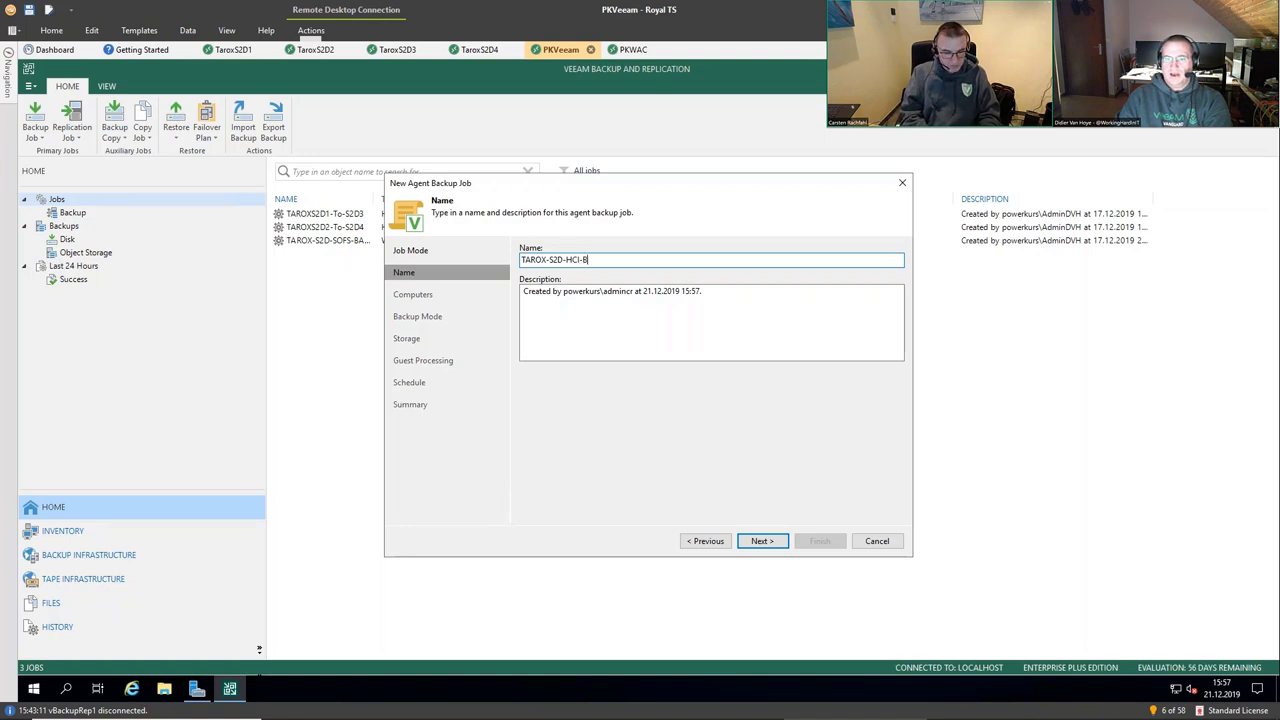
{"action": "key", "text": "BackSpace"}
{"action": "key", "text": "BackSpace"}
{"action": "key", "text": "BackSpace"}
{"action": "key", "text": "BackSpace"}
{"action": "key", "text": "BackSpace"}
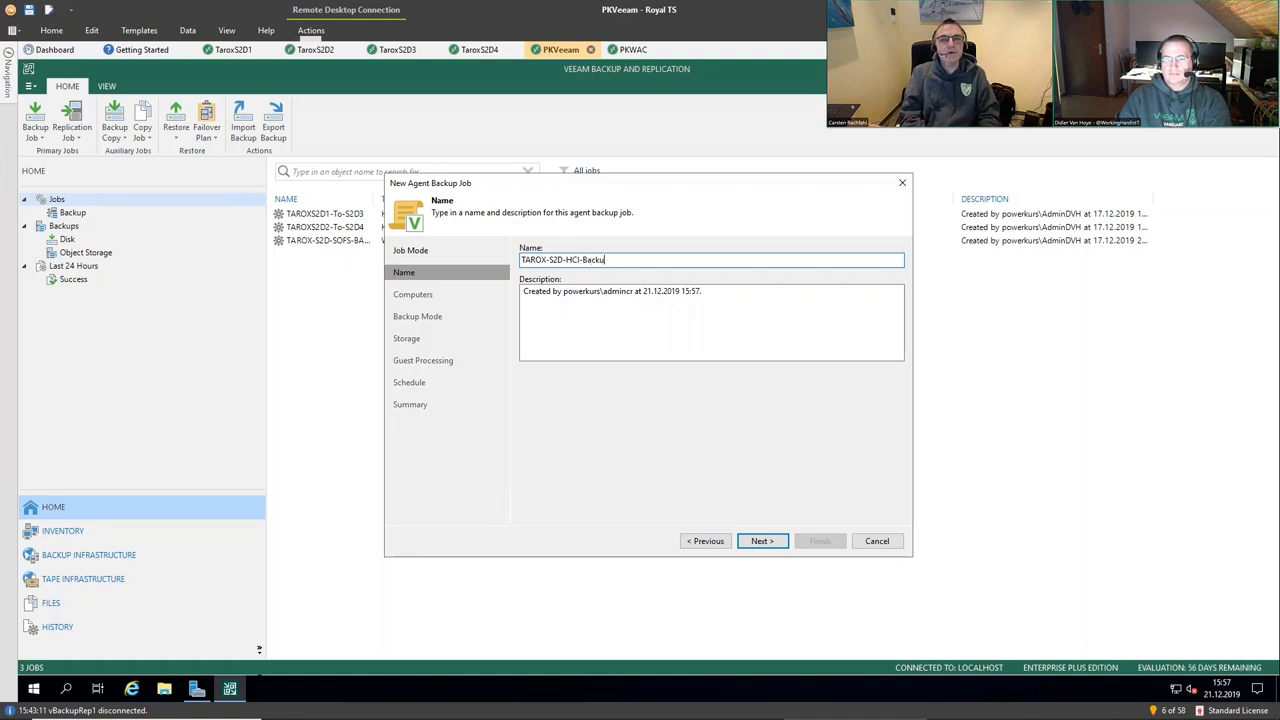
{"action": "type", "text": "ACKUP"}
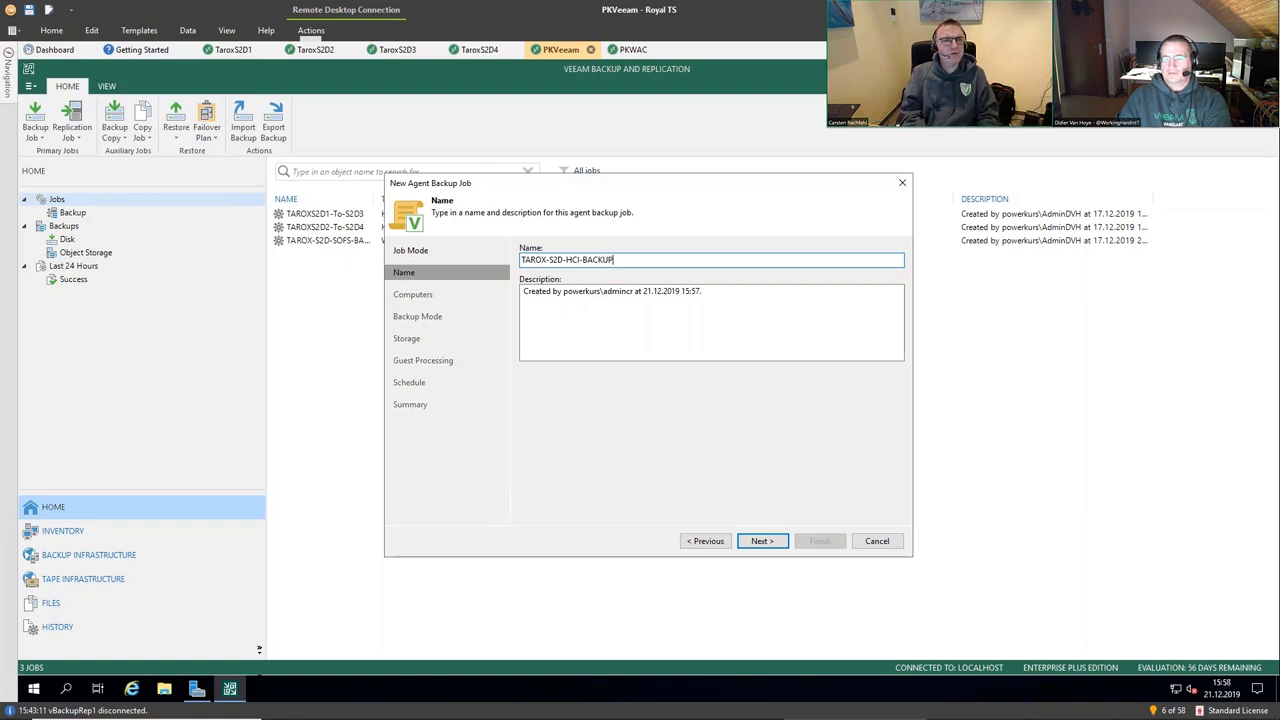
{"action": "type", "text": "-C"}
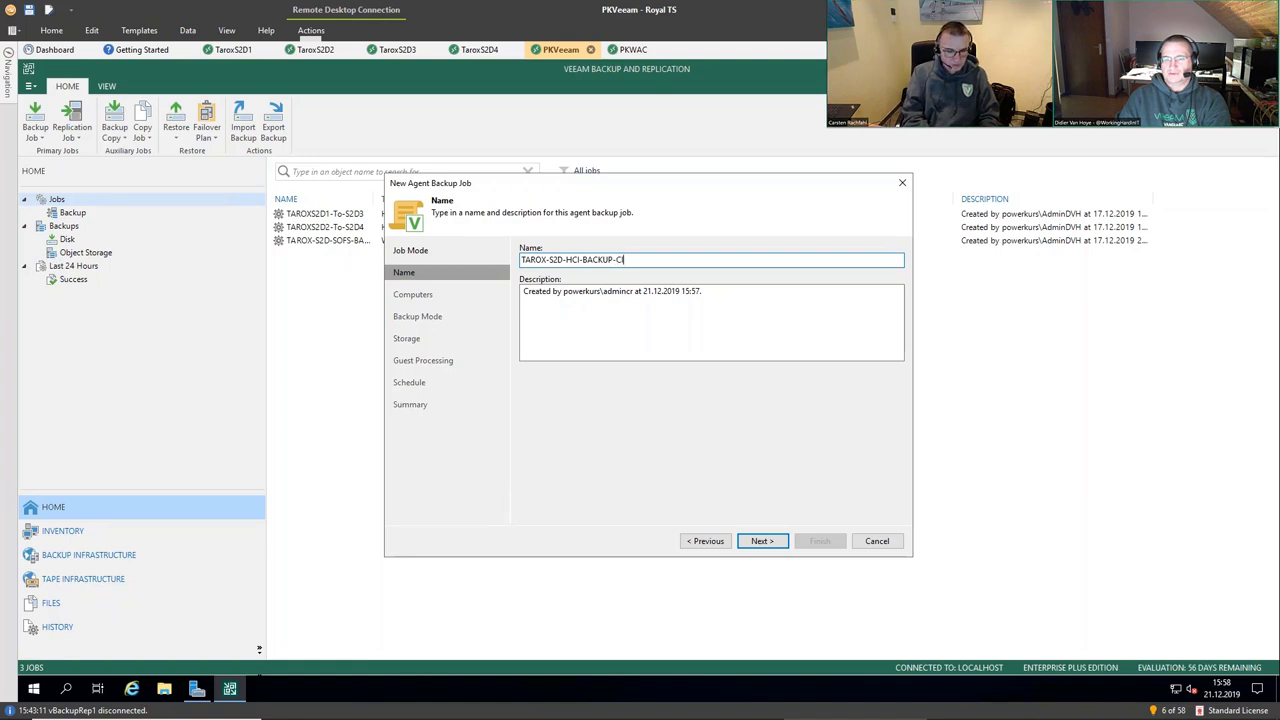
{"action": "type", "text": "LUSTER"}
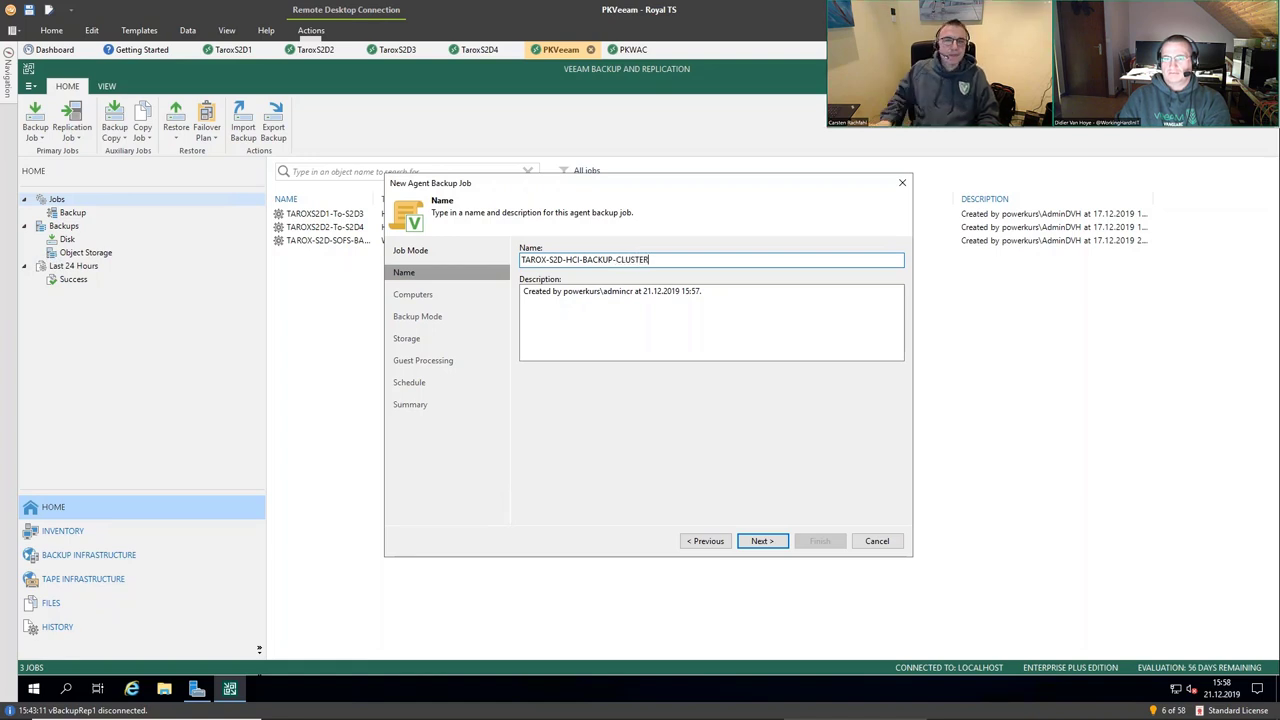
{"action": "left_click", "coordinate": [760, 541]}
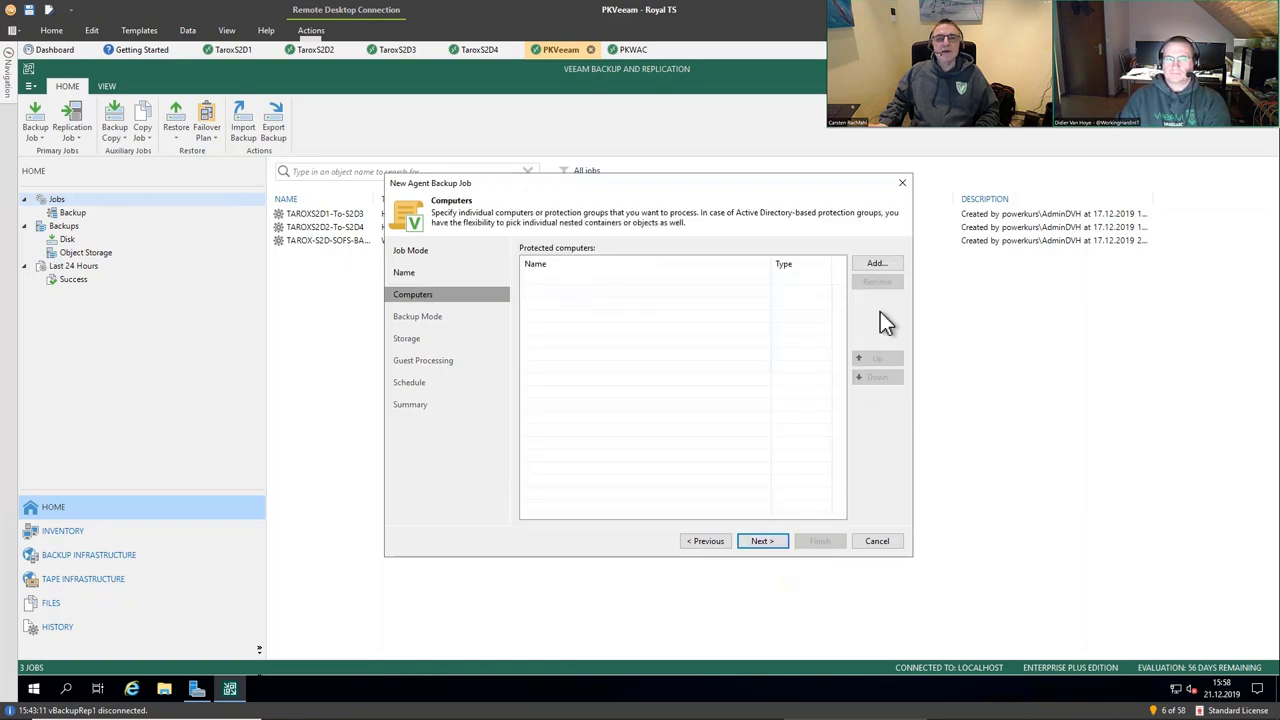
- Add the protection group TAROX-S2D-HCI-BACKUP-CLUSTER to the job's protected computers
{"action": "left_click", "coordinate": [887, 266]}
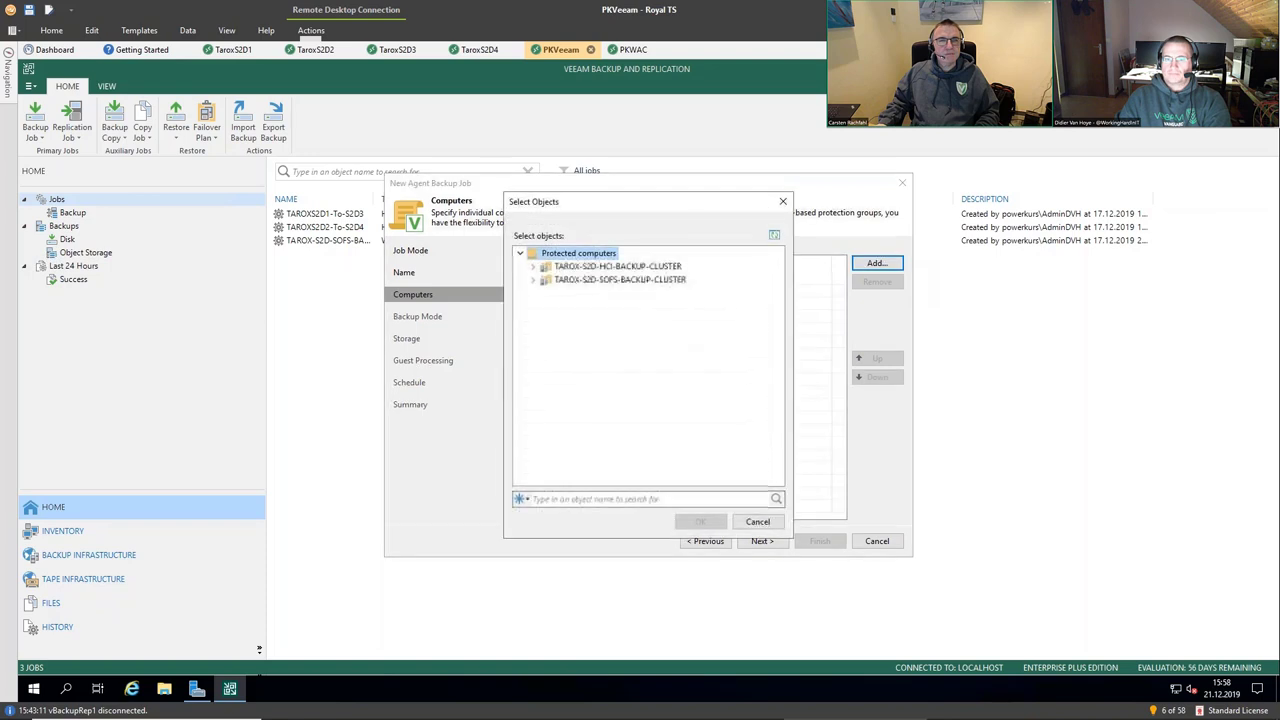
{"action": "left_click", "coordinate": [581, 280]}
{"action": "left_click", "coordinate": [542, 267]}
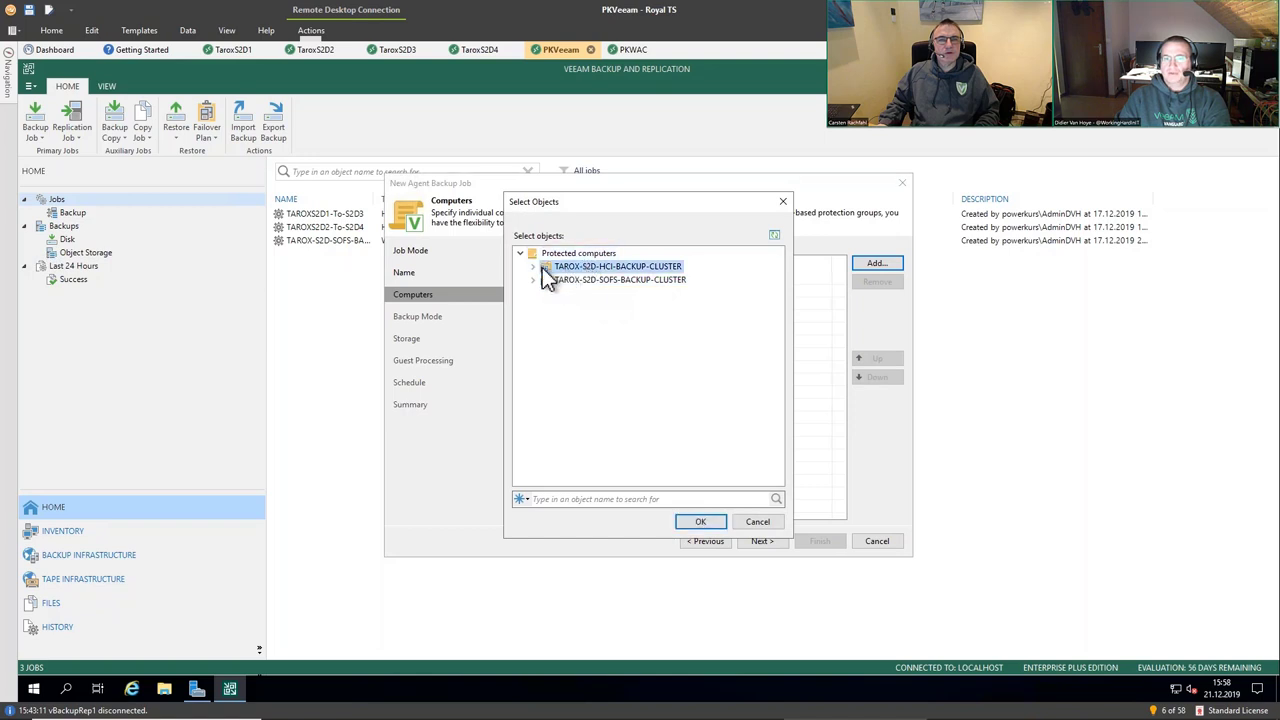
{"action": "left_click", "coordinate": [536, 267]}
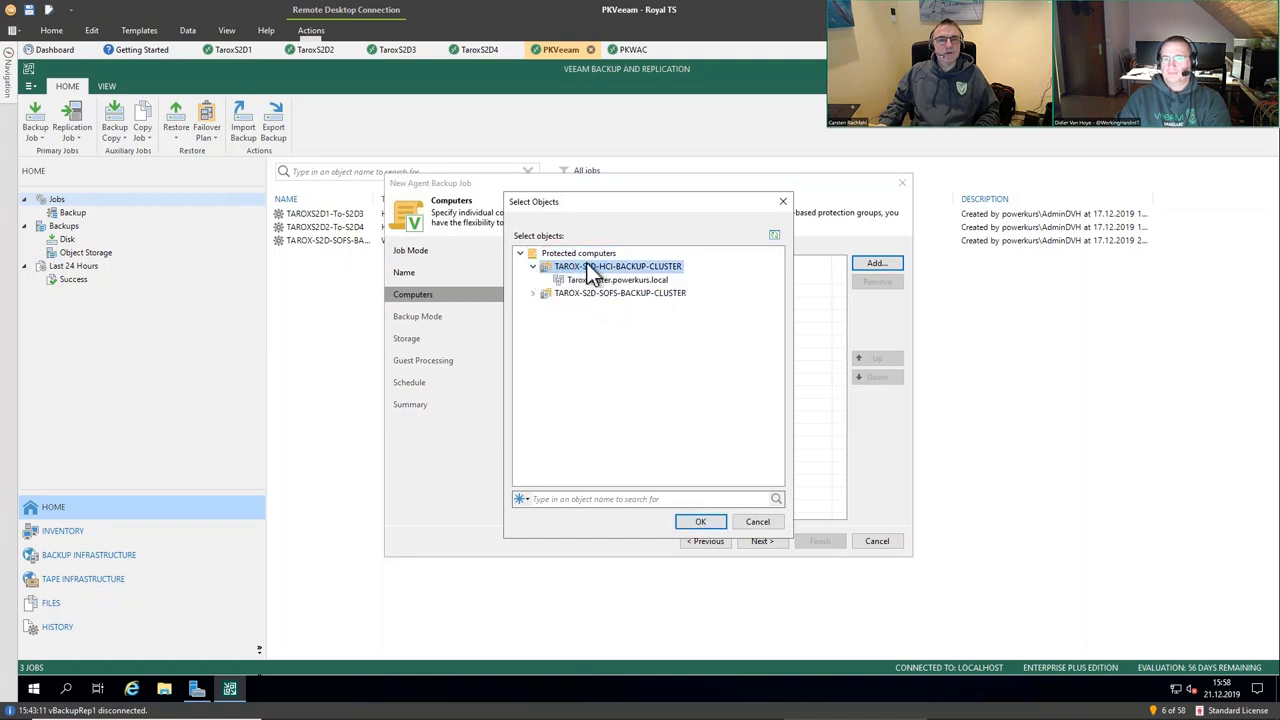
{"action": "left_click", "coordinate": [701, 523]}
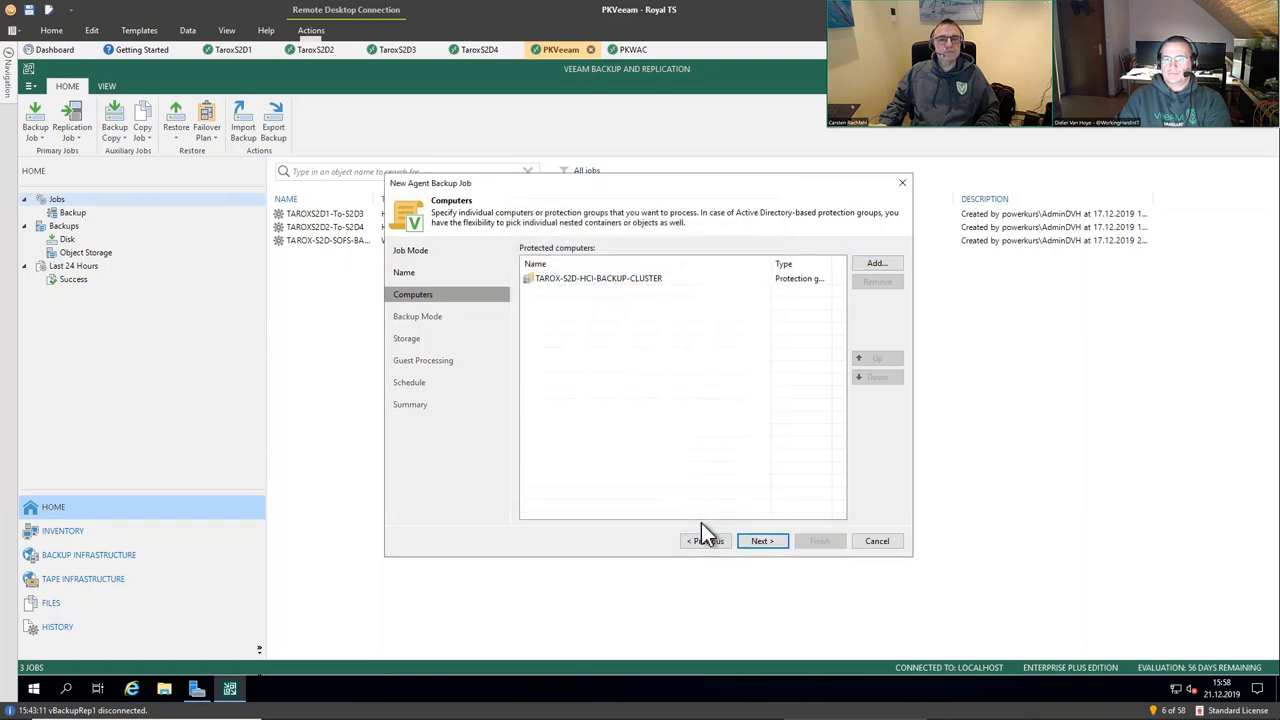
{"action": "left_click", "coordinate": [763, 545]}
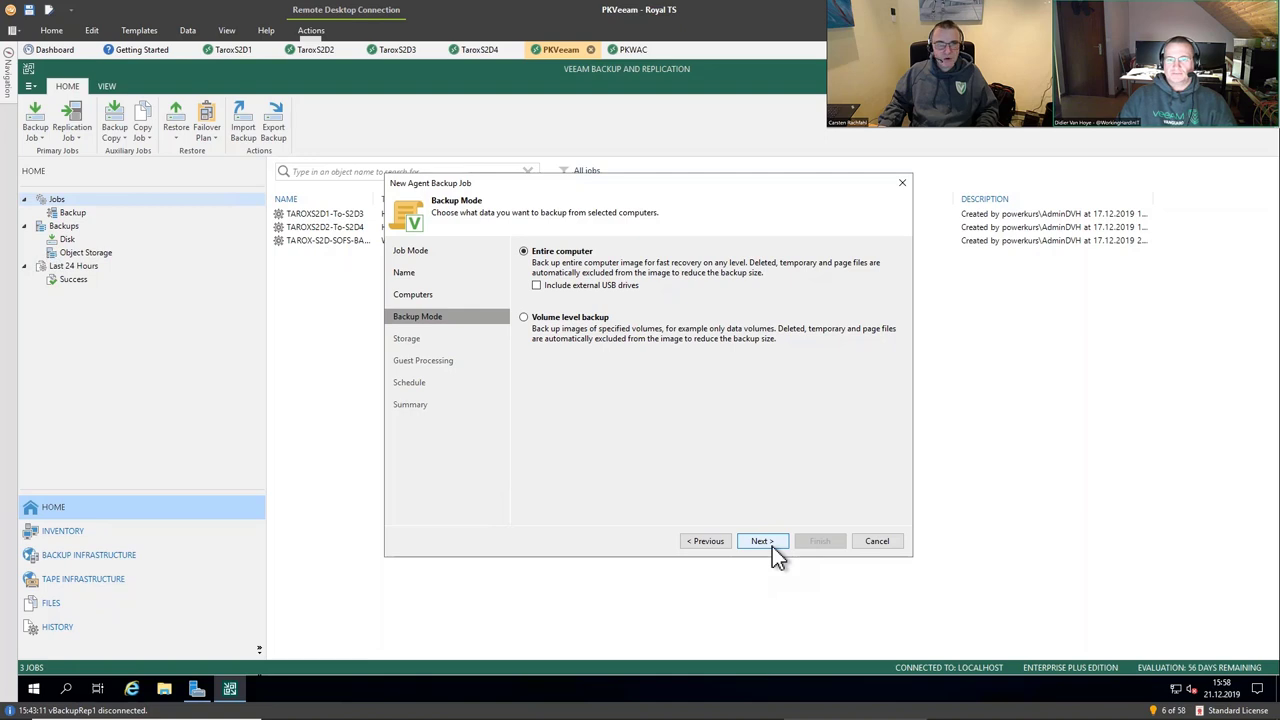
- Keep the Entire computer backup mode, and store the backups on the SOFSS2D3Disk repository with a retention of 14 restore points
{"action": "left_click", "coordinate": [763, 541]}
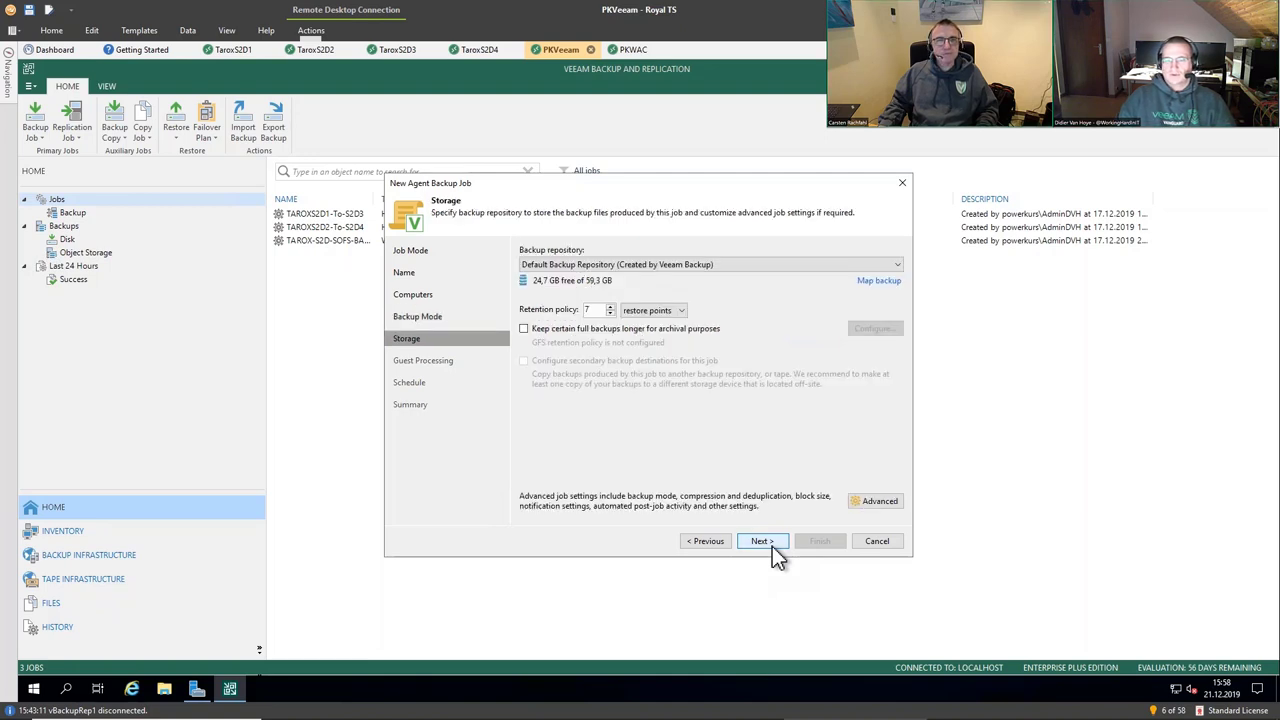
{"action": "left_click", "coordinate": [703, 266]}
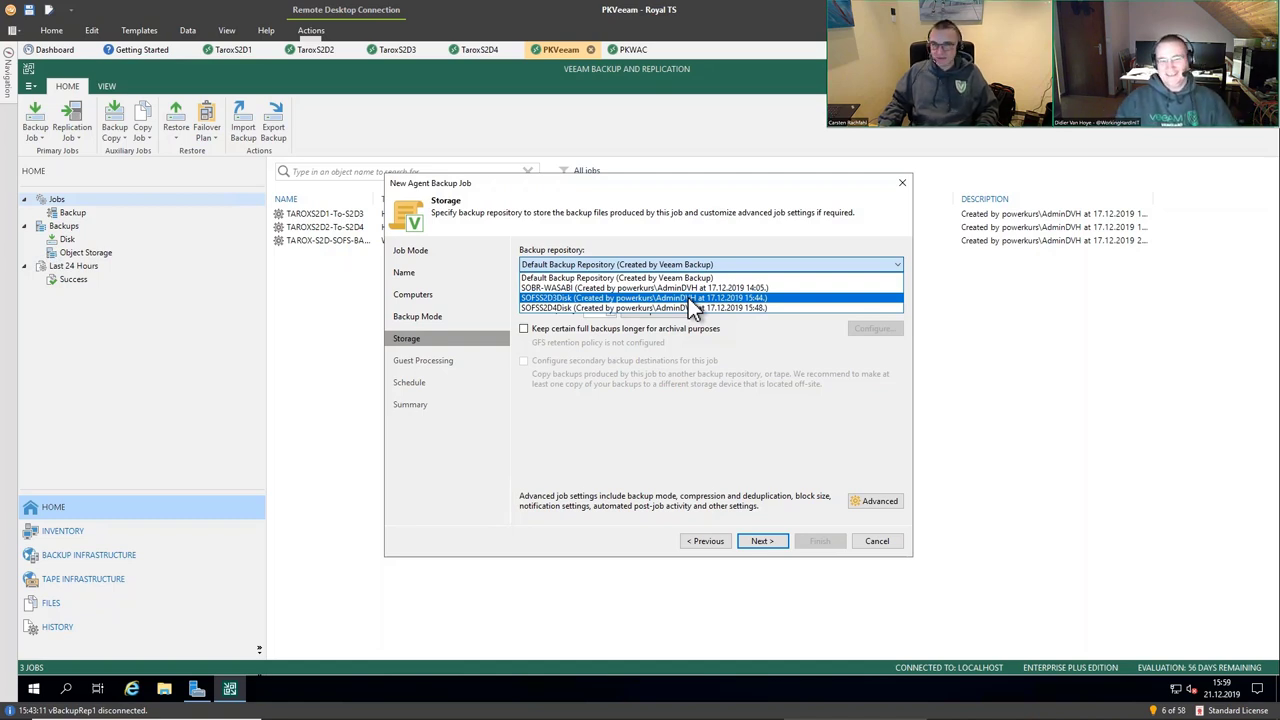
{"action": "left_click", "coordinate": [688, 297]}
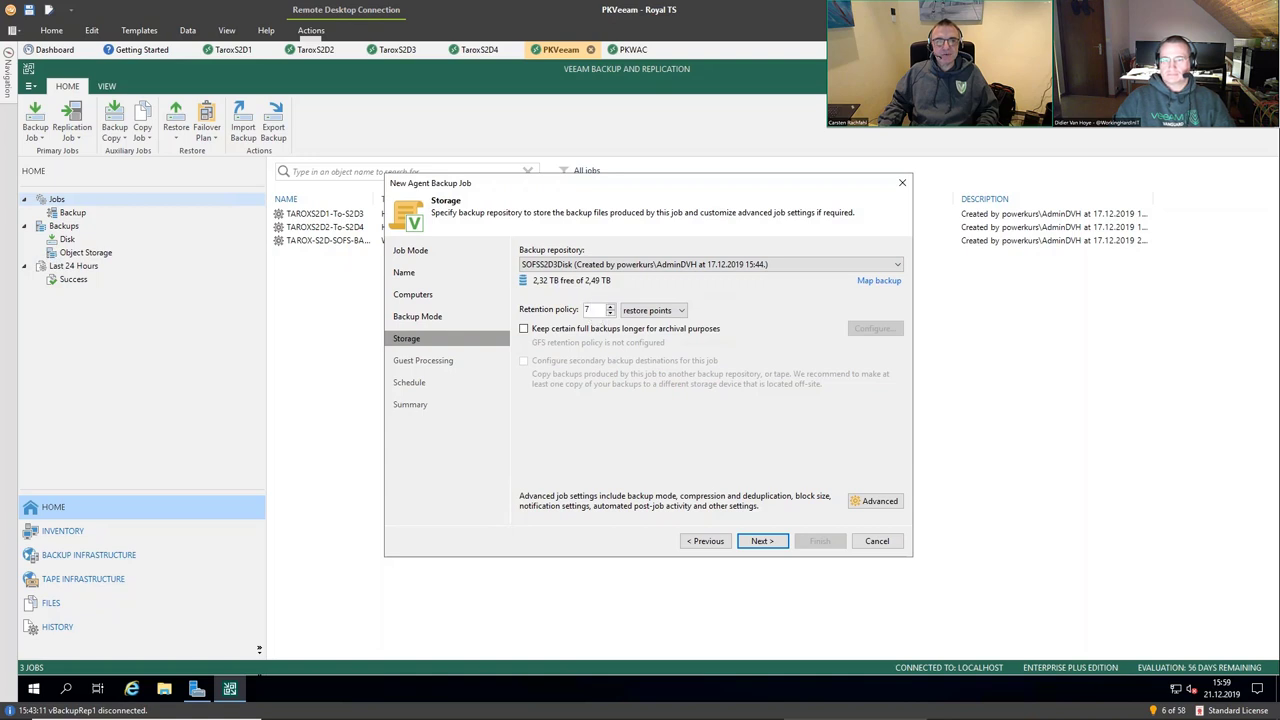
{"action": "left_click", "coordinate": [610, 306]}
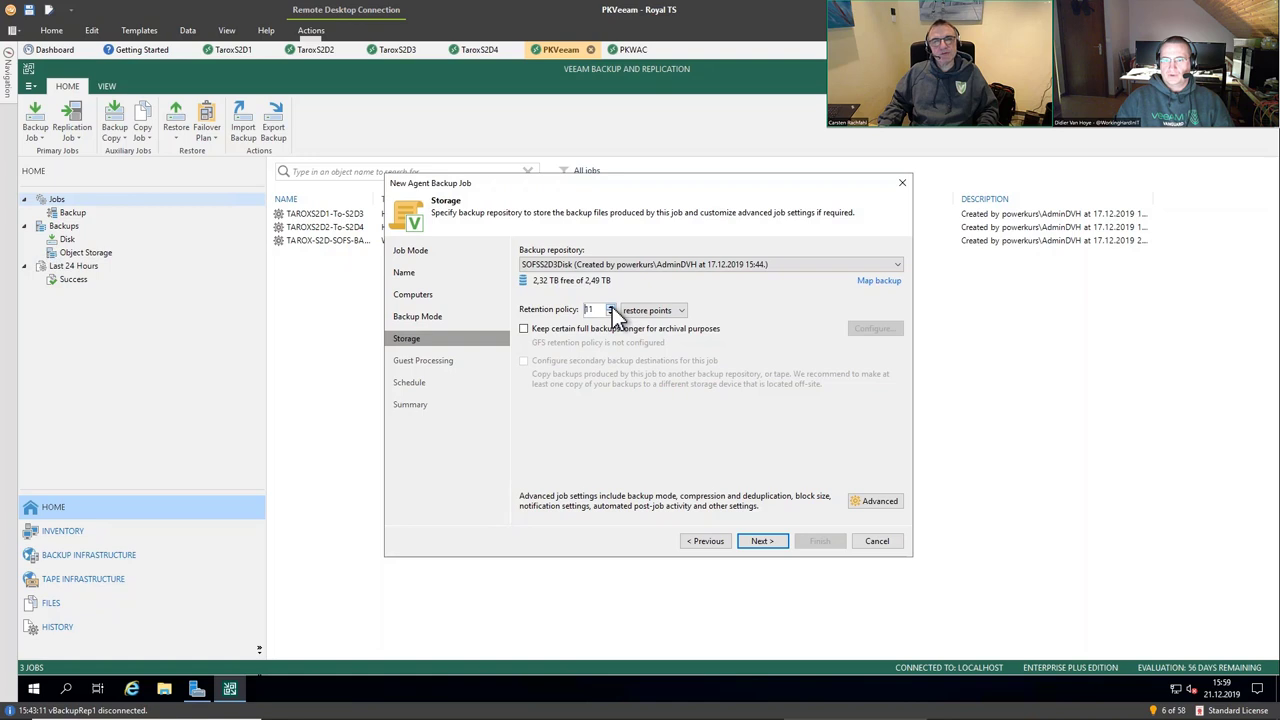
{"action": "left_click", "coordinate": [610, 307]}
{"action": "left_click", "coordinate": [610, 307]}
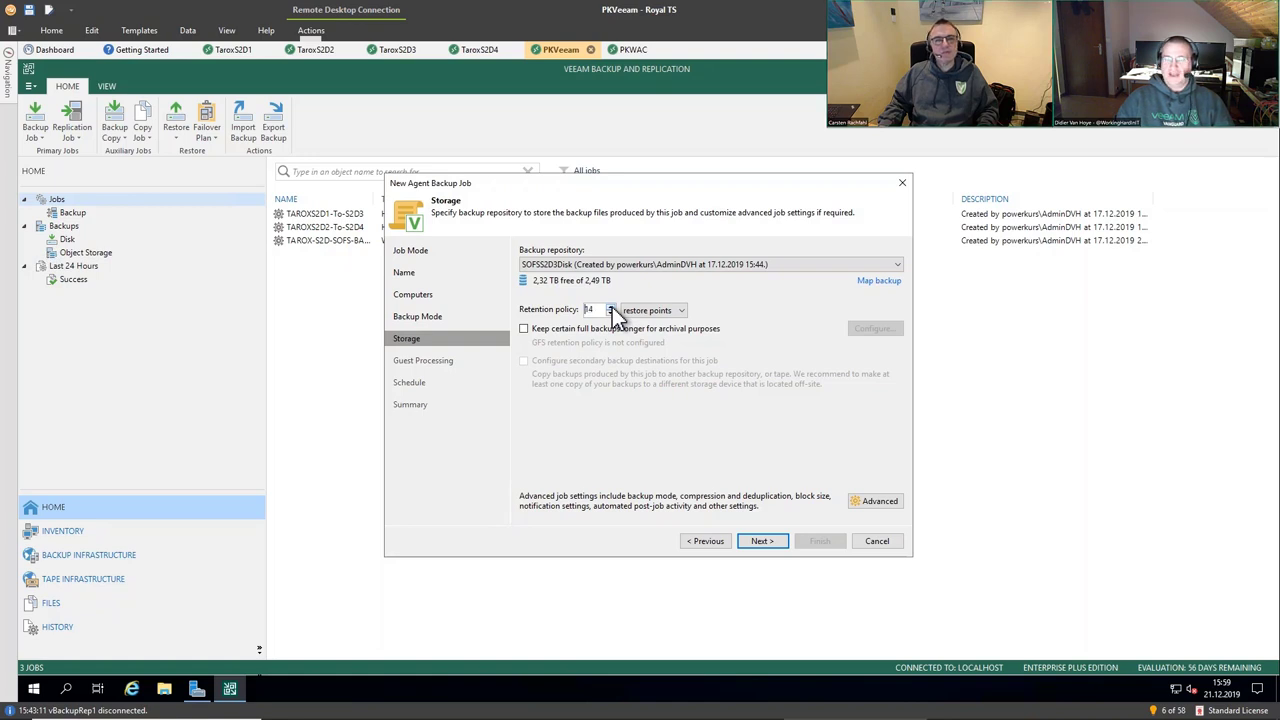
{"action": "left_click", "coordinate": [759, 541]}
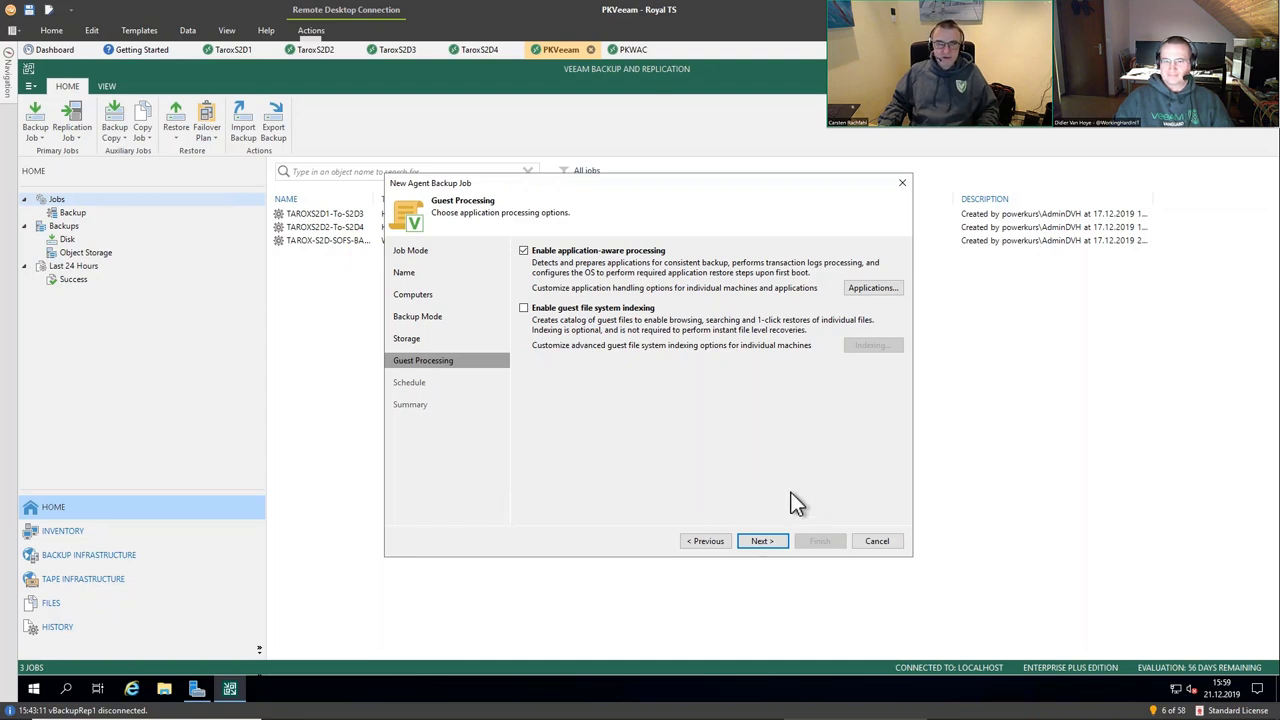
- Keep application-aware processing enabled, and schedule the job to run automatically at 22:00 with the On these days option
{"action": "left_click", "coordinate": [763, 541]}
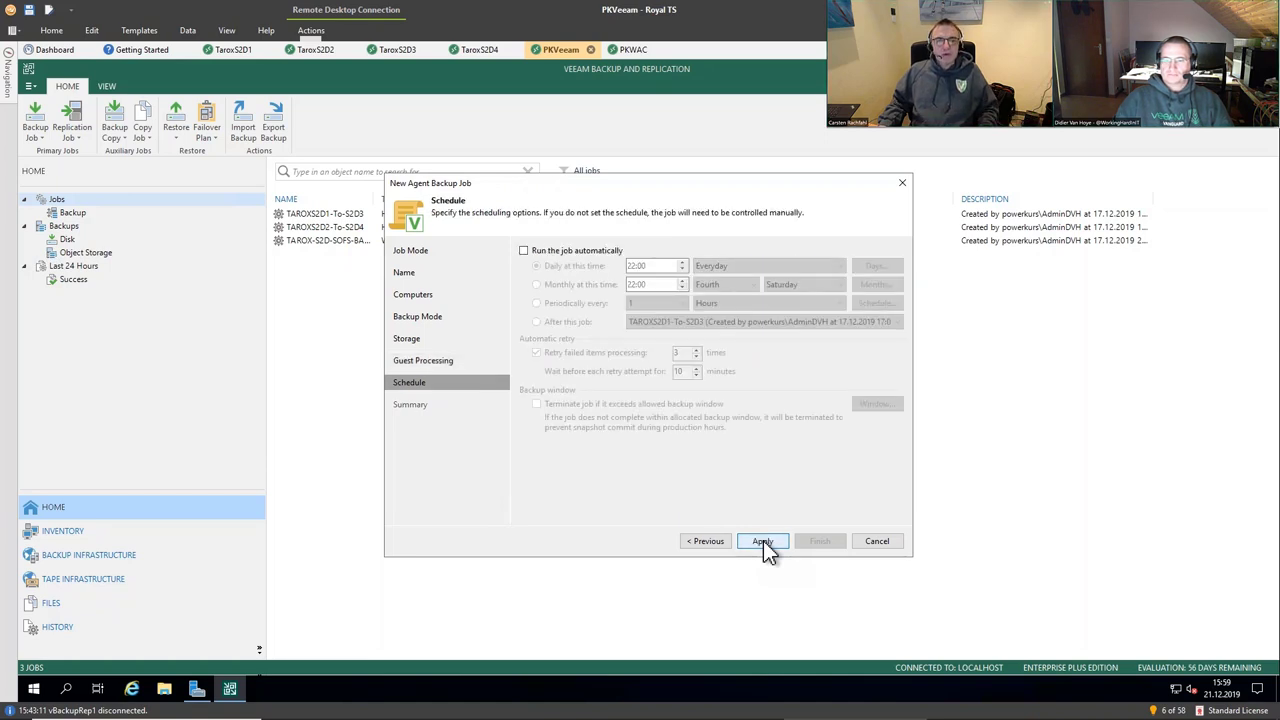
{"action": "left_click", "coordinate": [567, 249]}
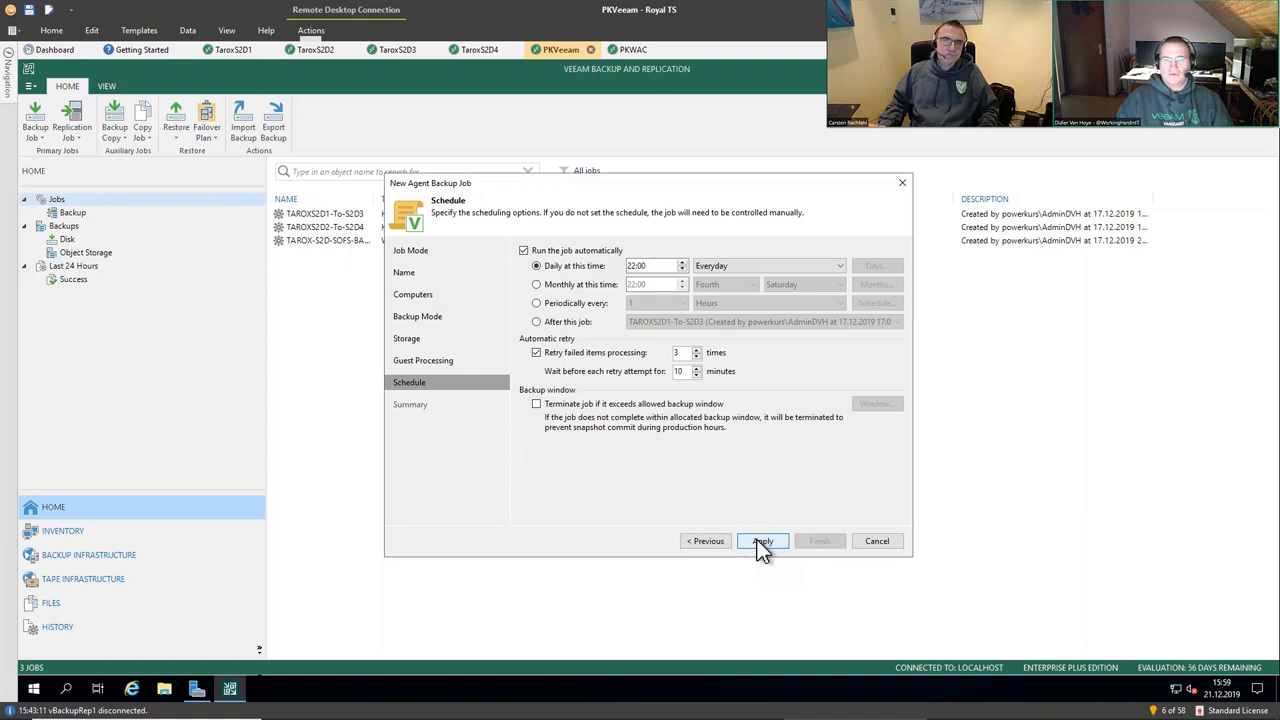
{"action": "left_click", "coordinate": [770, 268]}
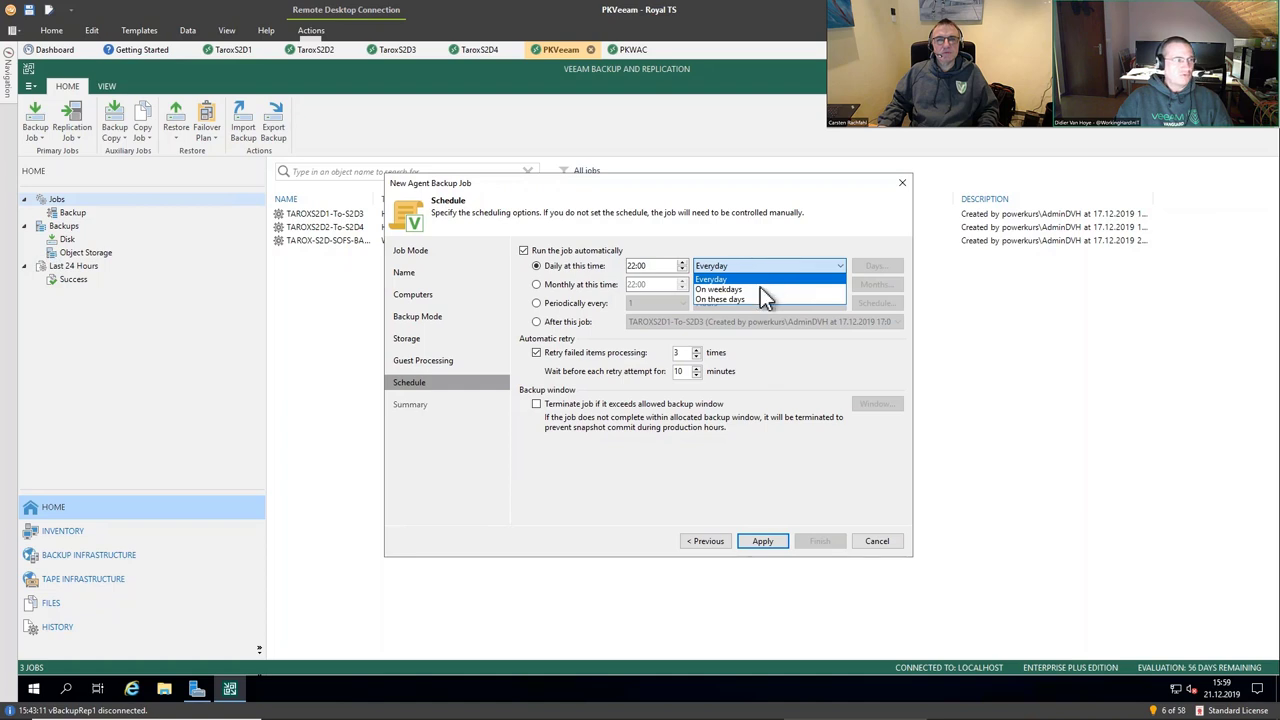
{"action": "left_click", "coordinate": [760, 289]}
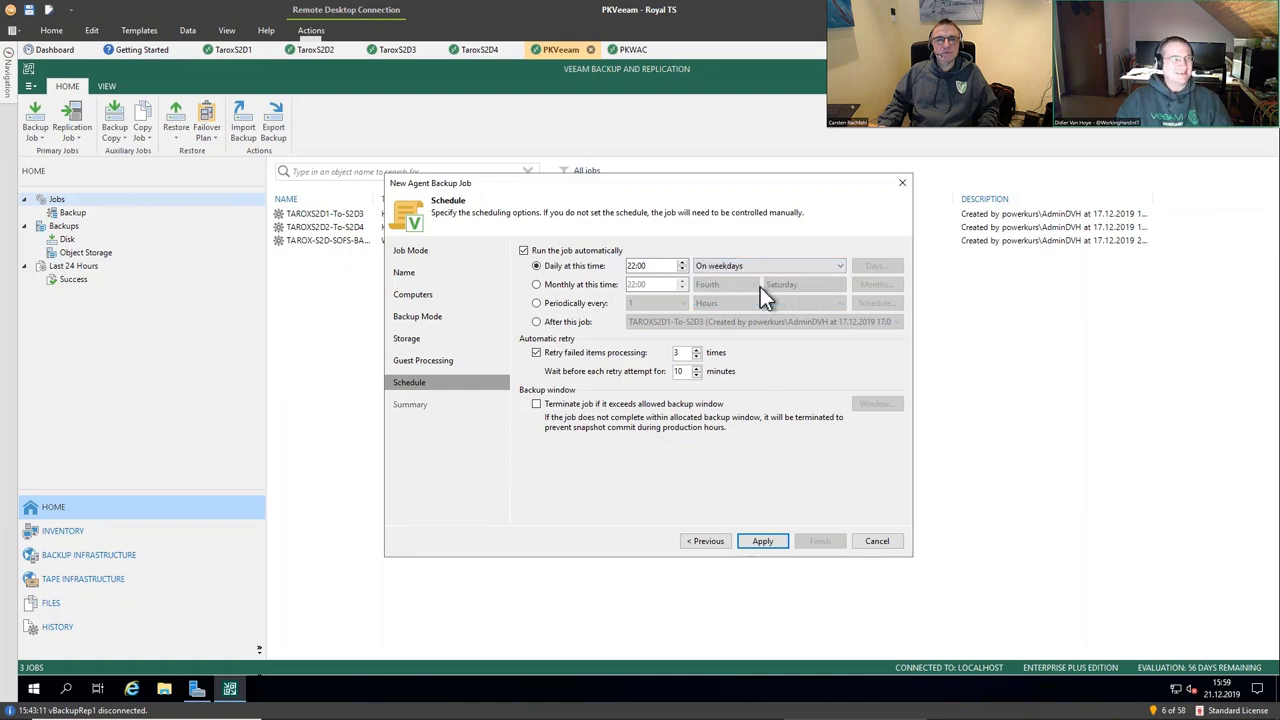
{"action": "left_click", "coordinate": [760, 269]}
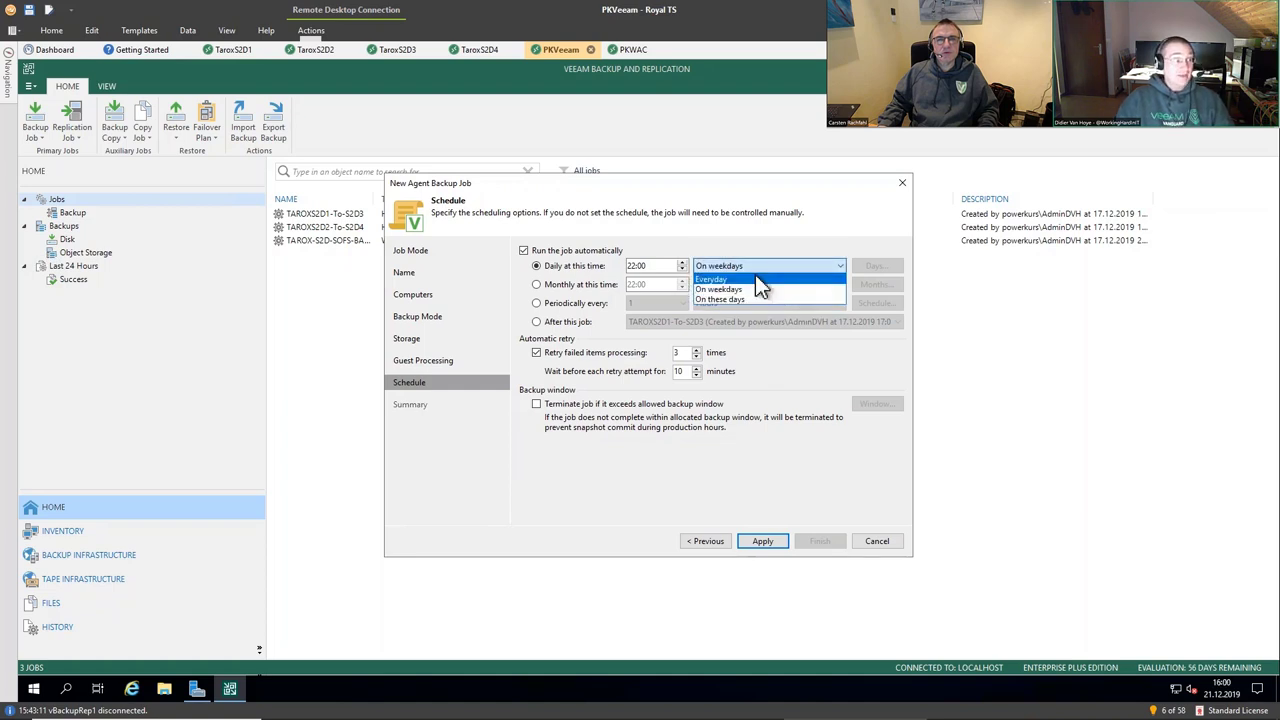
{"action": "left_click", "coordinate": [746, 298]}
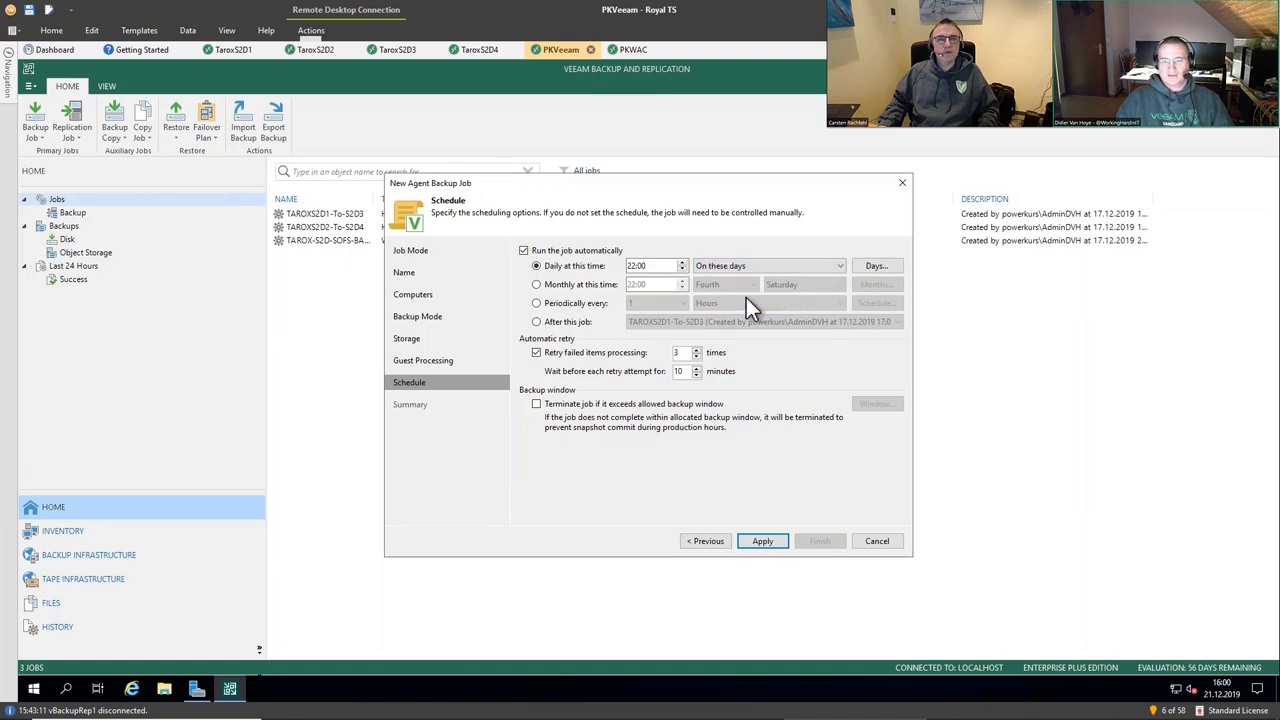
- Exclude Sunday, Monday, Tuesday and Thursday from the job's run days, and finish creating the job without running it
{"action": "left_click", "coordinate": [863, 270]}
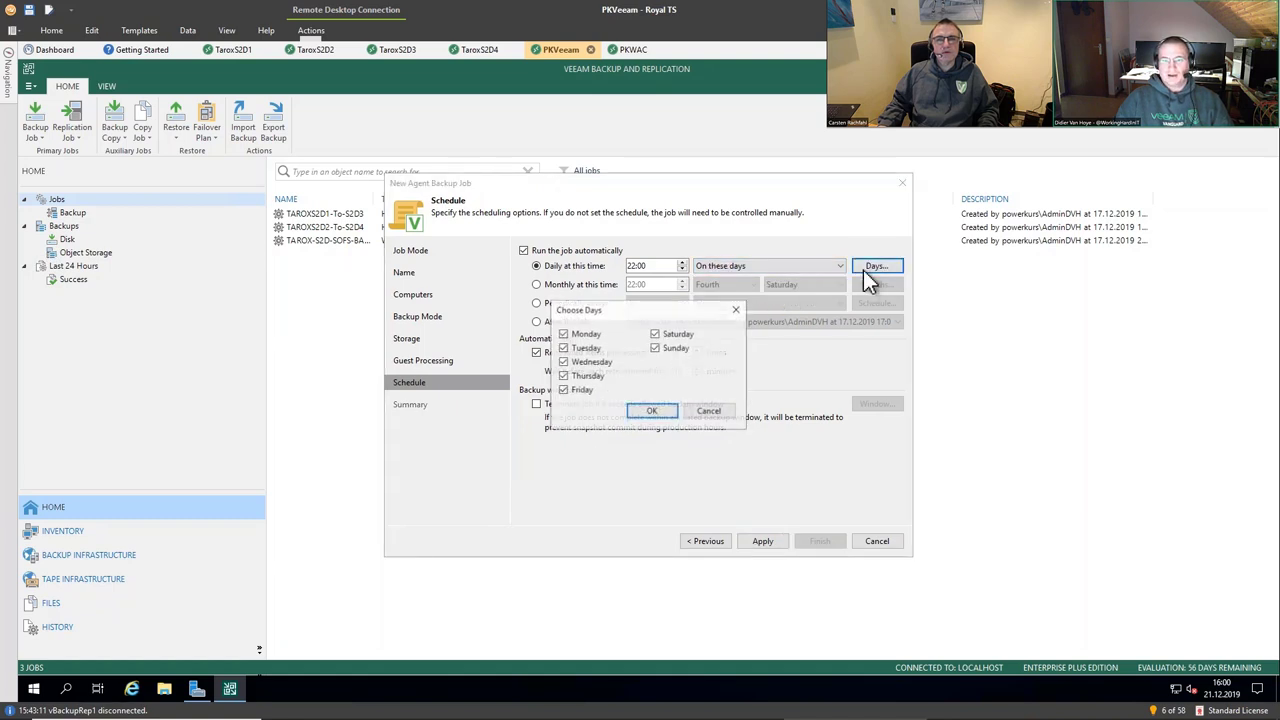
{"action": "left_click", "coordinate": [655, 348]}
{"action": "left_click", "coordinate": [563, 334]}
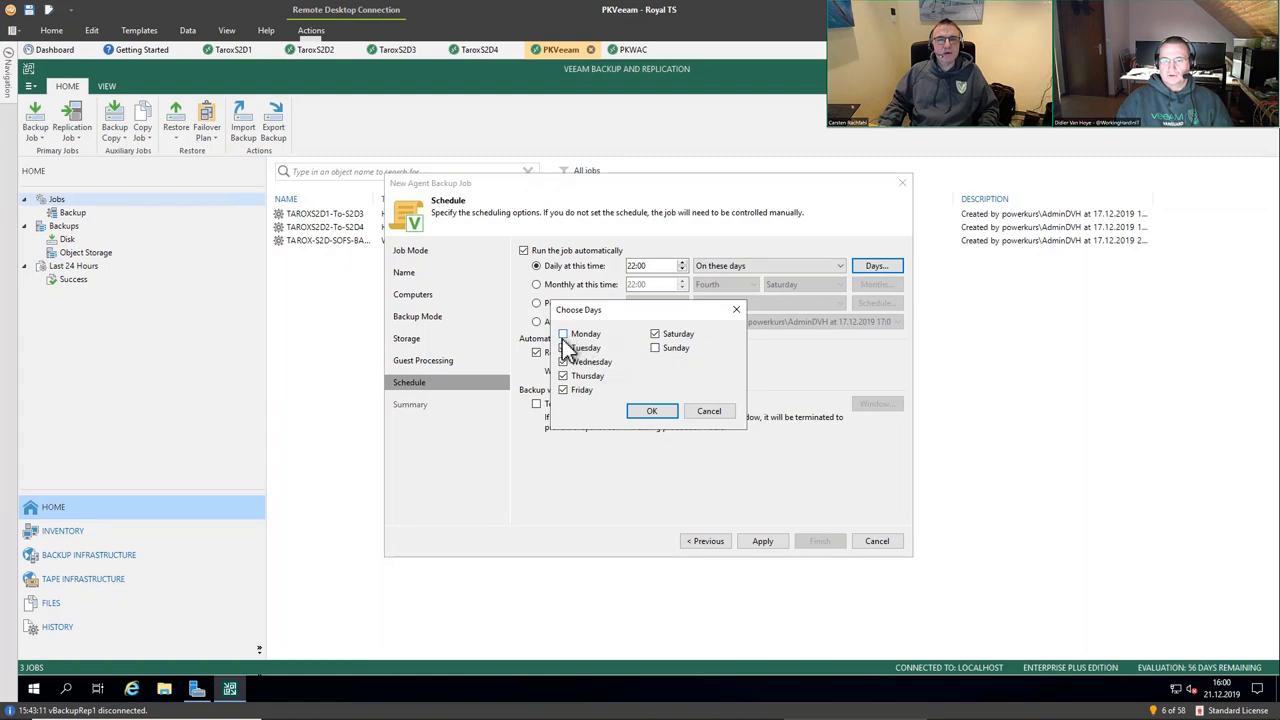
{"action": "left_click", "coordinate": [563, 348]}
{"action": "left_click", "coordinate": [563, 376]}
{"action": "left_click", "coordinate": [563, 390]}
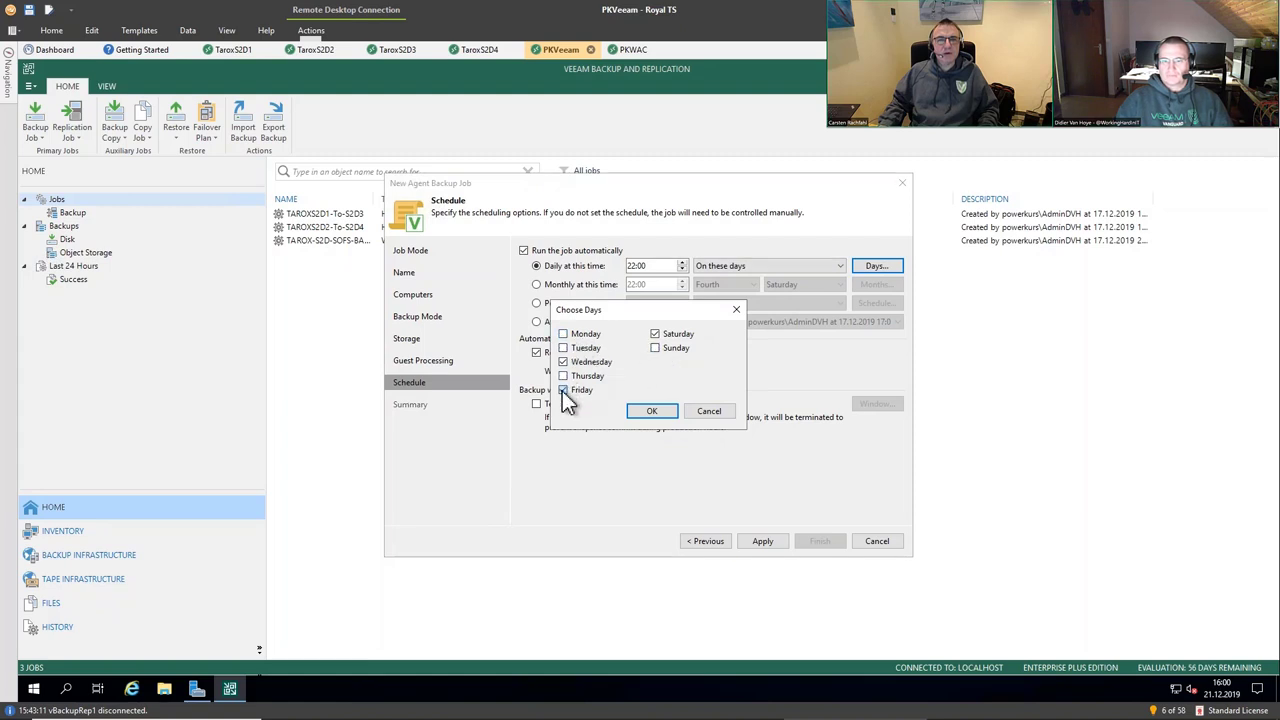
{"action": "left_click", "coordinate": [649, 413]}
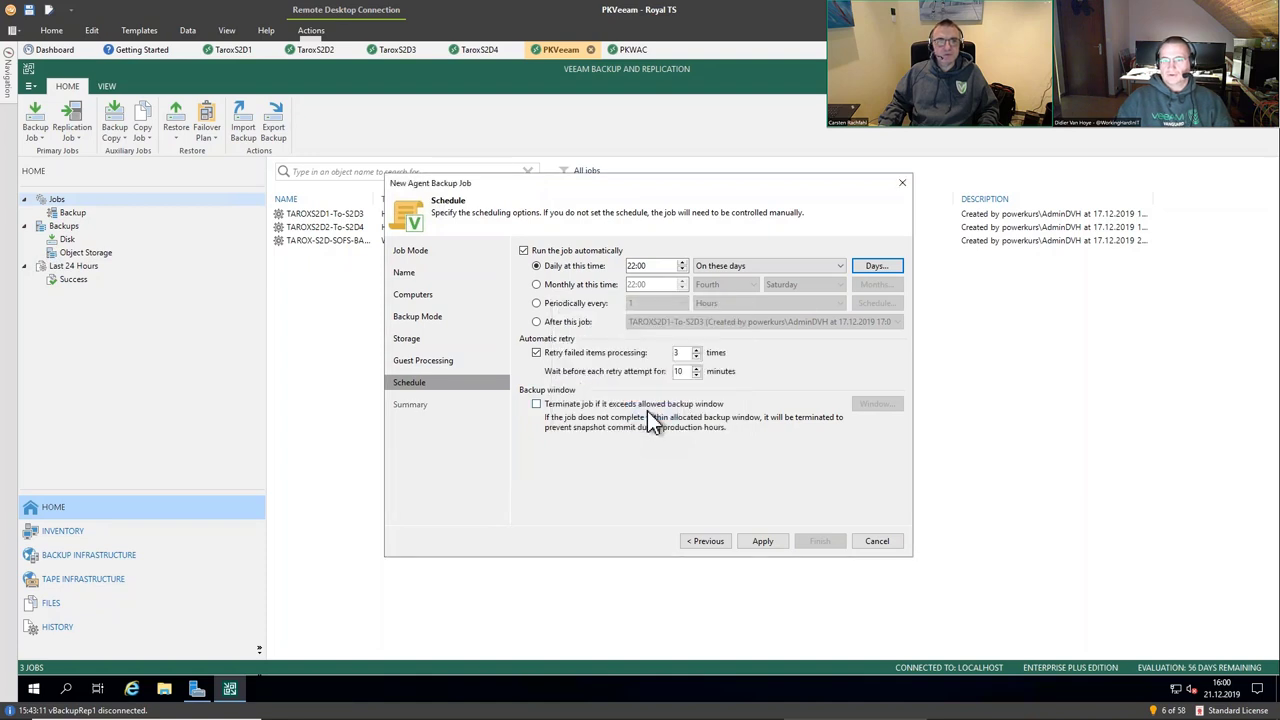
{"action": "left_click", "coordinate": [762, 542]}
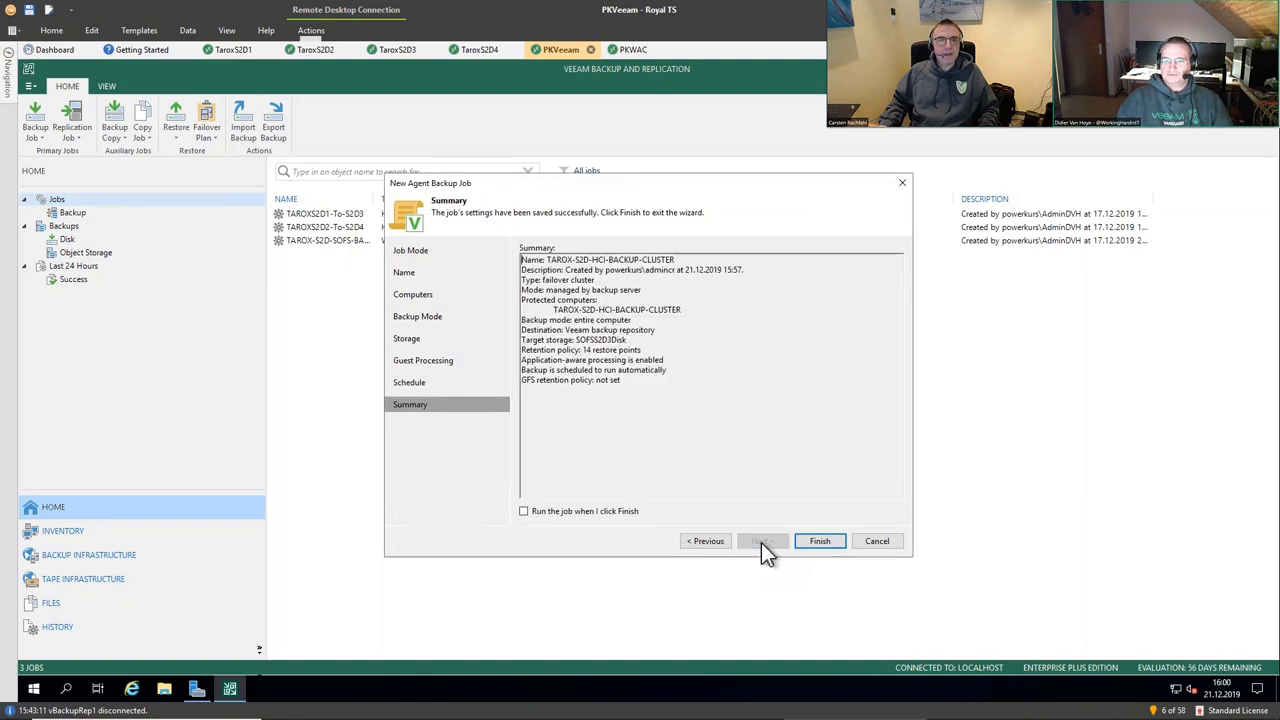
{"action": "left_click", "coordinate": [819, 541]}
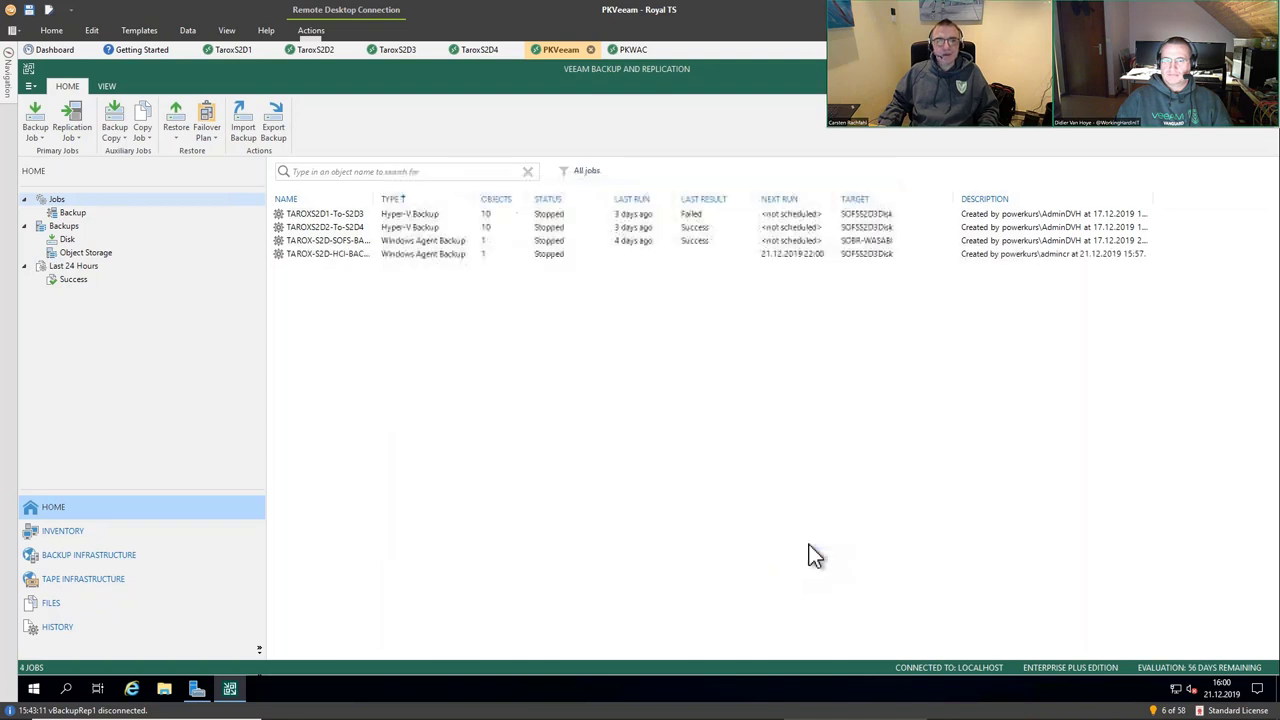
- Run an active full backup for the TAROX-S2D-HCI-BACKUP-CLUSTER job
{"action": "left_click", "coordinate": [74, 213]}
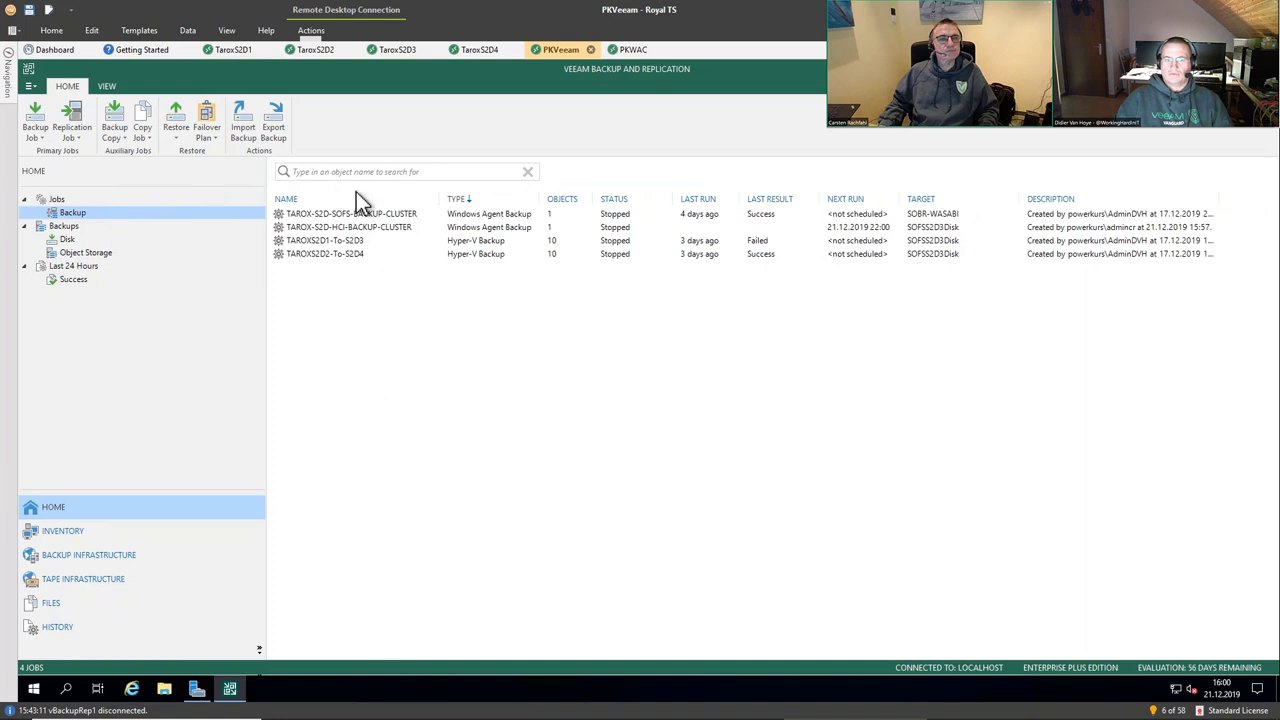
{"action": "left_click", "coordinate": [353, 231]}
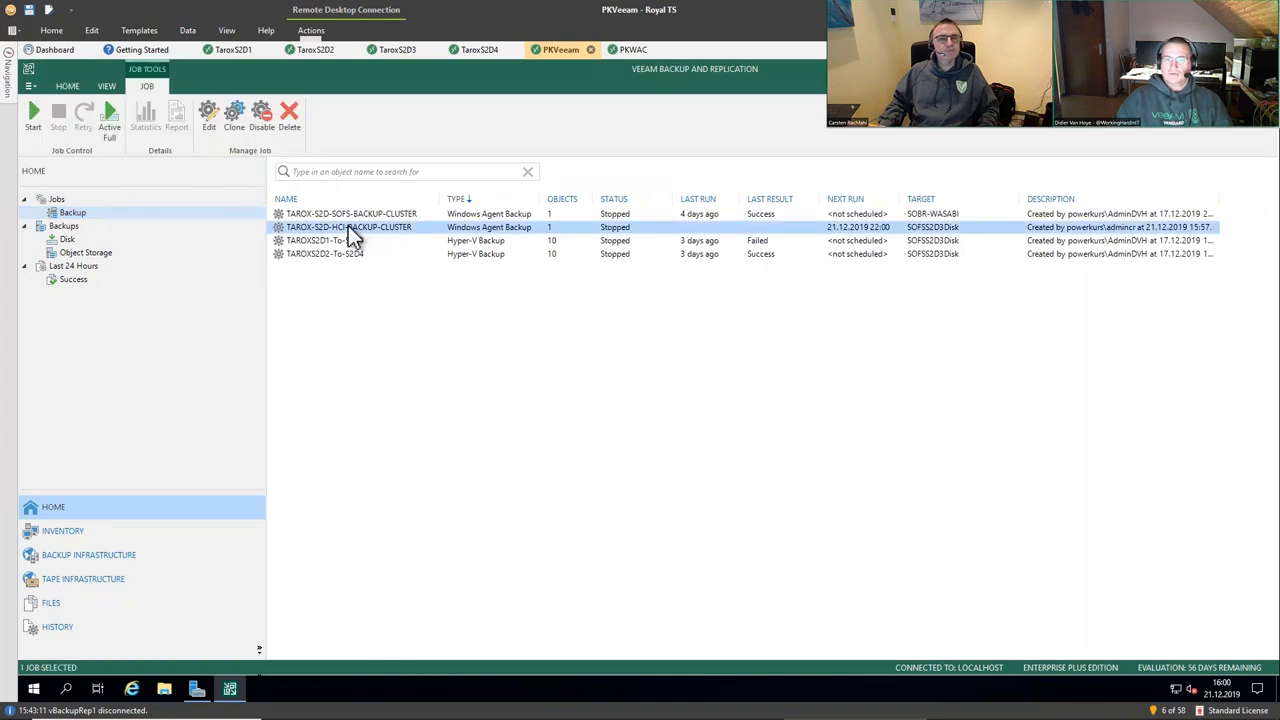
{"action": "right_click", "coordinate": [354, 236]}
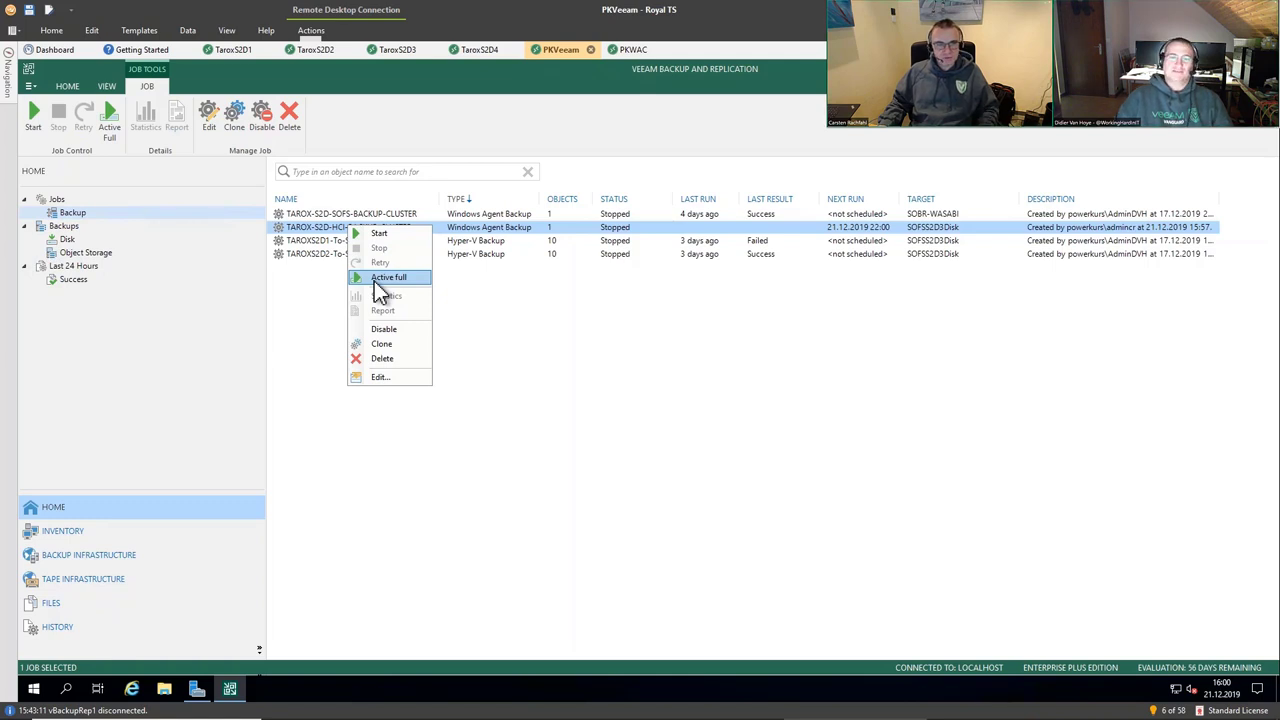
{"action": "left_click", "coordinate": [380, 279]}
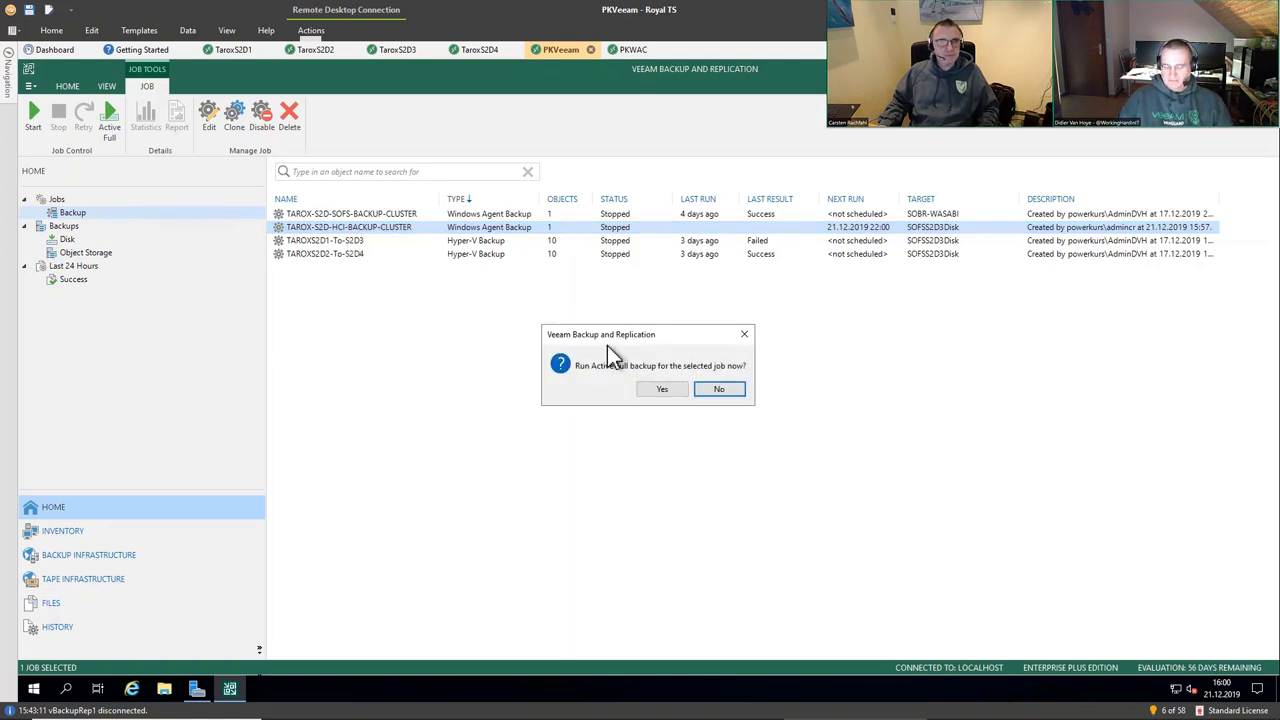
{"action": "left_click", "coordinate": [666, 392]}
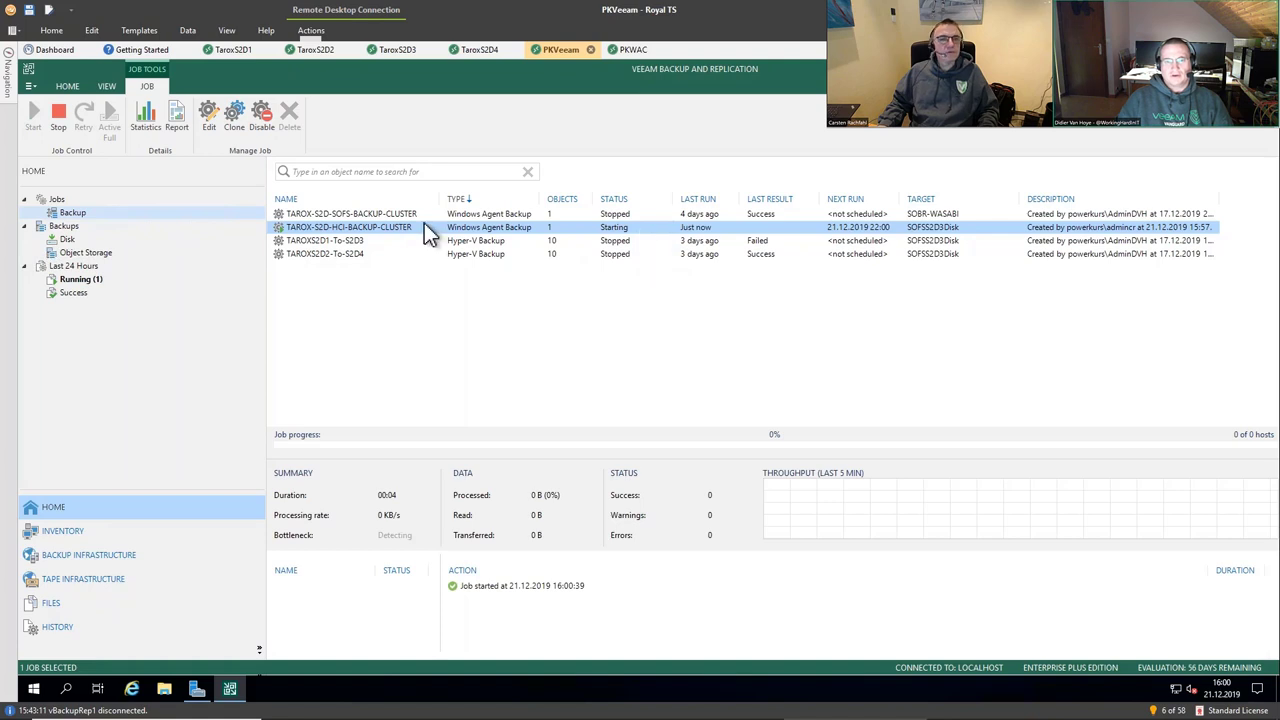
- Open the running job's statistics window, widen it and adjust the name column so the host names and statuses can be read
{"action": "double_click", "coordinate": [333, 229]}
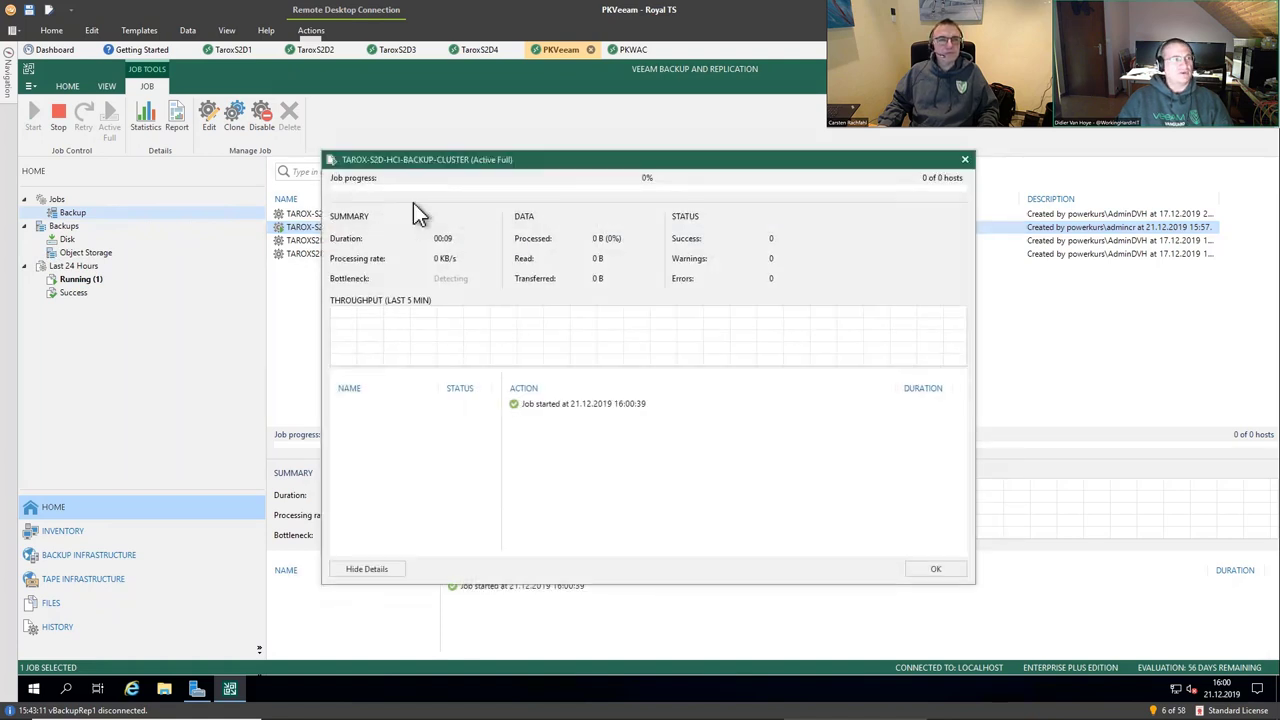
{"action": "left_click_drag", "start_coordinate": [539, 163], "coordinate": [702, 115]}
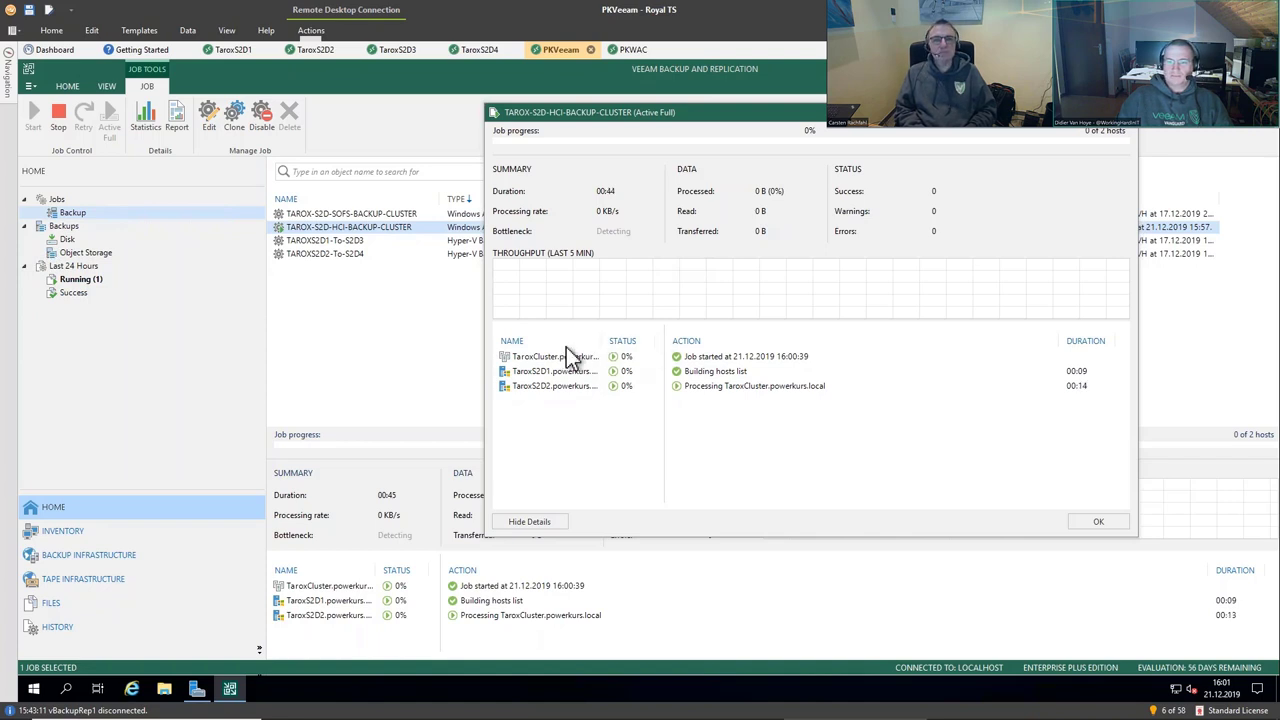
{"action": "left_click_drag", "start_coordinate": [601, 343], "coordinate": [648, 343]}
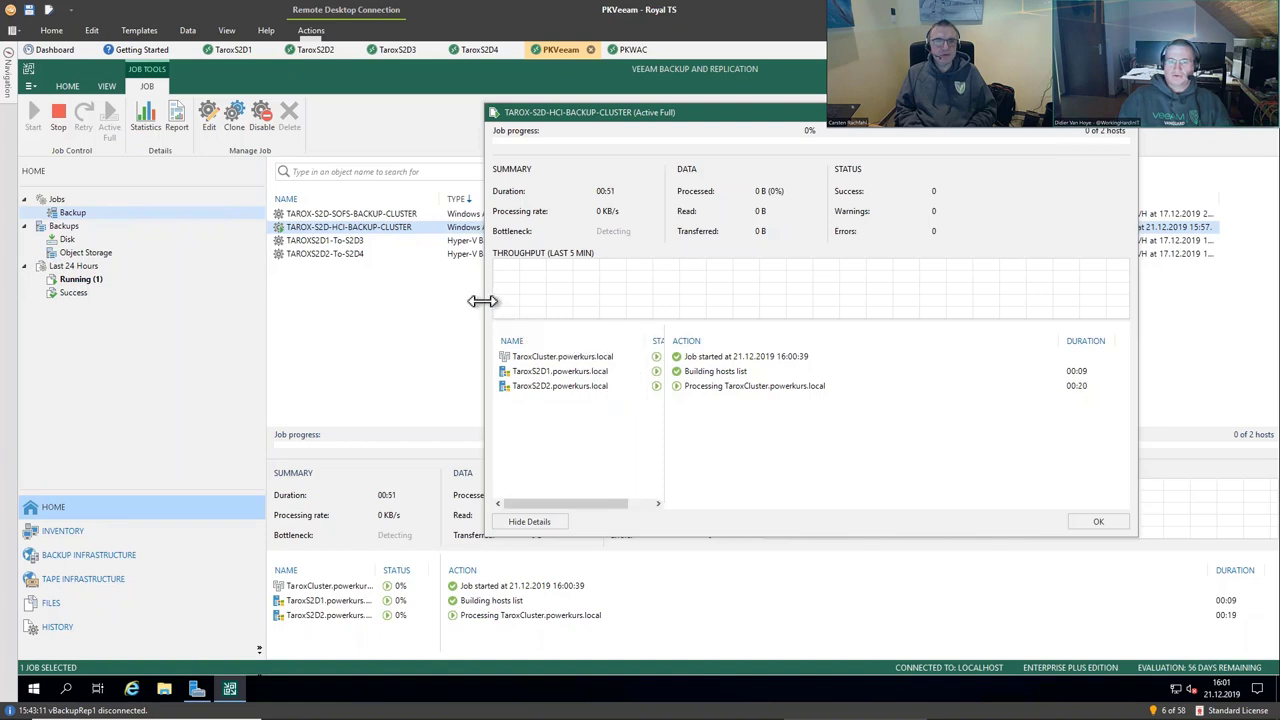
{"action": "left_click_drag", "start_coordinate": [485, 297], "coordinate": [230, 296]}
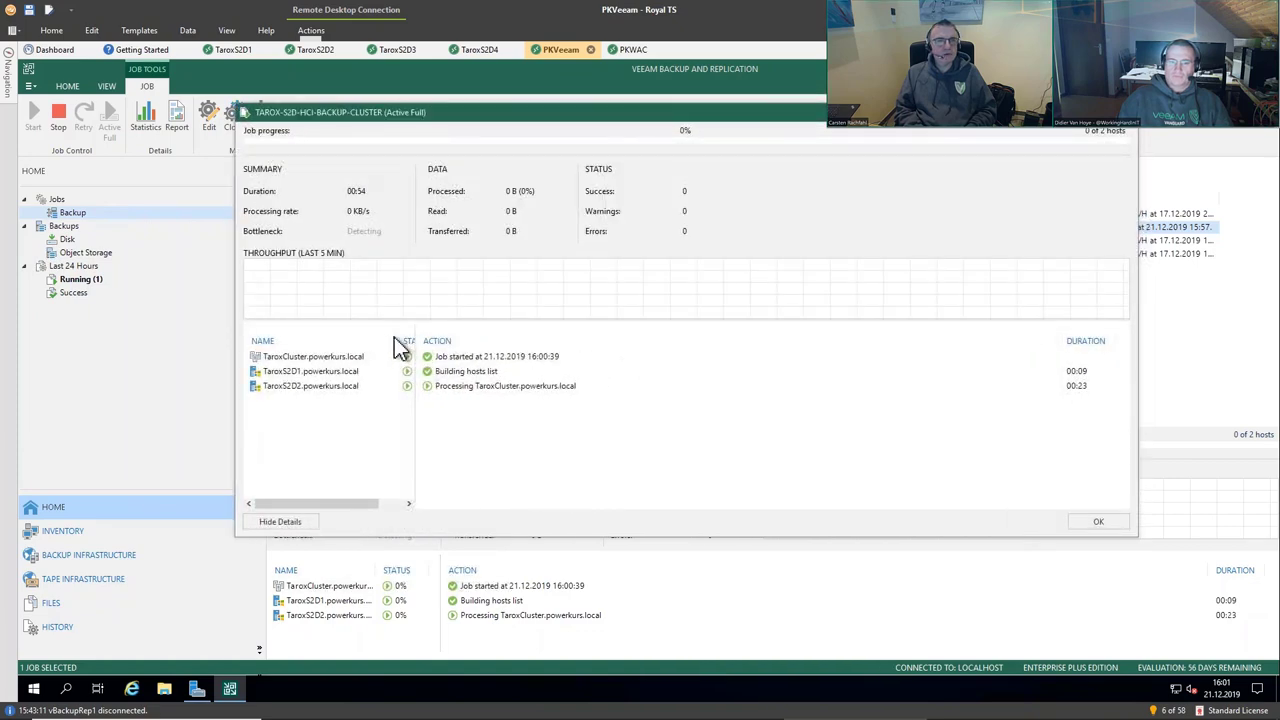
{"action": "left_click_drag", "start_coordinate": [394, 340], "coordinate": [380, 341]}
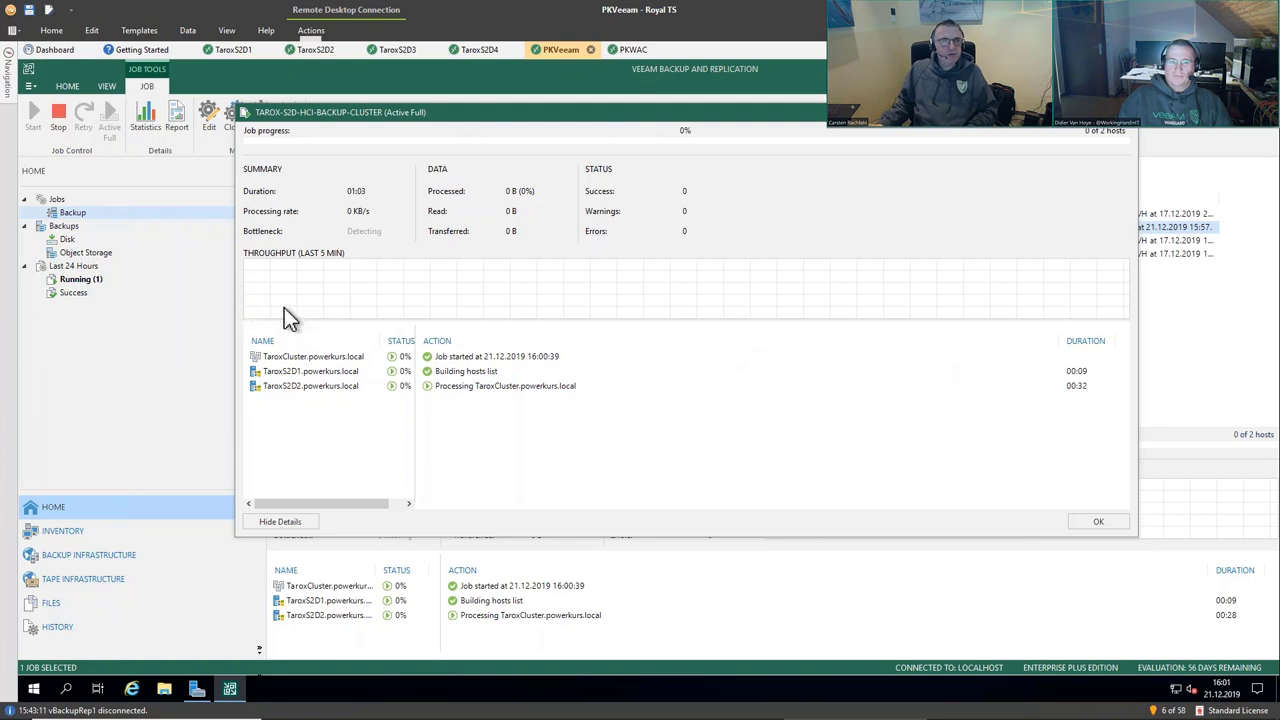
{"action": "left_click_drag", "start_coordinate": [378, 343], "coordinate": [350, 343]}
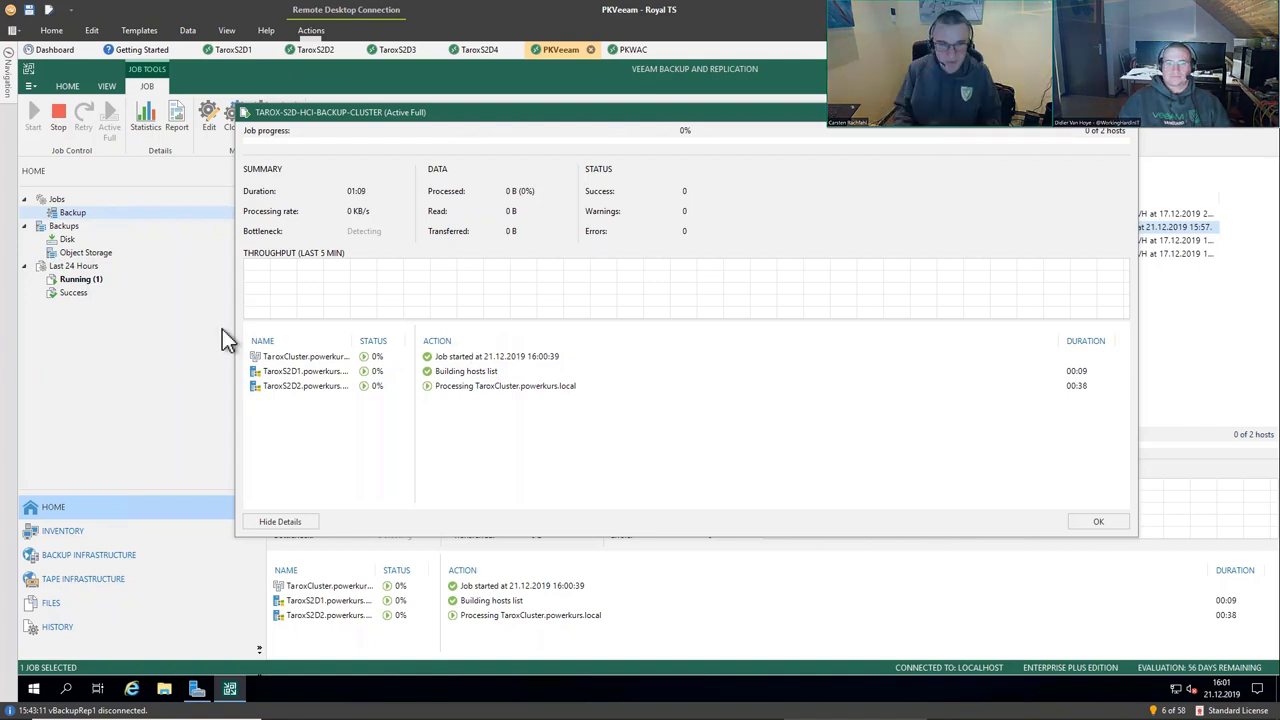
- Examine the action logs of TaroxCluster and its nodes TaroxS2D1 and TaroxS2D2 as the backup starts
{"action": "left_click", "coordinate": [279, 364]}
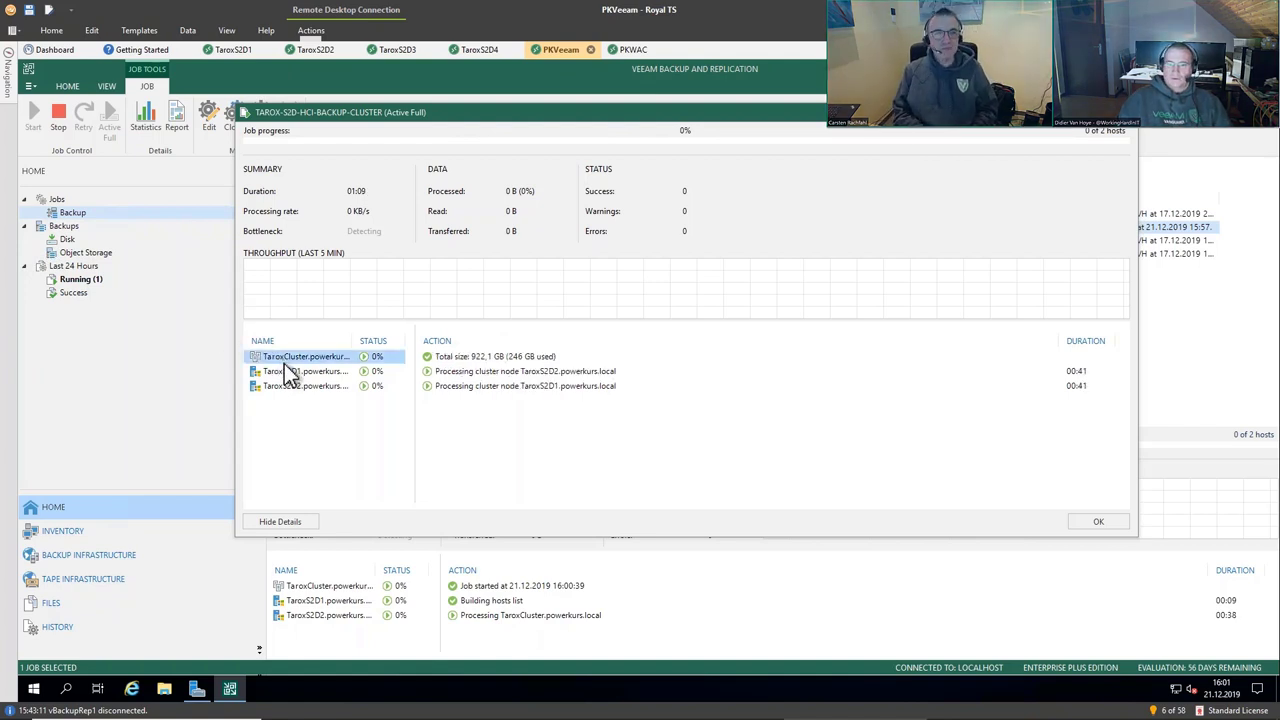
{"action": "left_click", "coordinate": [289, 372]}
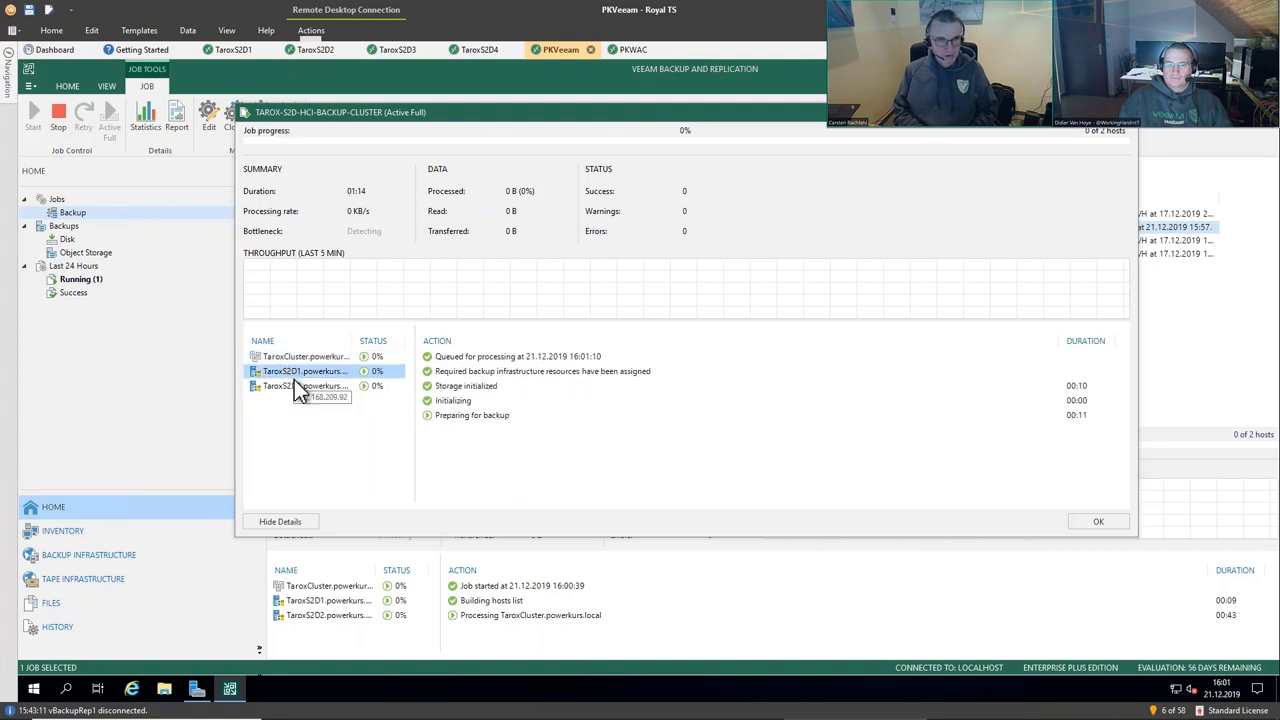
{"action": "left_click", "coordinate": [297, 386]}
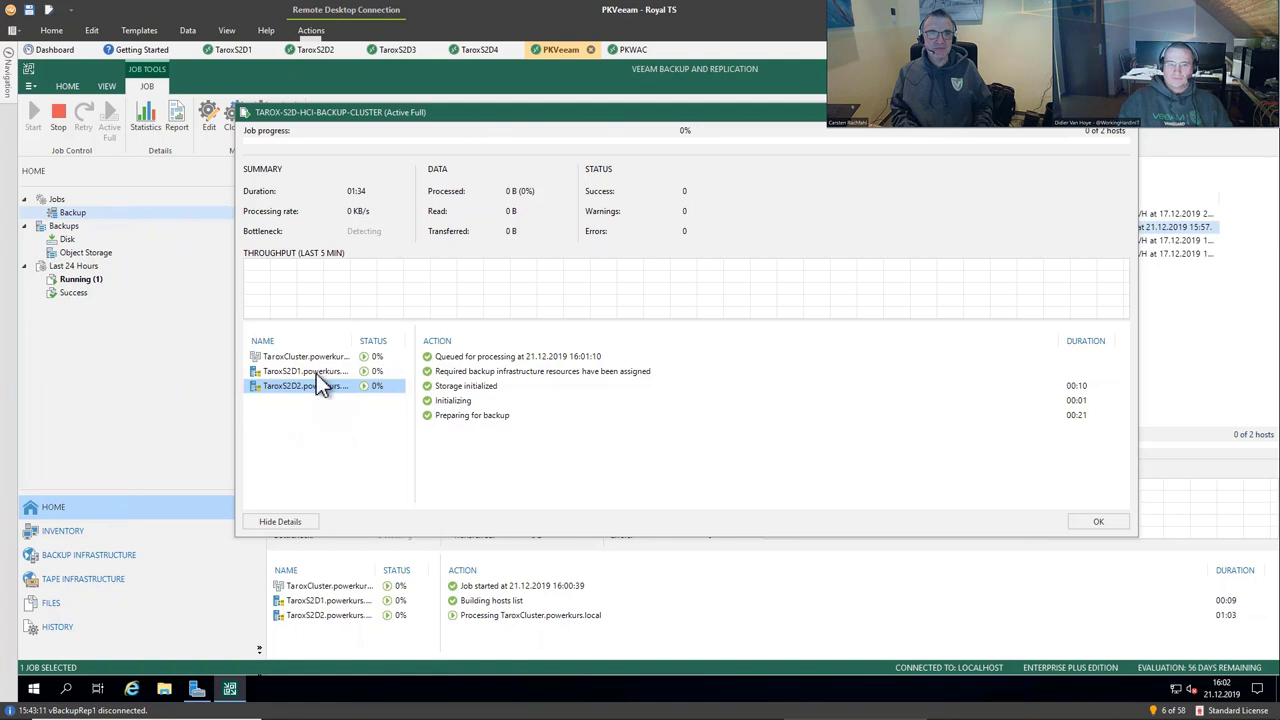
{"action": "left_click", "coordinate": [322, 372]}
{"action": "left_click", "coordinate": [319, 358]}
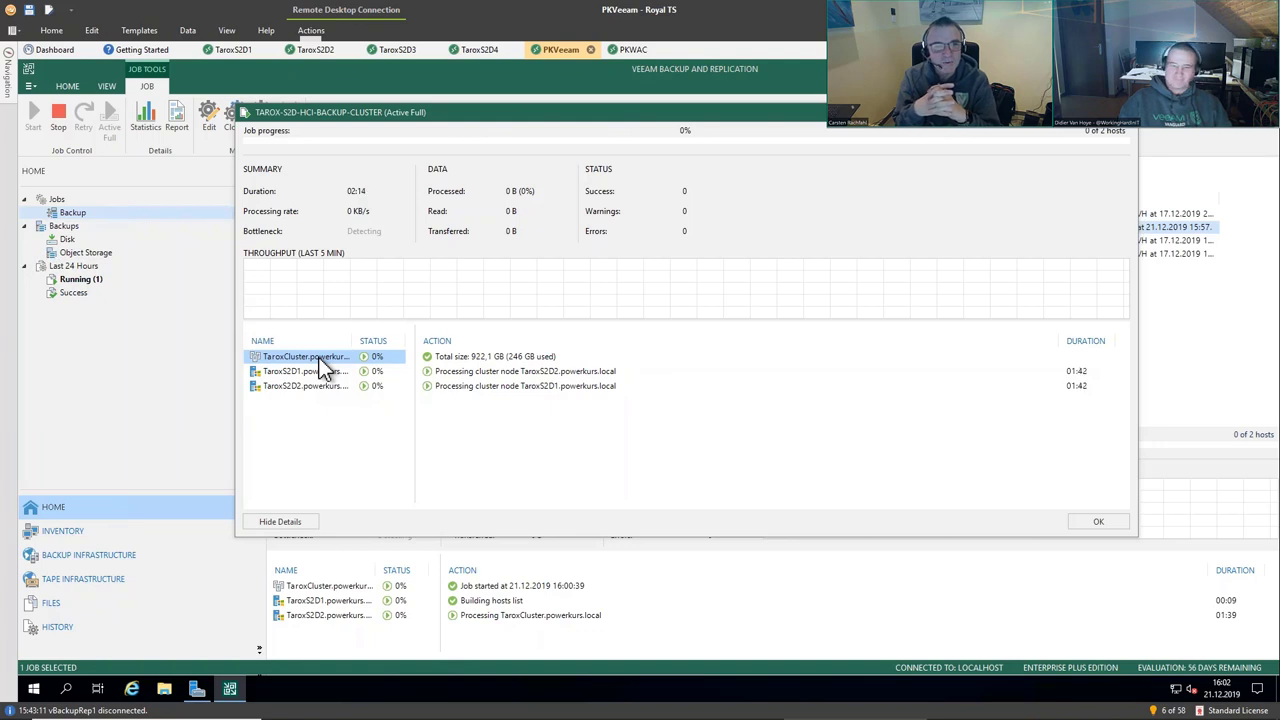
{"action": "left_click", "coordinate": [307, 370]}
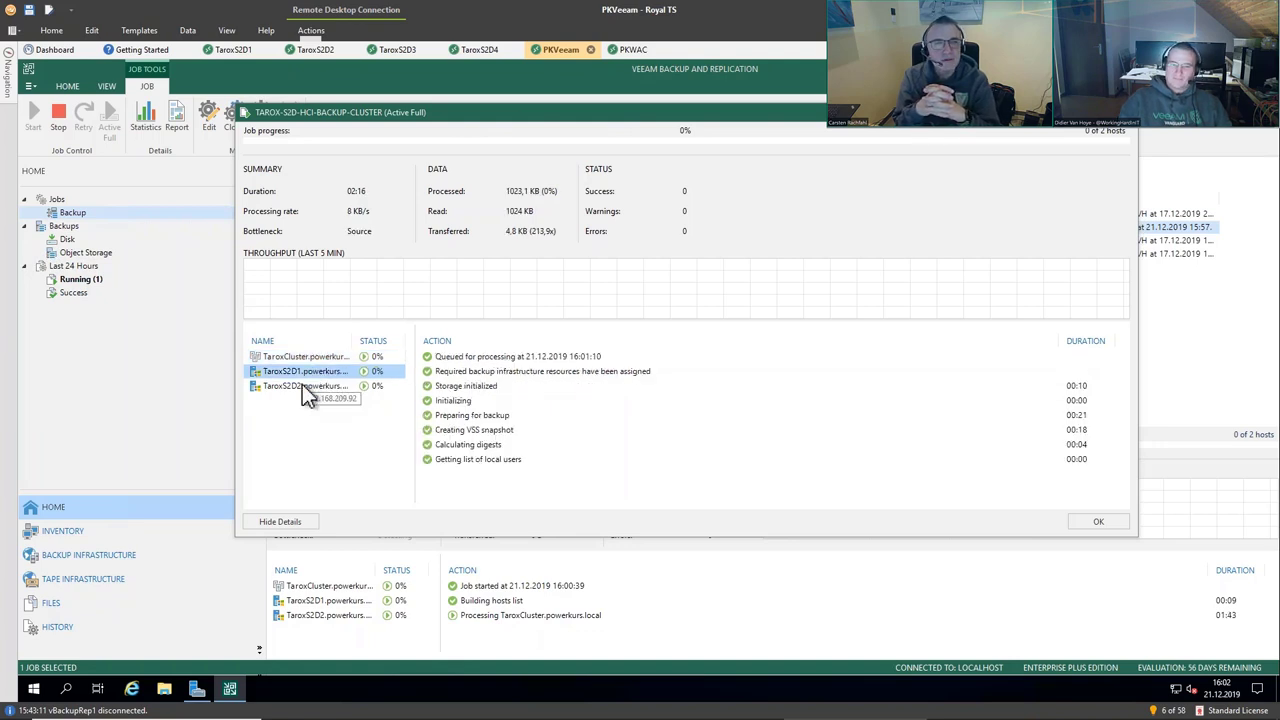
{"action": "left_click", "coordinate": [302, 385]}
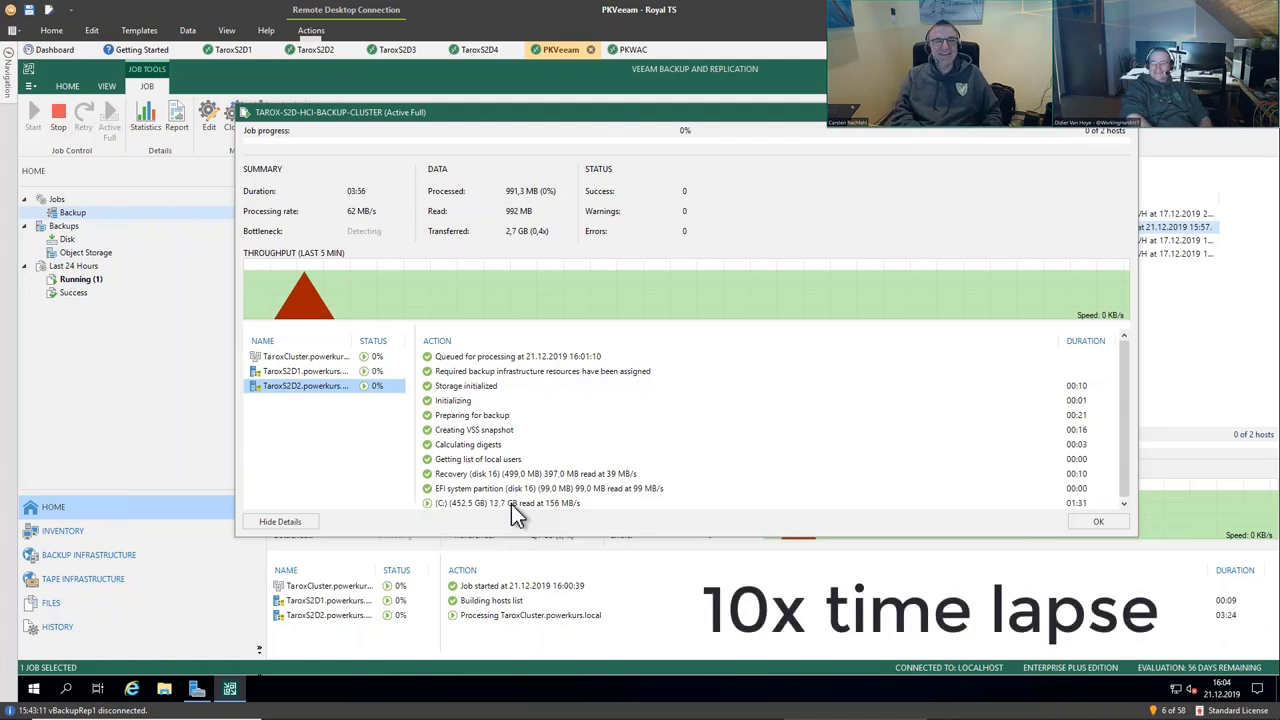
- Monitor the backup progress of the cluster and compare the volume processing on both nodes
{"action": "left_click", "coordinate": [301, 356]}
{"action": "left_click", "coordinate": [298, 371]}
{"action": "left_click", "coordinate": [294, 383]}
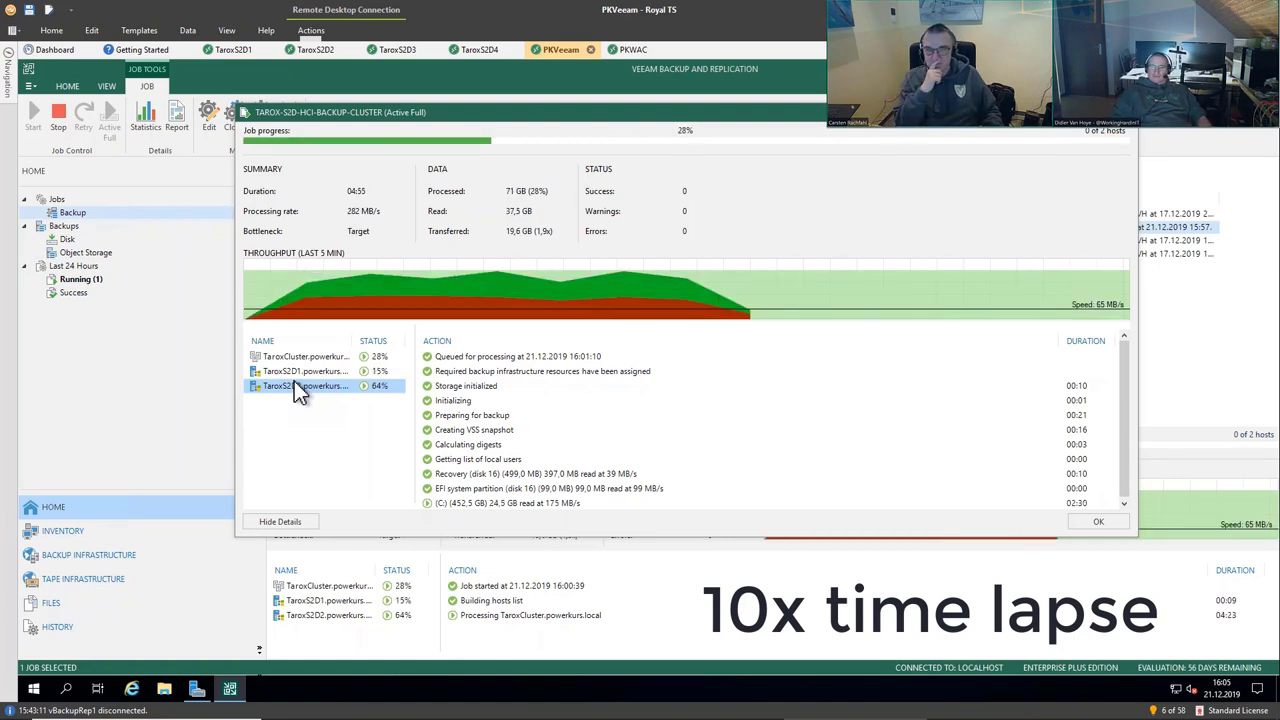
{"action": "left_click", "coordinate": [300, 376]}
{"action": "left_click", "coordinate": [303, 384]}
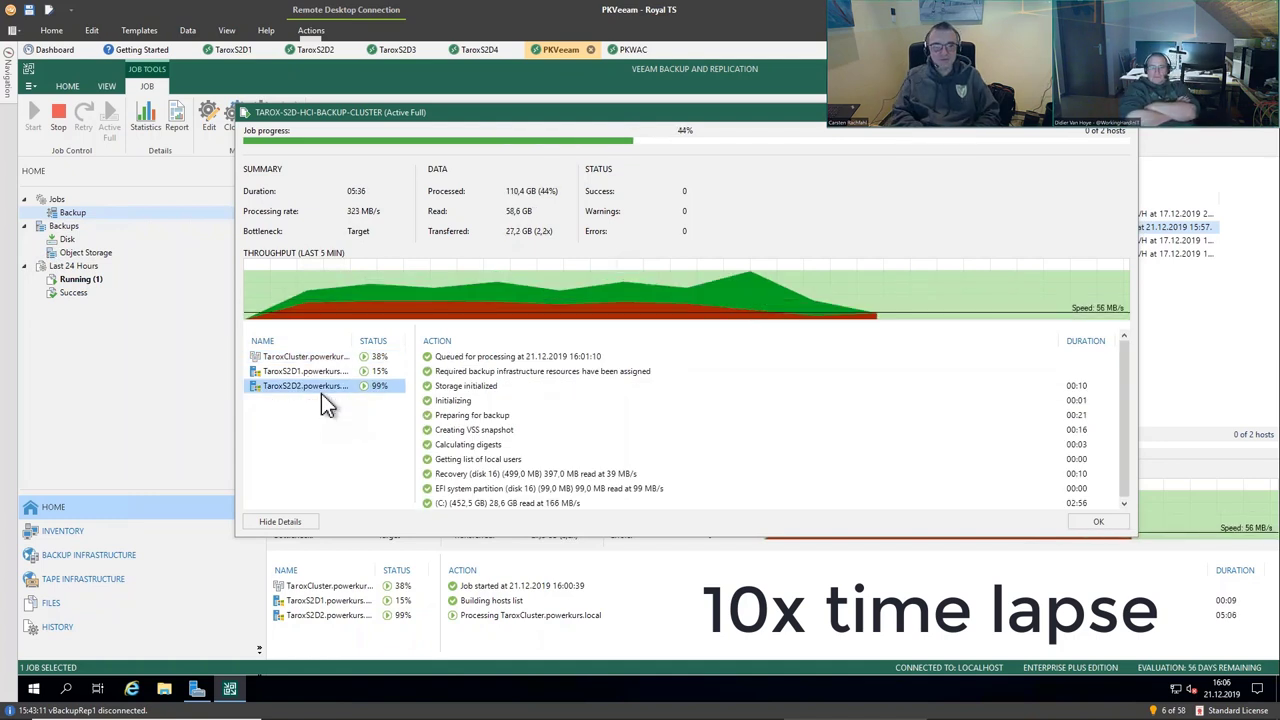
{"action": "left_click", "coordinate": [323, 371]}
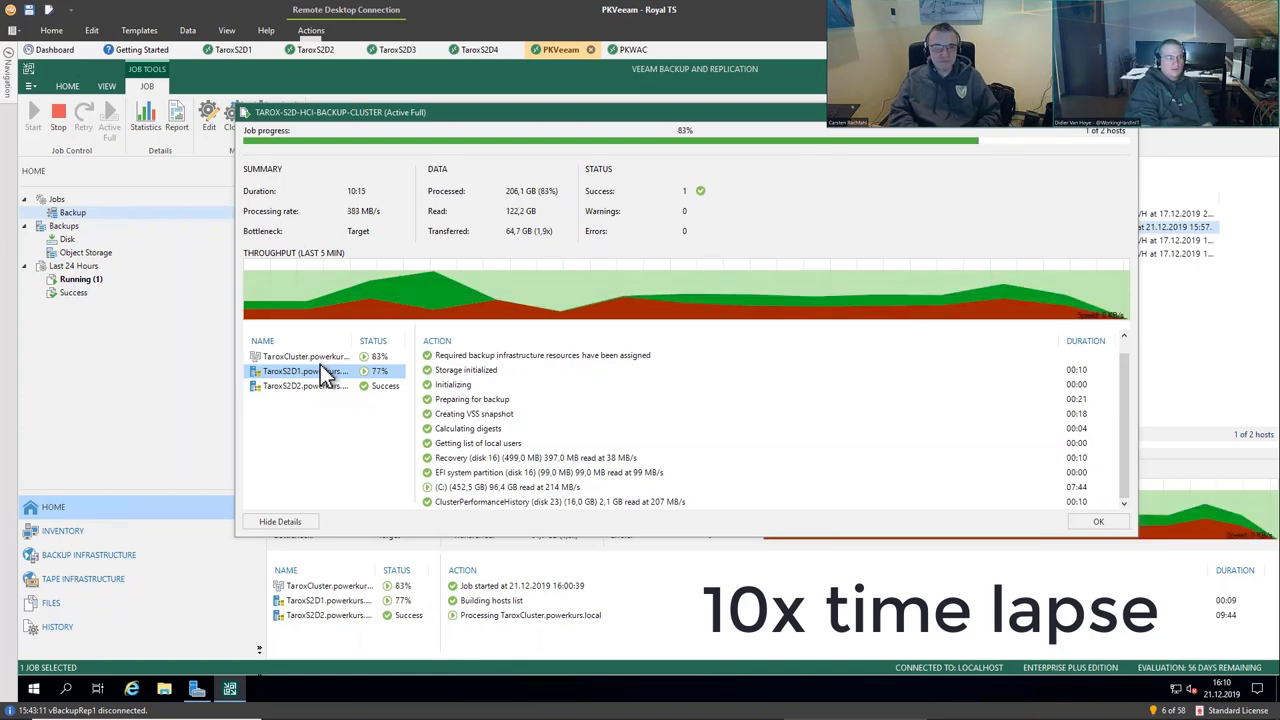
- Examine the finished backup's action logs for TaroxS2D1, TaroxCluster and TaroxS2D2, including the processed volumes, and close the job statistics
{"action": "left_click", "coordinate": [233, 49]}
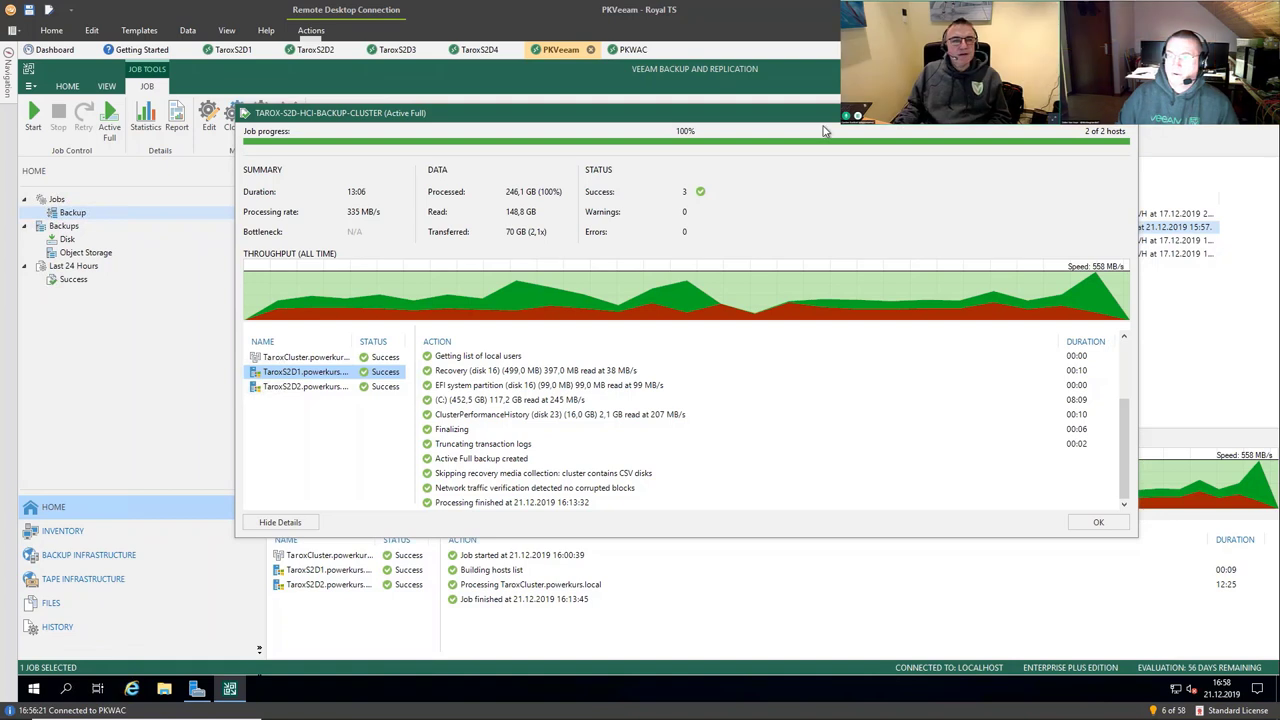
{"action": "left_click", "coordinate": [533, 374]}
{"action": "left_click", "coordinate": [528, 386]}
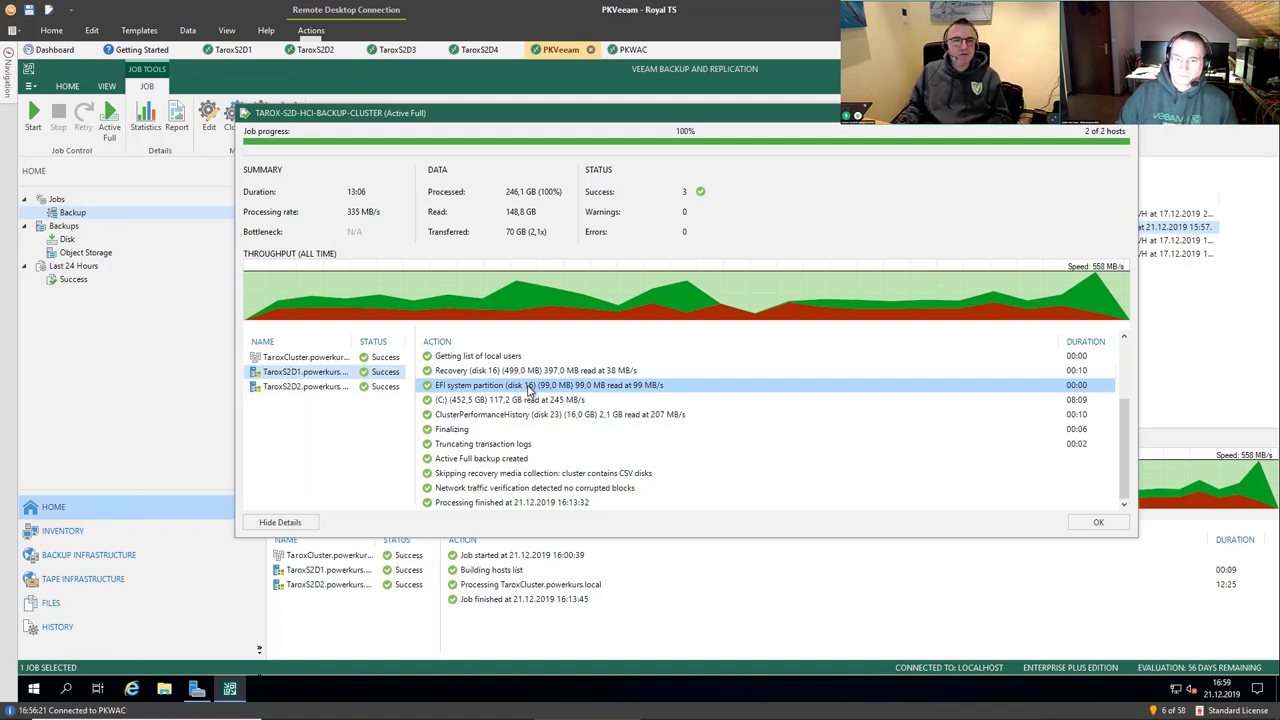
{"action": "left_click", "coordinate": [519, 401]}
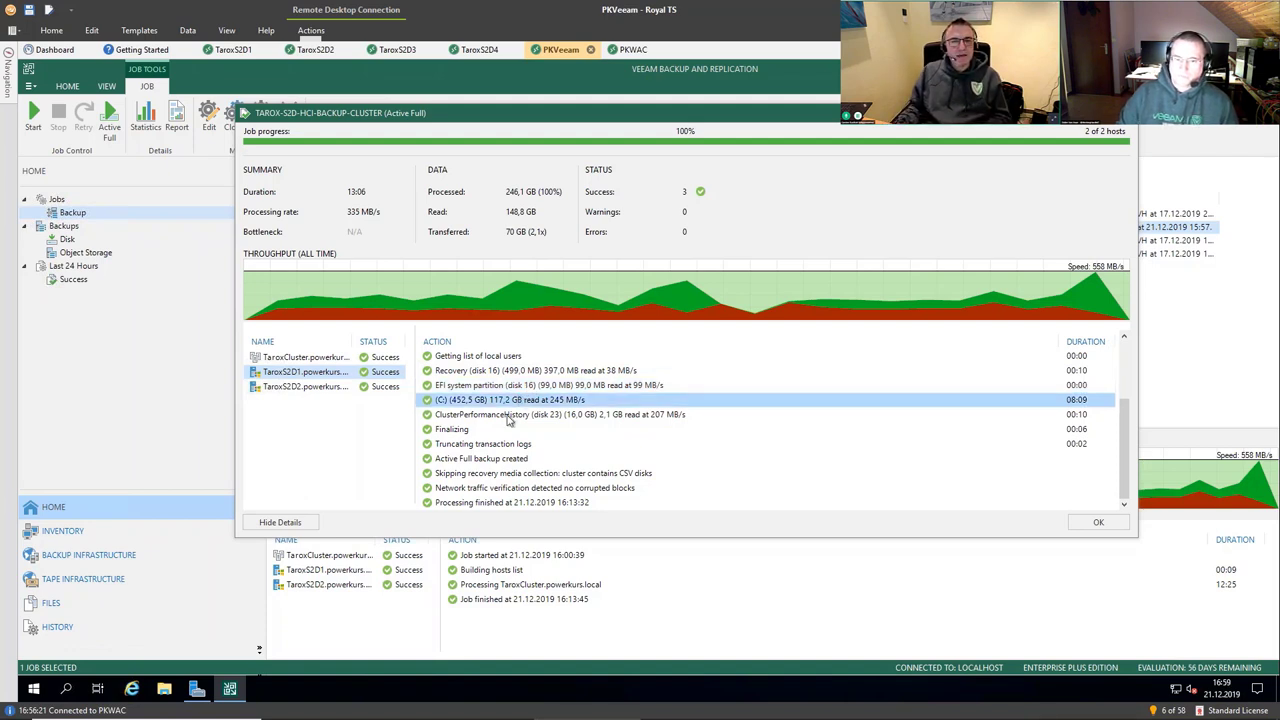
{"action": "left_click", "coordinate": [508, 416]}
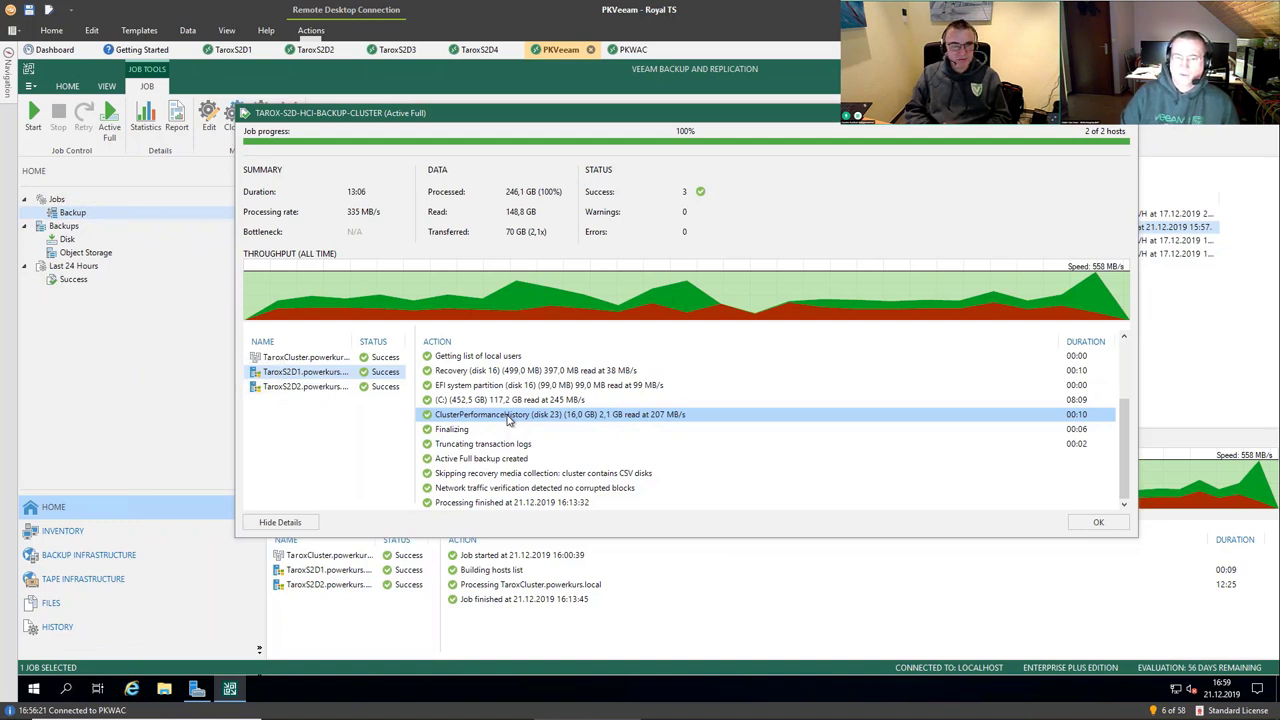
{"action": "left_click", "coordinate": [346, 359]}
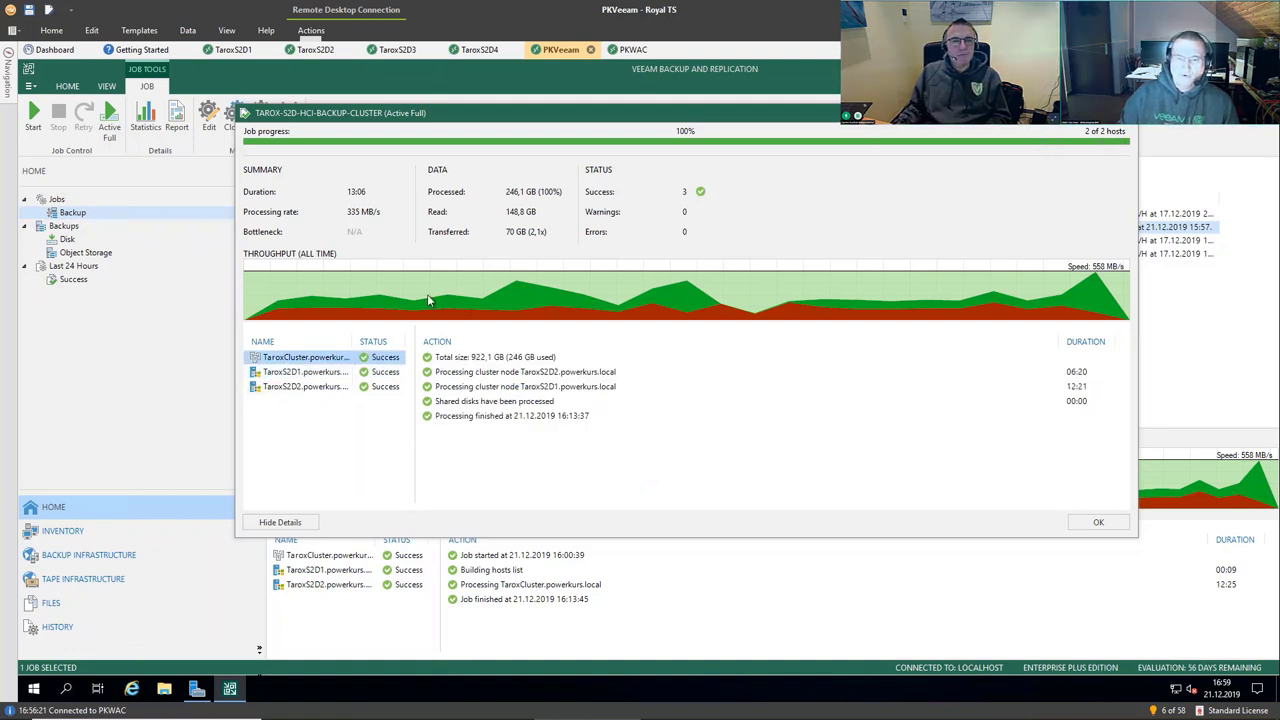
{"action": "left_click", "coordinate": [297, 388]}
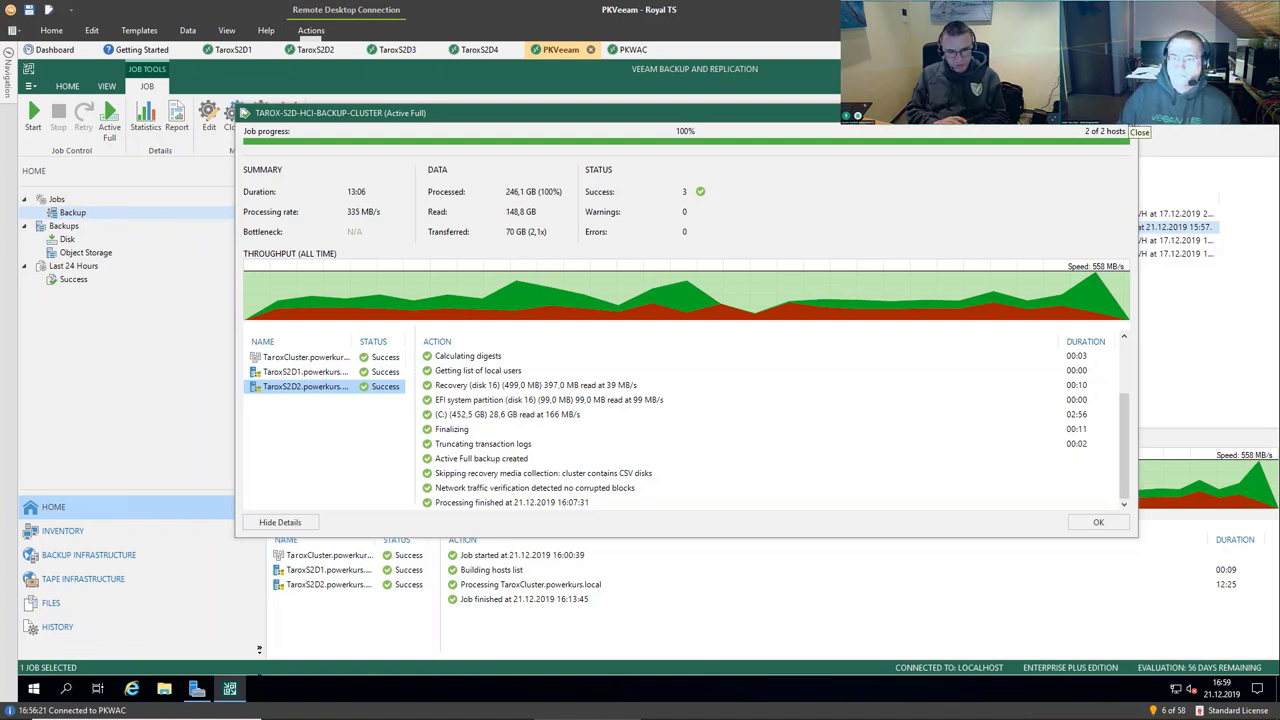
{"action": "left_click", "coordinate": [1130, 115]}
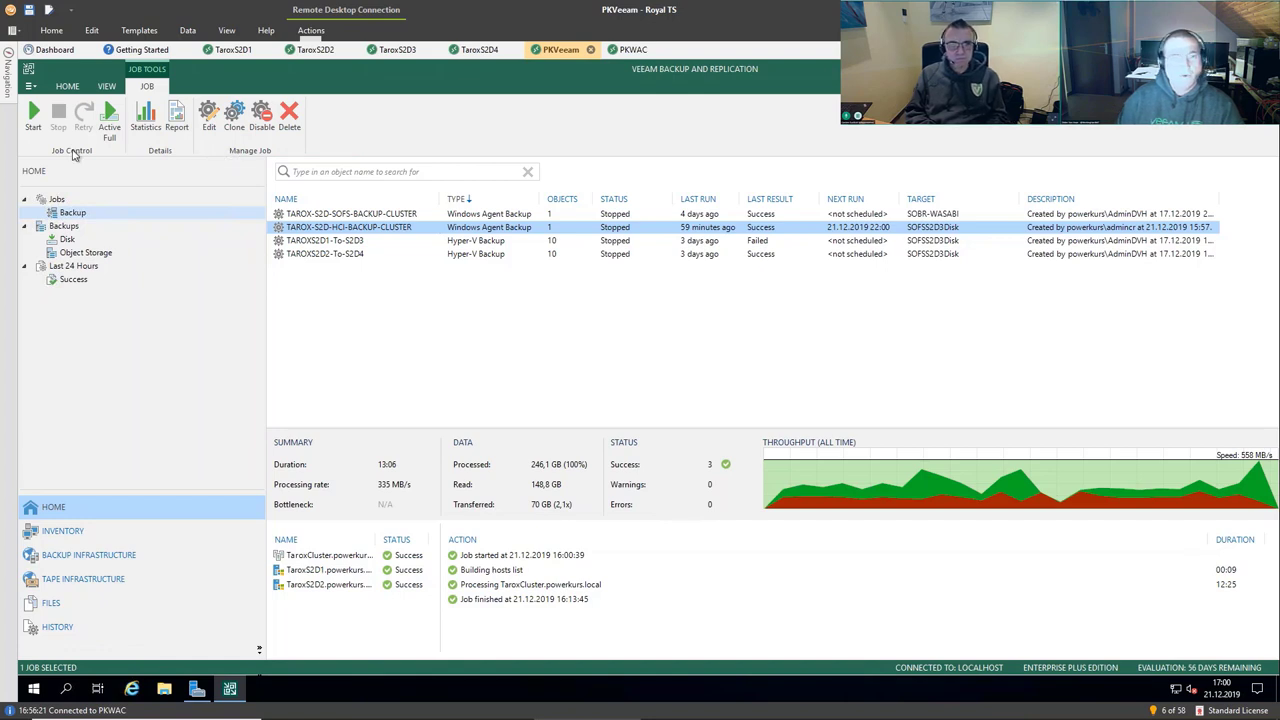
- Start a restore from a Veeam Agent backup, review the entire machine restore options and return to the restore type selection
{"action": "left_click", "coordinate": [67, 88]}
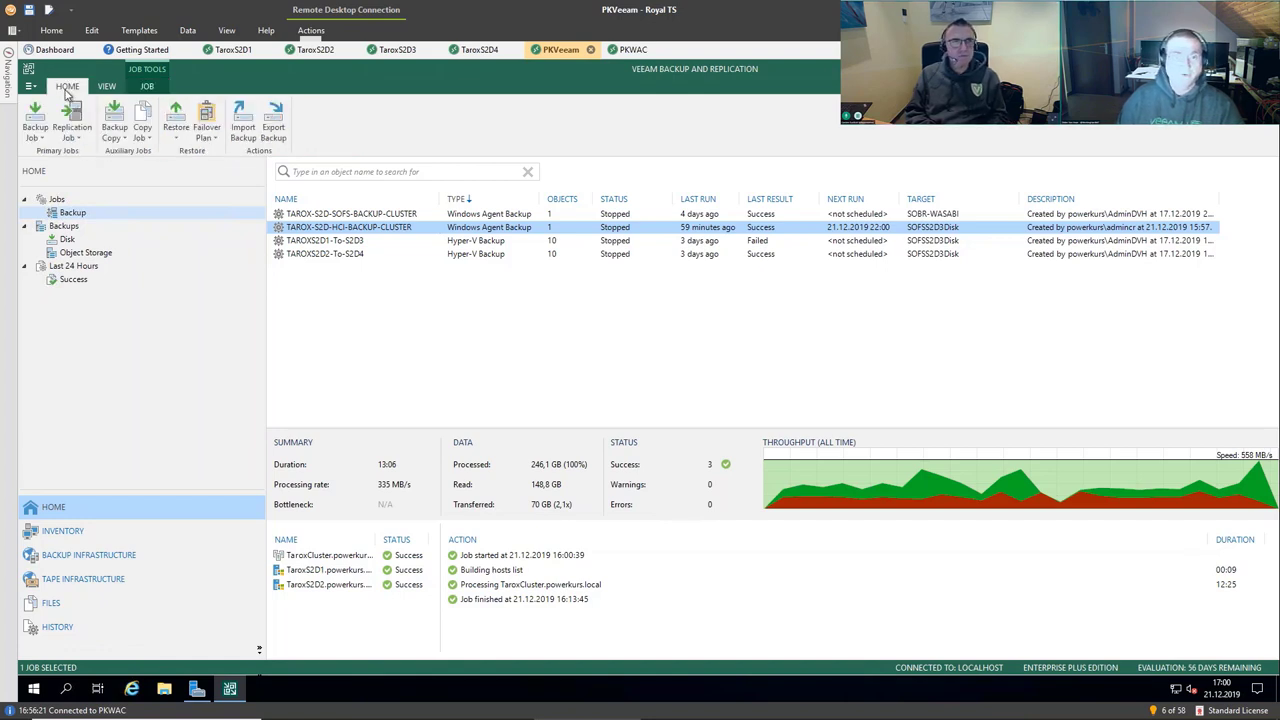
{"action": "left_click", "coordinate": [176, 130]}
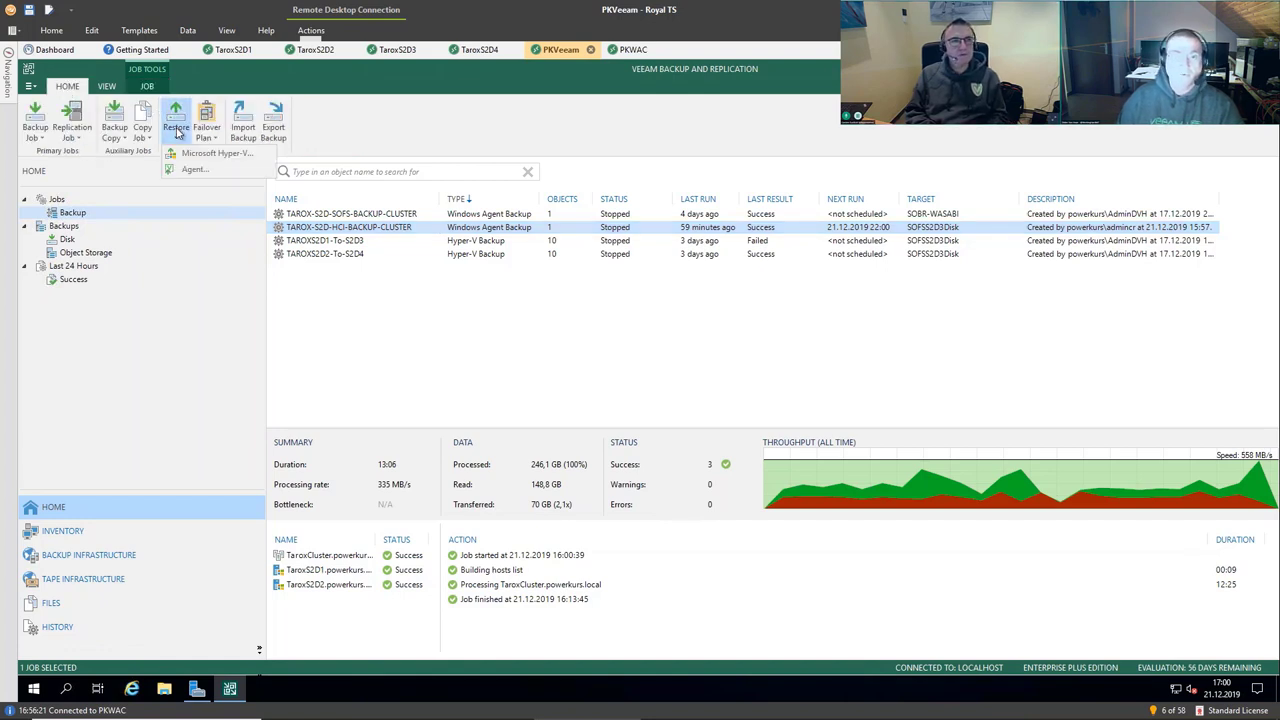
{"action": "left_click", "coordinate": [193, 170]}
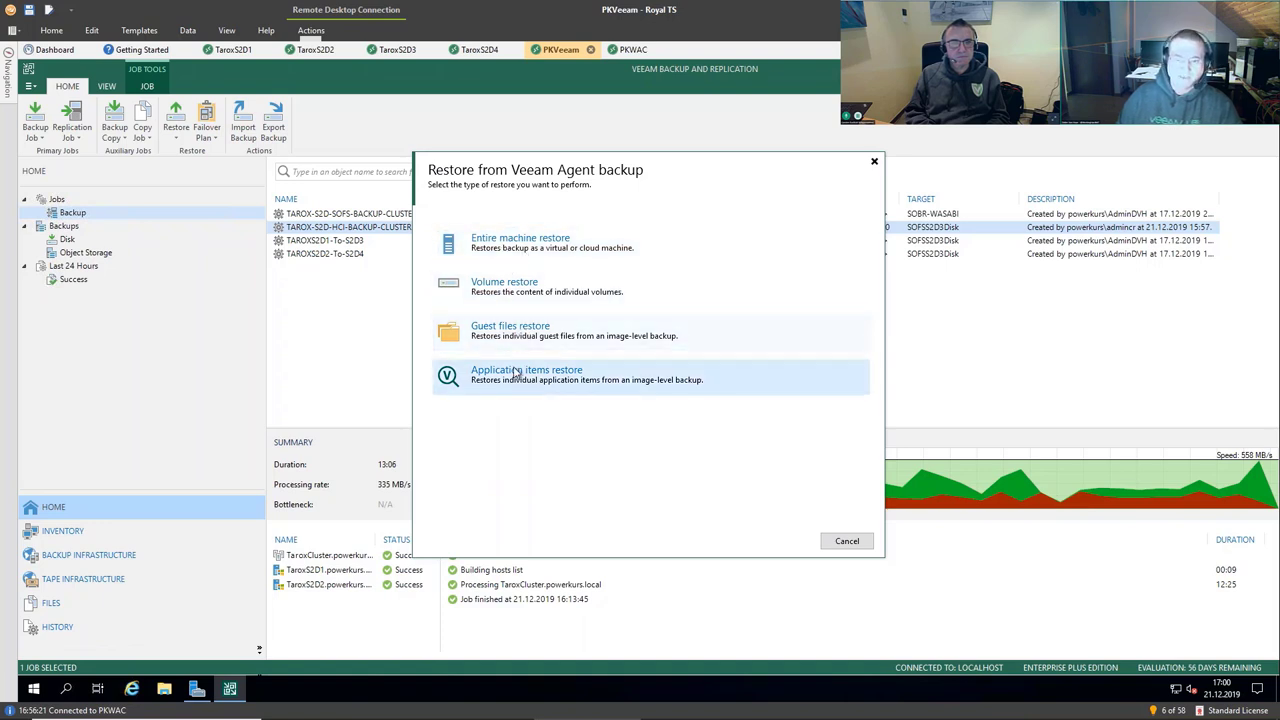
{"action": "left_click", "coordinate": [541, 258]}
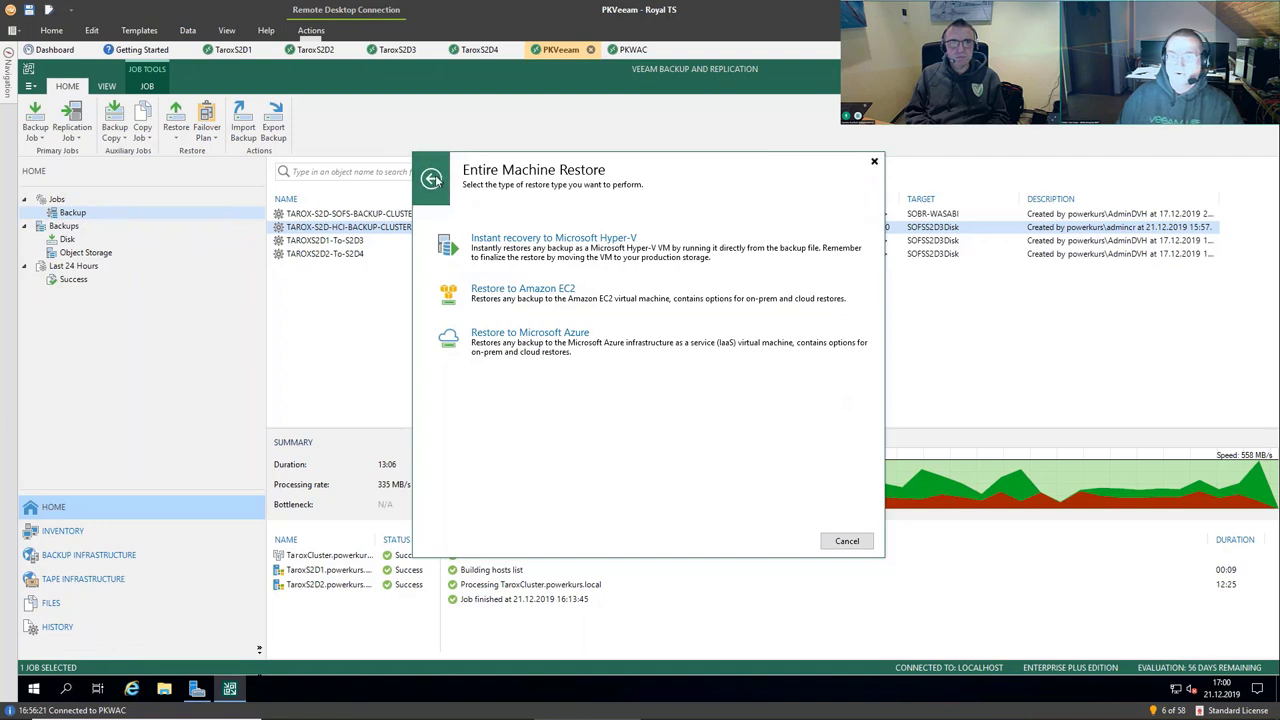
{"action": "left_click", "coordinate": [431, 178]}
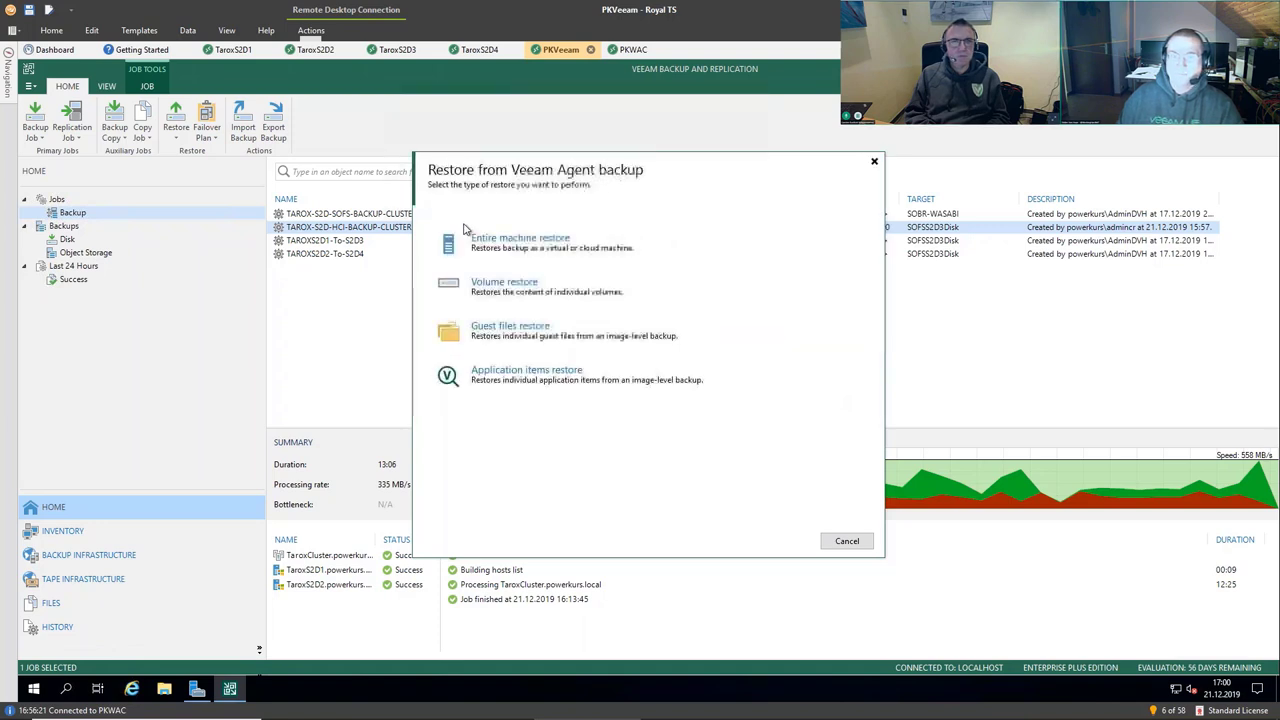
- Open the volume restore wizard, view the nodes under TAROX-S2D-HCI-BACKUP-CLUSTER with full job names, and exit without restoring
{"action": "left_click", "coordinate": [495, 288]}
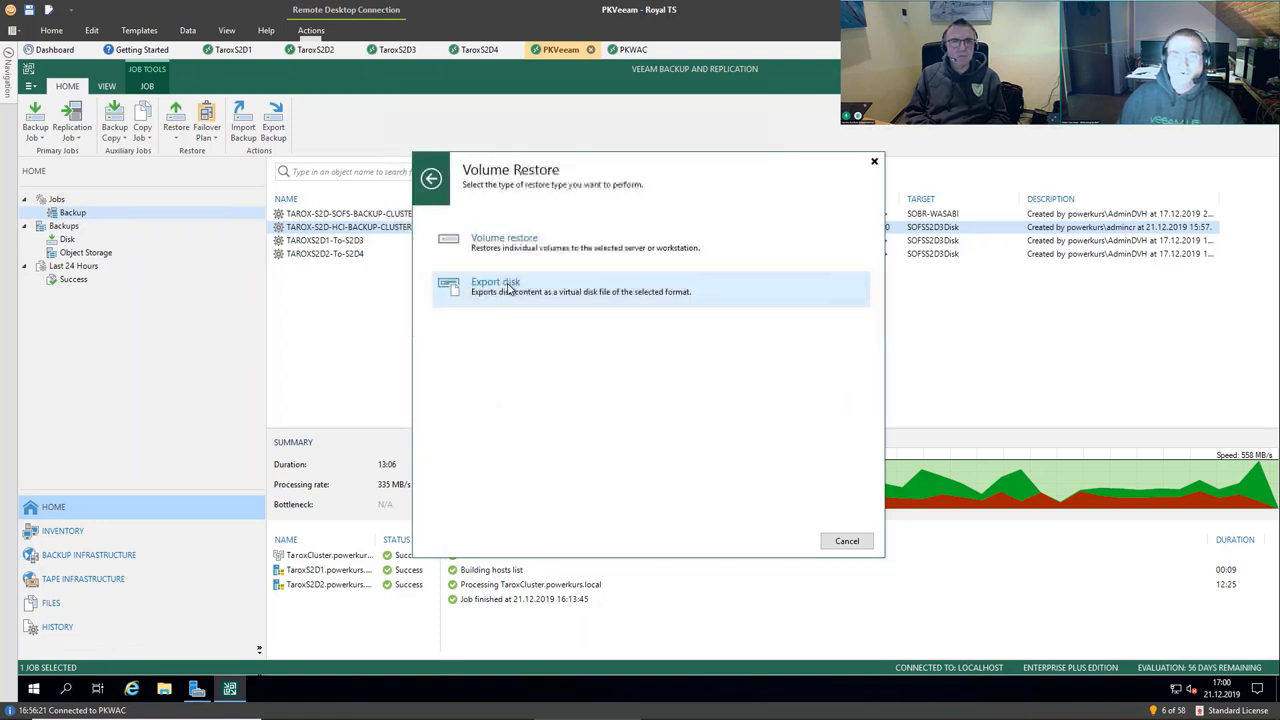
{"action": "left_click", "coordinate": [519, 244]}
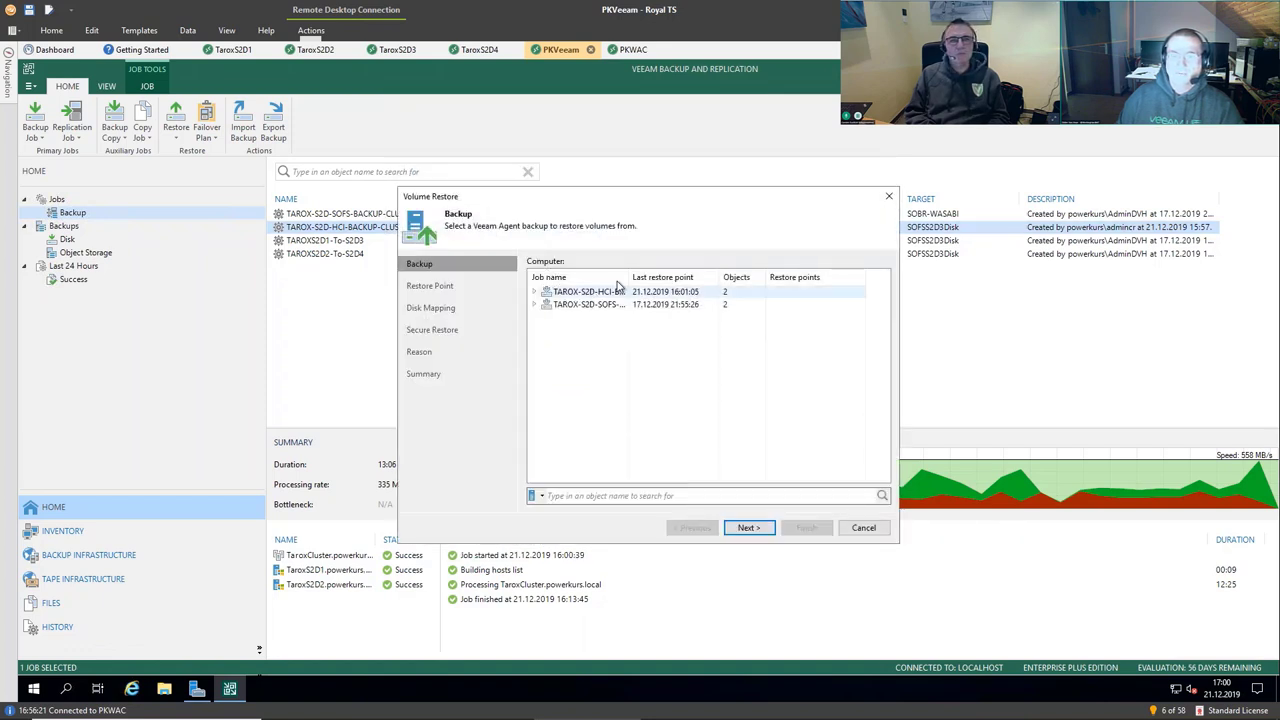
{"action": "left_click_drag", "start_coordinate": [627, 272], "coordinate": [758, 272]}
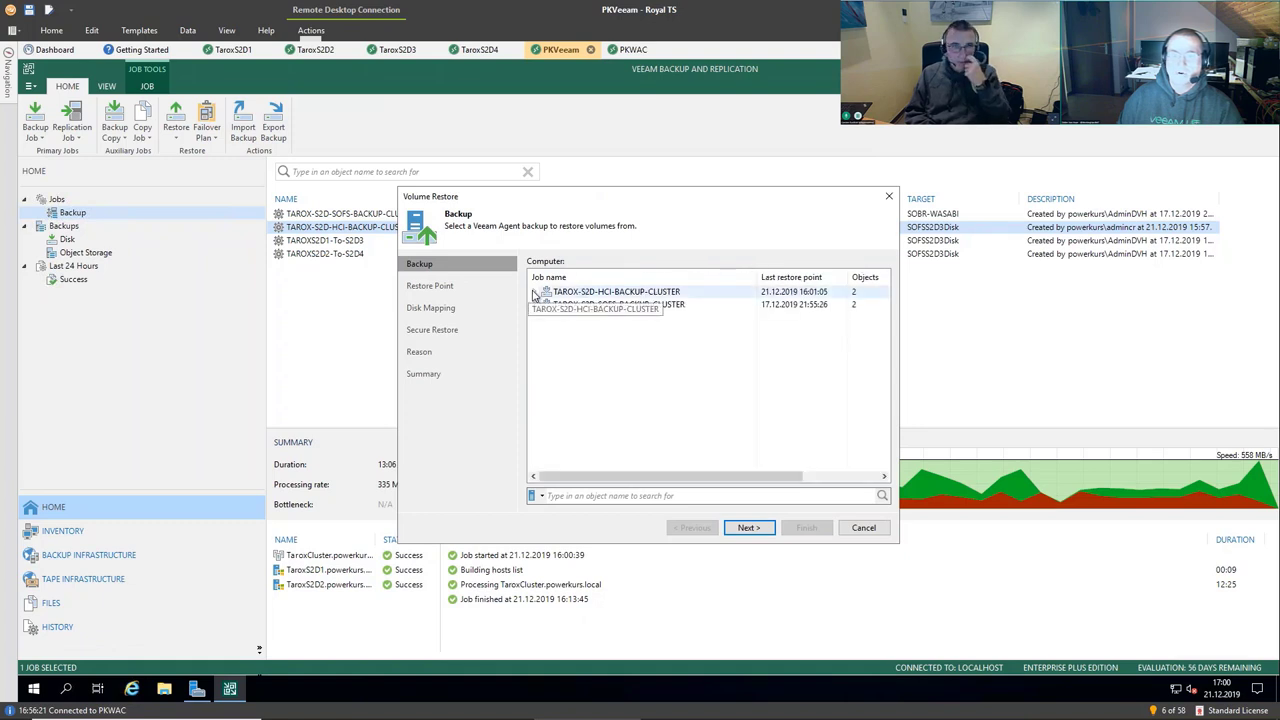
{"action": "left_click", "coordinate": [535, 292]}
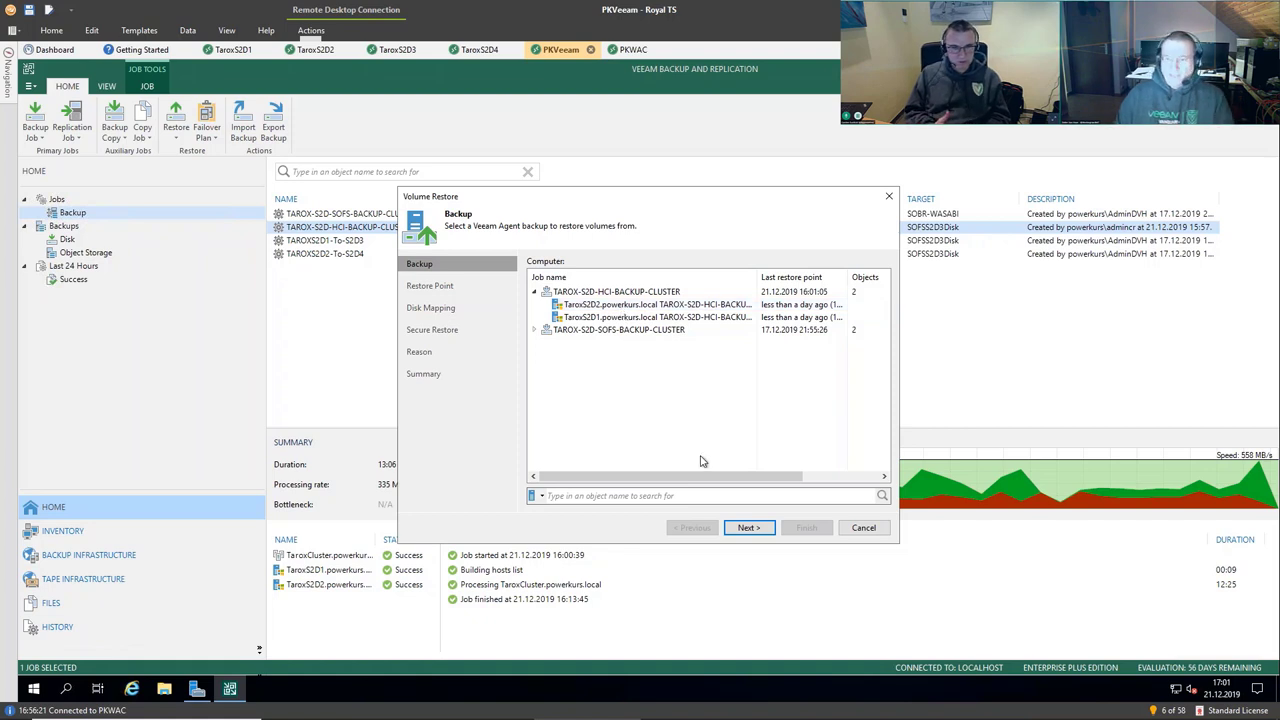
{"action": "left_click", "coordinate": [857, 529]}
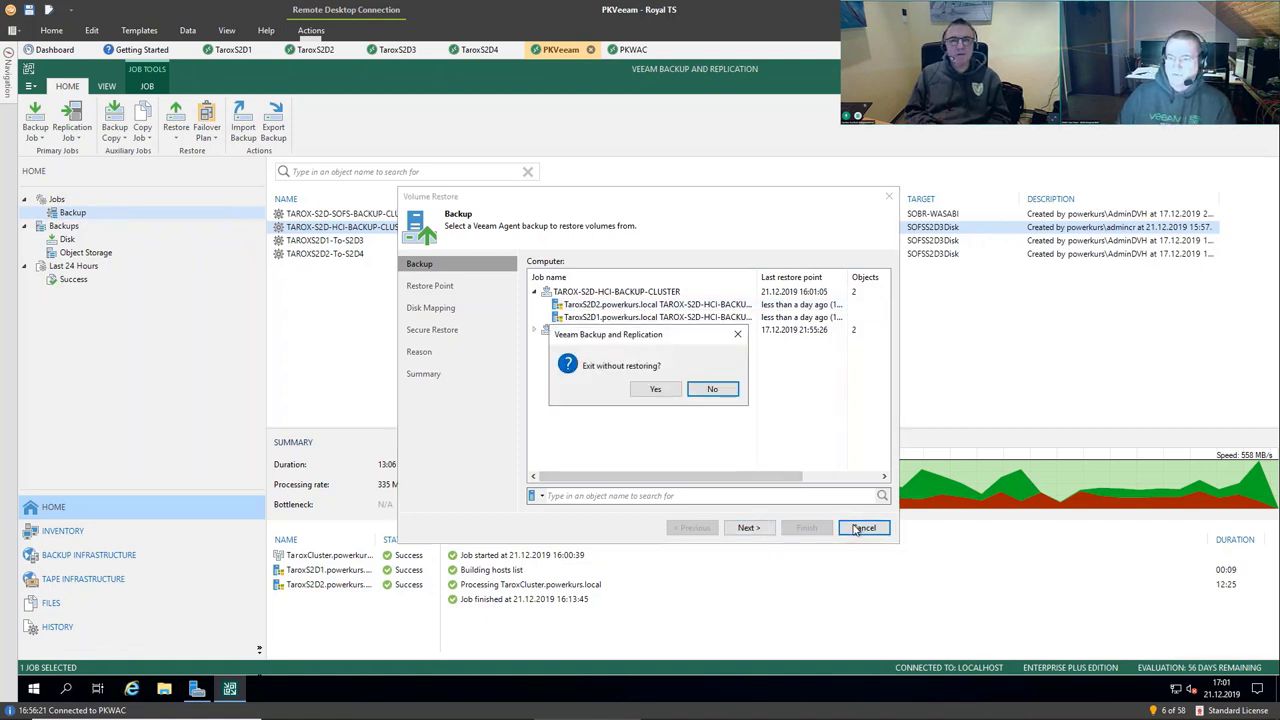
{"action": "left_click", "coordinate": [665, 392]}
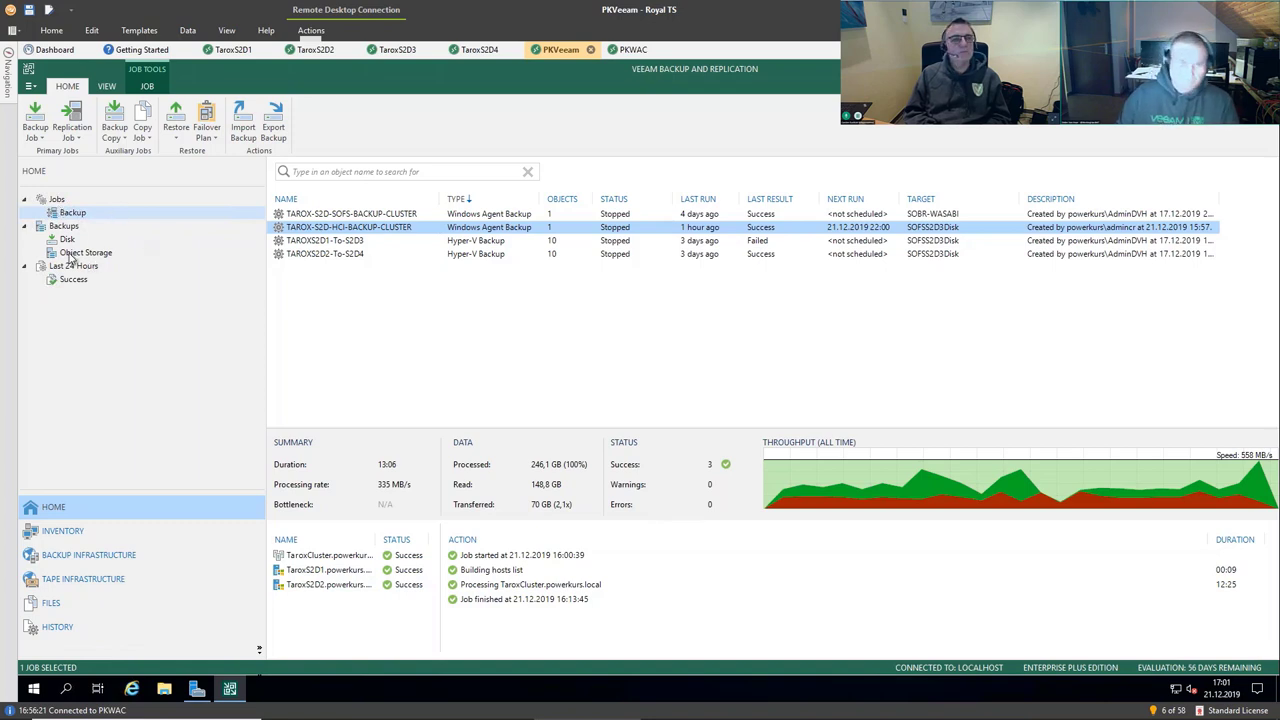
{"action": "right_click", "coordinate": [322, 230]}
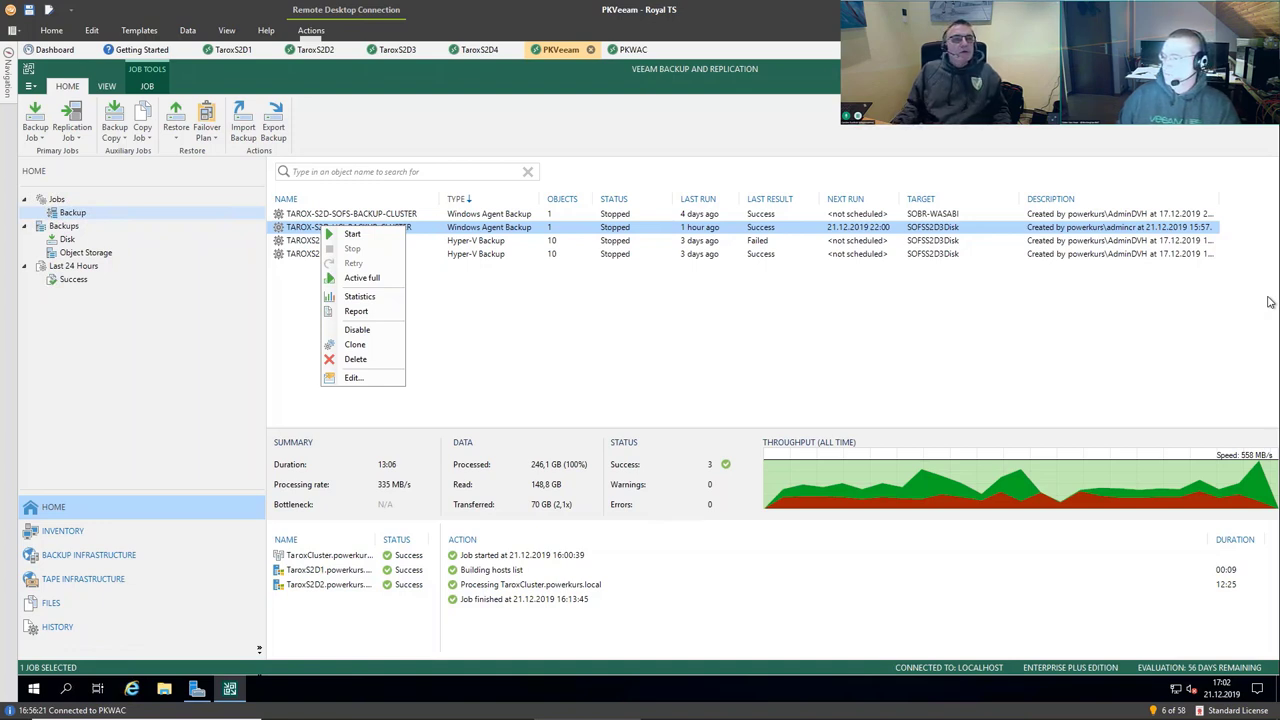
- Switch to the TaroxS2D2 remote session, dismiss the Shutdown Event Tracker and close Server Manager
{"action": "left_click", "coordinate": [318, 50]}
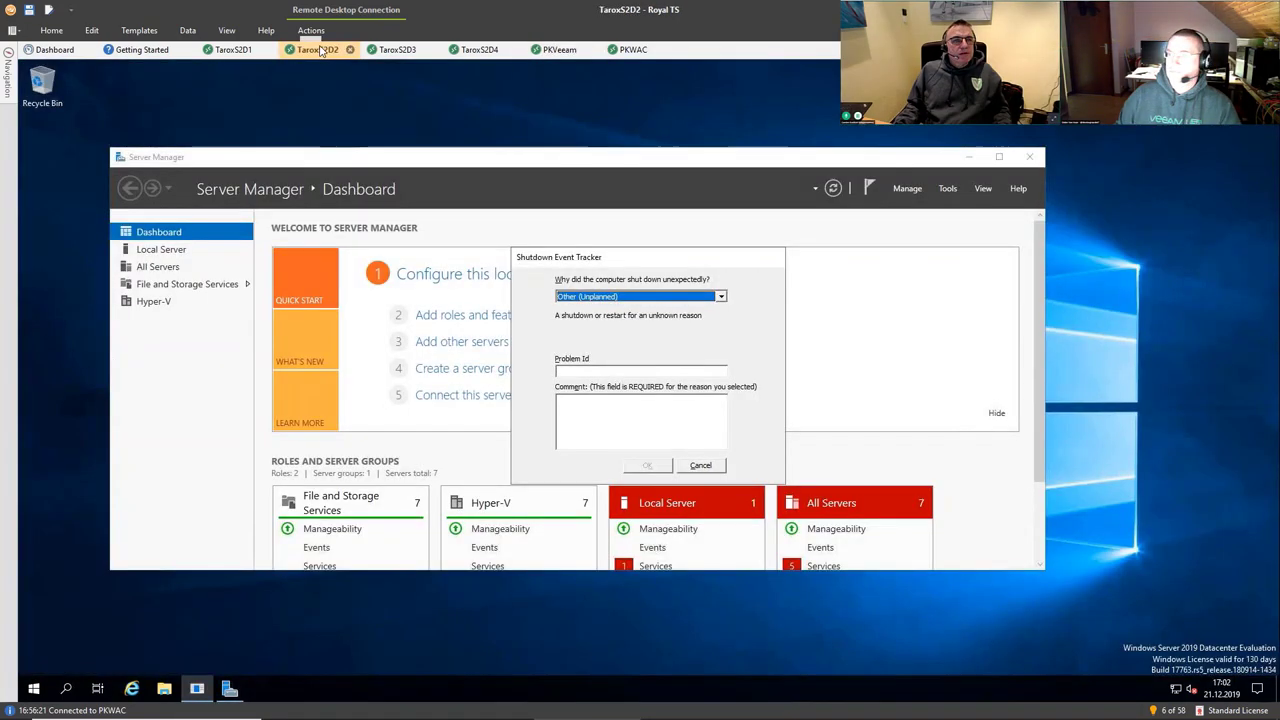
{"action": "left_click", "coordinate": [700, 465]}
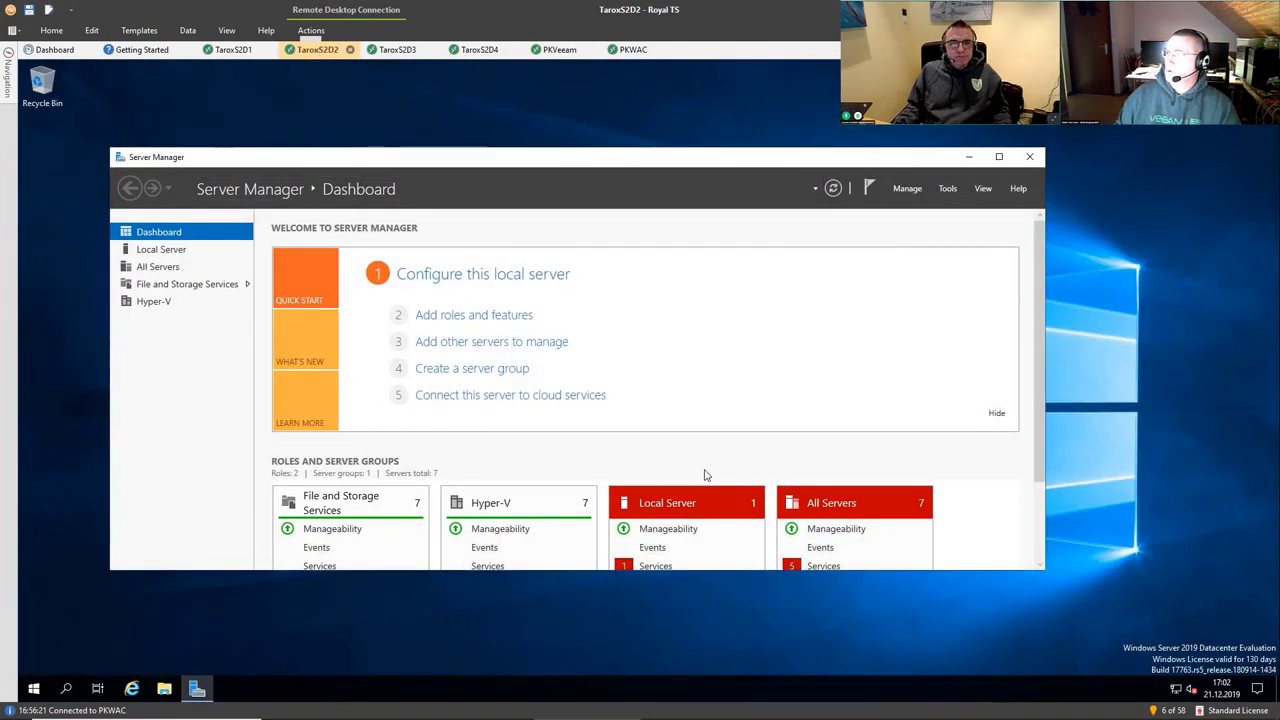
{"action": "left_click", "coordinate": [1029, 156]}
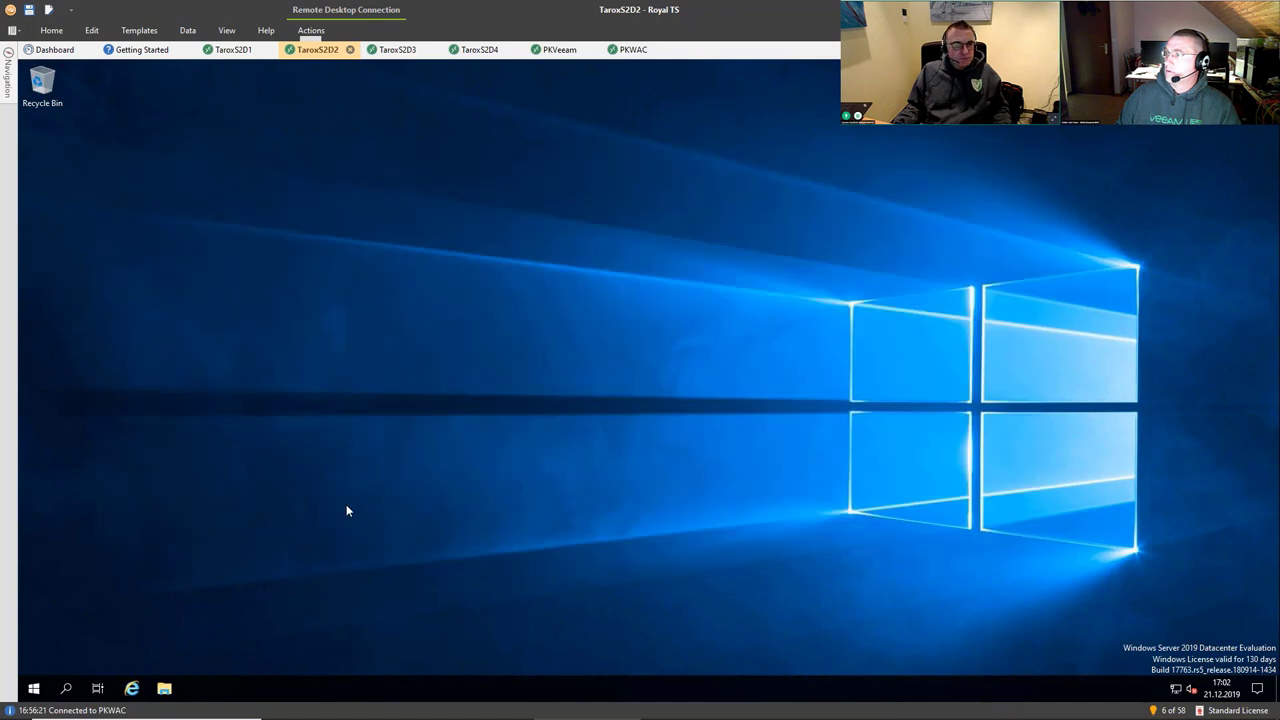
- Browse in File Explorer to C:\Program Files\Veeam\Endpoint Backup and locate the Veeam.EndPoint recovery applications
{"action": "left_click", "coordinate": [164, 689]}
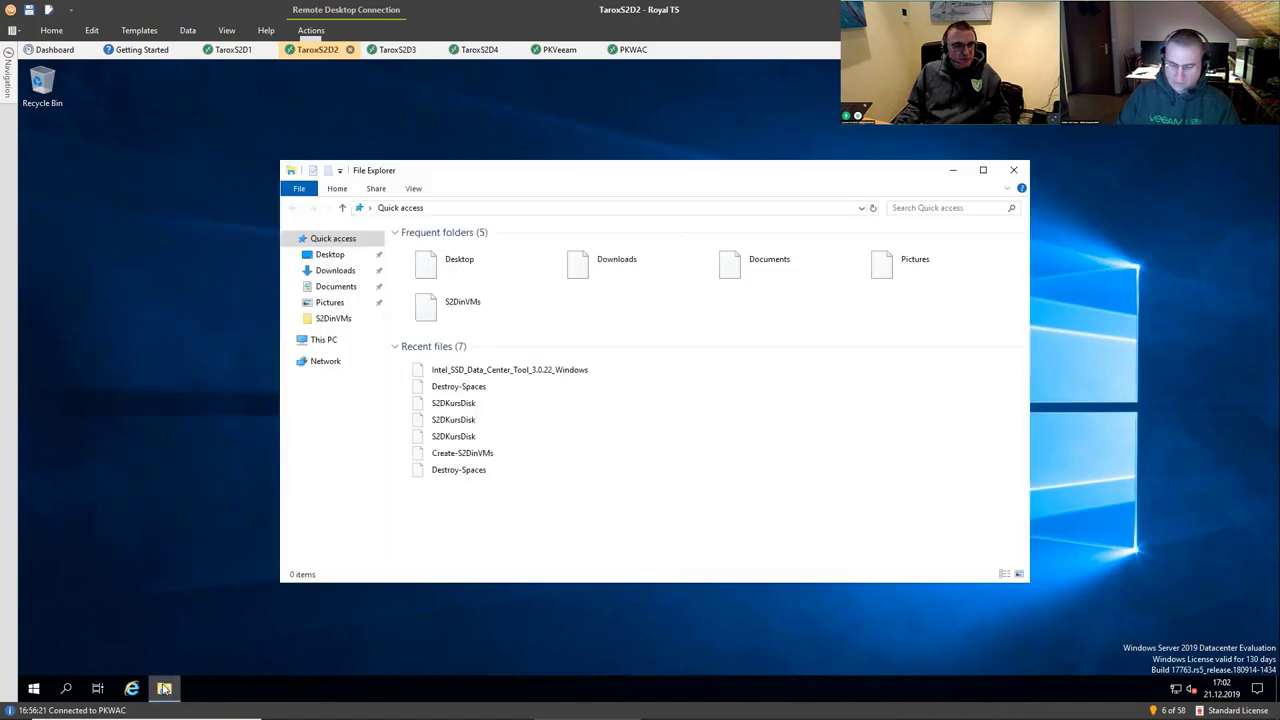
{"action": "left_click", "coordinate": [323, 341]}
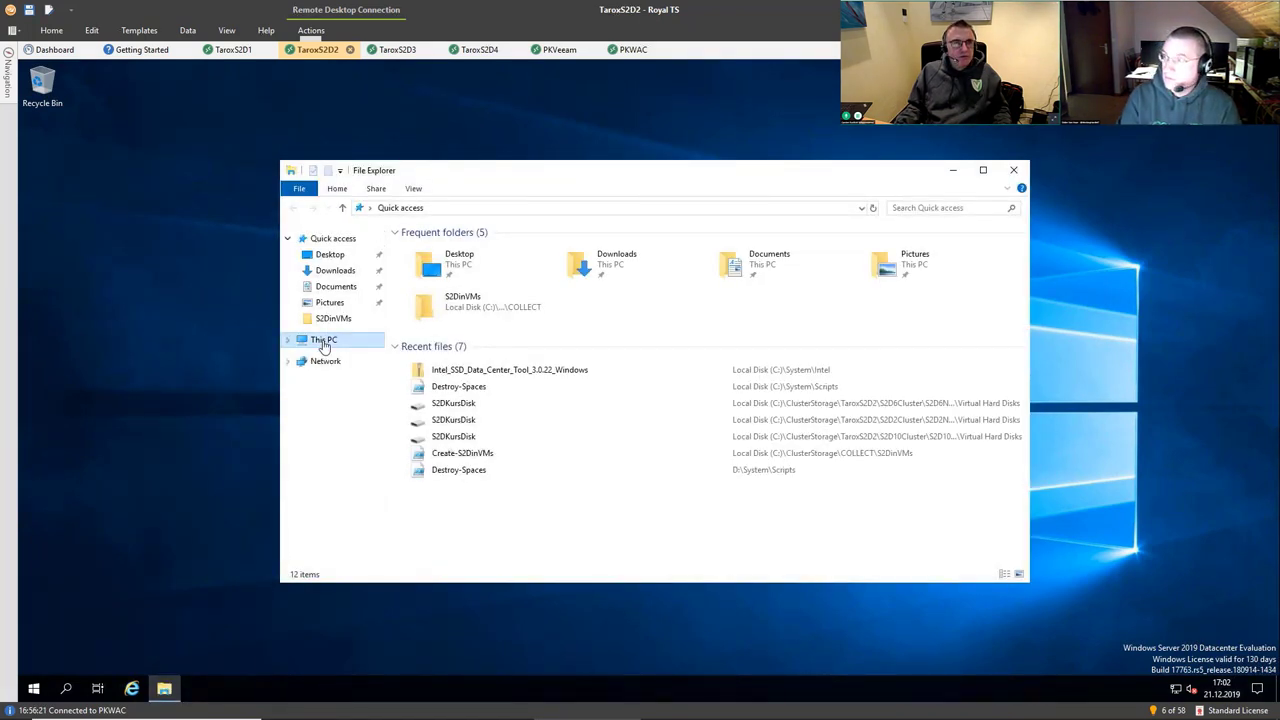
{"action": "double_click", "coordinate": [437, 390]}
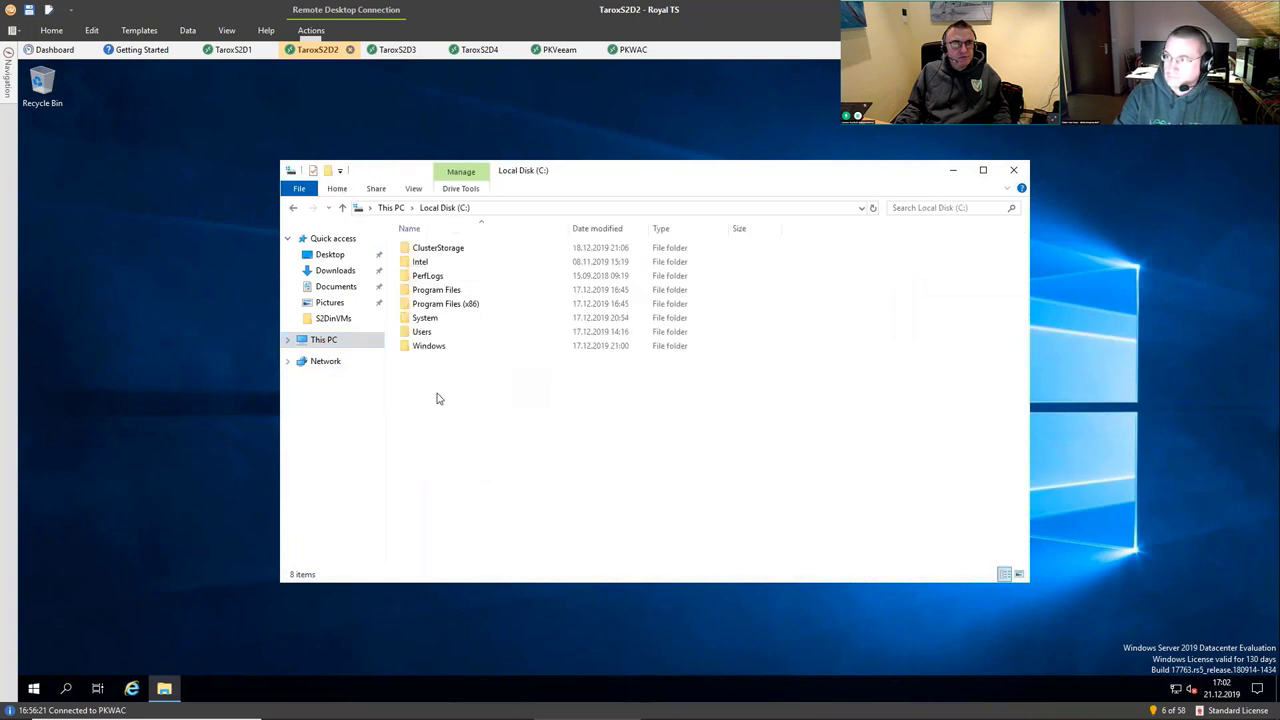
{"action": "double_click", "coordinate": [446, 292]}
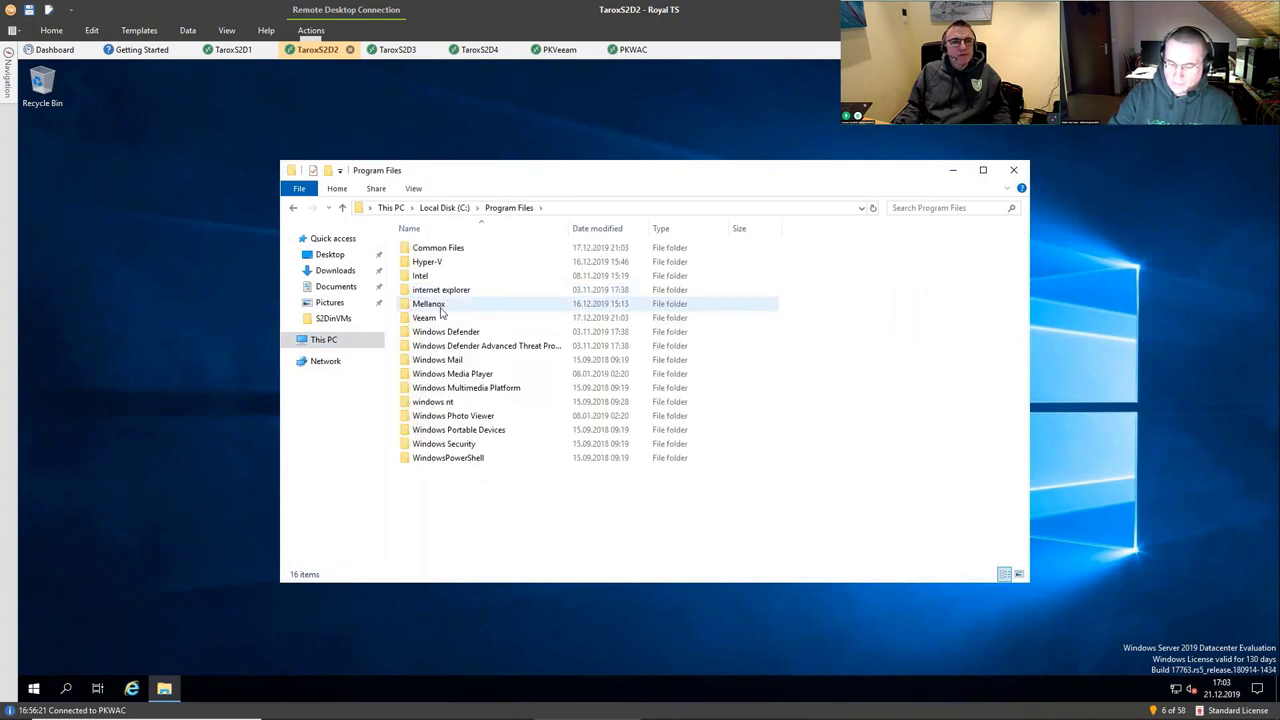
{"action": "double_click", "coordinate": [438, 319]}
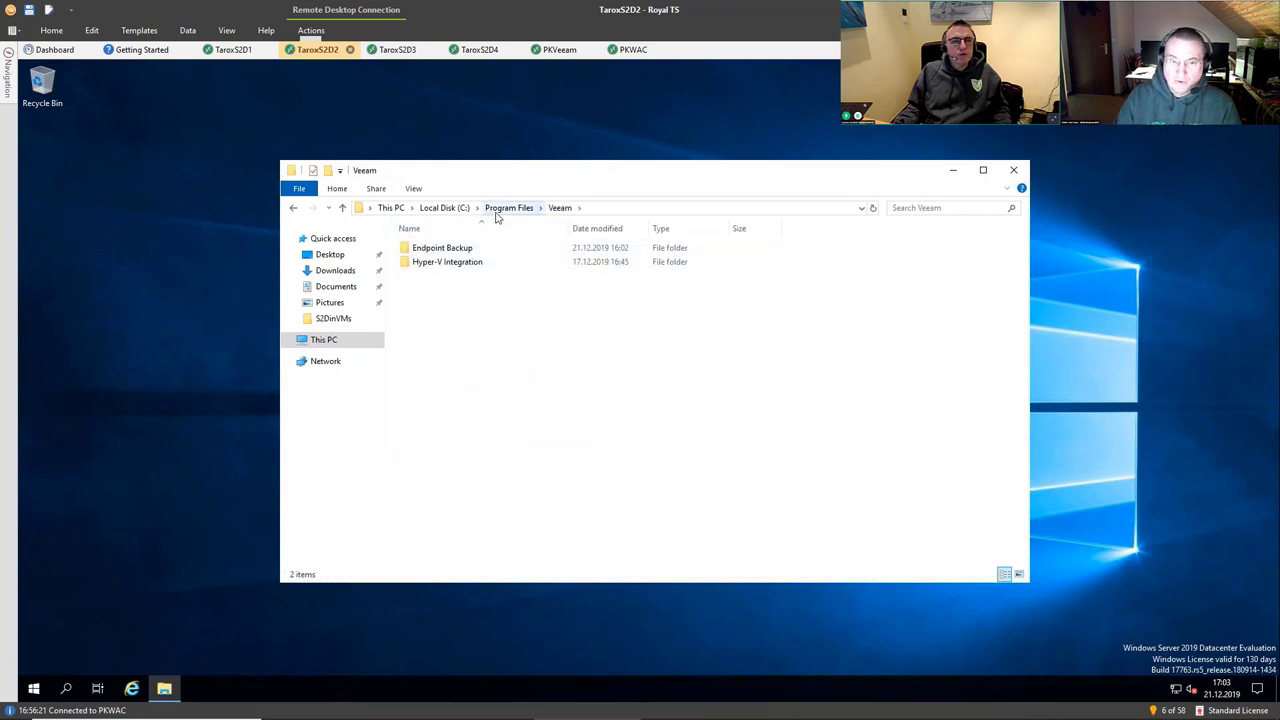
{"action": "double_click", "coordinate": [470, 247]}
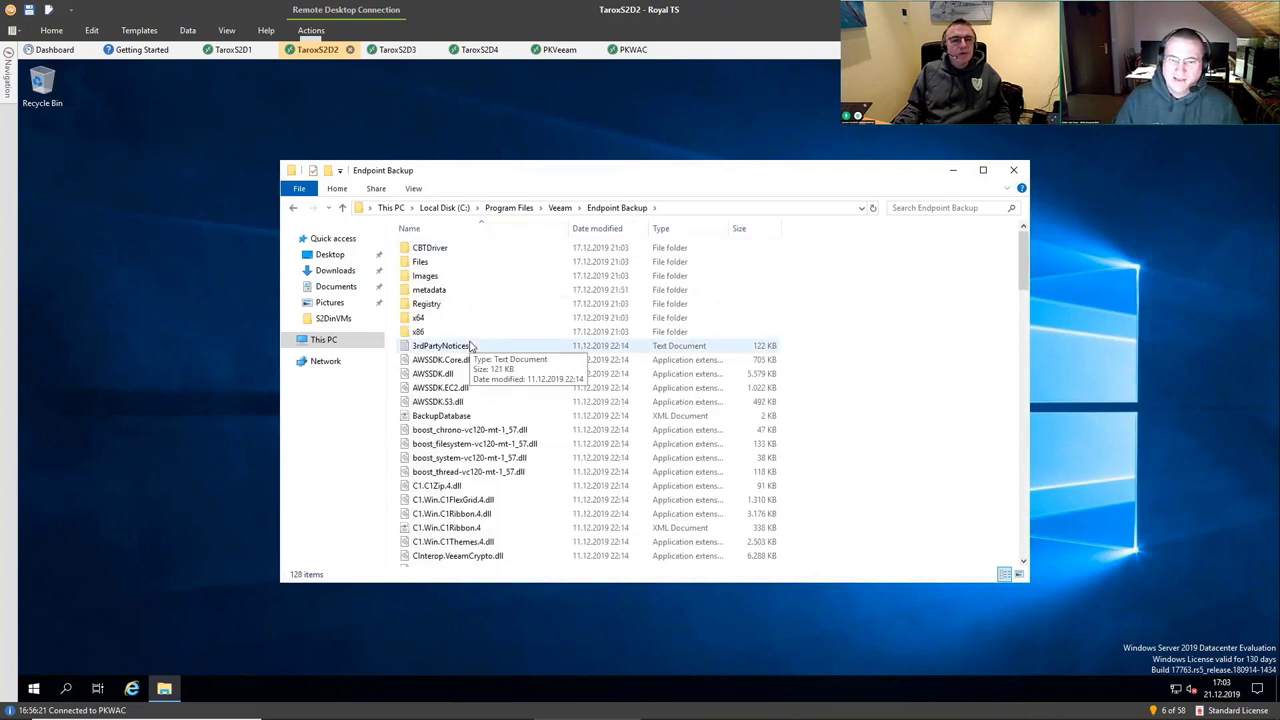
{"action": "scroll", "coordinate": [470, 345], "scroll_direction": "down", "scroll_amount": 20}
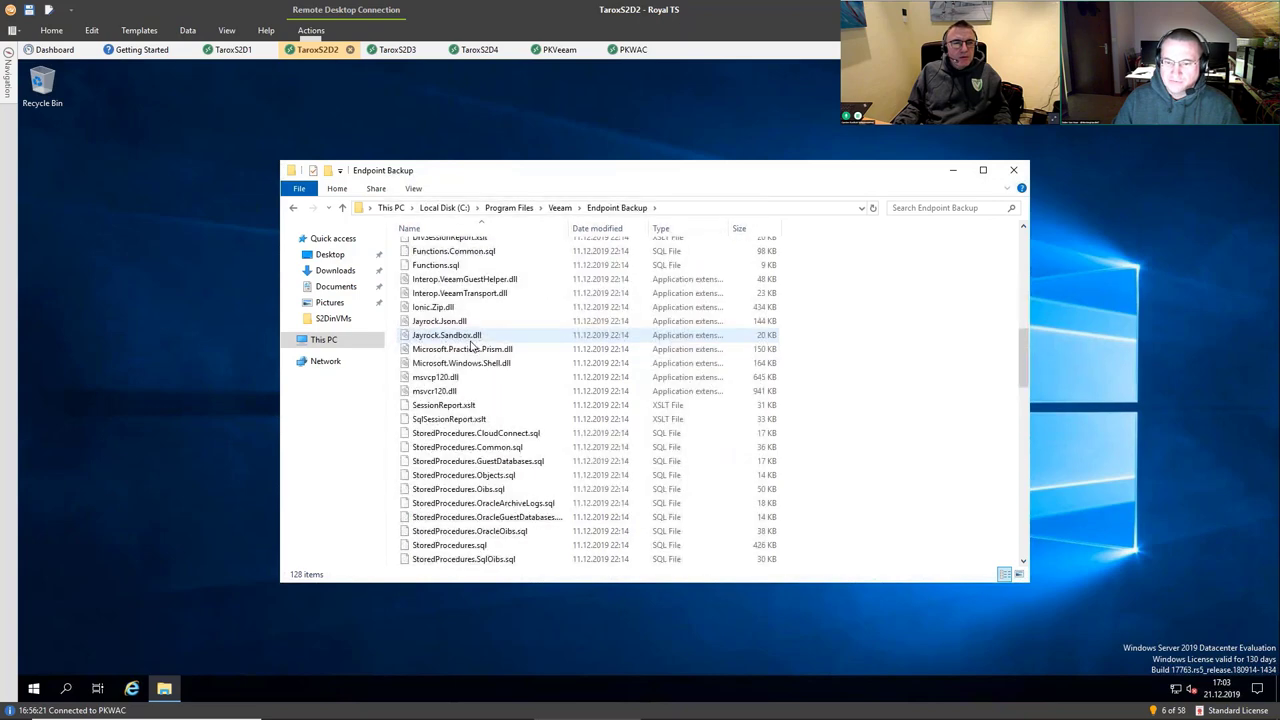
{"action": "scroll", "coordinate": [470, 345], "scroll_direction": "down", "scroll_amount": 7}
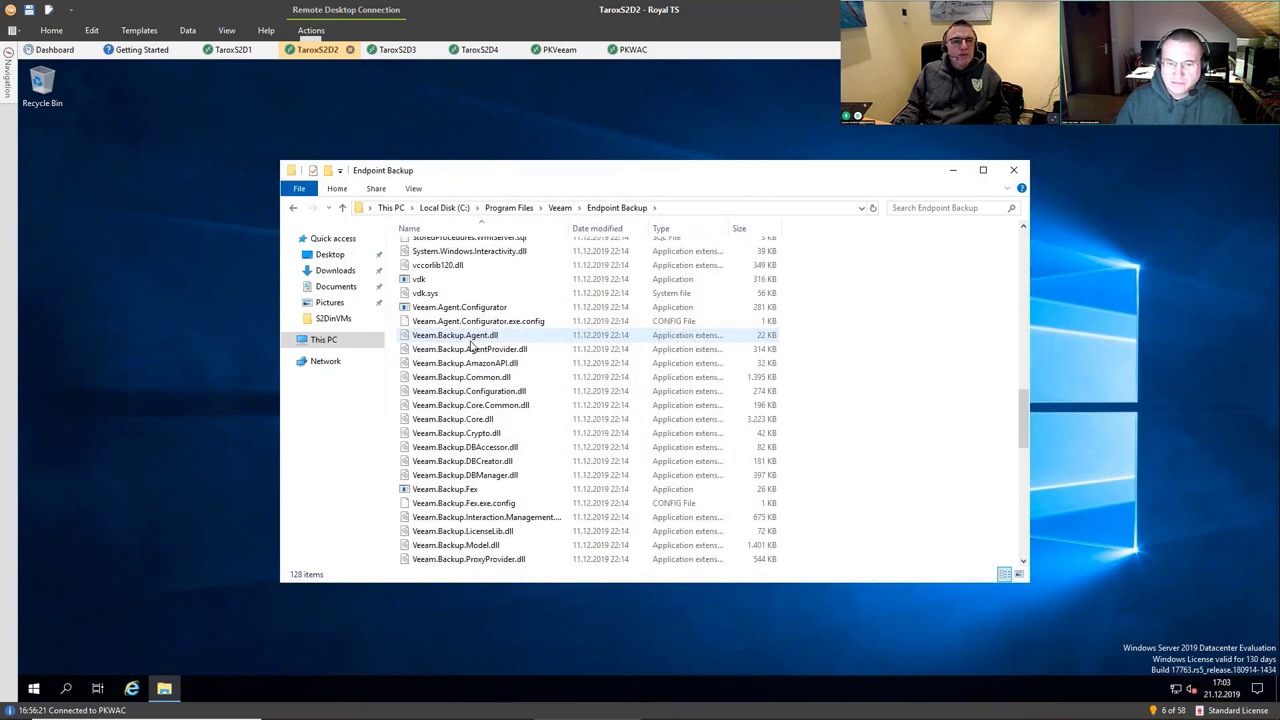
{"action": "scroll", "coordinate": [470, 345], "scroll_direction": "down", "scroll_amount": 6}
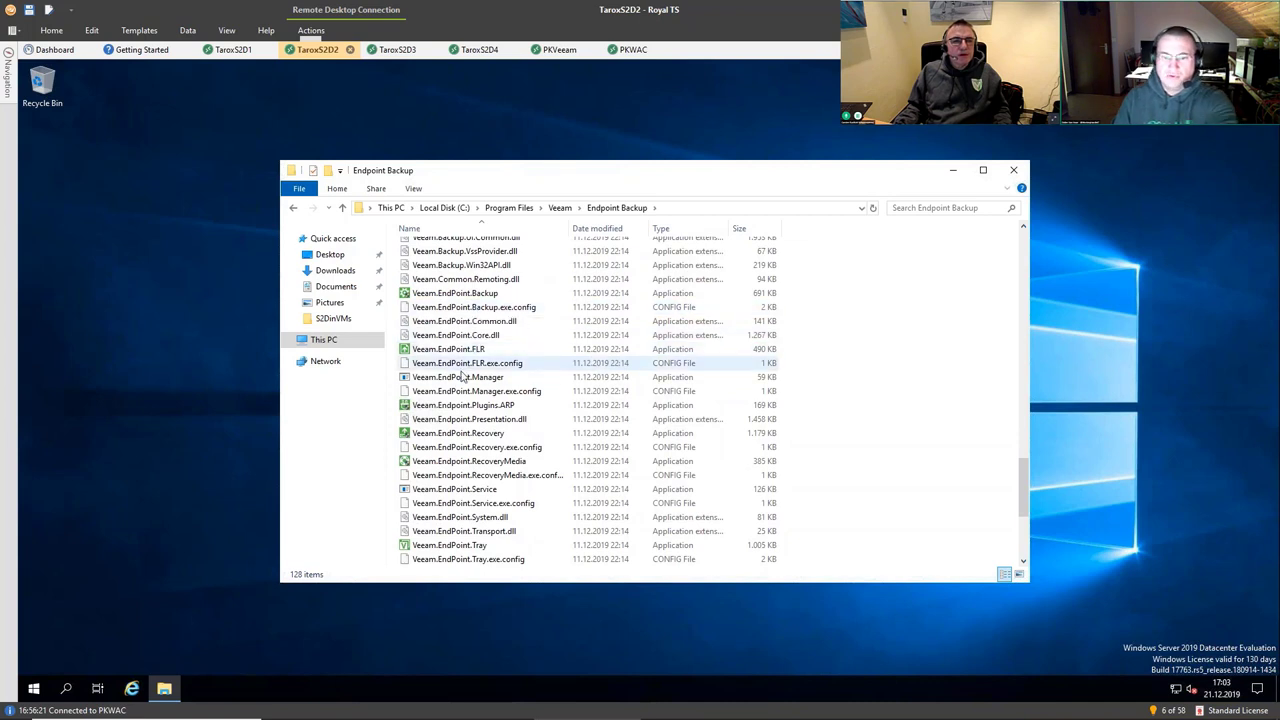
- Start Veeam.EndPoint.Recovery and decline its User Account Control request
{"action": "double_click", "coordinate": [452, 434]}
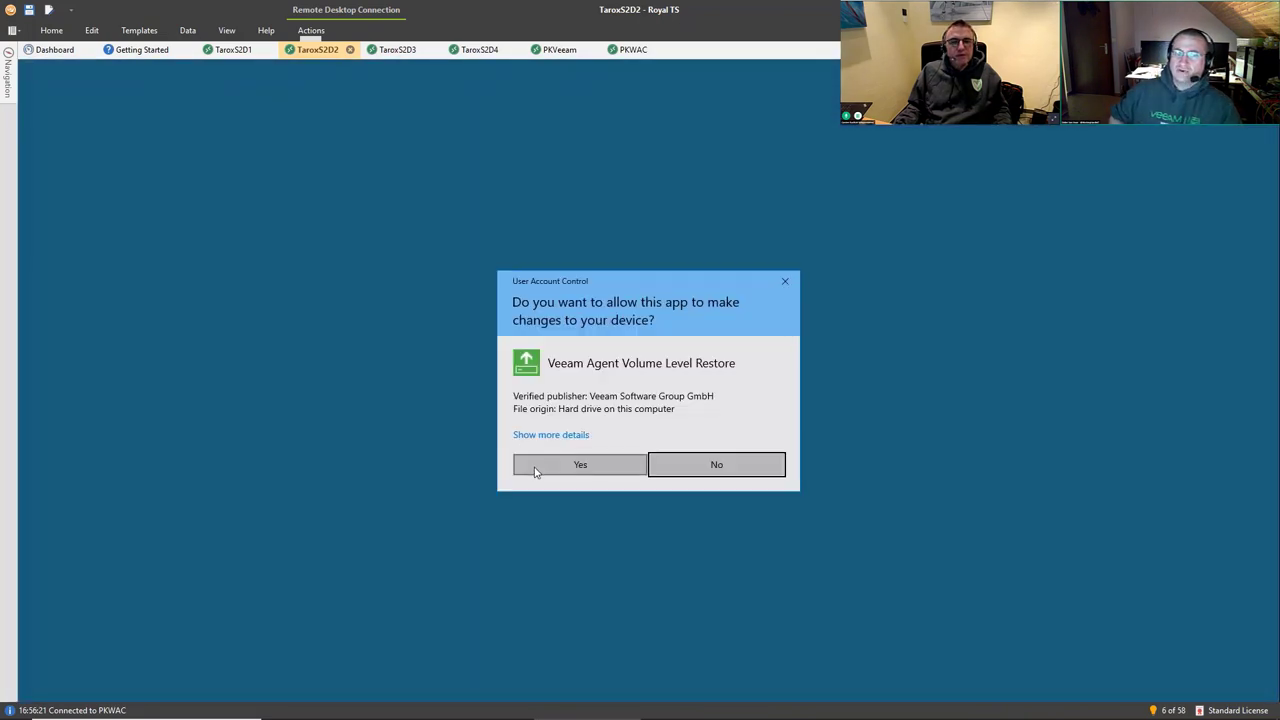
{"action": "left_click", "coordinate": [784, 281]}
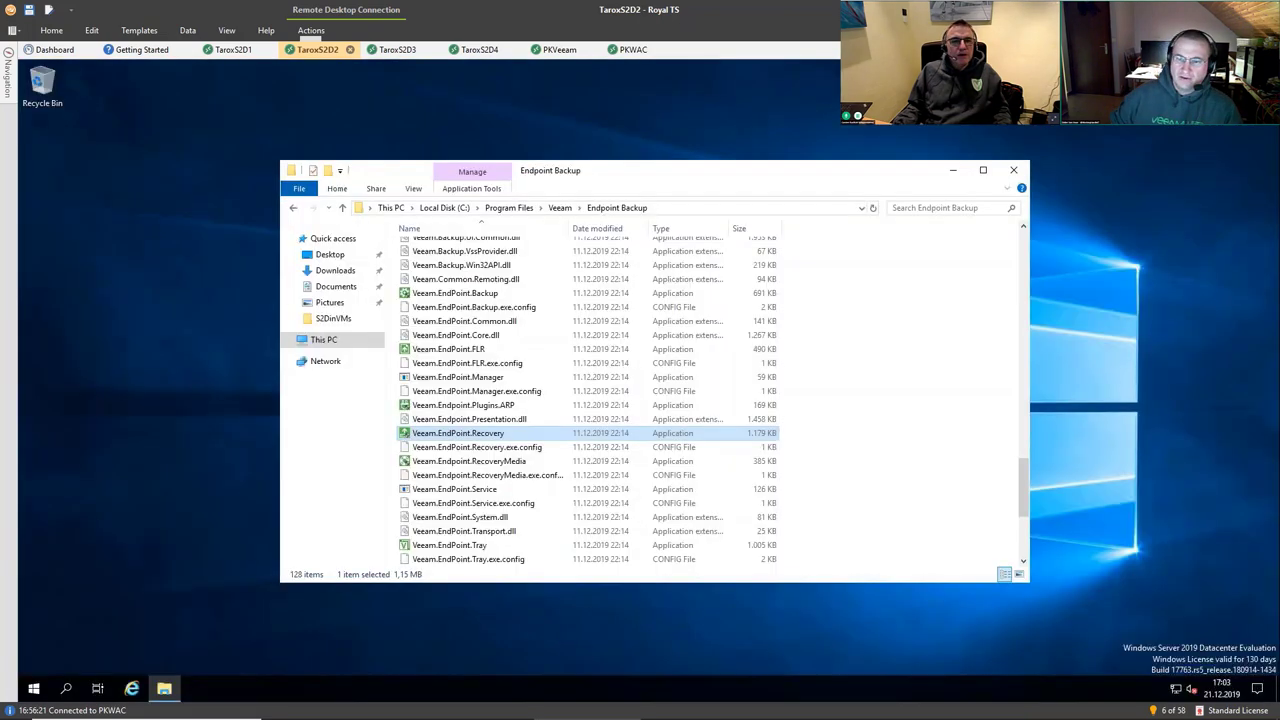
- Launch Veeam.Endpoint.RecoveryMedia and allow it to make changes to the device
{"action": "left_click", "coordinate": [463, 464]}
{"action": "double_click", "coordinate": [463, 464]}
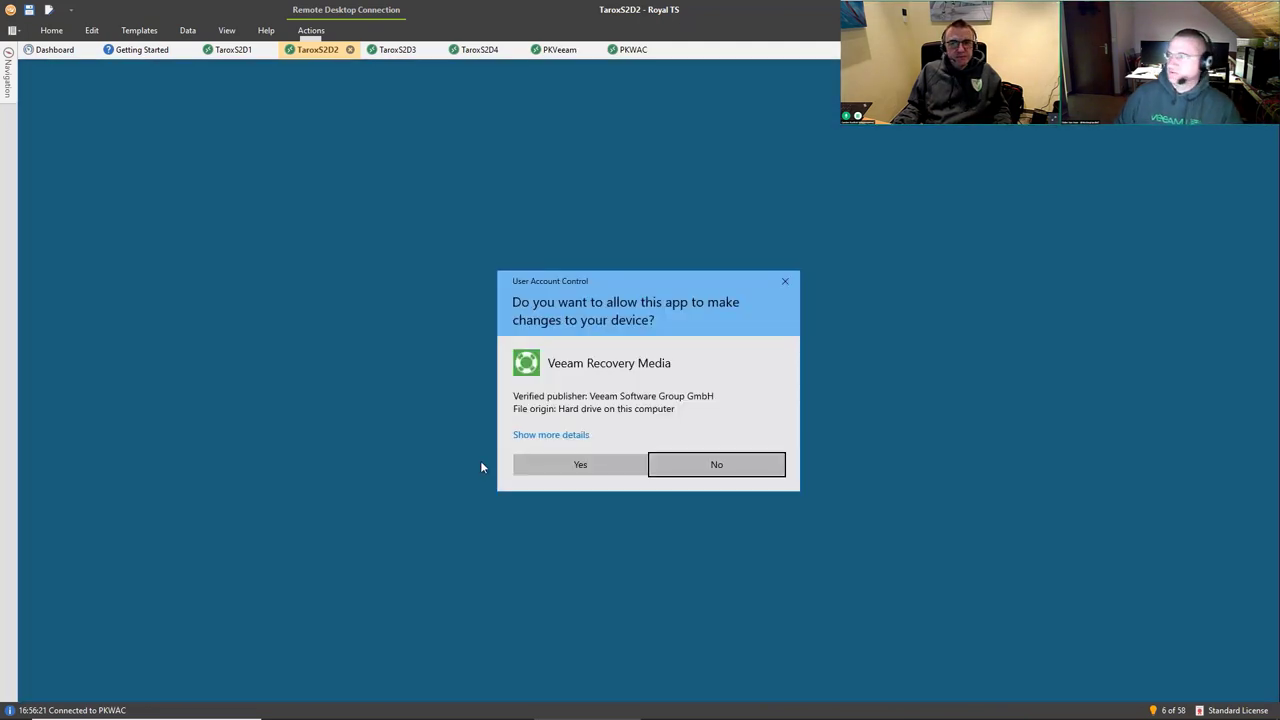
{"action": "left_click", "coordinate": [543, 468]}
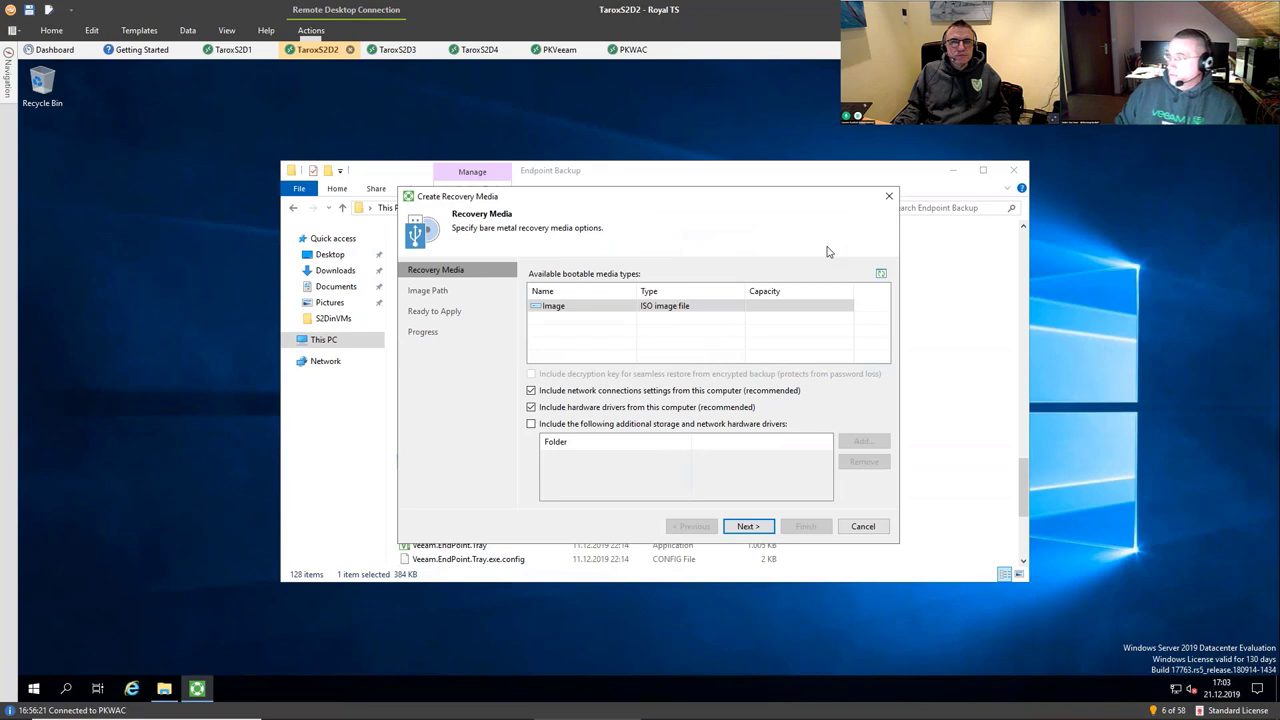
- Minimize File Explorer, choose the ISO image with this computer's network settings and hardware drivers included, and acknowledge the Wi-Fi support notice
{"action": "left_click", "coordinate": [952, 177]}
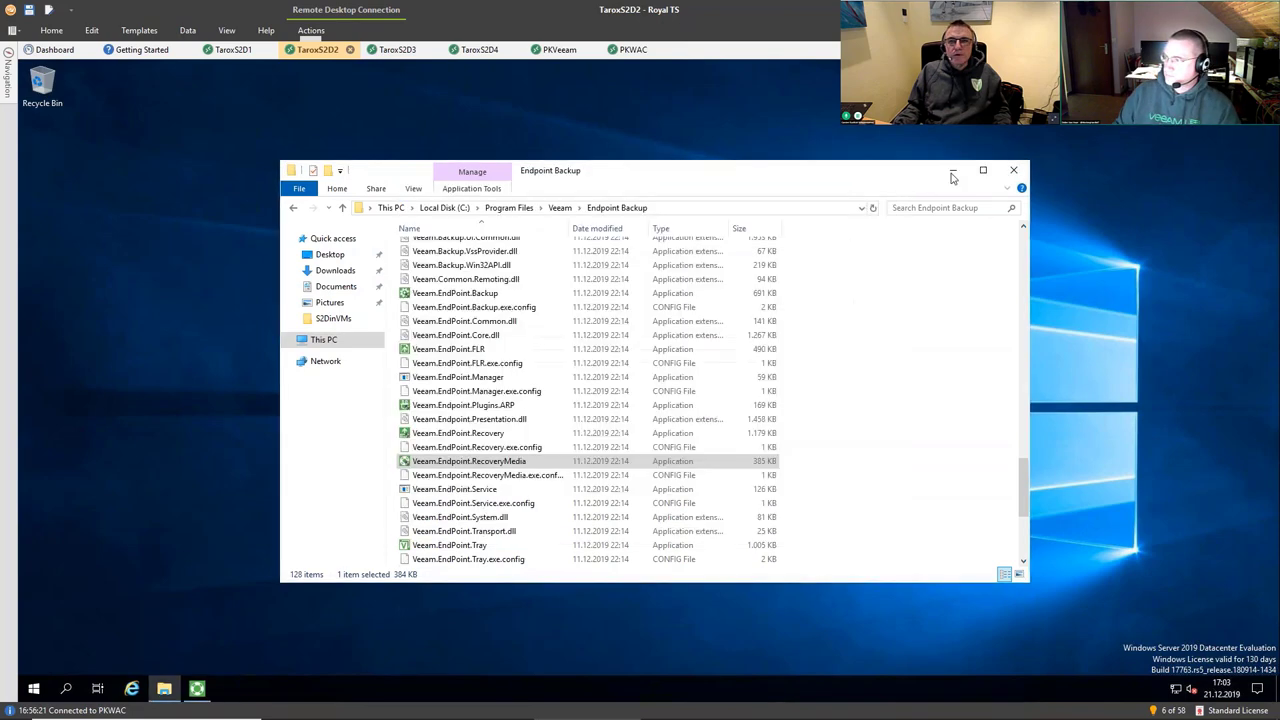
{"action": "left_click", "coordinate": [952, 177]}
{"action": "left_click_drag", "start_coordinate": [627, 202], "coordinate": [558, 197]}
{"action": "left_click", "coordinate": [531, 300]}
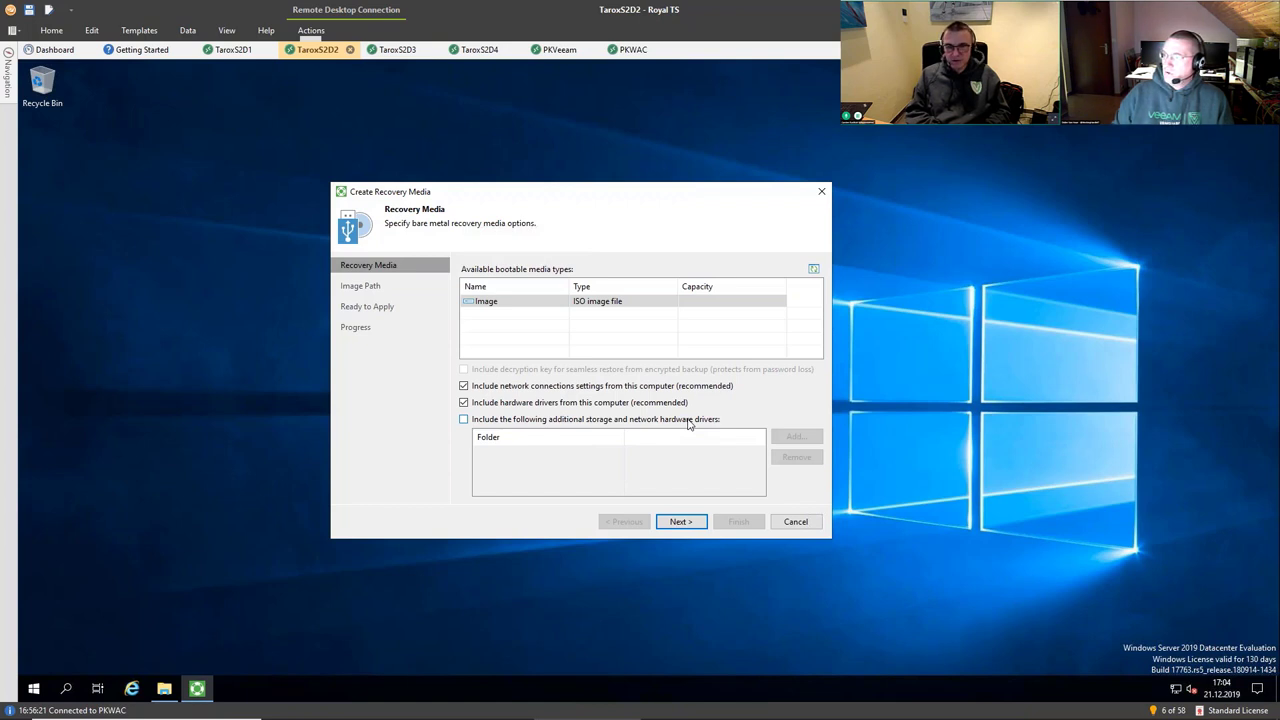
{"action": "left_click", "coordinate": [678, 522]}
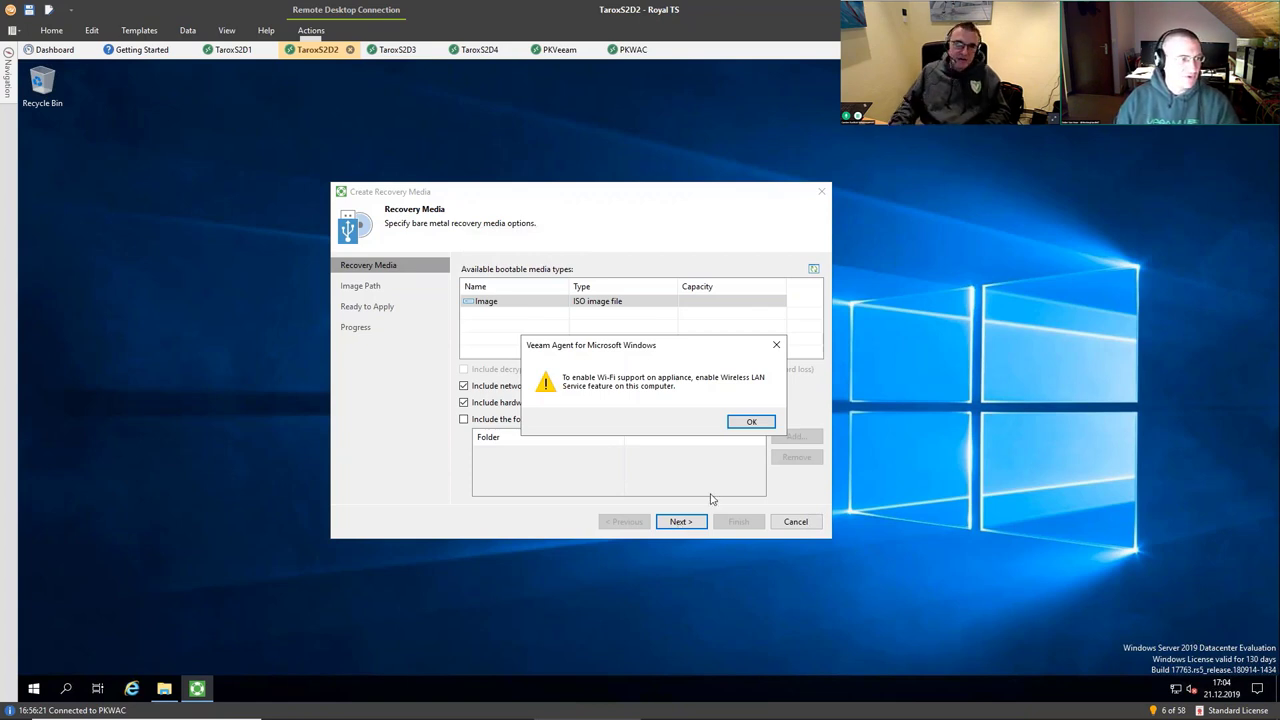
{"action": "left_click", "coordinate": [745, 424]}
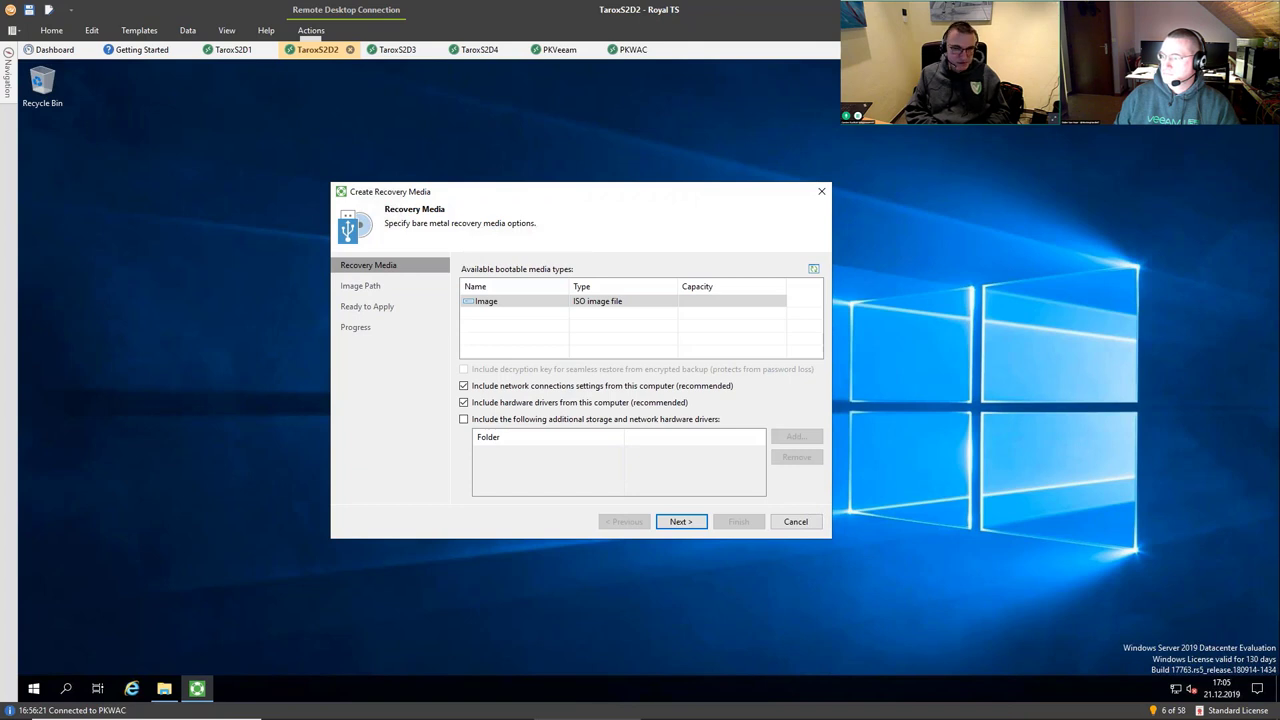
{"action": "key", "text": "Return"}
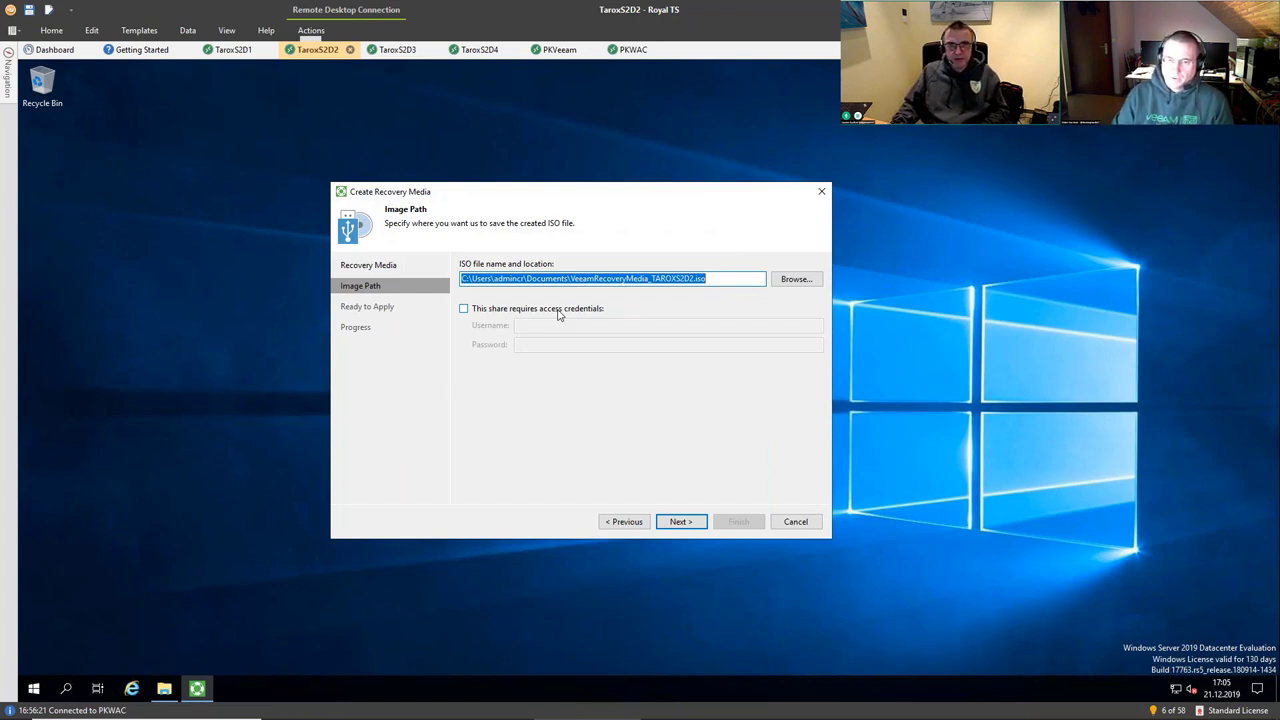
- Keep the default path for VeeamRecoveryMedia_TAROXS2D2.iso in Documents, start creating the recovery media and agree to the use of the wimmount.sys driver
{"action": "left_click", "coordinate": [679, 522]}
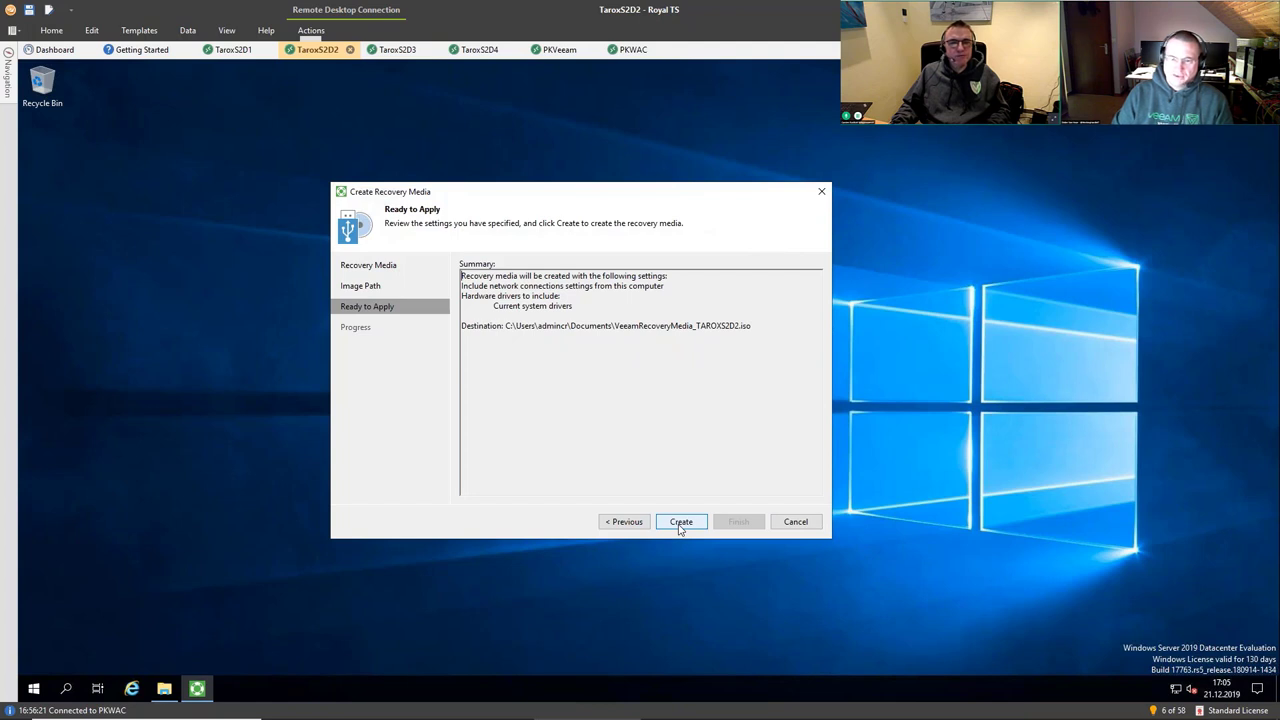
{"action": "left_click", "coordinate": [680, 522]}
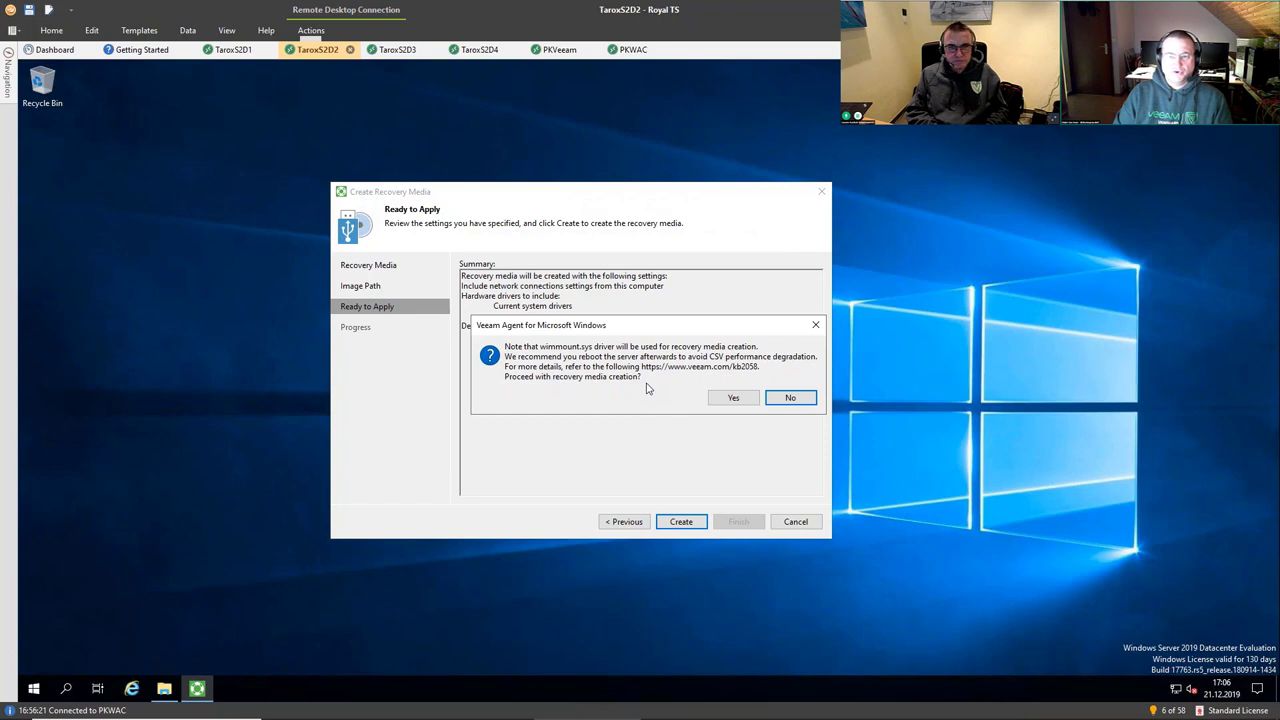
{"action": "left_click", "coordinate": [732, 399]}
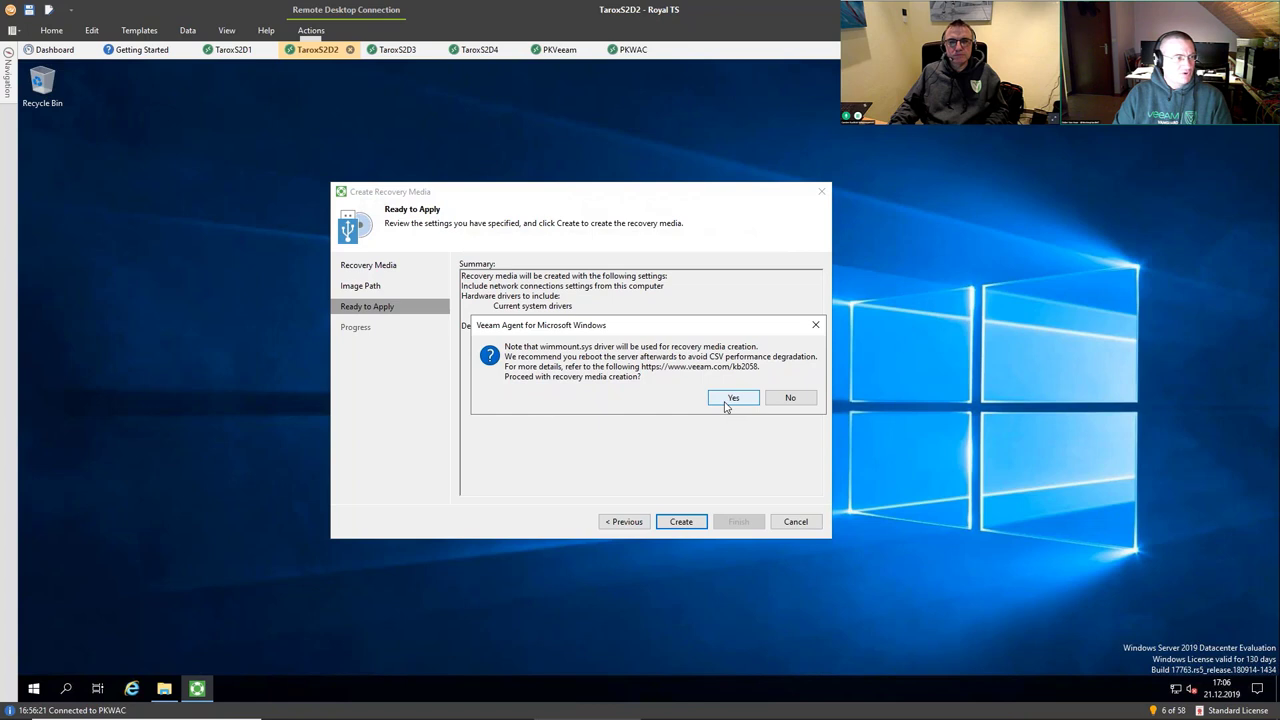
{"action": "left_click", "coordinate": [727, 404]}
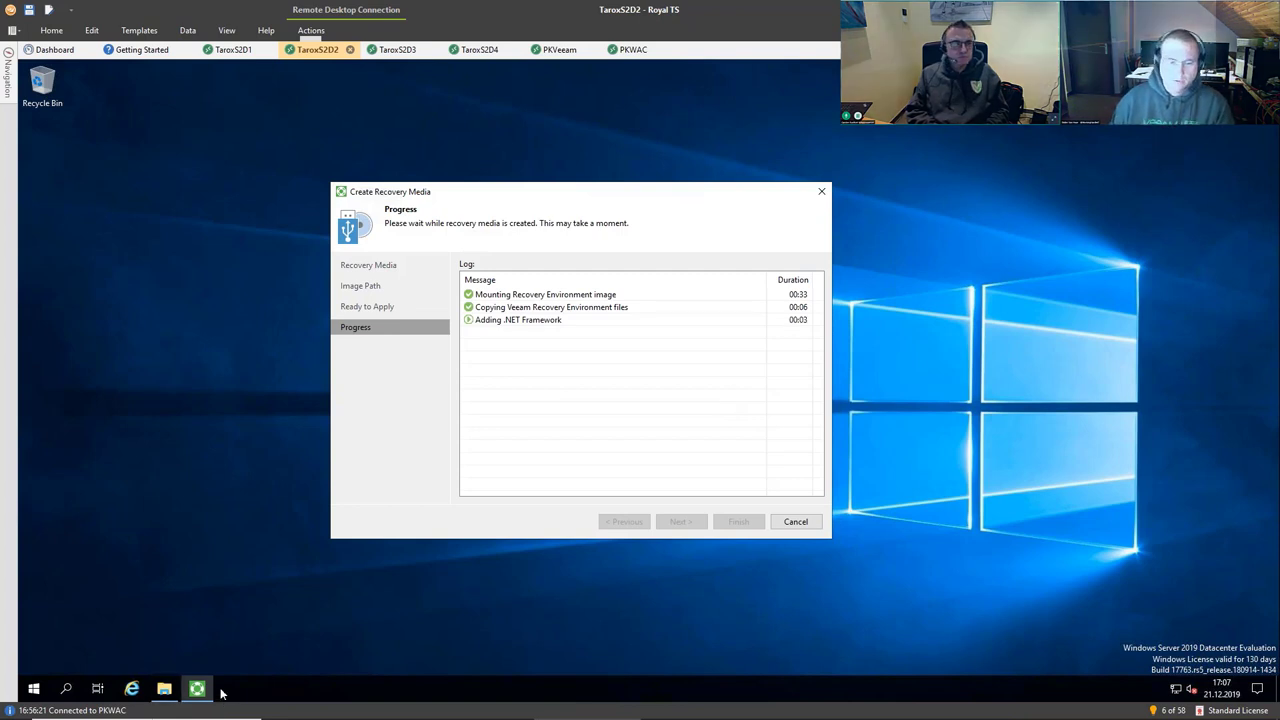
- Switch to the PKVeeam session and open TaroxCluster.powerkurs.local under TAROX-S2D-HCI-BACKUP-CLUSTER in the physical infrastructure inventory
{"action": "left_click", "coordinate": [548, 58]}
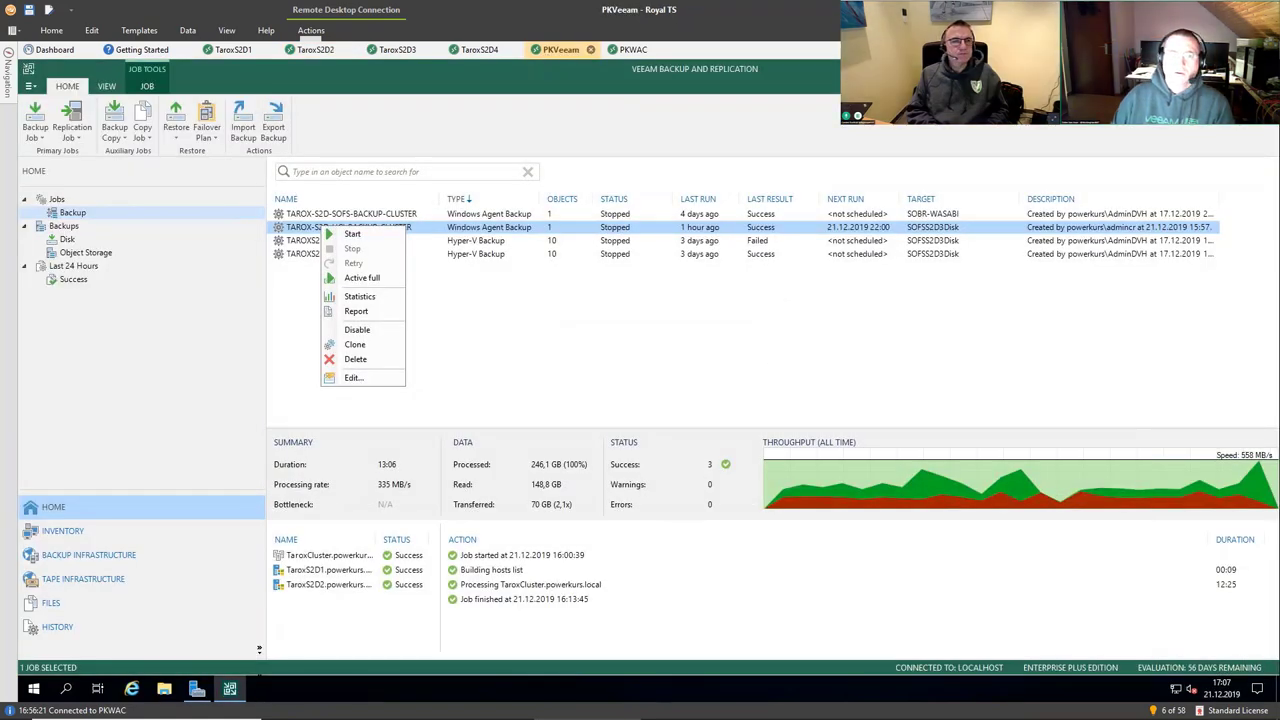
{"action": "left_click", "coordinate": [62, 530]}
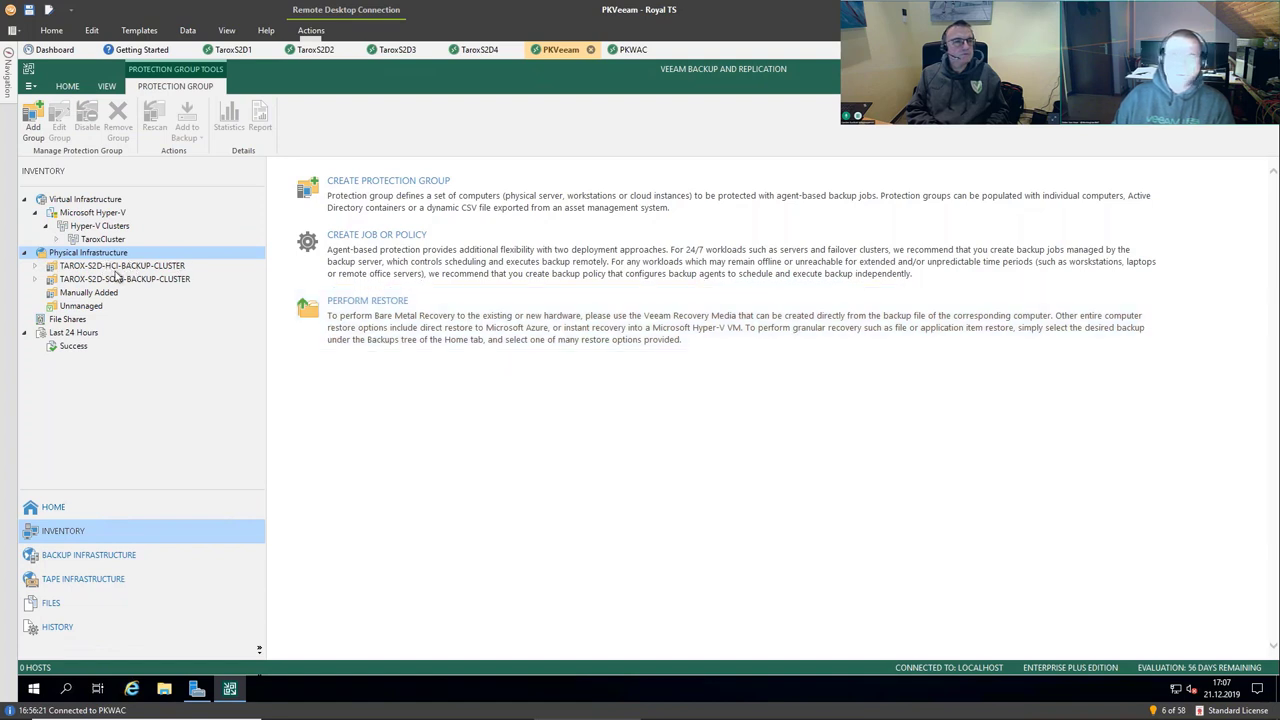
{"action": "left_click", "coordinate": [70, 87]}
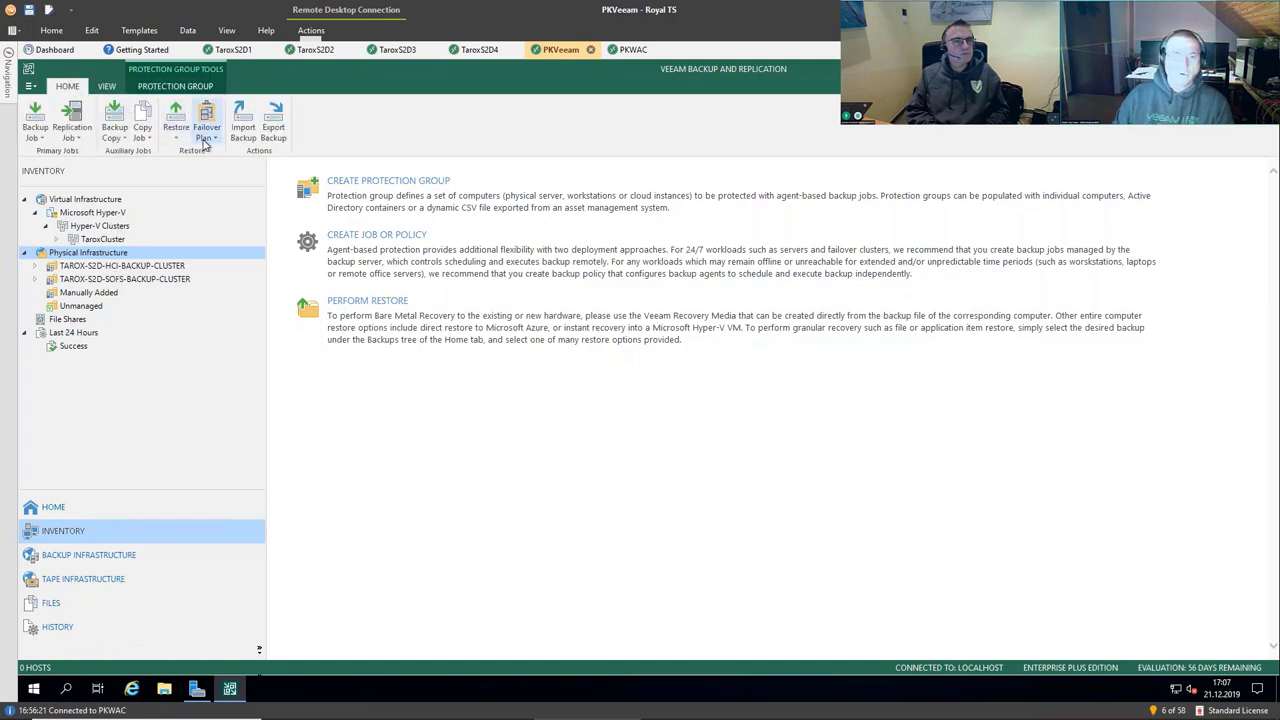
{"action": "left_click", "coordinate": [87, 279]}
{"action": "left_click", "coordinate": [92, 265]}
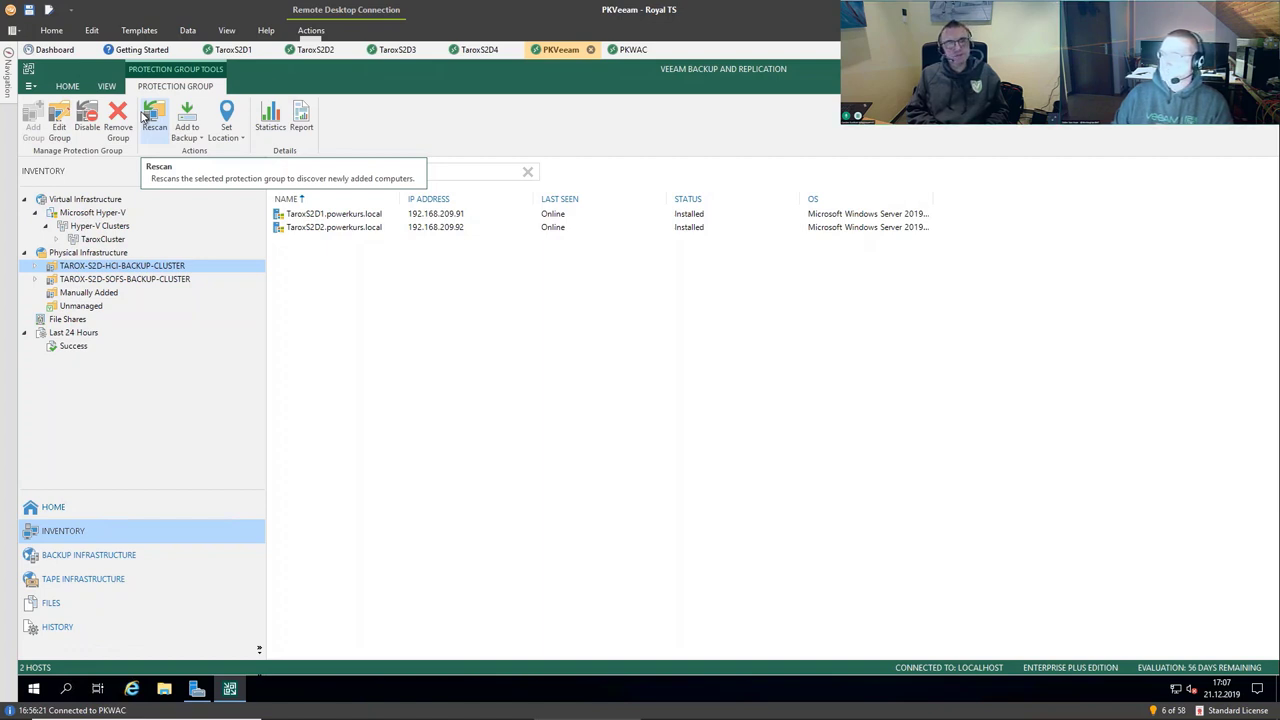
{"action": "left_click", "coordinate": [36, 266]}
{"action": "left_click", "coordinate": [68, 284]}
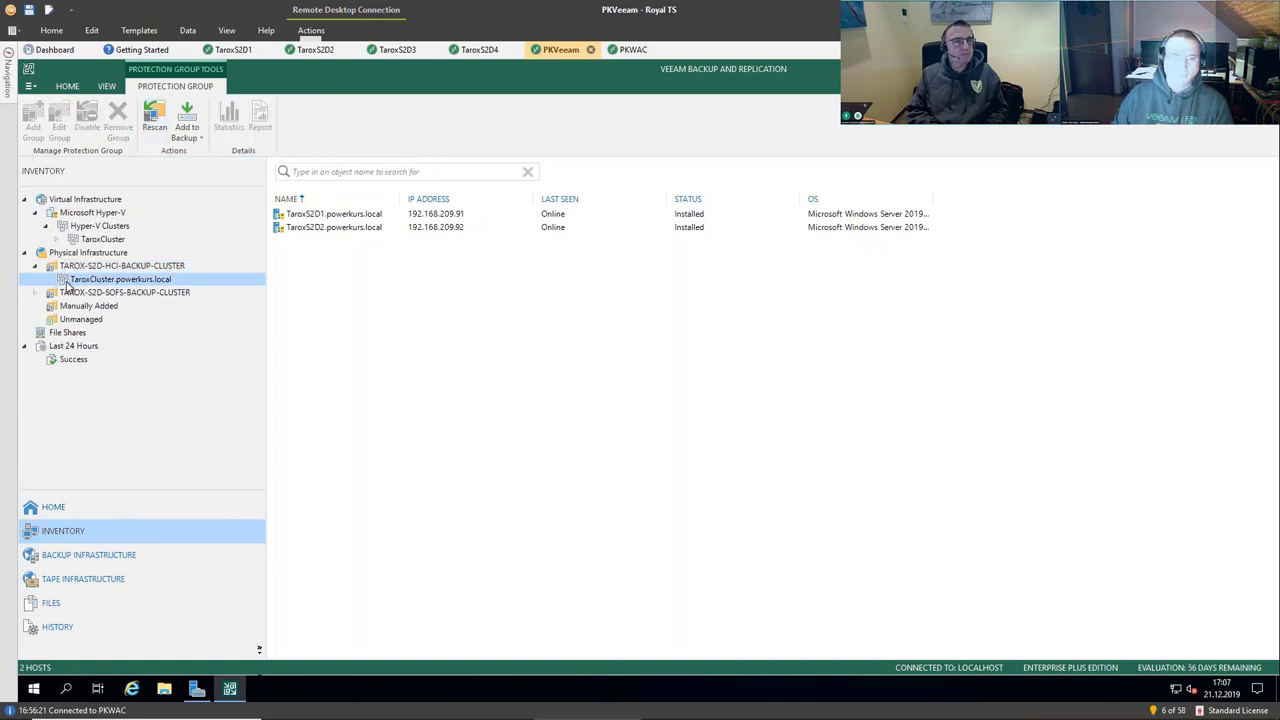
- Try to create an ISO recovery media image for TaroxS2D1.powerkurs.local at the default path and close the wizard
{"action": "right_click", "coordinate": [313, 216]}
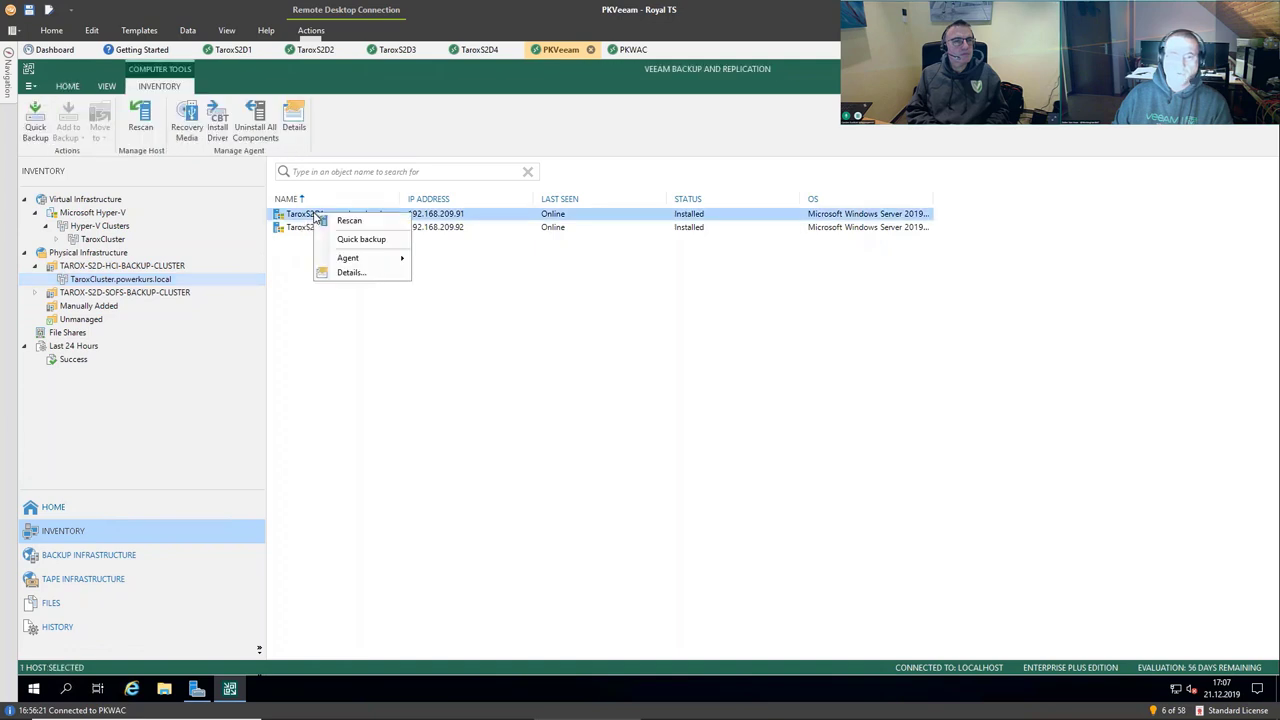
{"action": "left_click", "coordinate": [191, 132]}
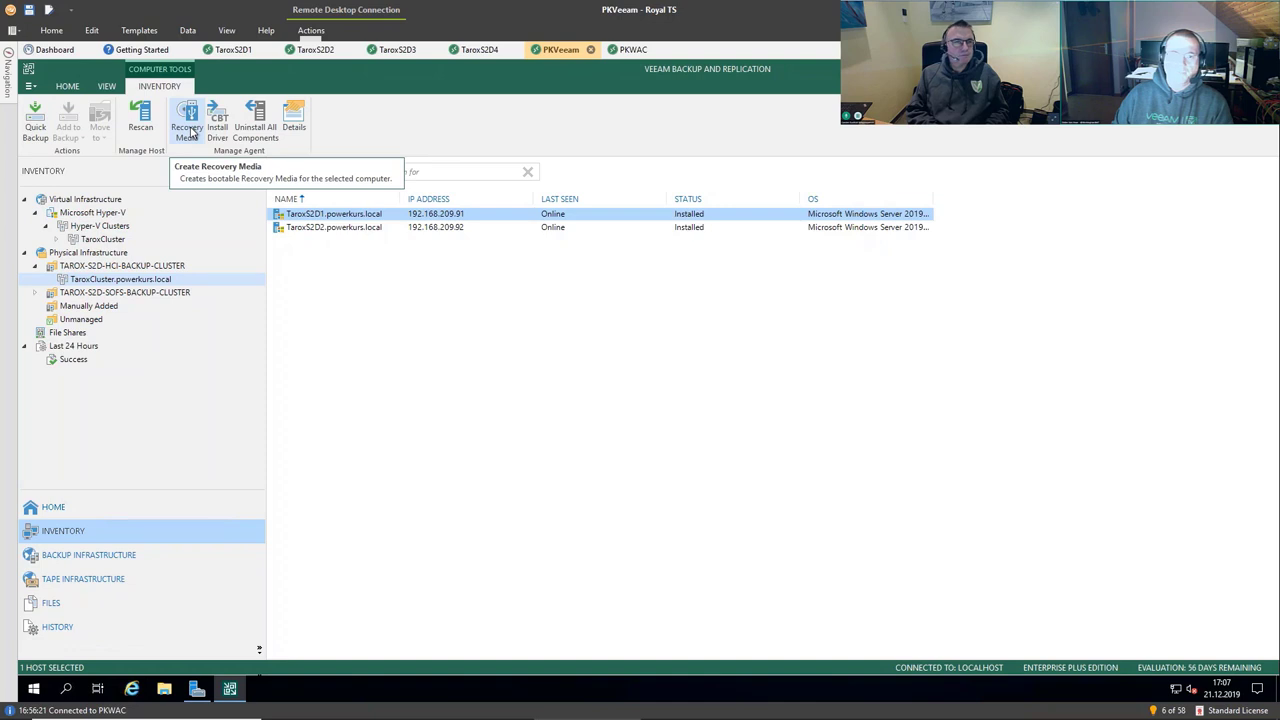
{"action": "left_click", "coordinate": [191, 132]}
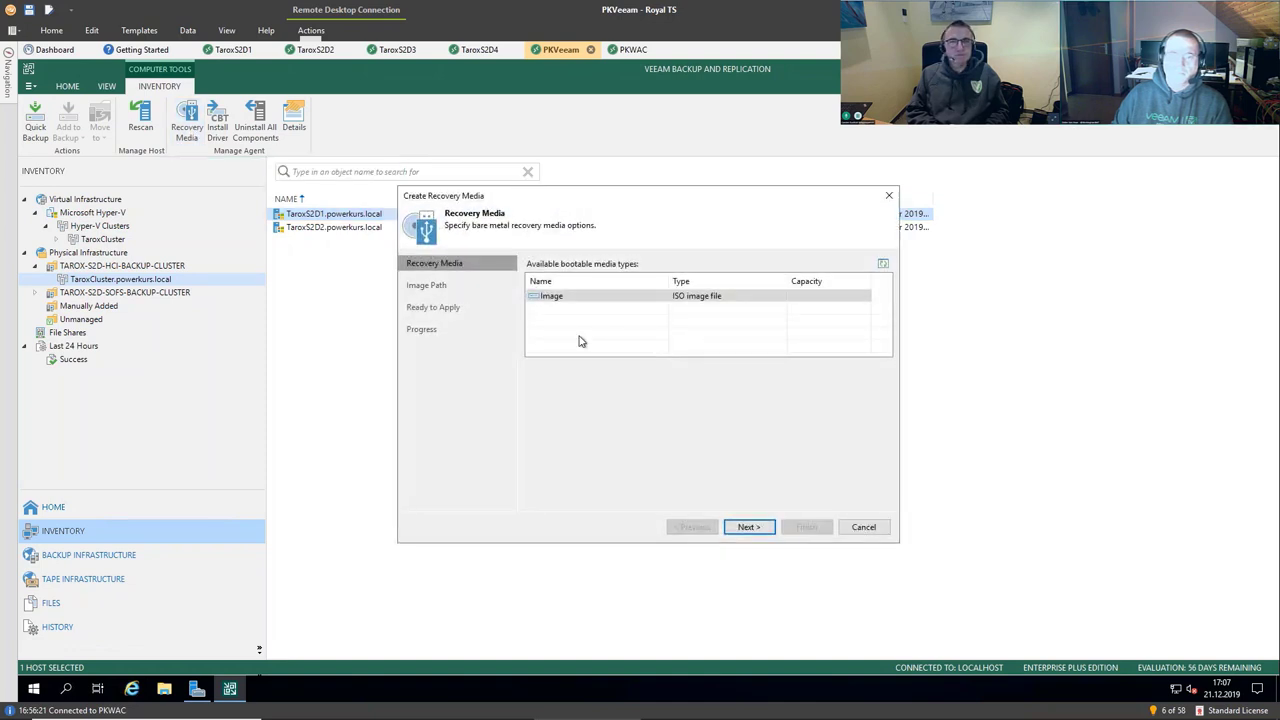
{"action": "left_click", "coordinate": [764, 531]}
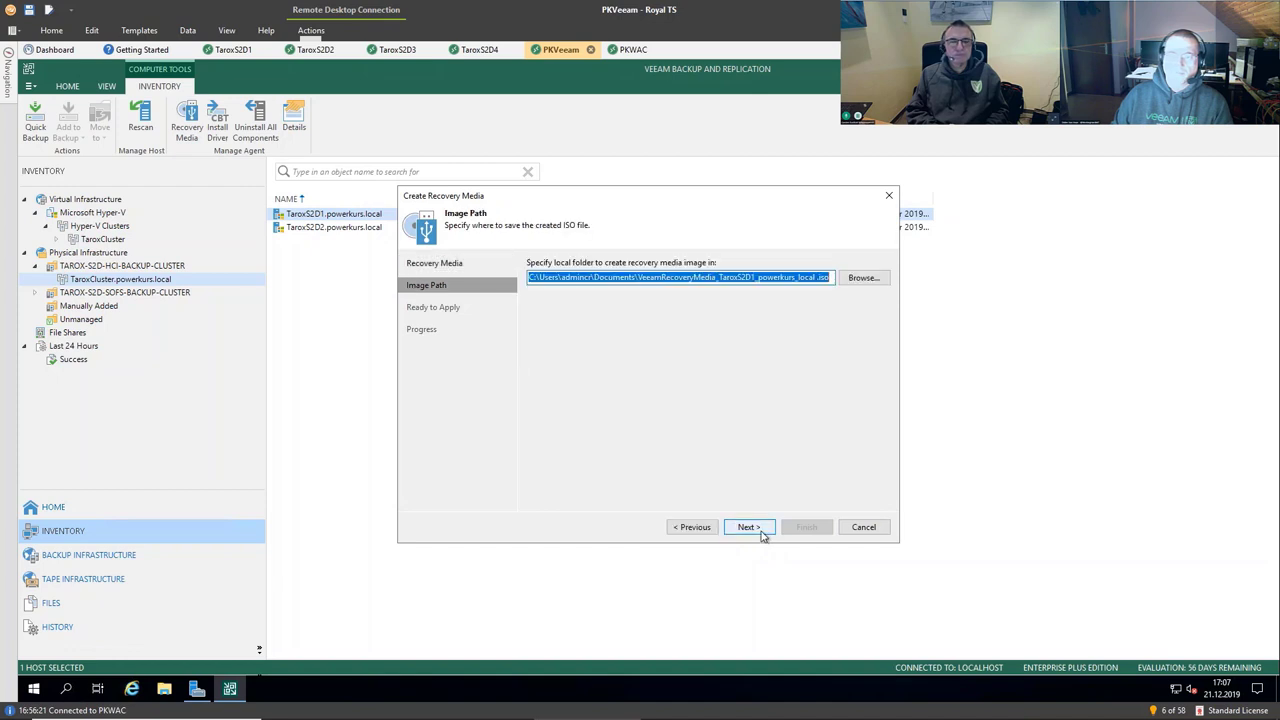
{"action": "left_click", "coordinate": [750, 527]}
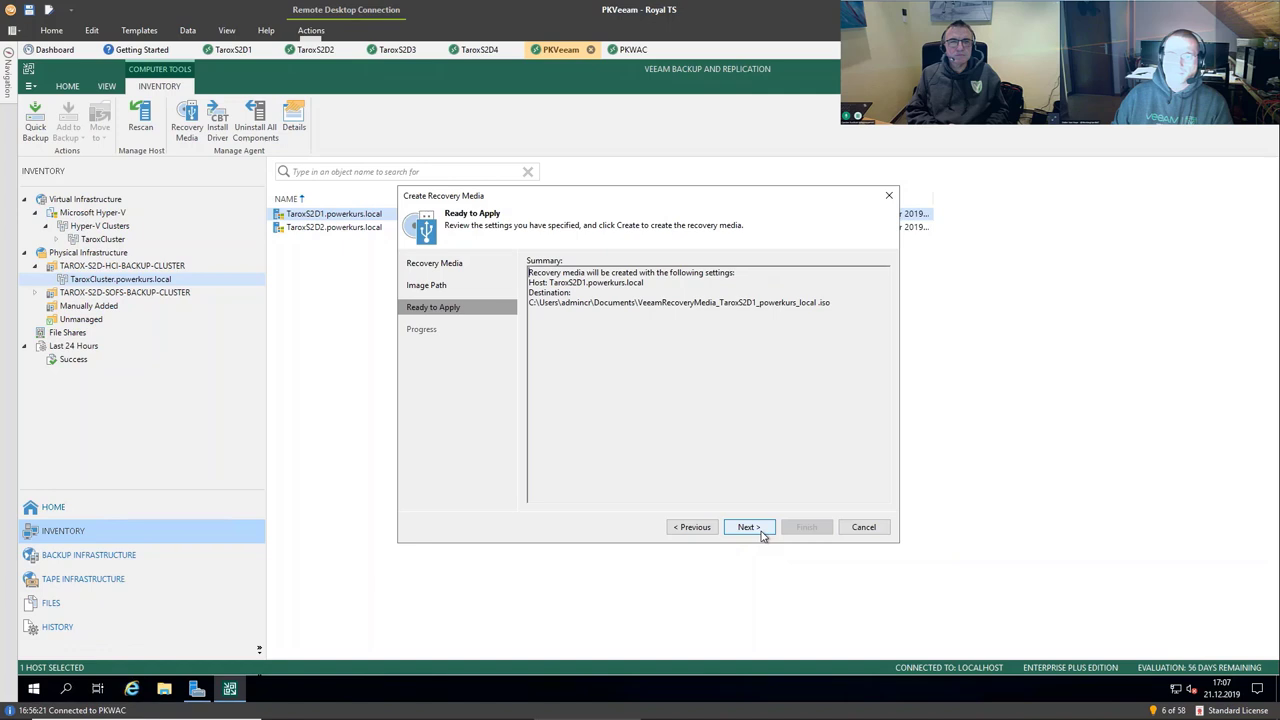
{"action": "left_click", "coordinate": [761, 532]}
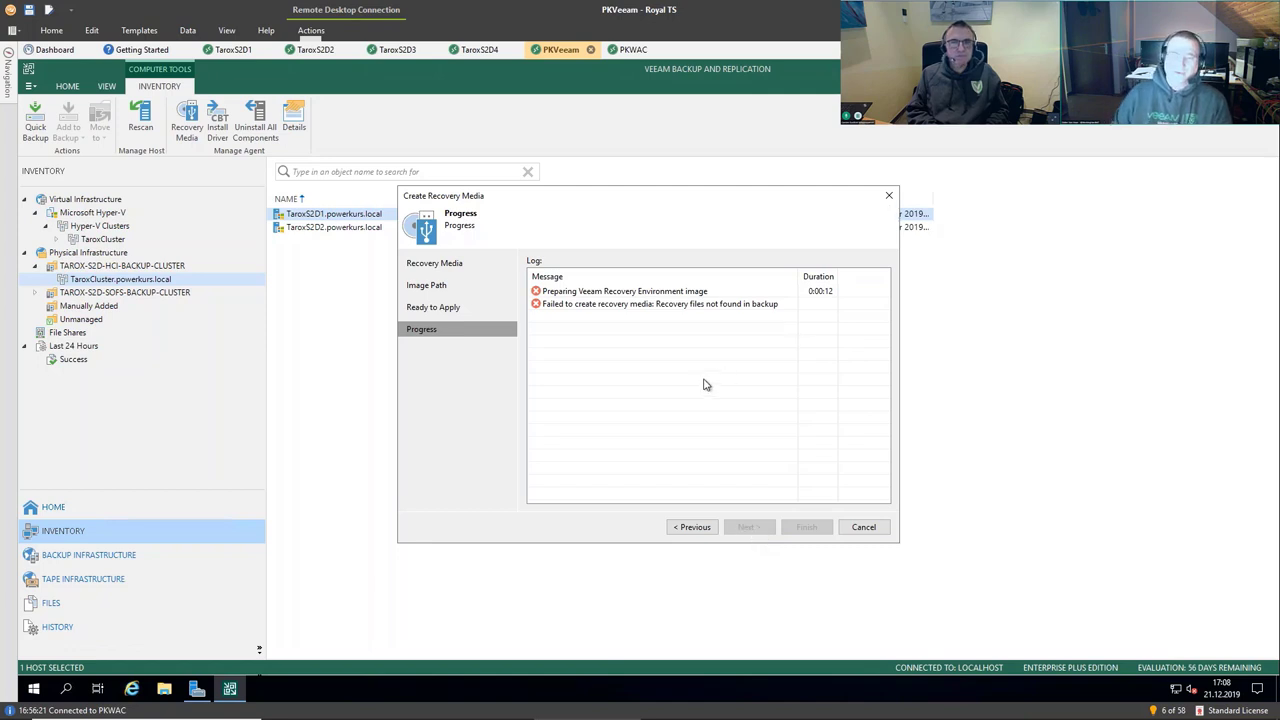
{"action": "left_click", "coordinate": [629, 305]}
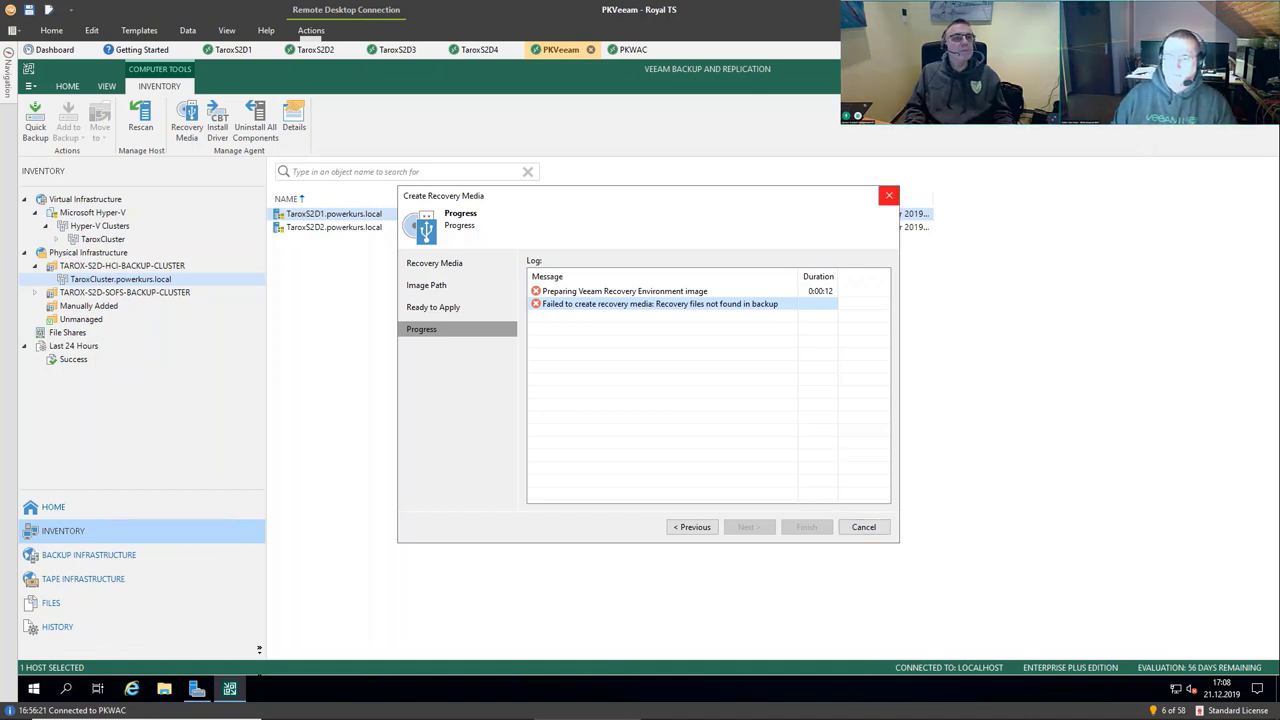
{"action": "left_click", "coordinate": [889, 195]}
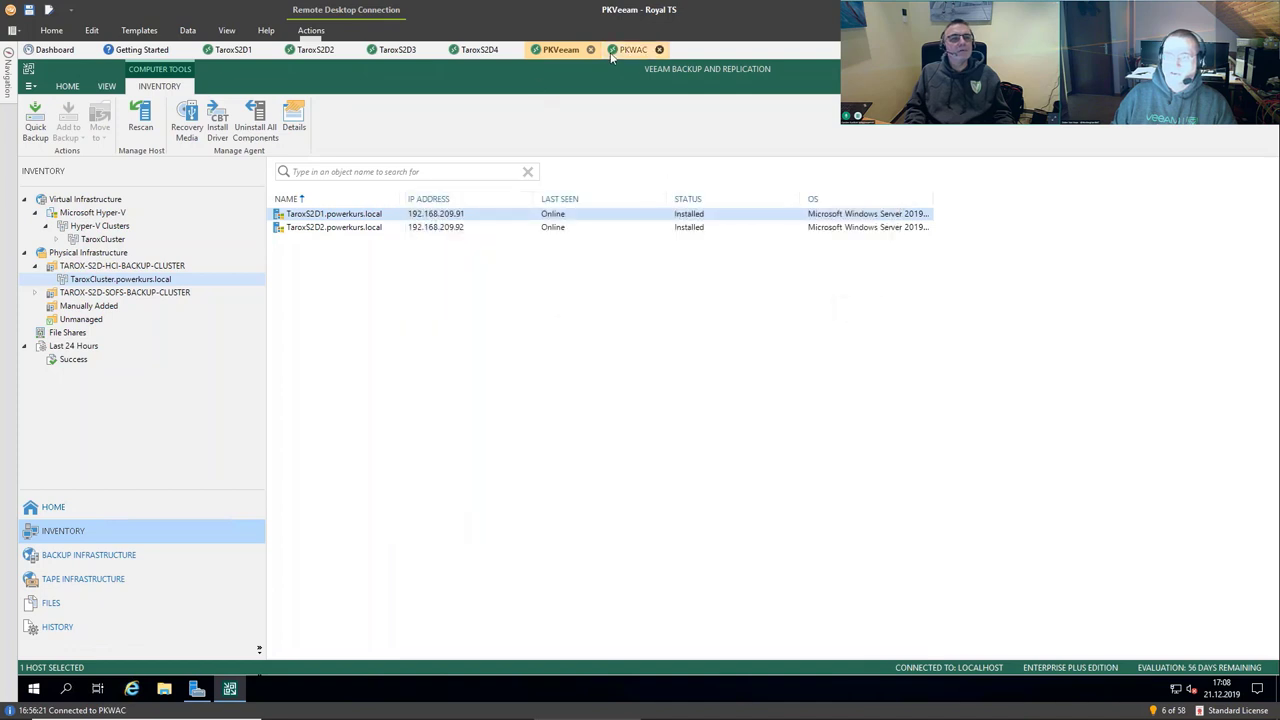
- Return to the TaroxS2D2 session, proceed past the browser's certificate warning for taroxs2d2-bmc.rachfahl.de and log in as admin with the account password
{"action": "left_click", "coordinate": [304, 58]}
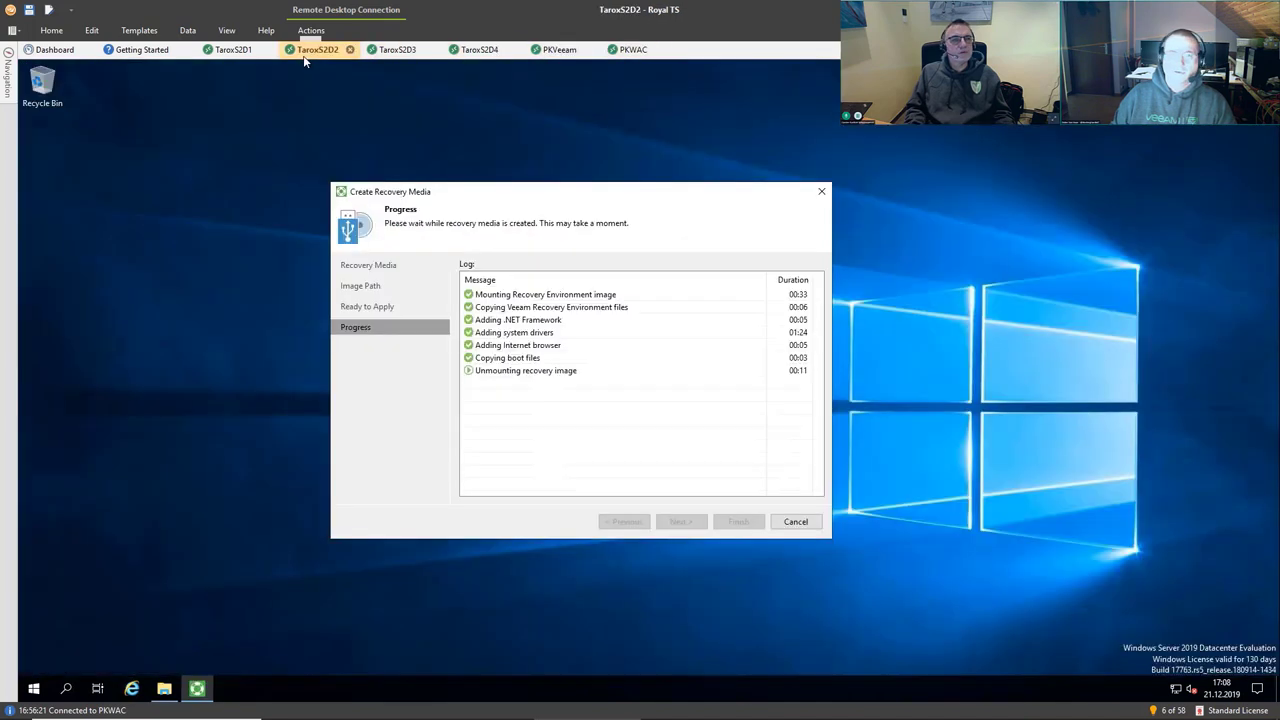
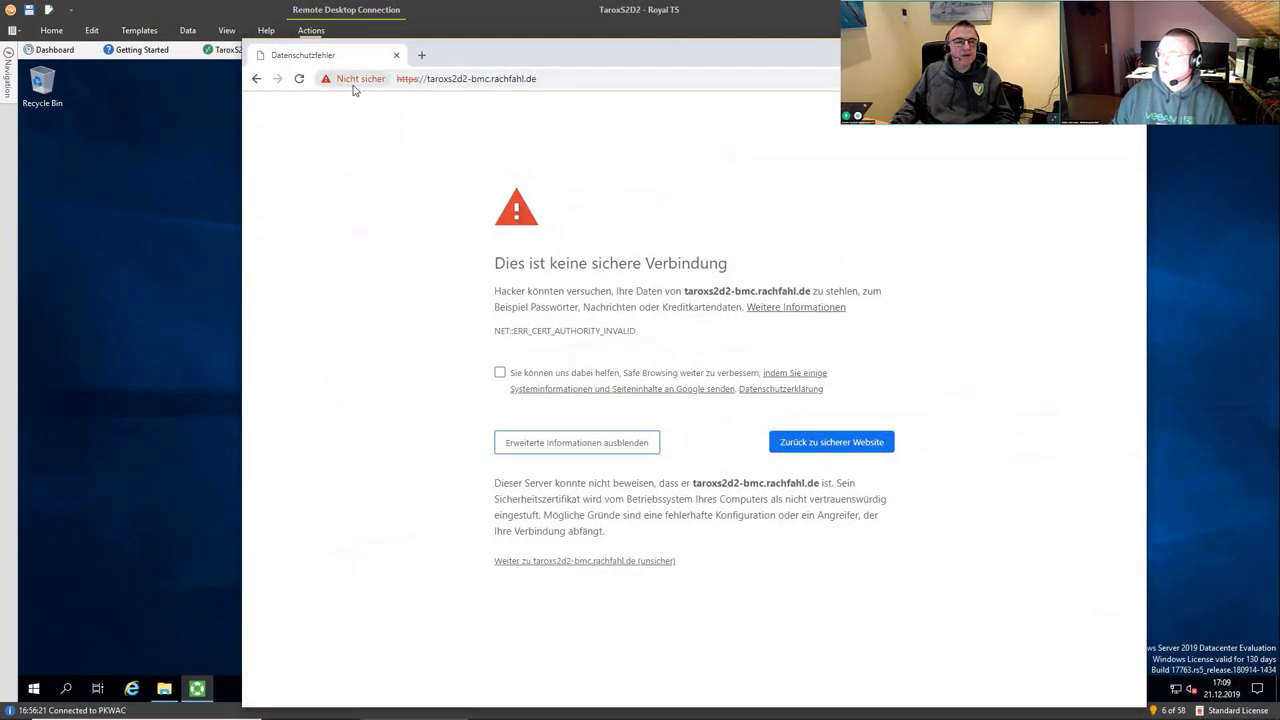
{"action": "left_click", "coordinate": [510, 562]}
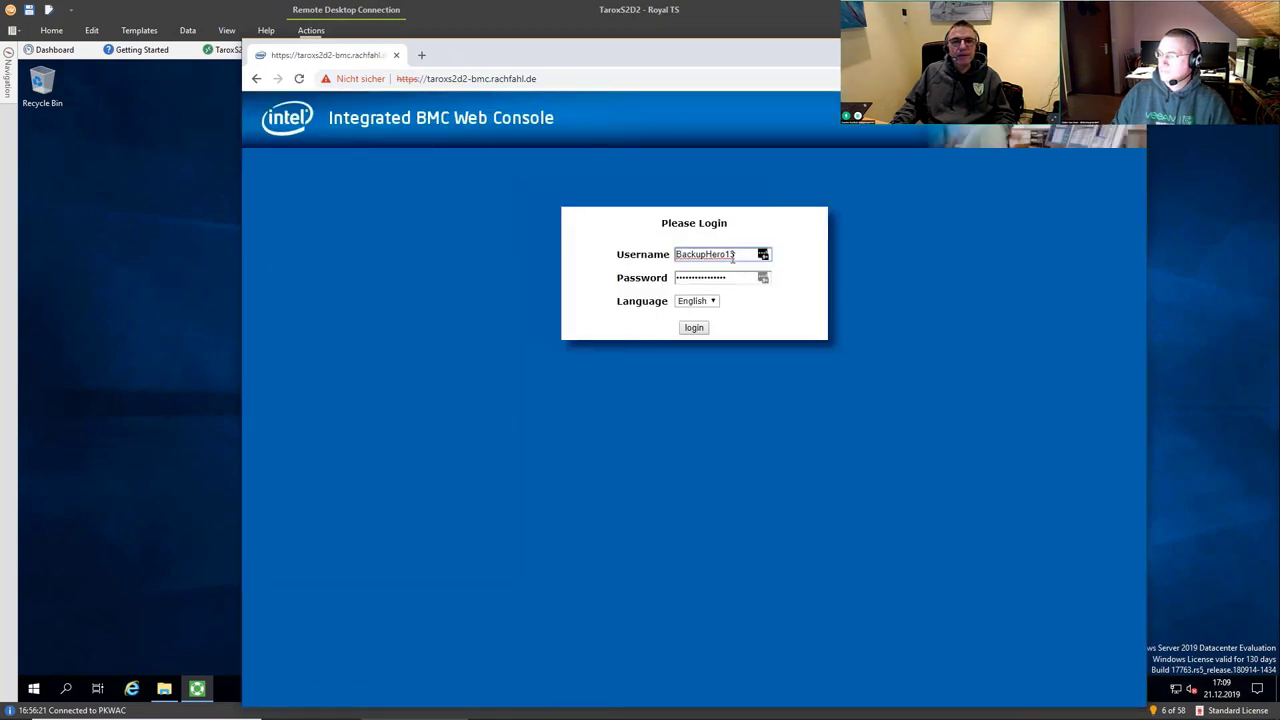
{"action": "double_click", "coordinate": [733, 258]}
{"action": "key", "text": "BackSpace"}
{"action": "type", "text": "admin"}
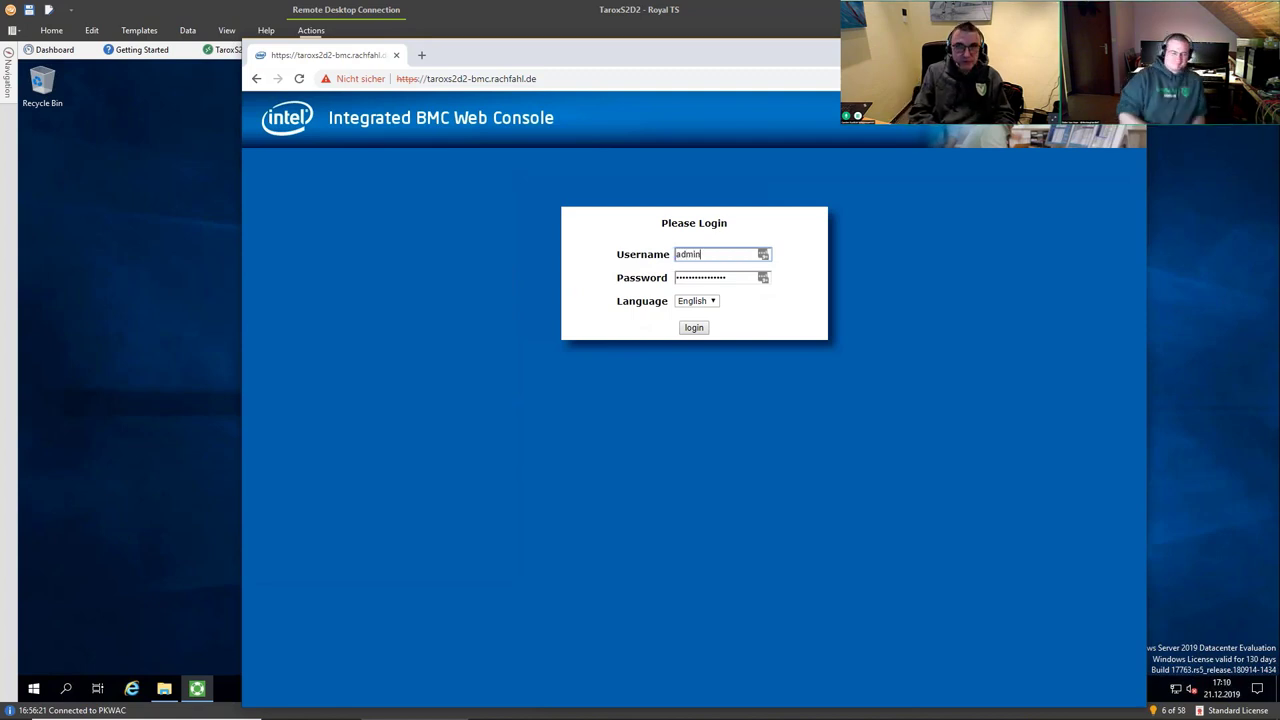
{"action": "key", "text": "Tab"}
{"action": "key", "text": "BackSpace"}
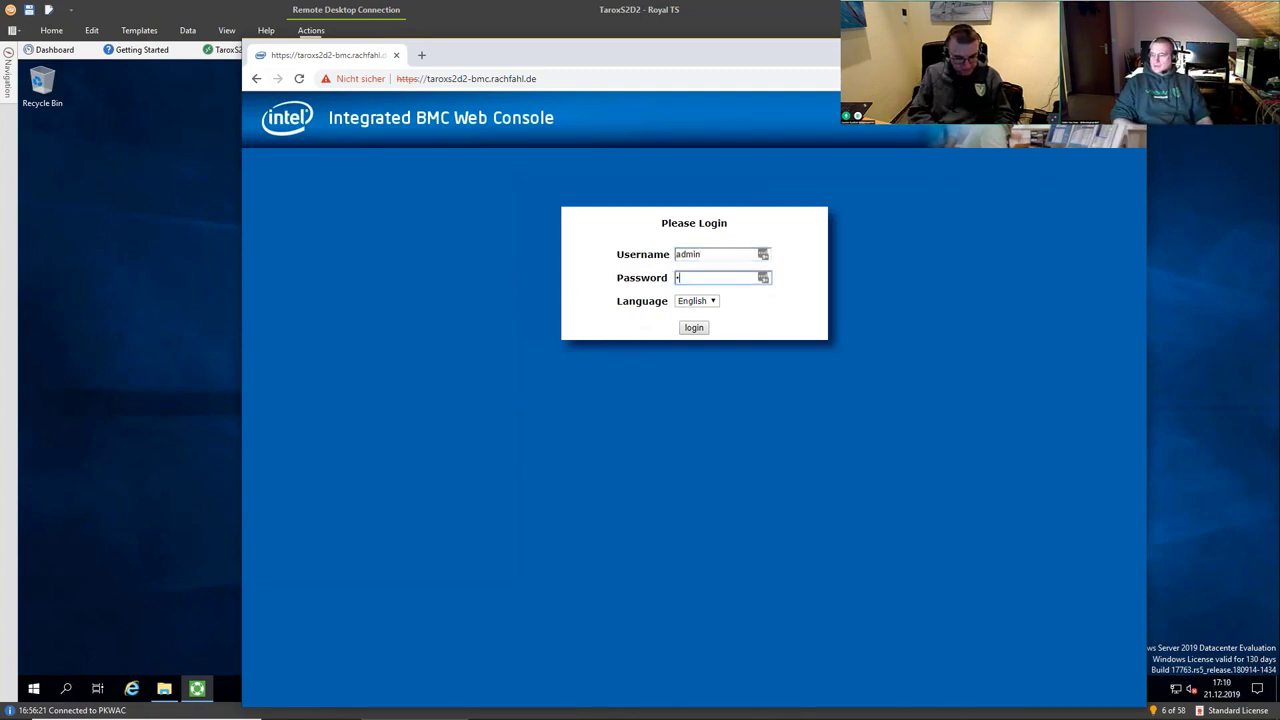
{"action": "type", "text": "•••••"}
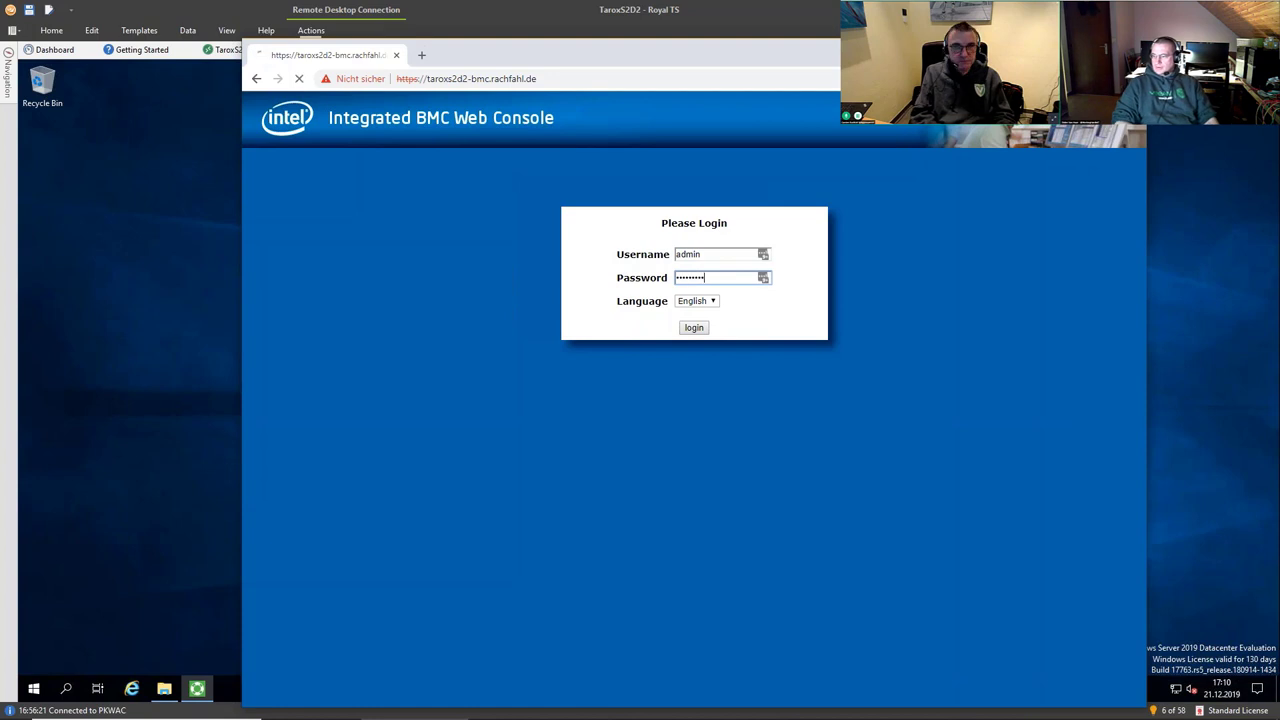
{"action": "key", "text": "Return"}
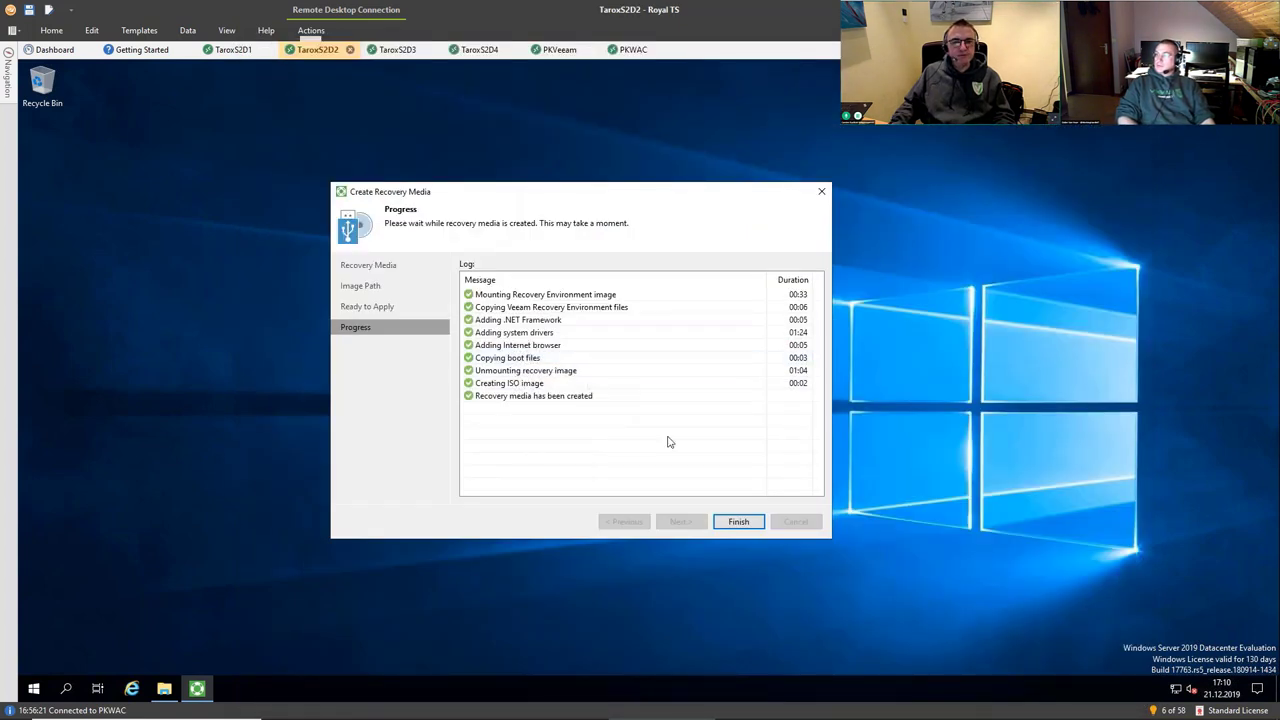
- Finish the recovery media wizard and copy the VeeamRecoveryMedia_TAROXS2D2 disc image from the Documents folder
{"action": "left_click", "coordinate": [736, 522]}
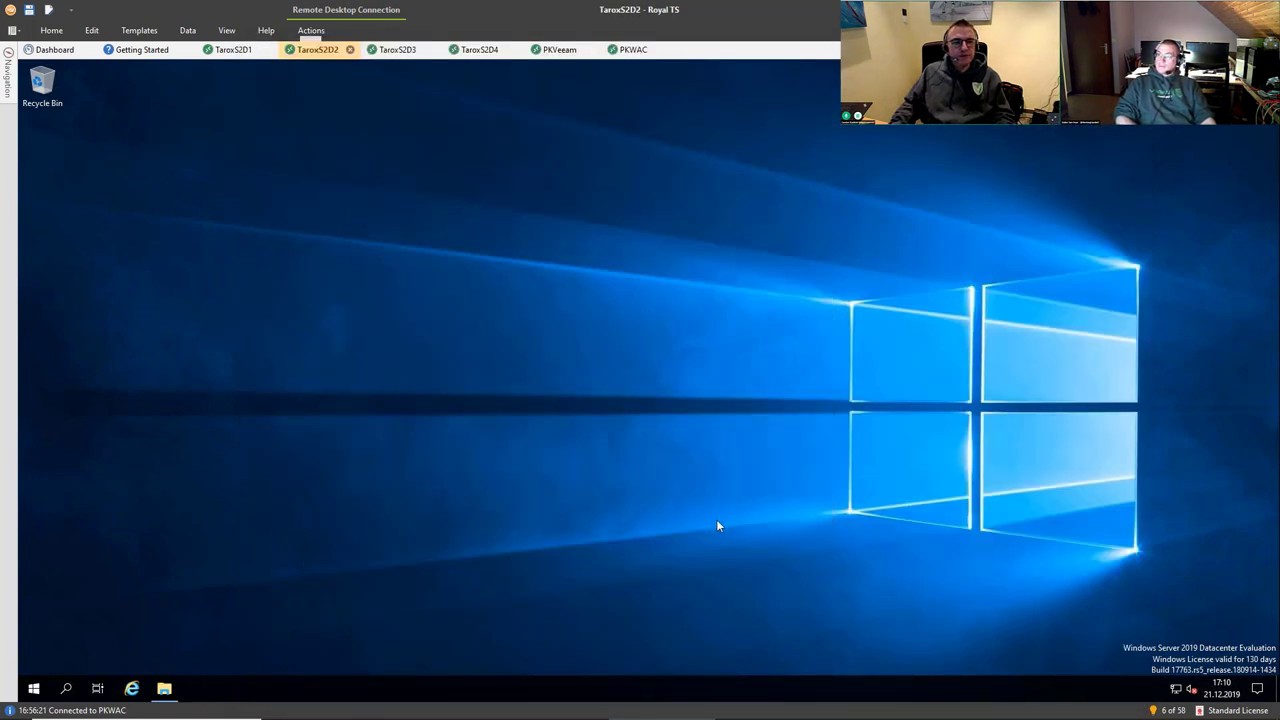
{"action": "left_click", "coordinate": [162, 690]}
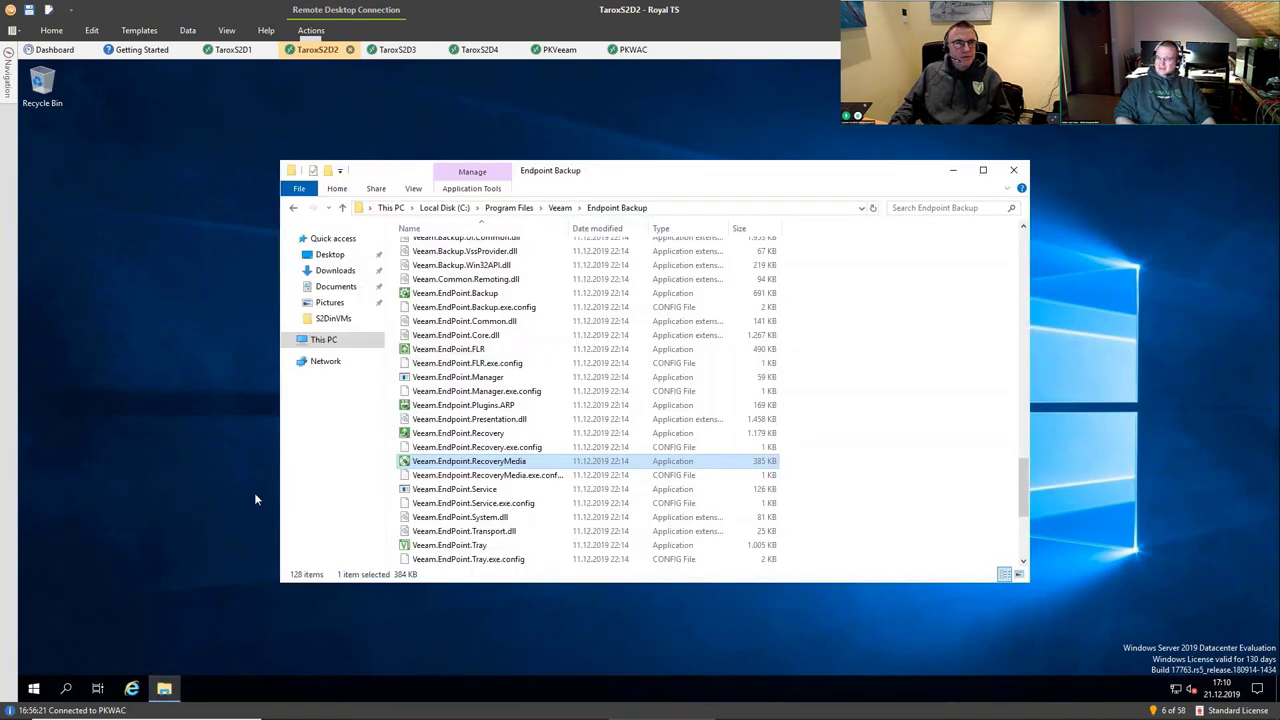
{"action": "left_click", "coordinate": [327, 341]}
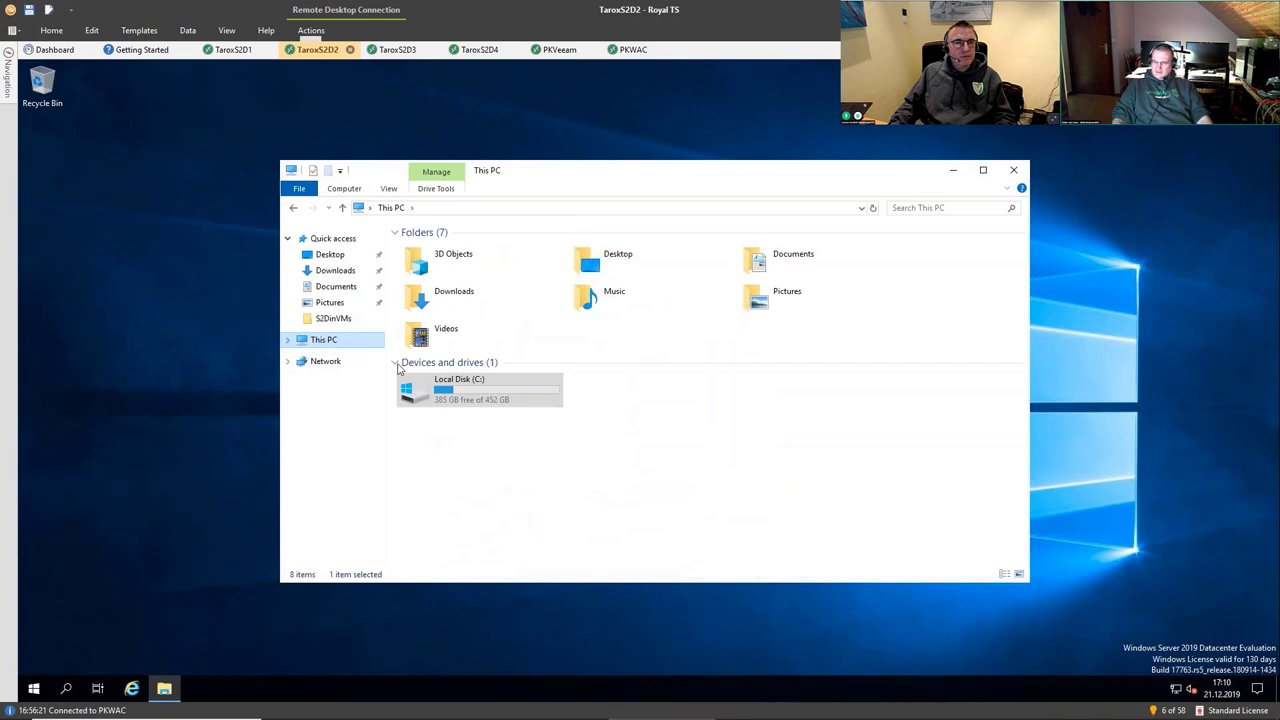
{"action": "double_click", "coordinate": [432, 392]}
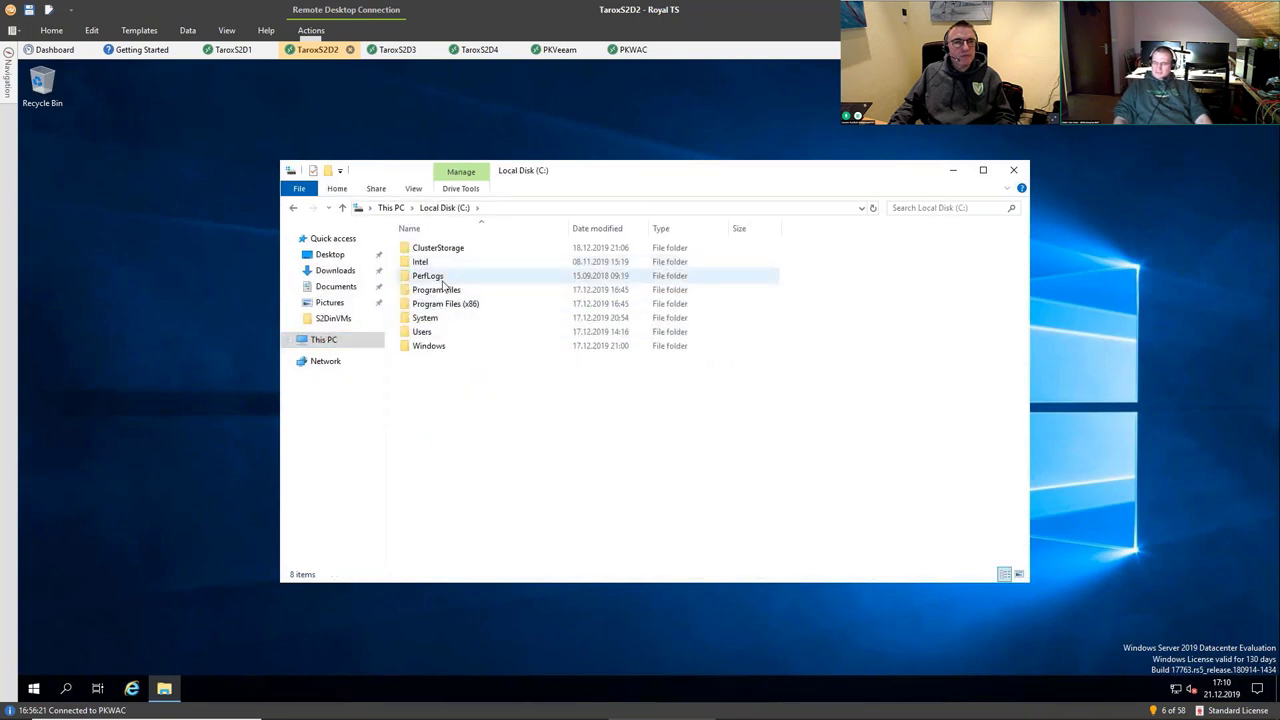
{"action": "double_click", "coordinate": [428, 331]}
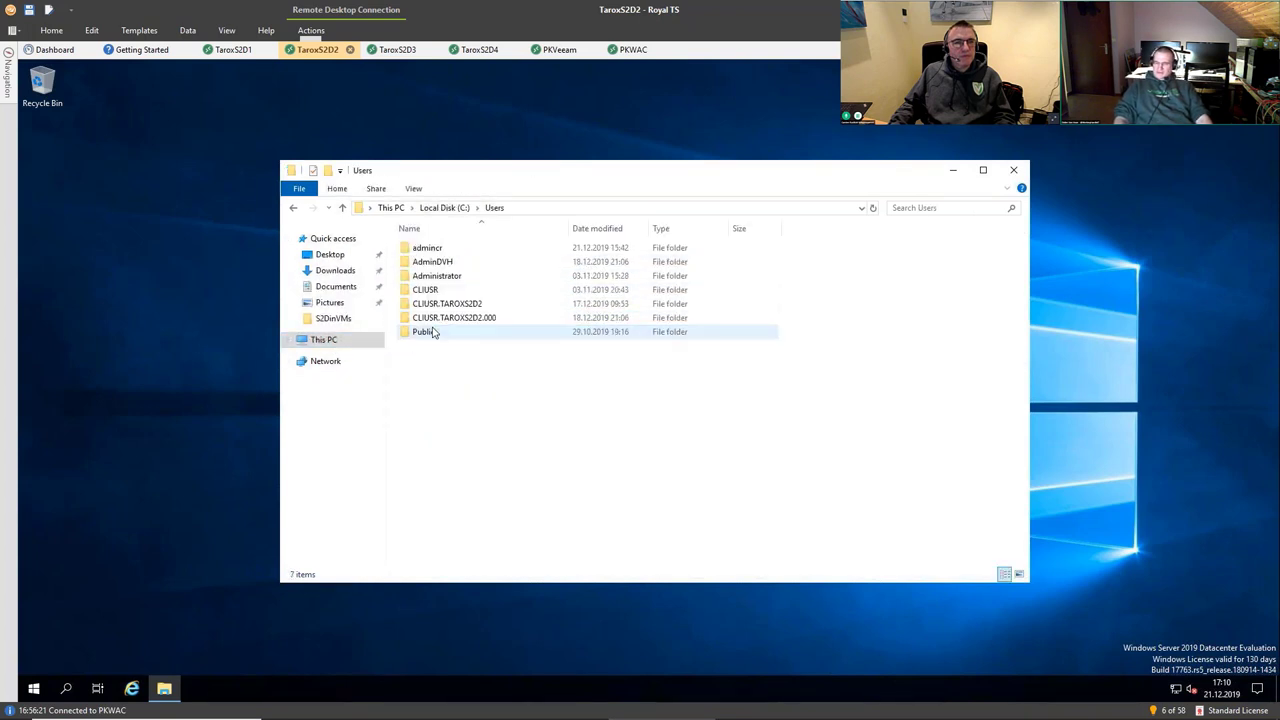
{"action": "double_click", "coordinate": [440, 250]}
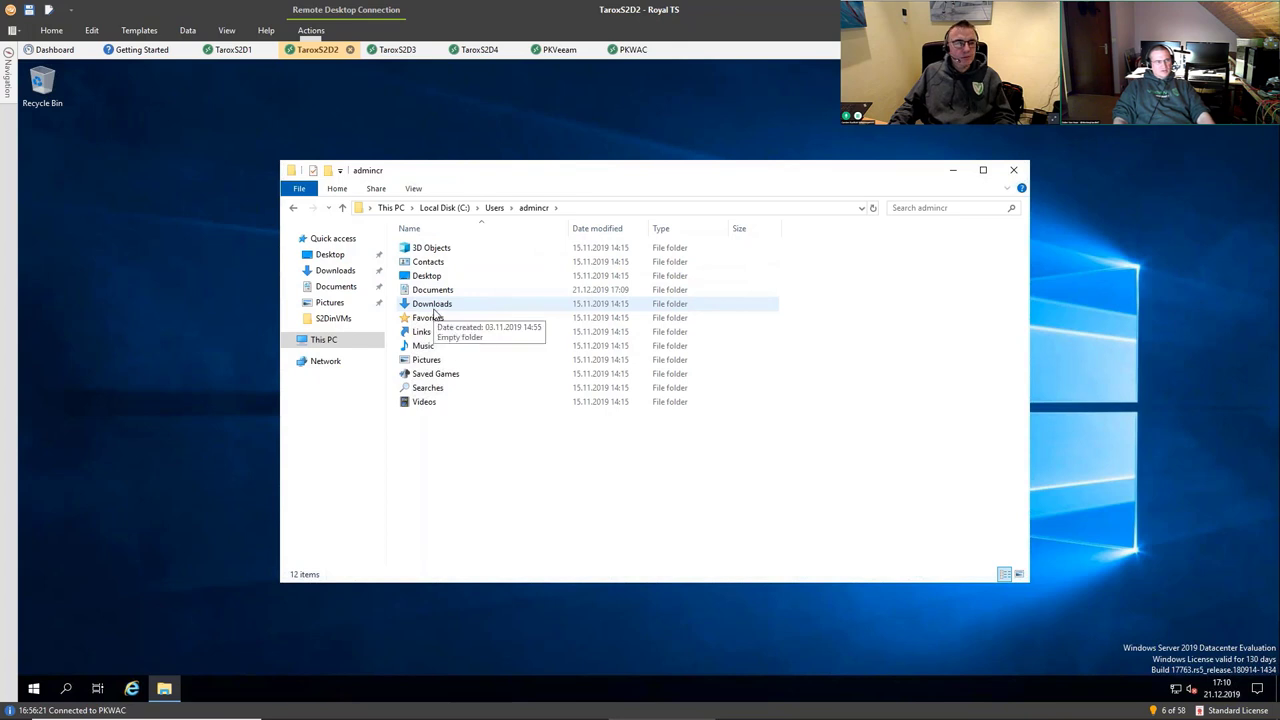
{"action": "left_click", "coordinate": [352, 290]}
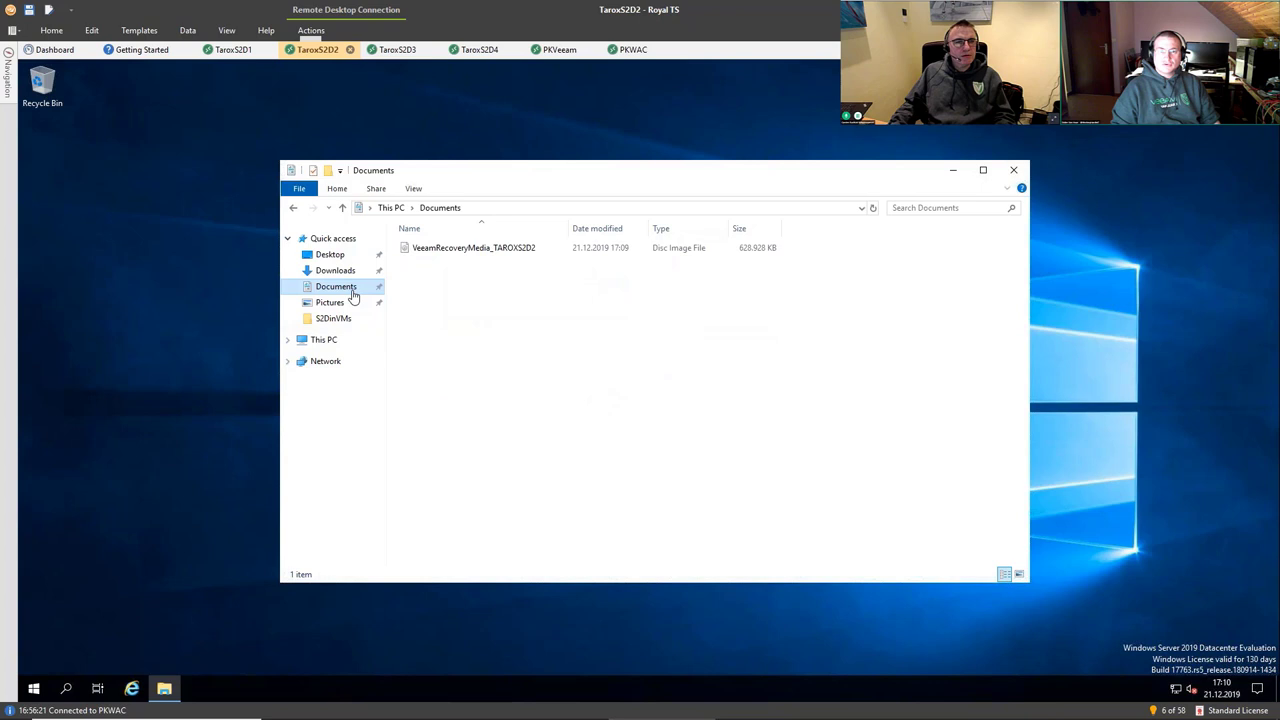
{"action": "right_click", "coordinate": [450, 252]}
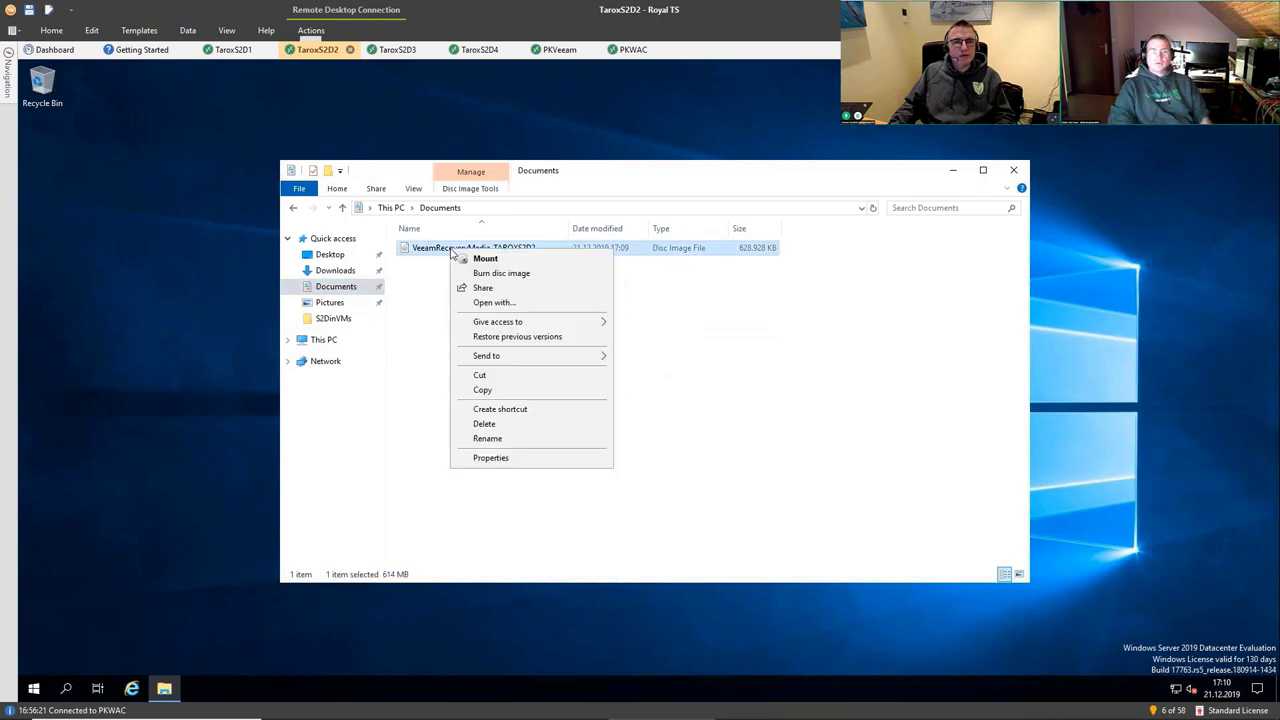
{"action": "left_click", "coordinate": [483, 391]}
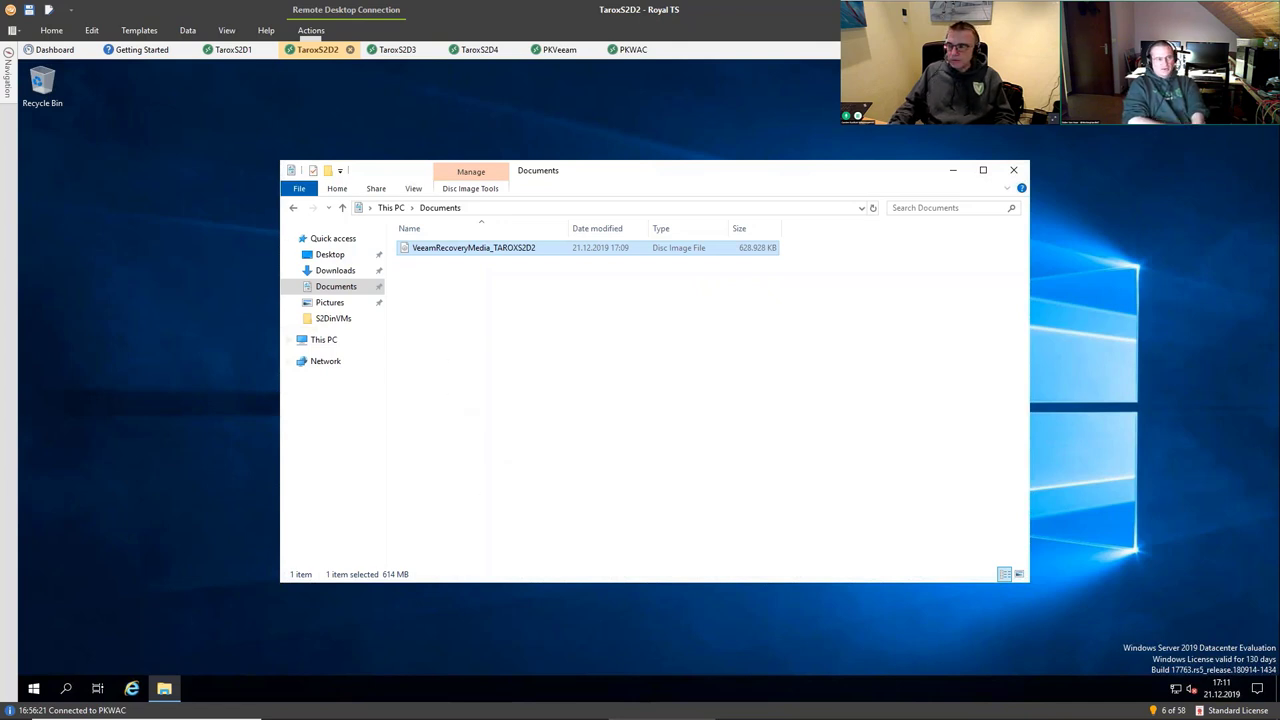
- Paste the copied recovery ISO into the Veeam folder on the local computer's Backup (E:) drive
{"action": "key", "text": "super"}
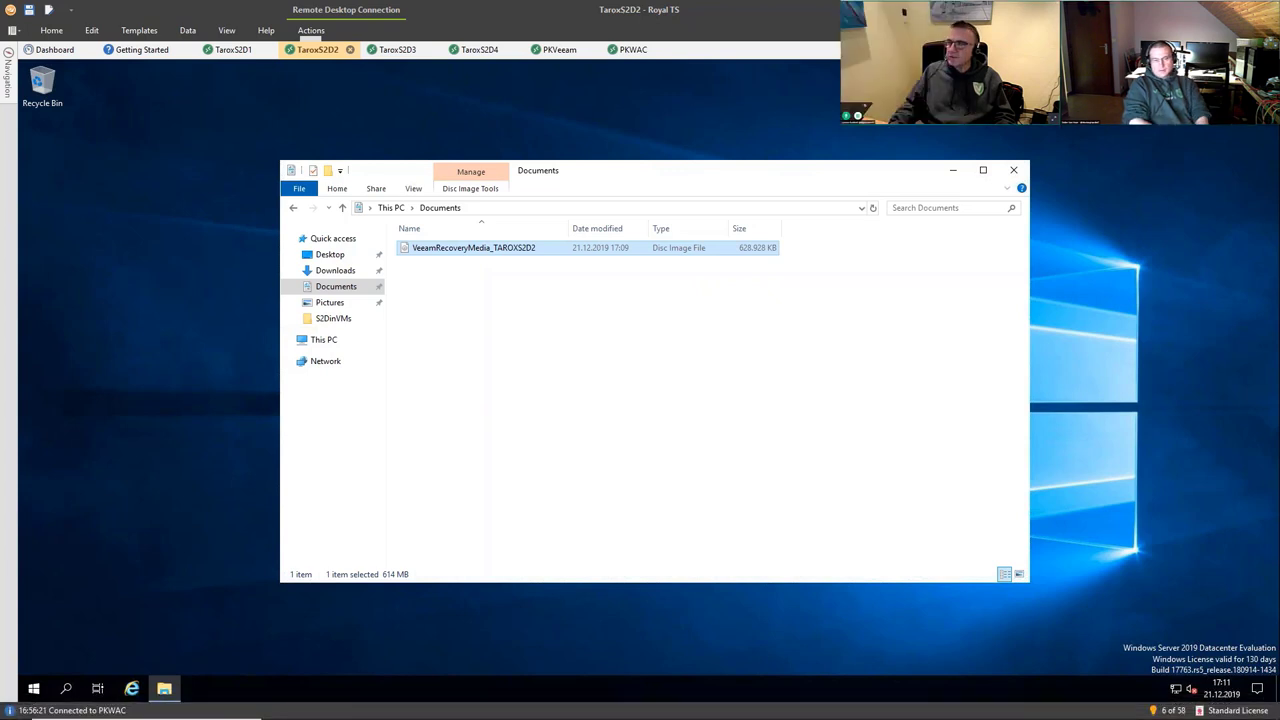
{"action": "key", "text": "super+e"}
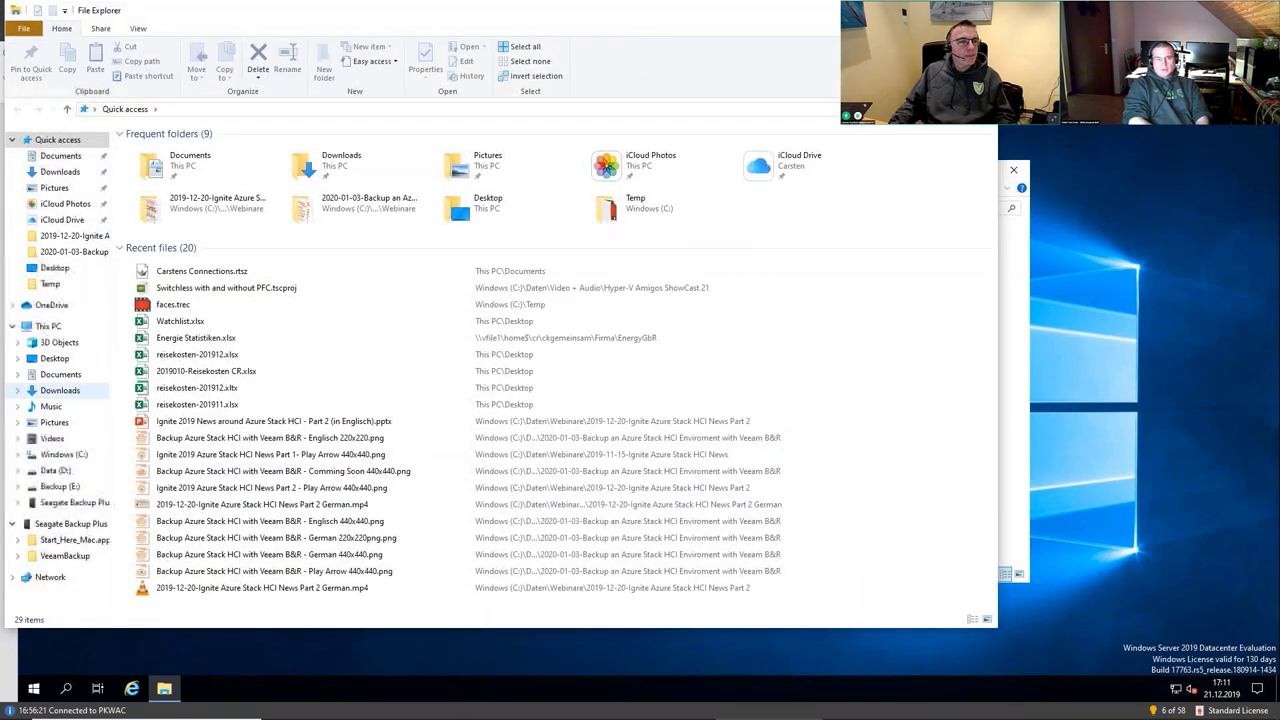
{"action": "left_click", "coordinate": [47, 327]}
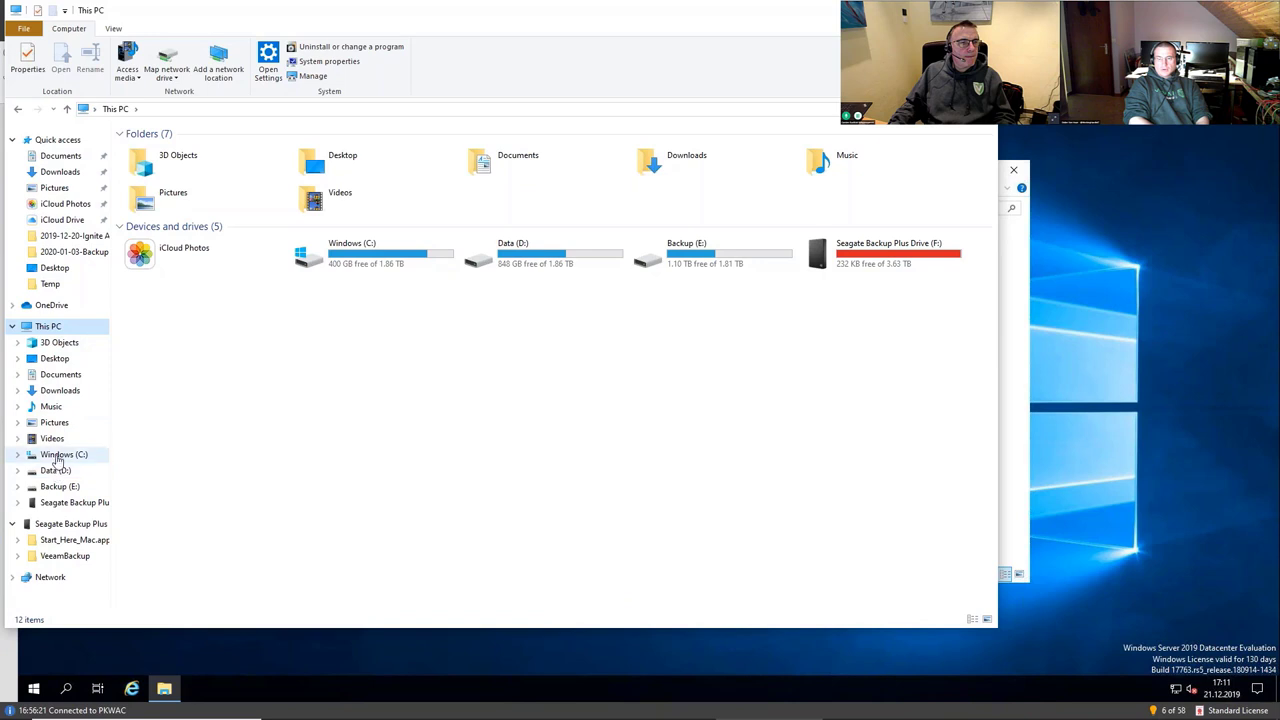
{"action": "double_click", "coordinate": [56, 456]}
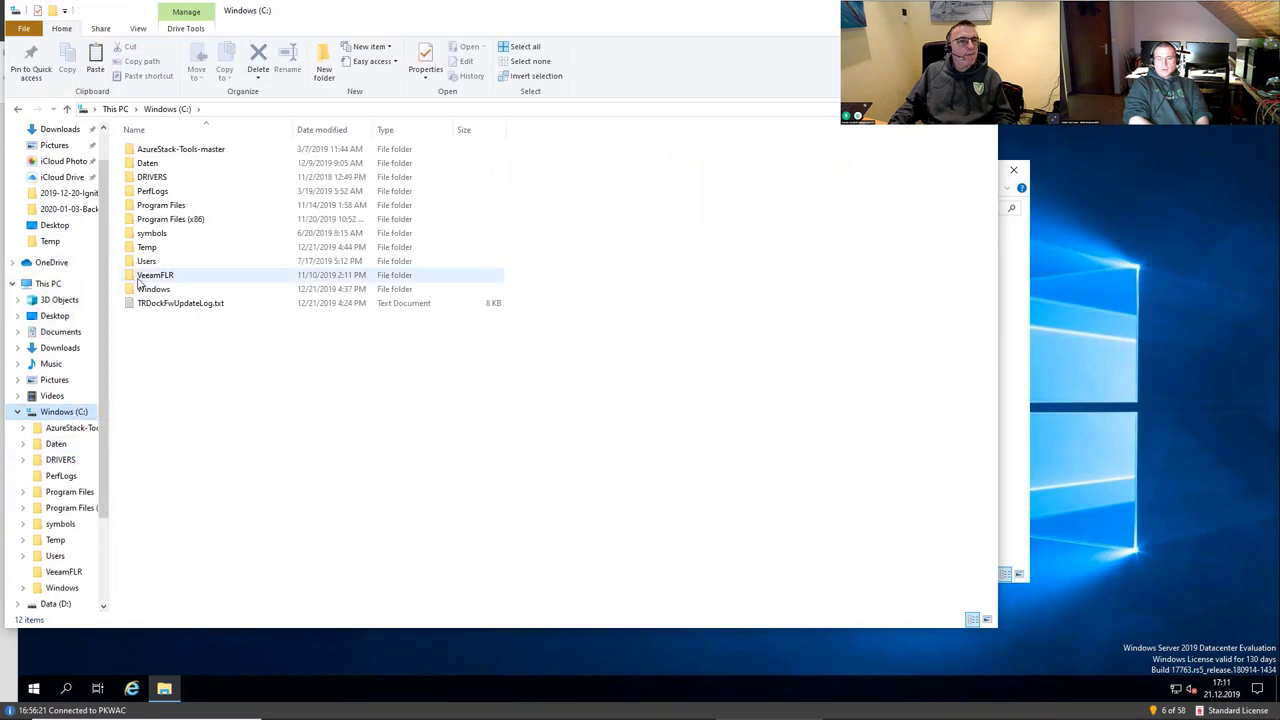
{"action": "left_click", "coordinate": [17, 411]}
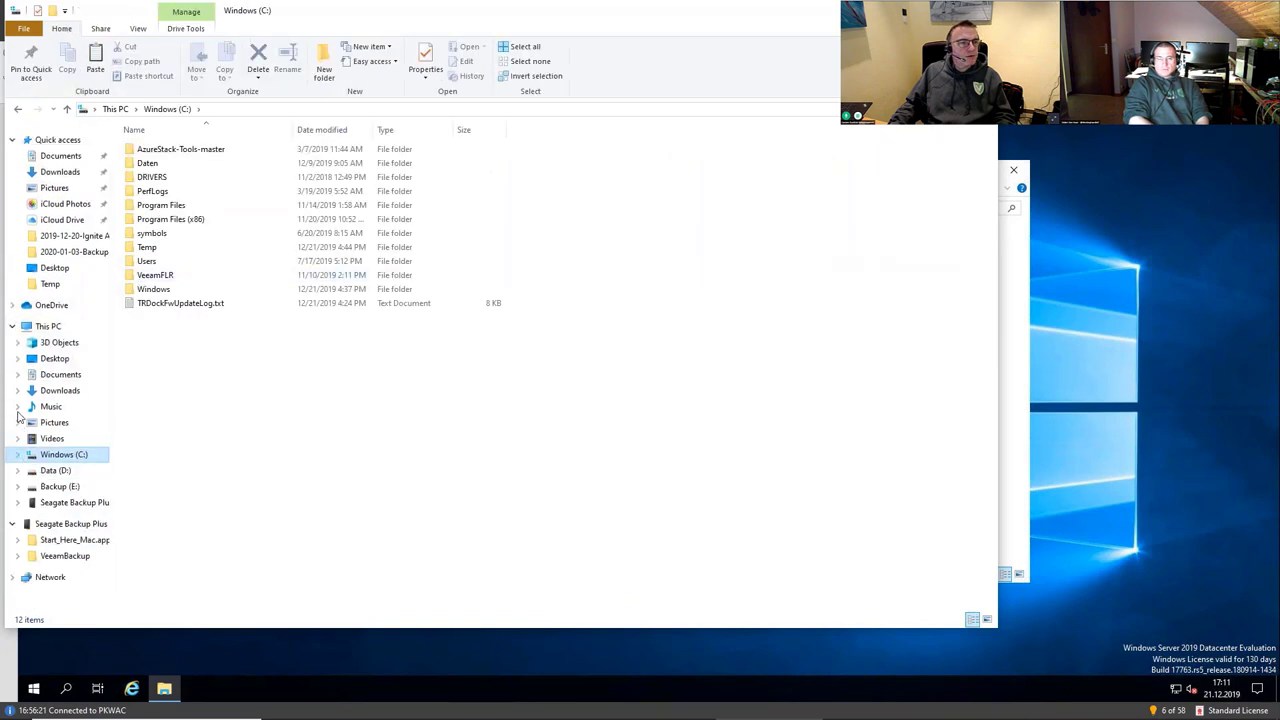
{"action": "left_click", "coordinate": [52, 489]}
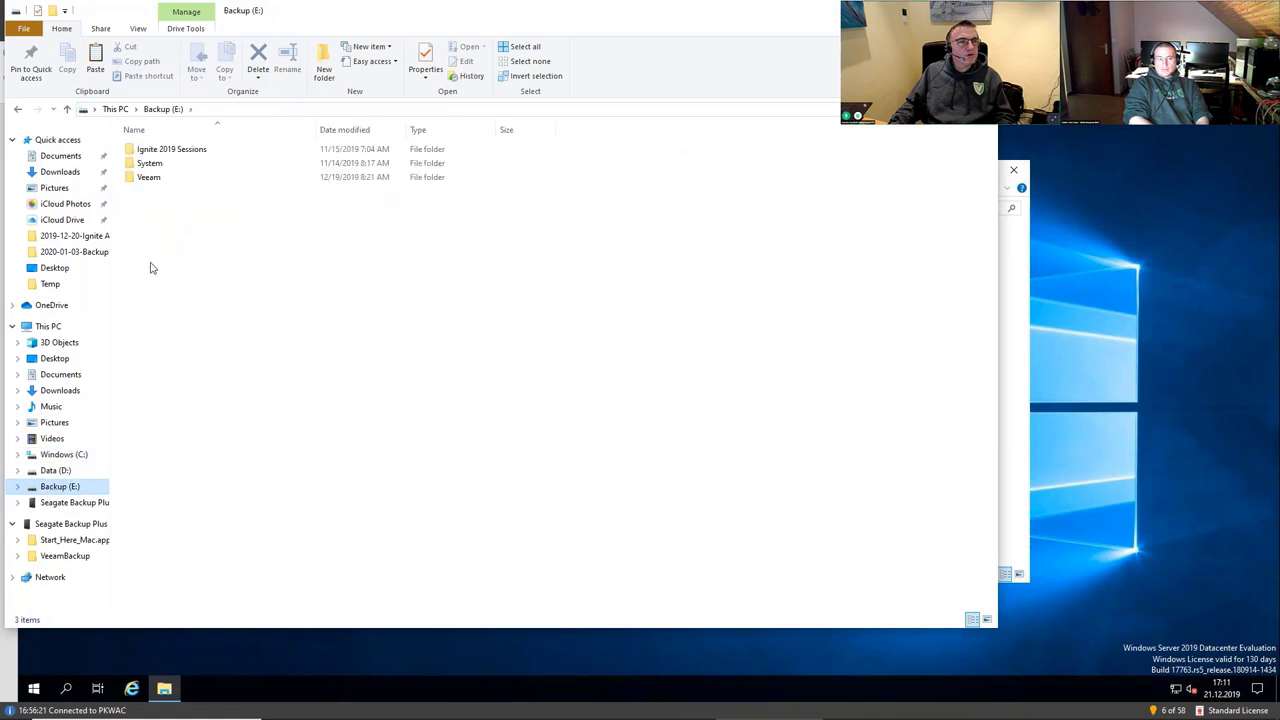
{"action": "left_click", "coordinate": [141, 179]}
{"action": "right_click", "coordinate": [178, 242]}
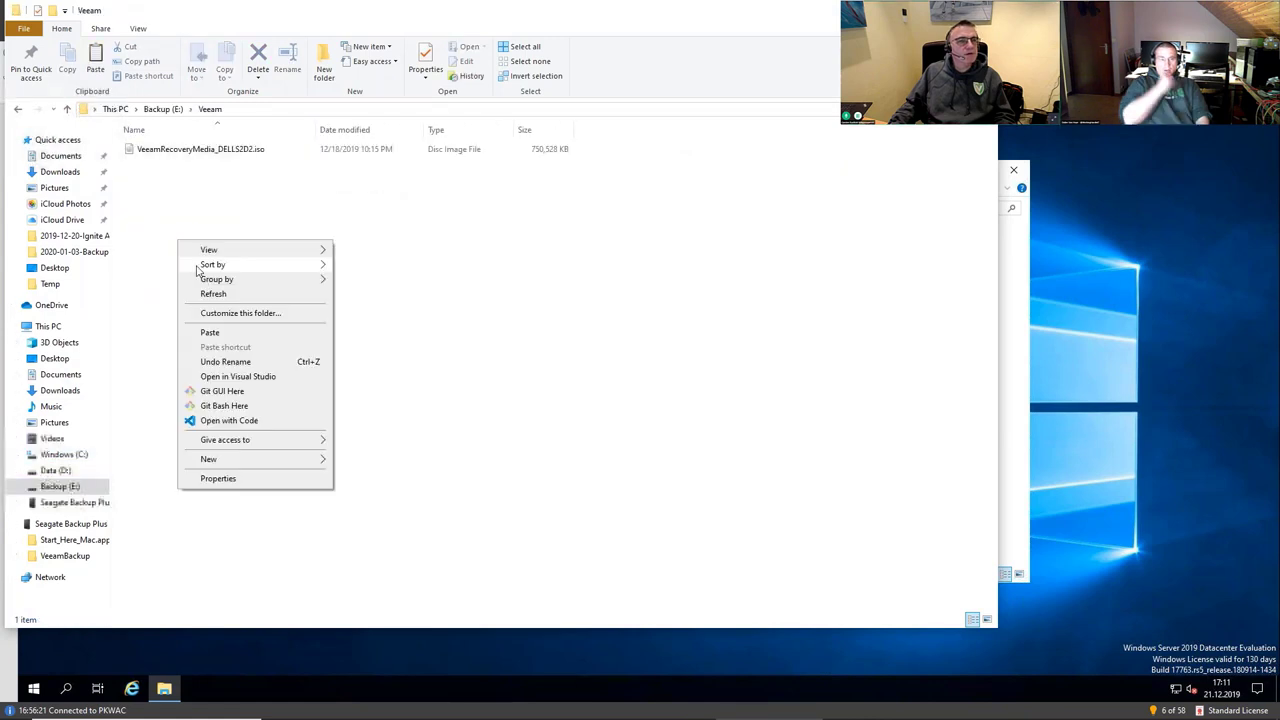
{"action": "left_click", "coordinate": [210, 332]}
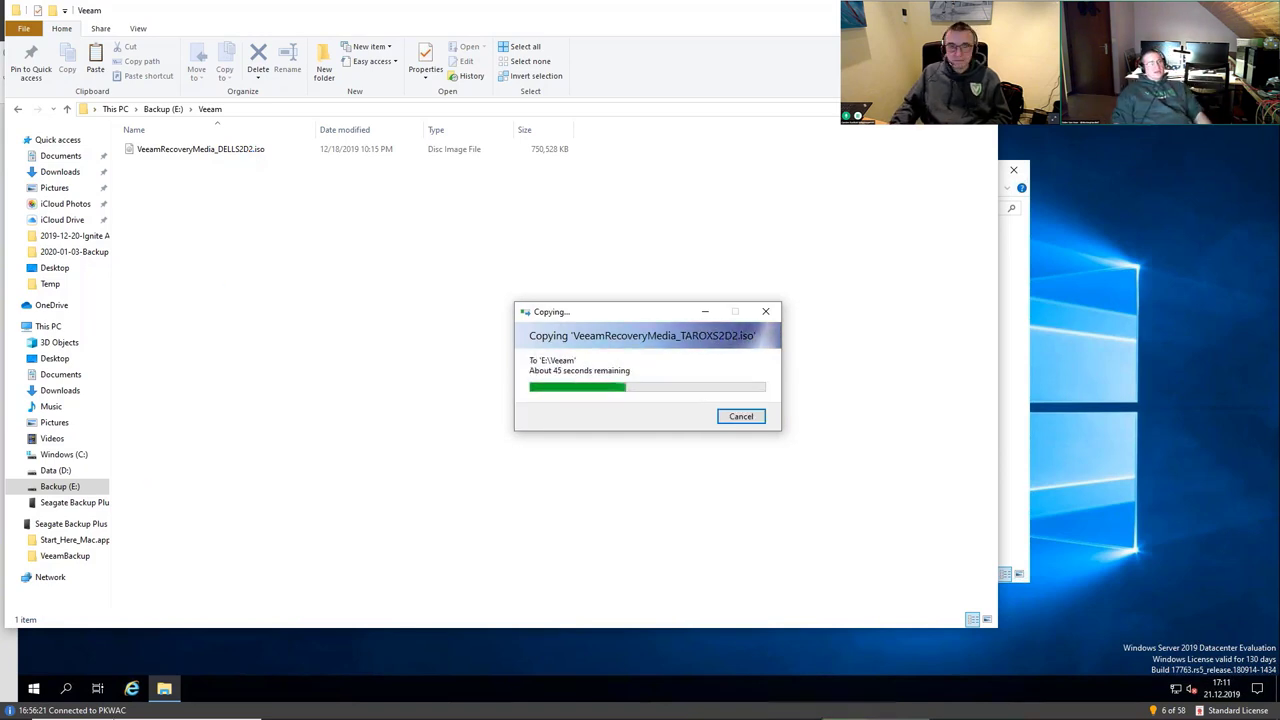
- Switch to the Intel BMC web console in Chrome, launch virtual media over HTML5 and minimize the local Veeam folder window
{"action": "mouse_move", "coordinate": [700, 716]}
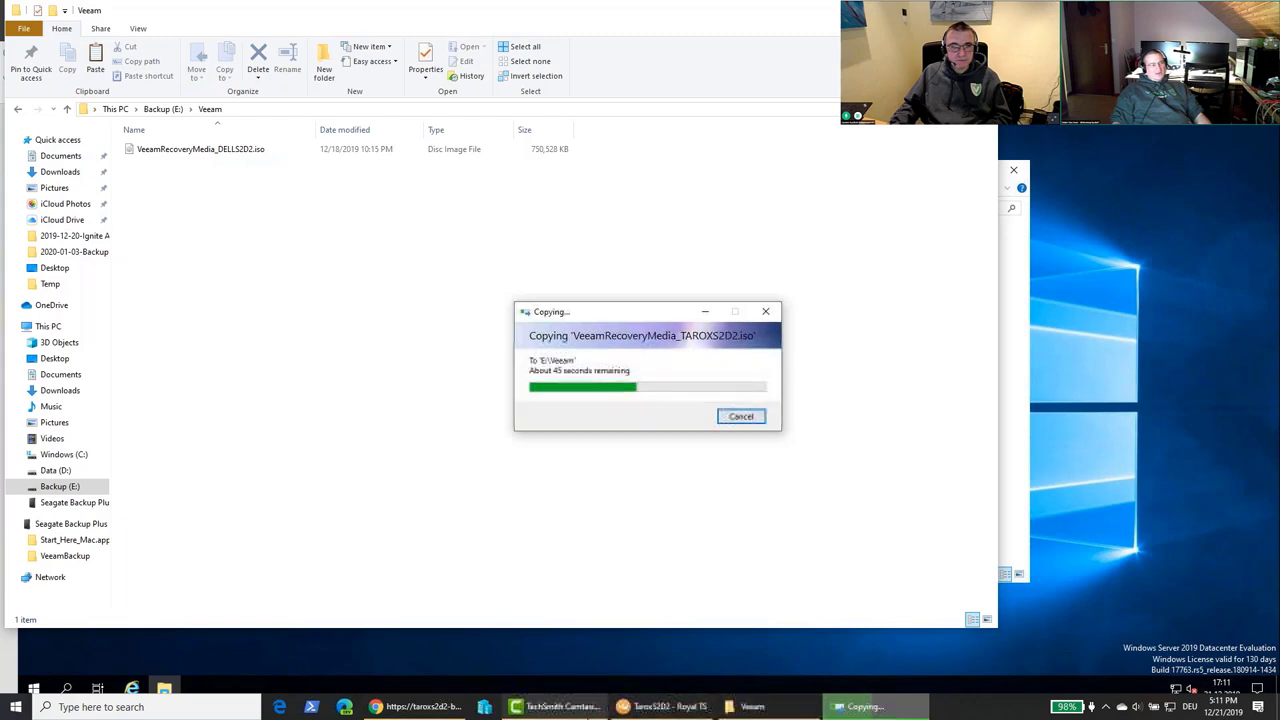
{"action": "left_click", "coordinate": [425, 707]}
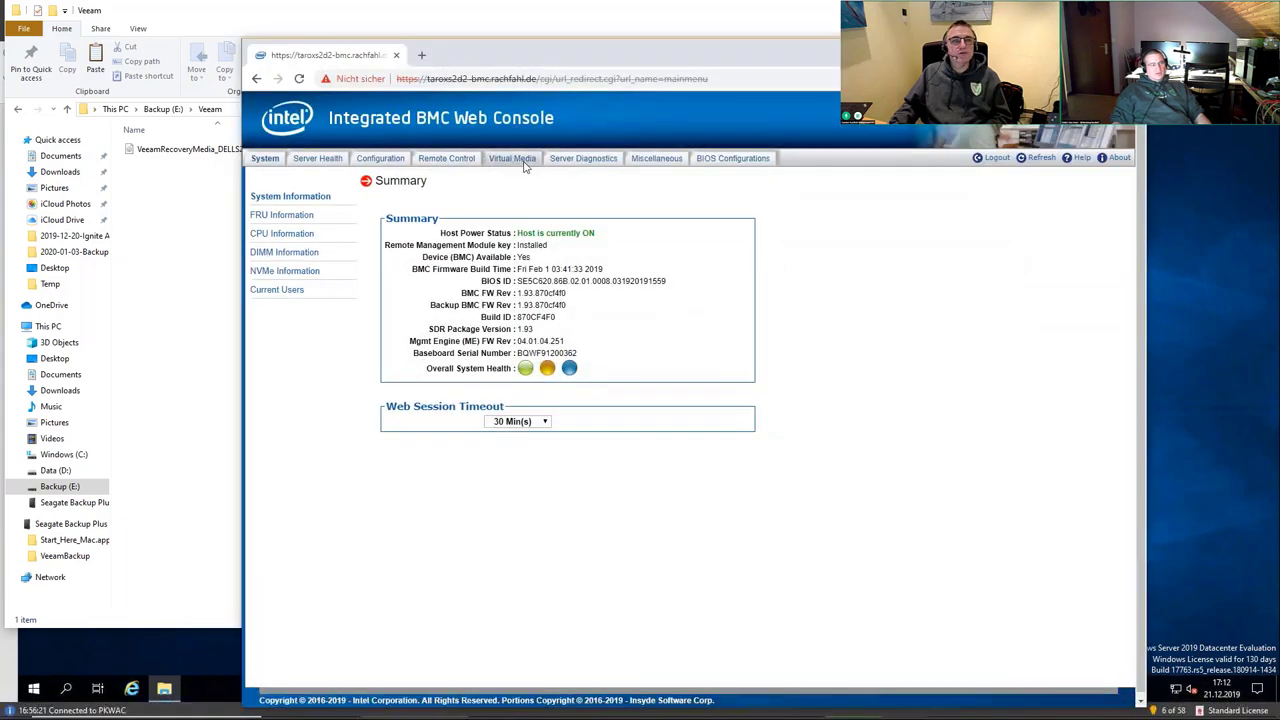
{"action": "left_click", "coordinate": [512, 158]}
{"action": "left_click_drag", "start_coordinate": [575, 48], "coordinate": [528, 83]}
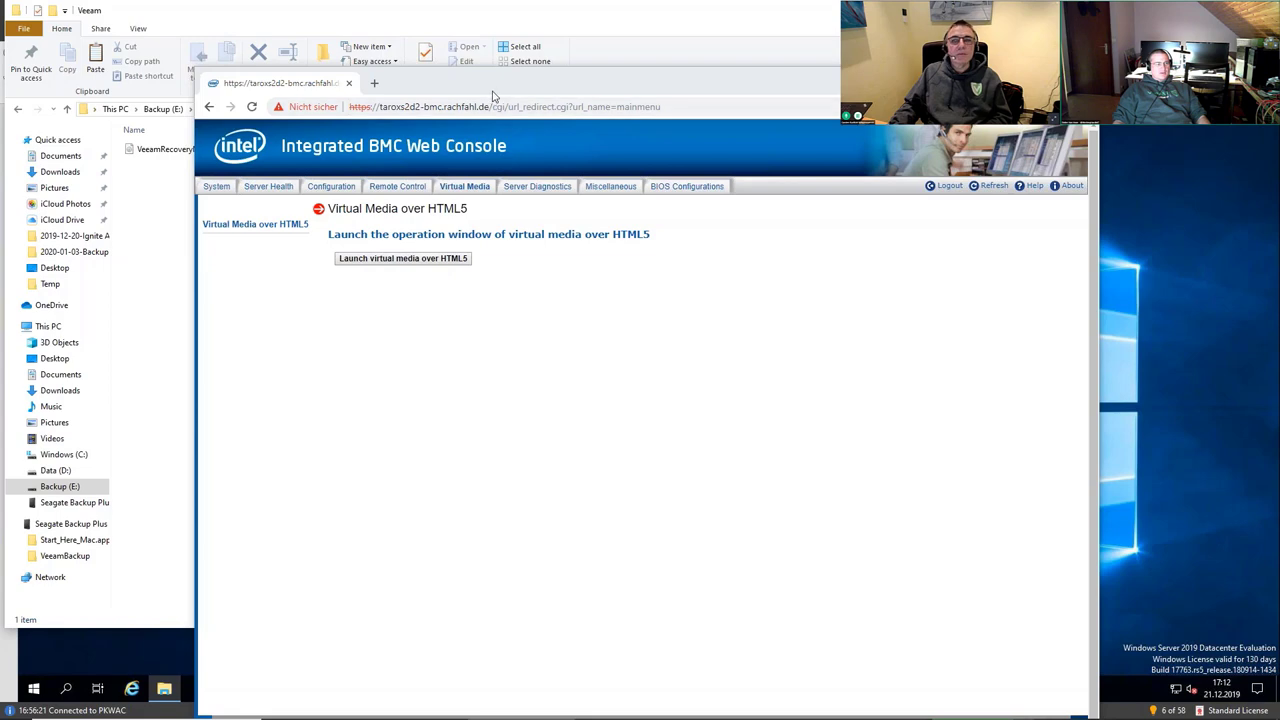
{"action": "left_click_drag", "start_coordinate": [493, 94], "coordinate": [515, 41]}
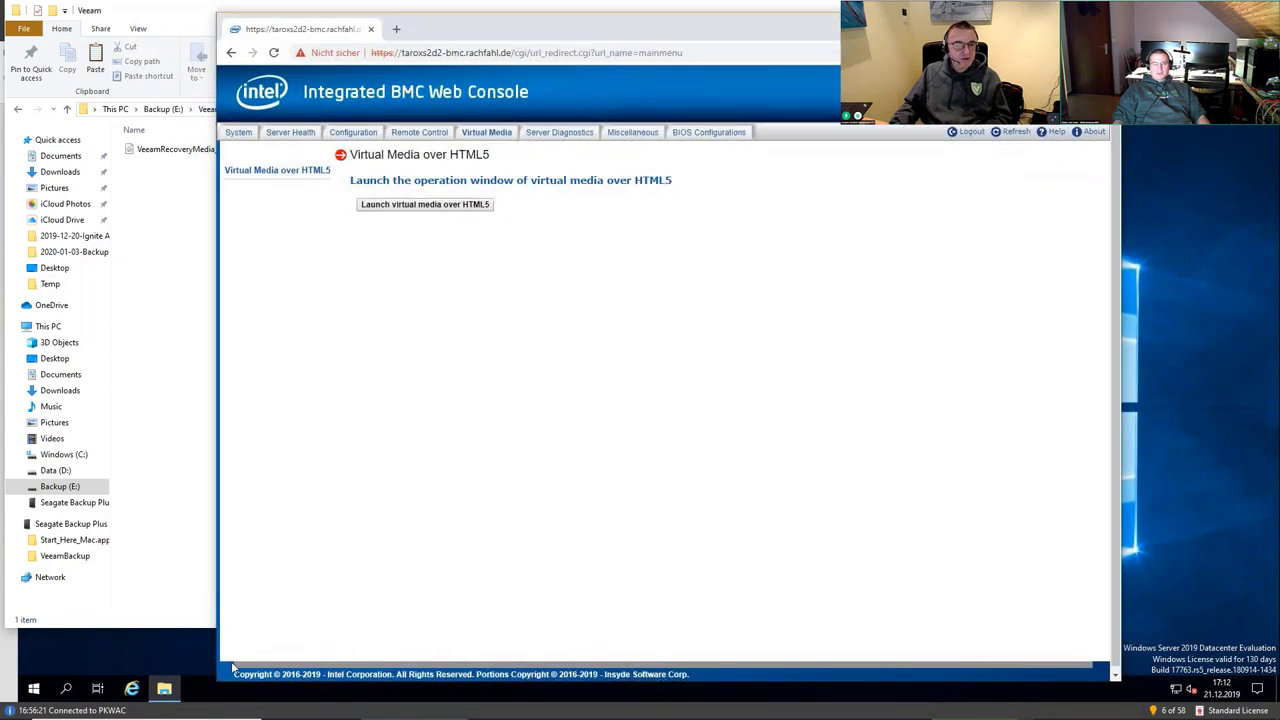
{"action": "mouse_move", "coordinate": [231, 716]}
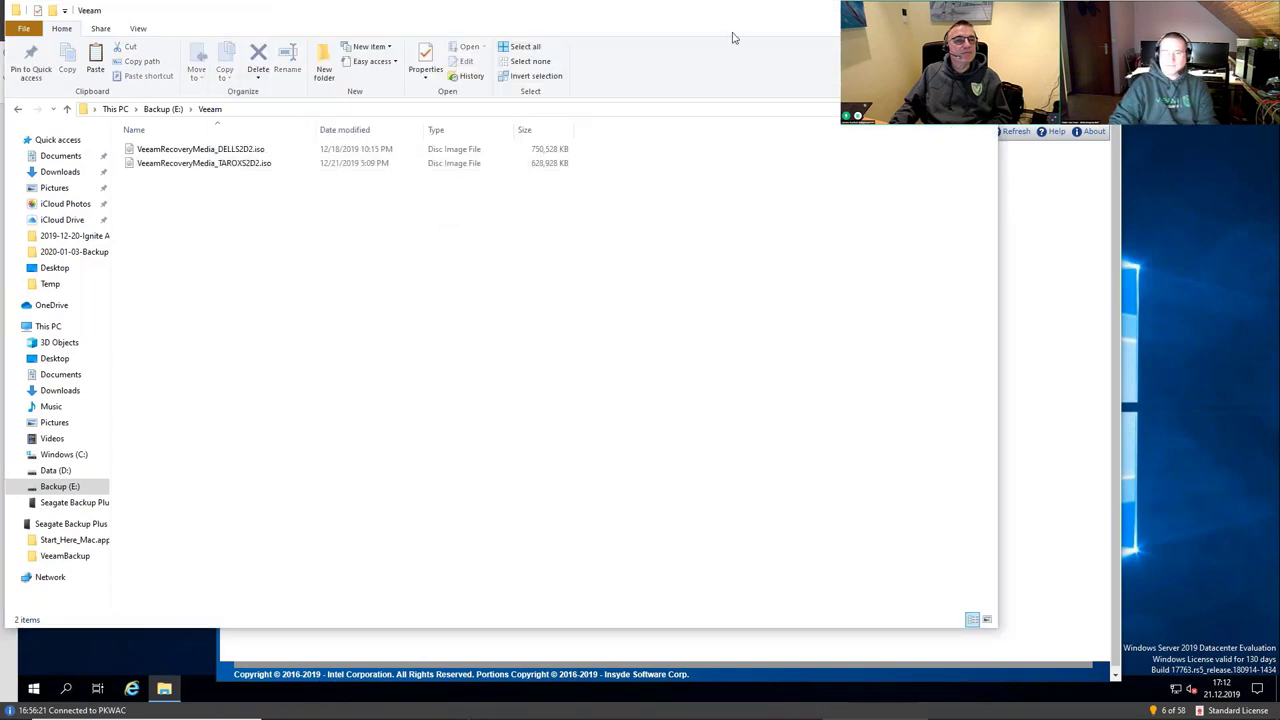
{"action": "left_click", "coordinate": [905, 10]}
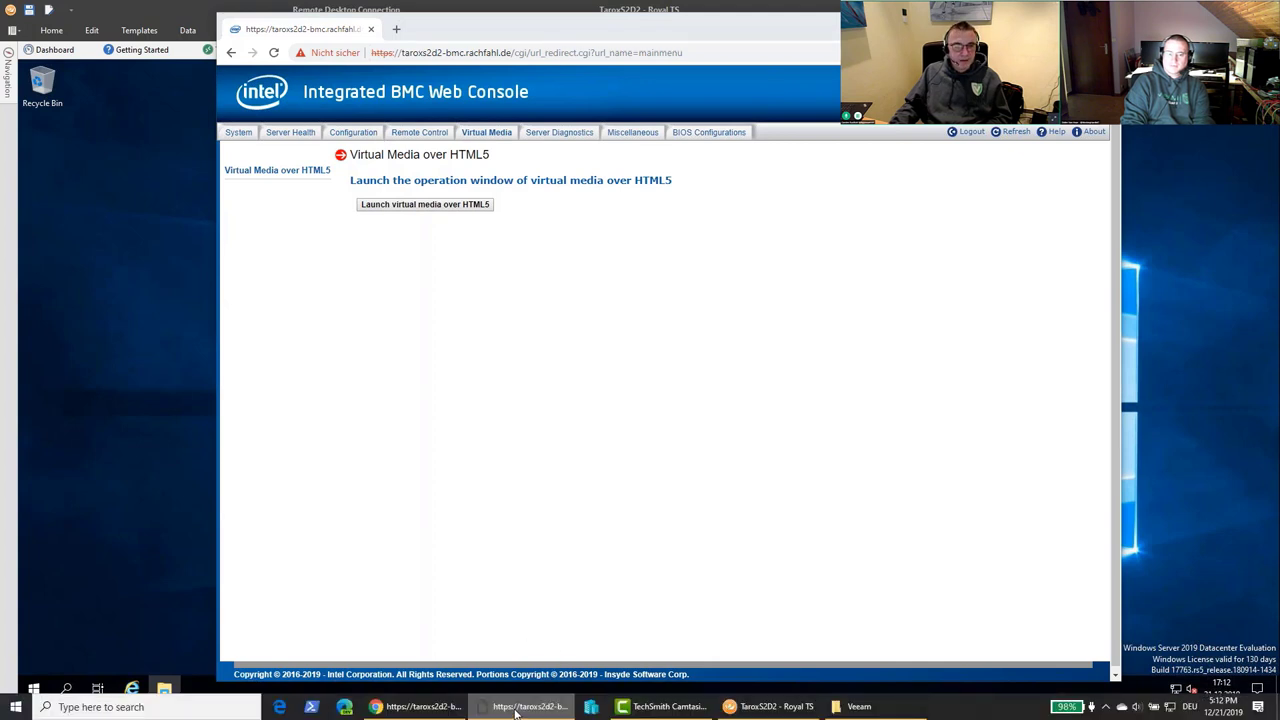
{"action": "right_click", "coordinate": [516, 710]}
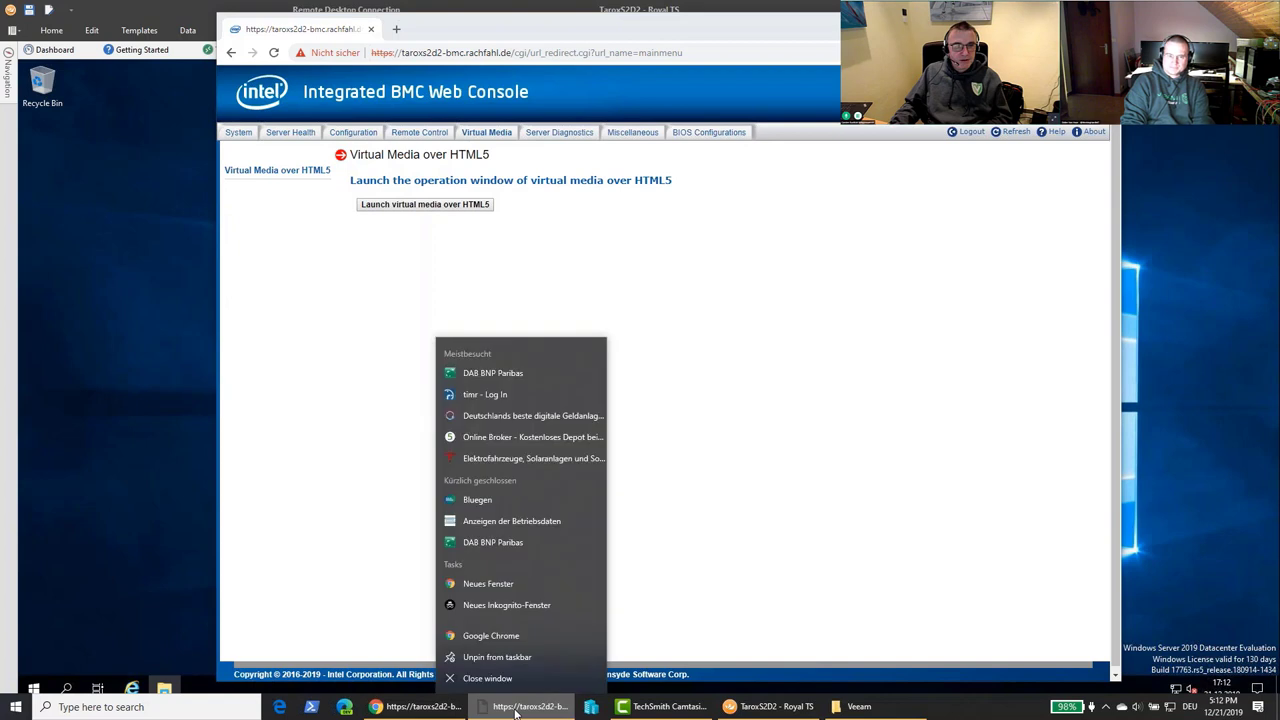
{"action": "left_click", "coordinate": [694, 586]}
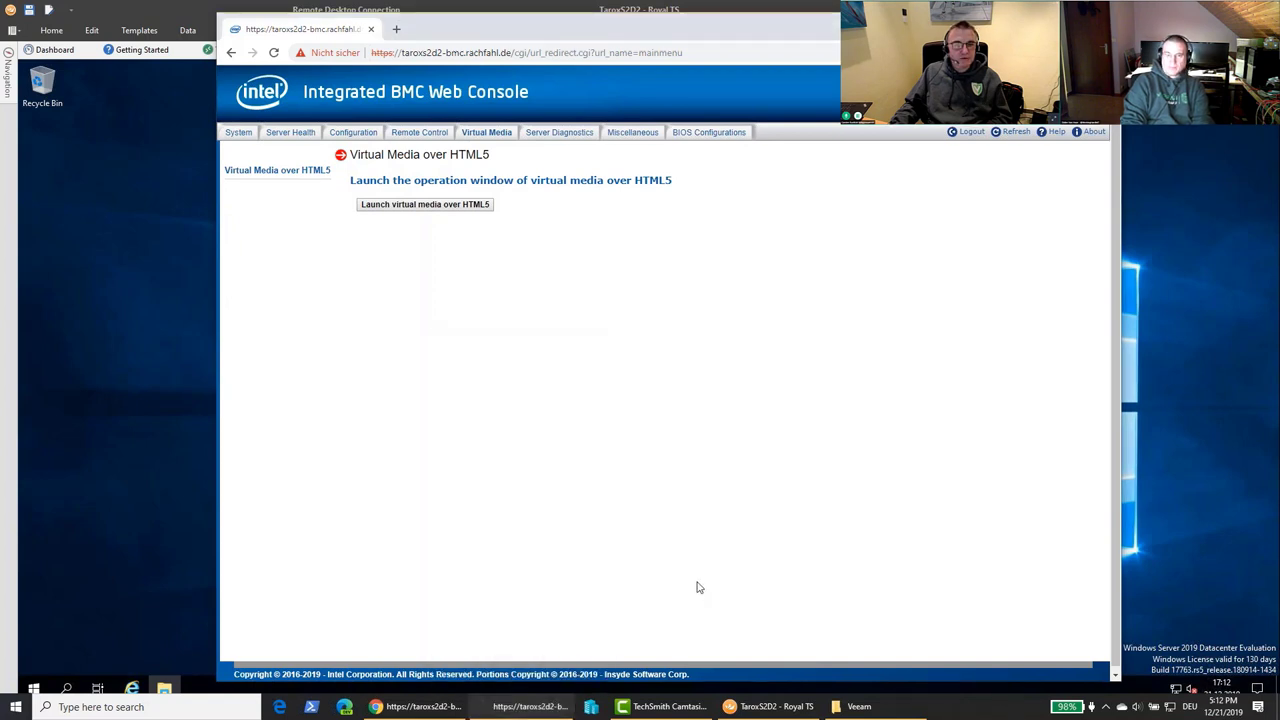
{"action": "key", "text": "alt+Tab"}
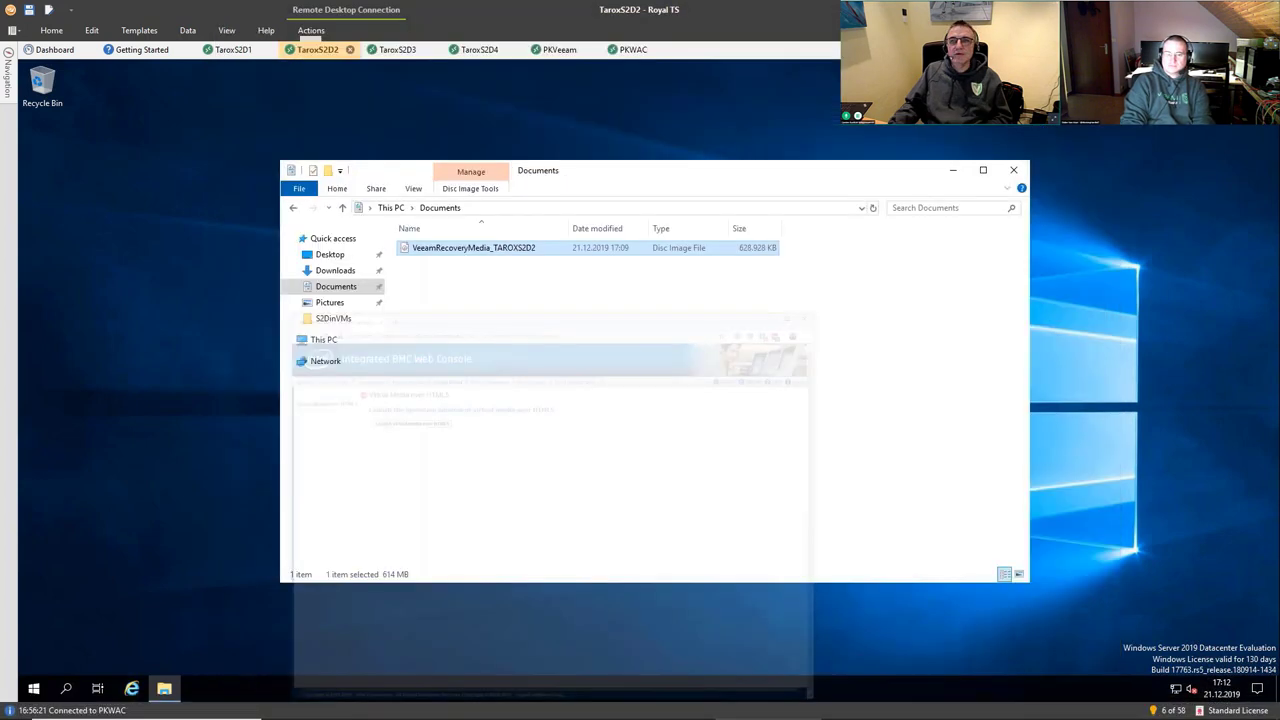
{"action": "key", "text": "super+d"}
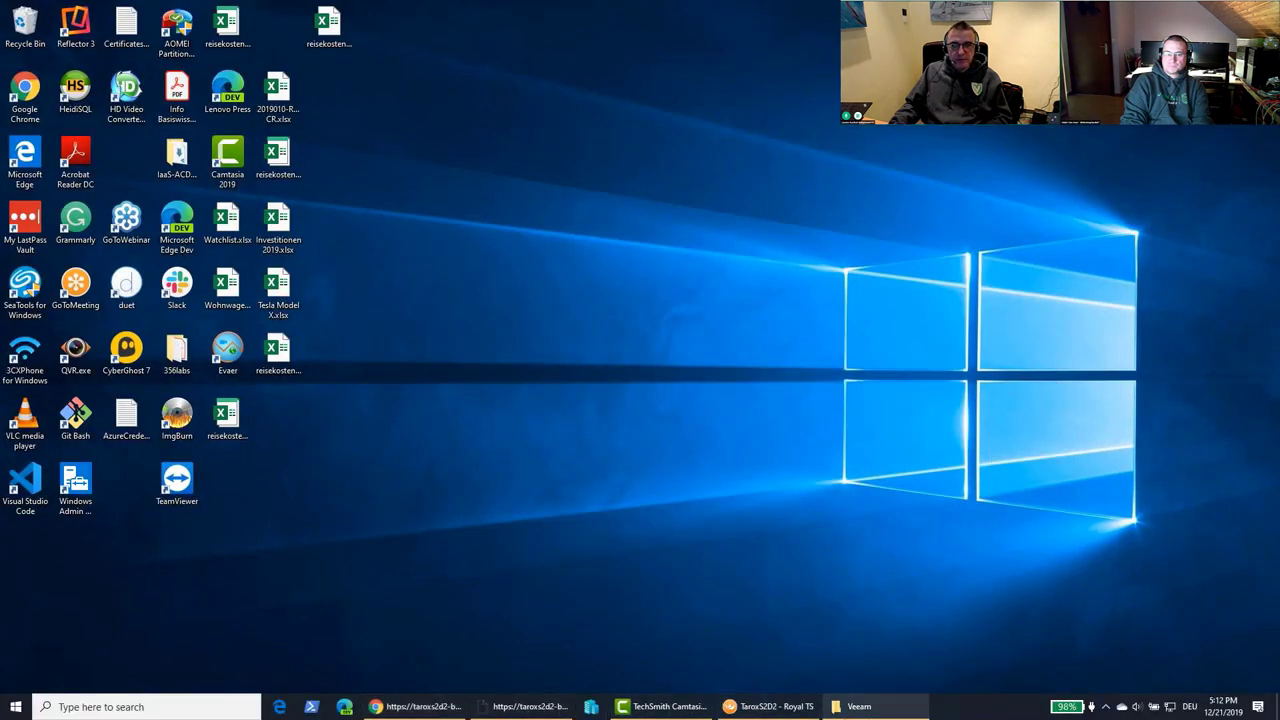
{"action": "right_click", "coordinate": [525, 710]}
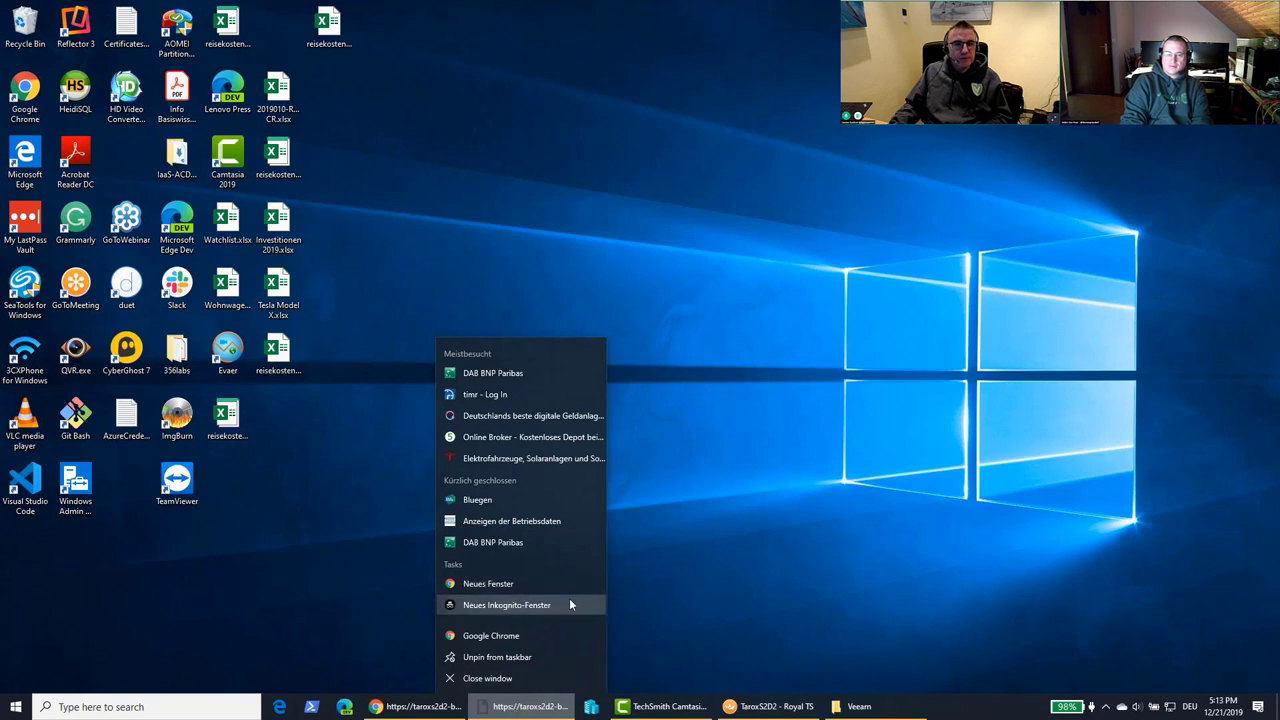
{"action": "left_click", "coordinate": [530, 657]}
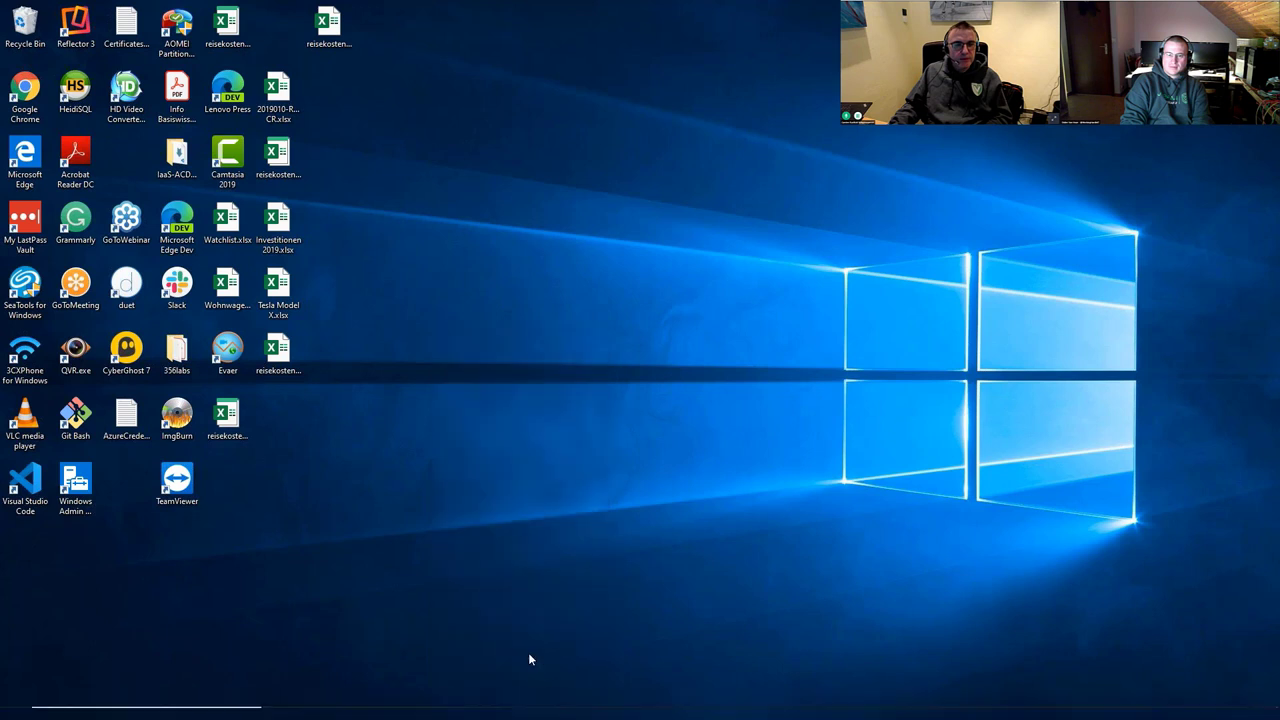
- Bring the Virtual Media over HTML5 window into view by maximizing it
{"action": "mouse_move", "coordinate": [504, 709]}
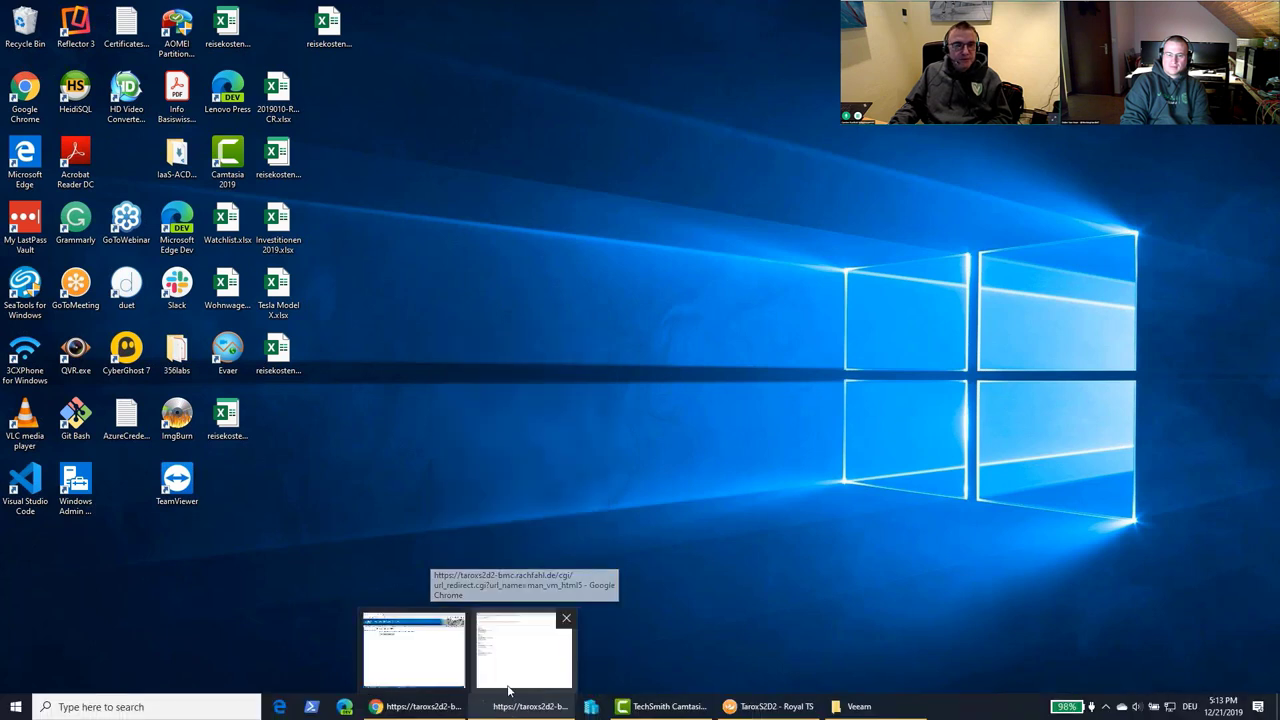
{"action": "right_click", "coordinate": [508, 686]}
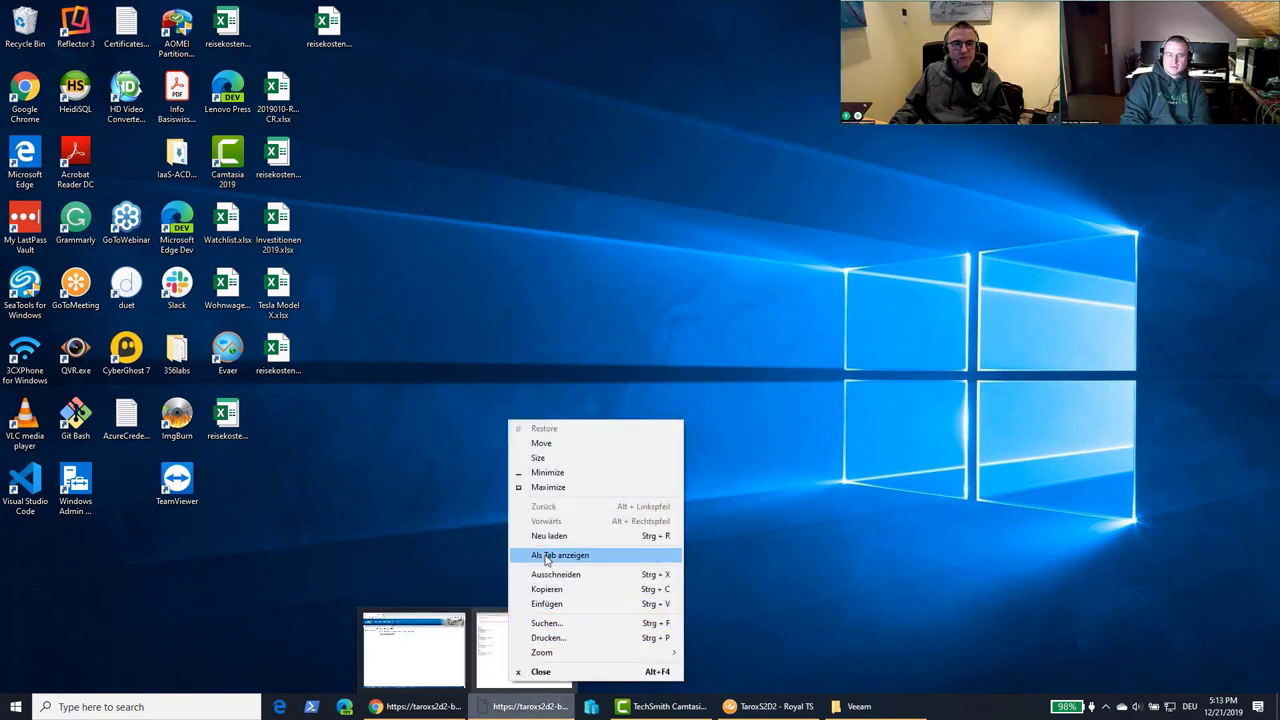
{"action": "left_click", "coordinate": [556, 492]}
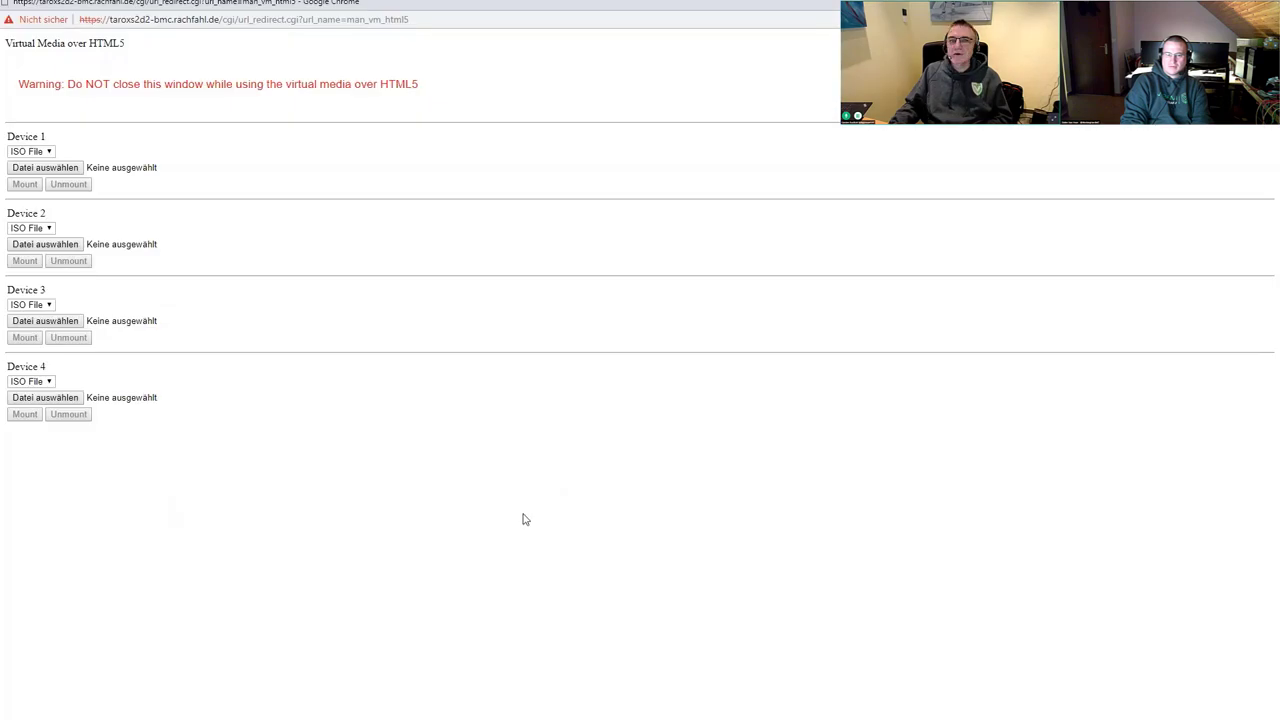
{"action": "double_click", "coordinate": [384, 8]}
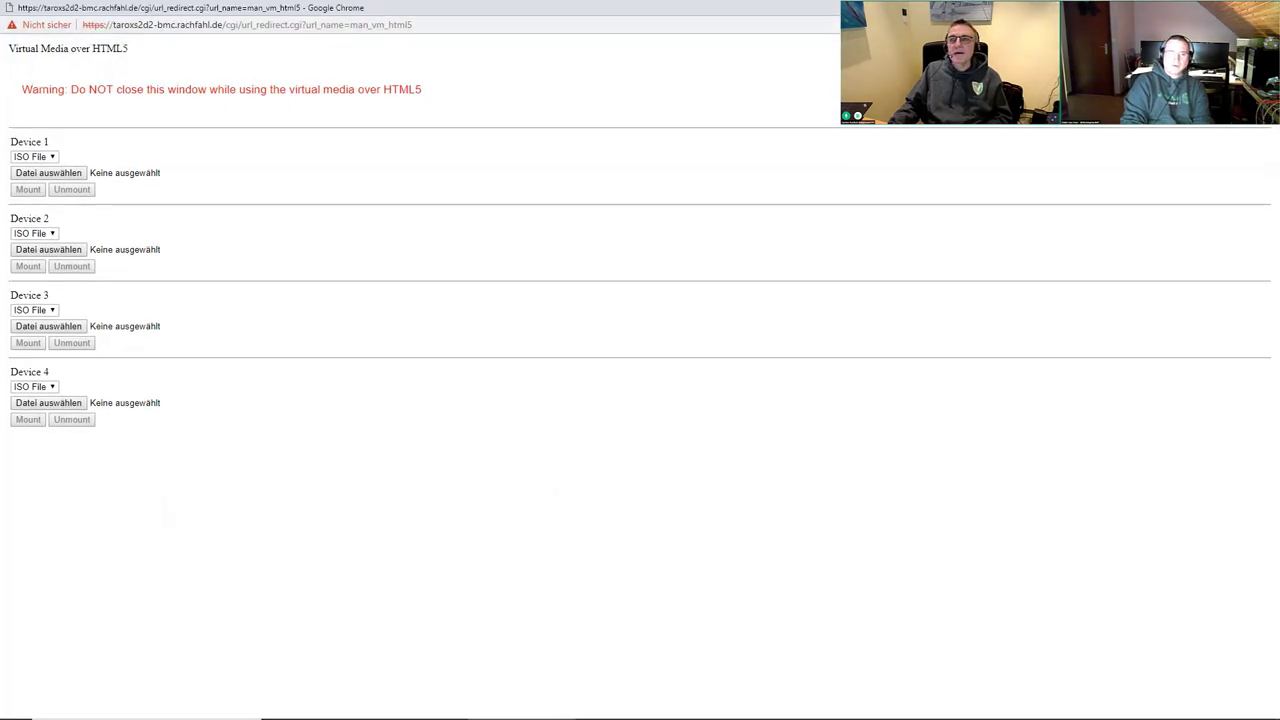
{"action": "double_click", "coordinate": [545, 12]}
{"action": "key", "text": "super+Down"}
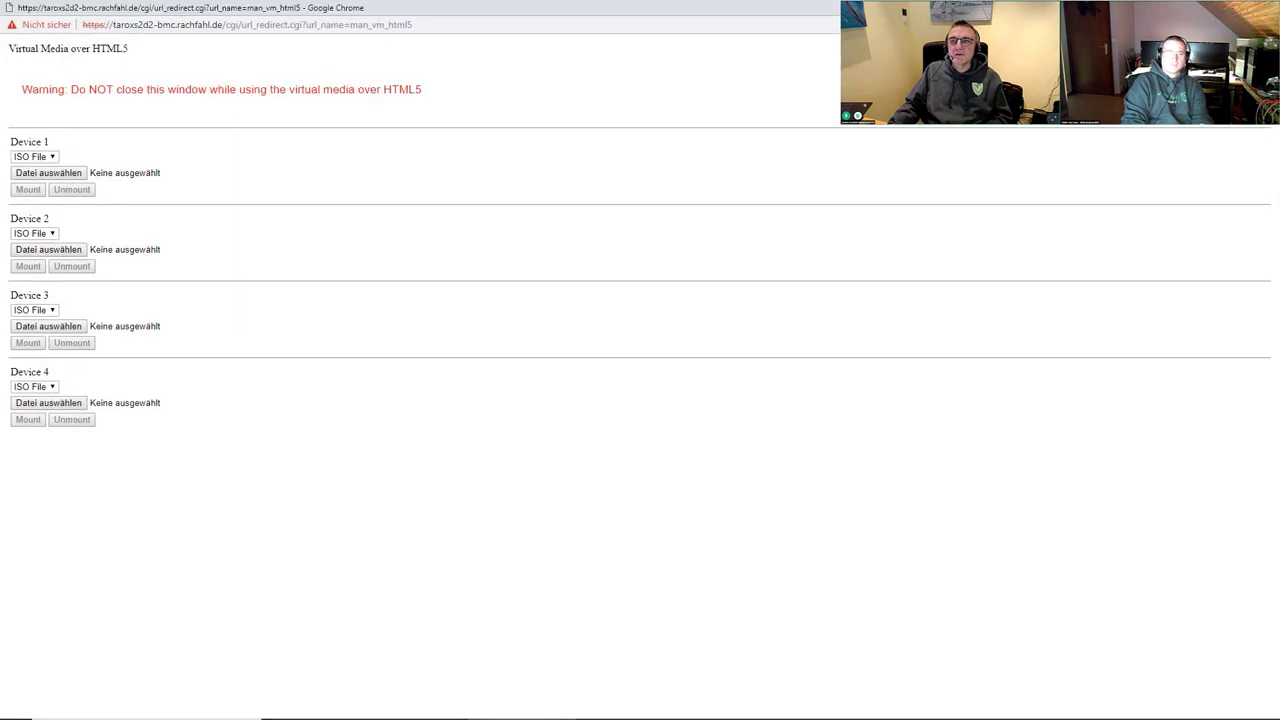
- Select VeeamRecoveryMedia_TAROXS2D2.iso from the Veeam folder on Backup (E:) for Device 1 and mount it
{"action": "left_click", "coordinate": [28, 176]}
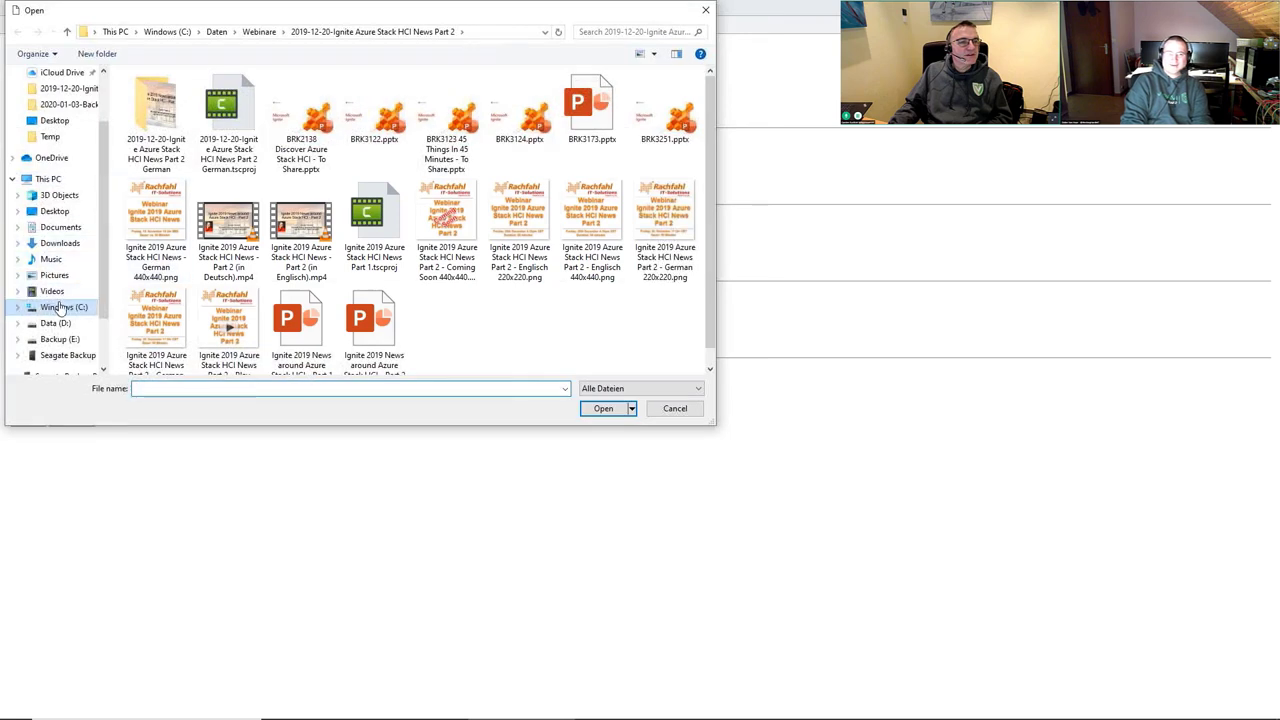
{"action": "left_click", "coordinate": [60, 310]}
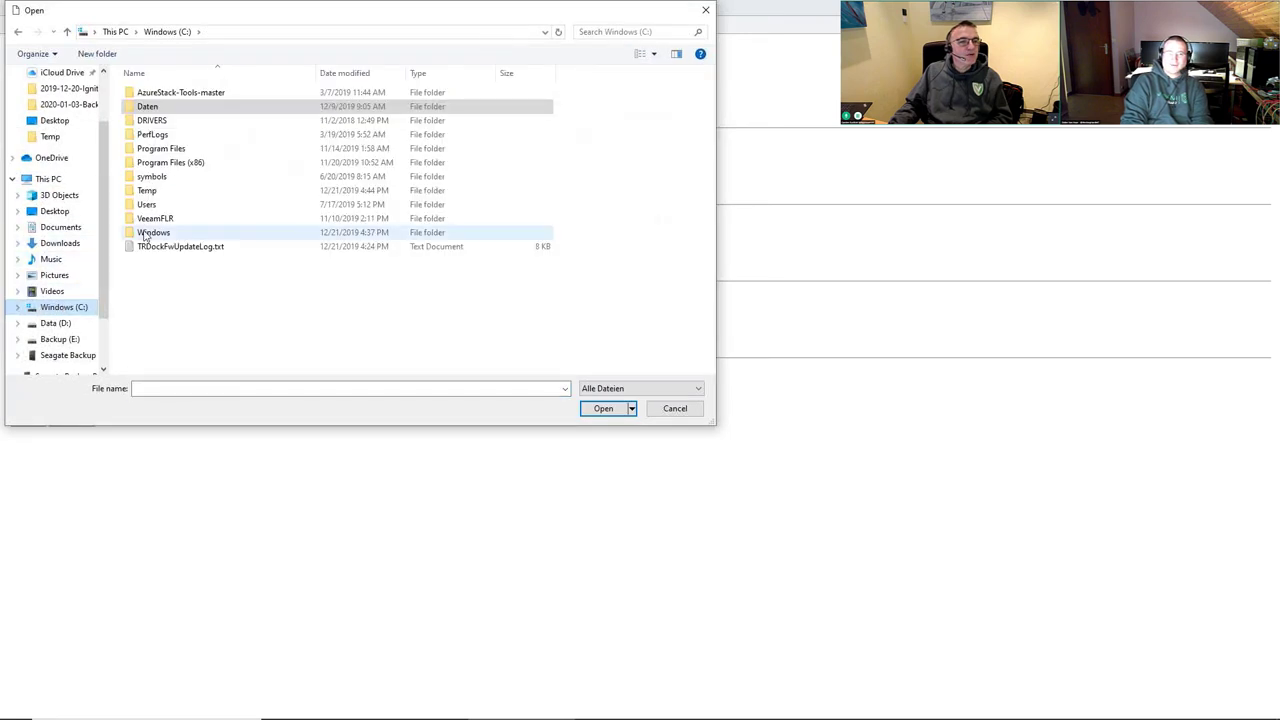
{"action": "left_click", "coordinate": [58, 339]}
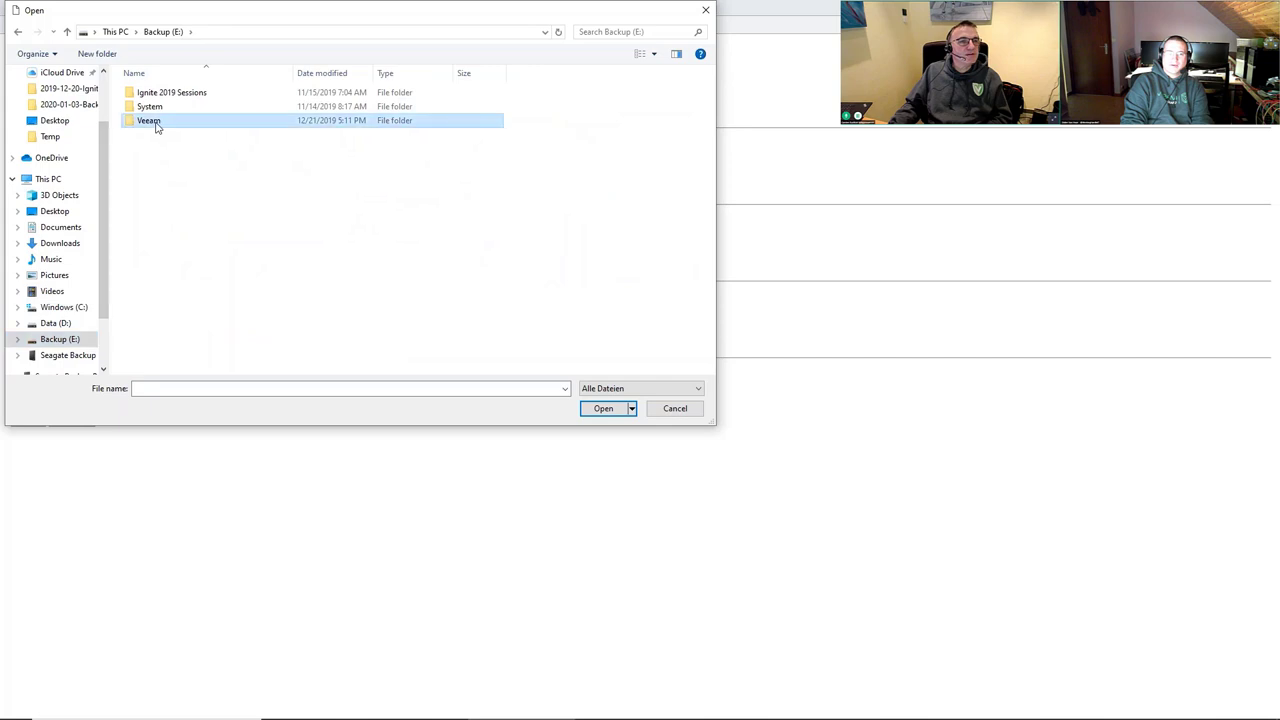
{"action": "double_click", "coordinate": [155, 121]}
{"action": "left_click", "coordinate": [160, 107]}
{"action": "double_click", "coordinate": [160, 110]}
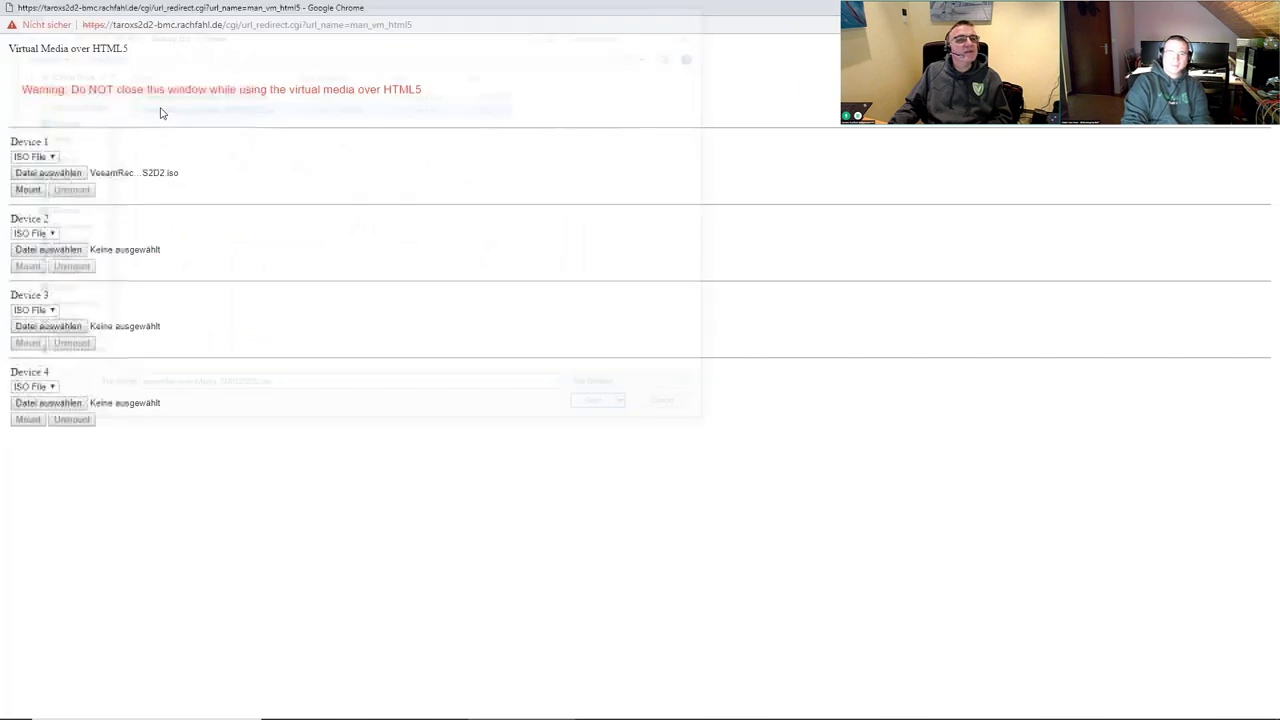
{"action": "left_click", "coordinate": [29, 191]}
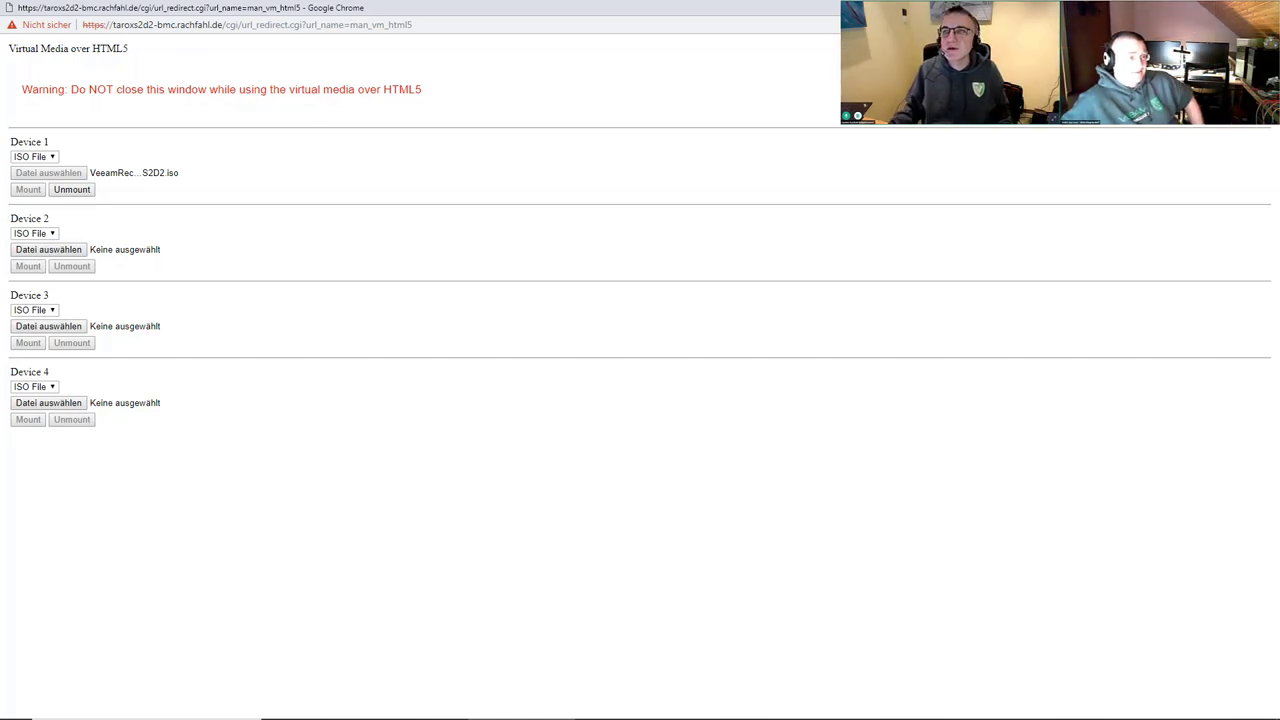
- Return to the Intel BMC web console and launch the iKVM over HTML5 remote console
{"action": "key", "text": "super+d"}
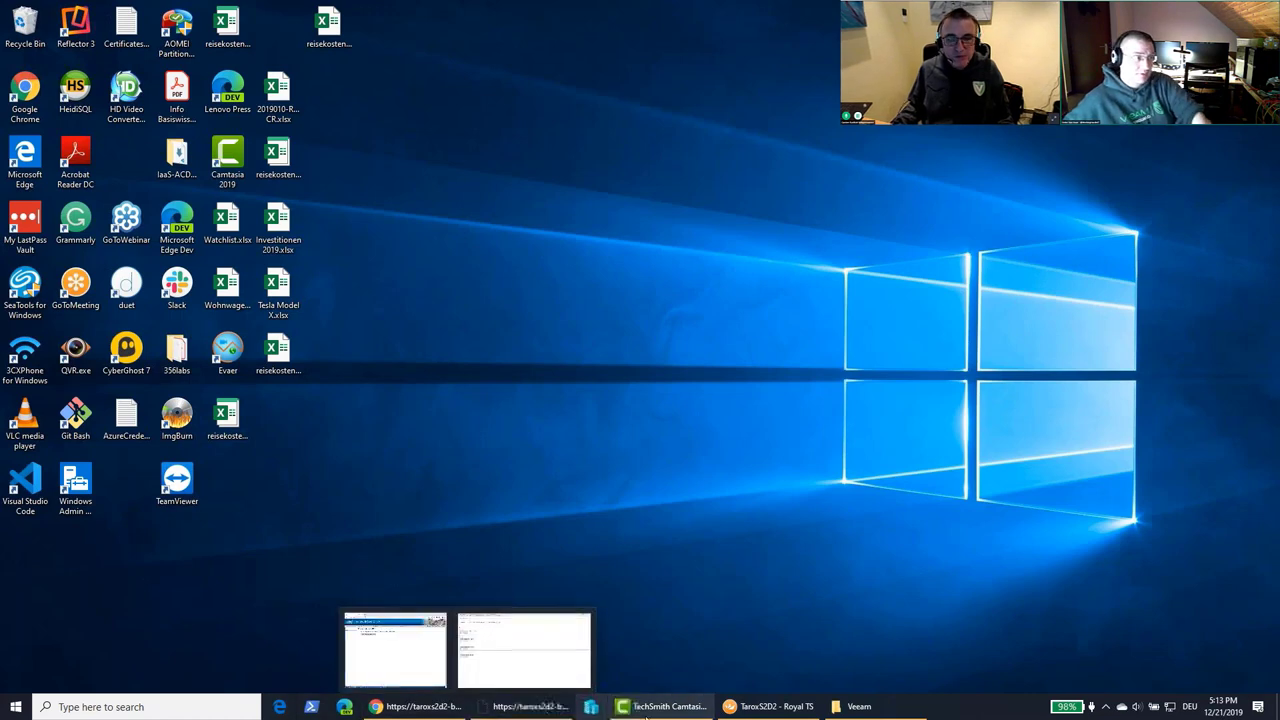
{"action": "left_click", "coordinate": [437, 706]}
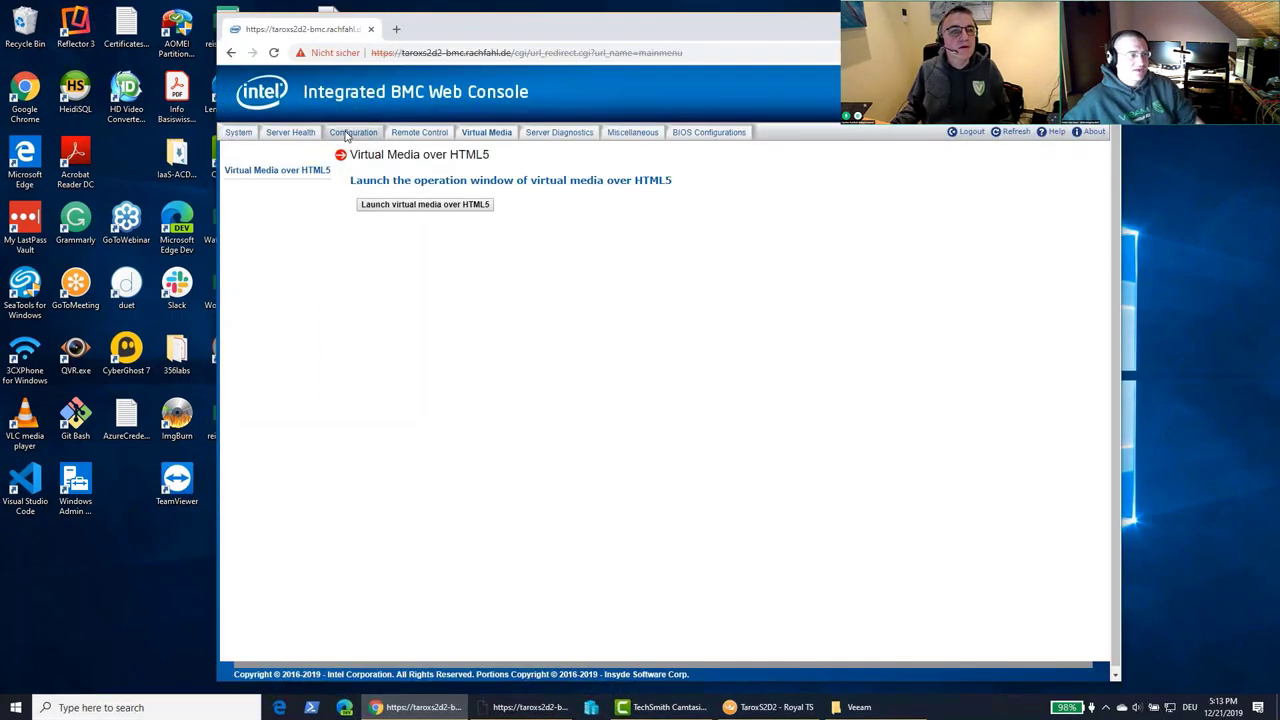
{"action": "left_click", "coordinate": [419, 132]}
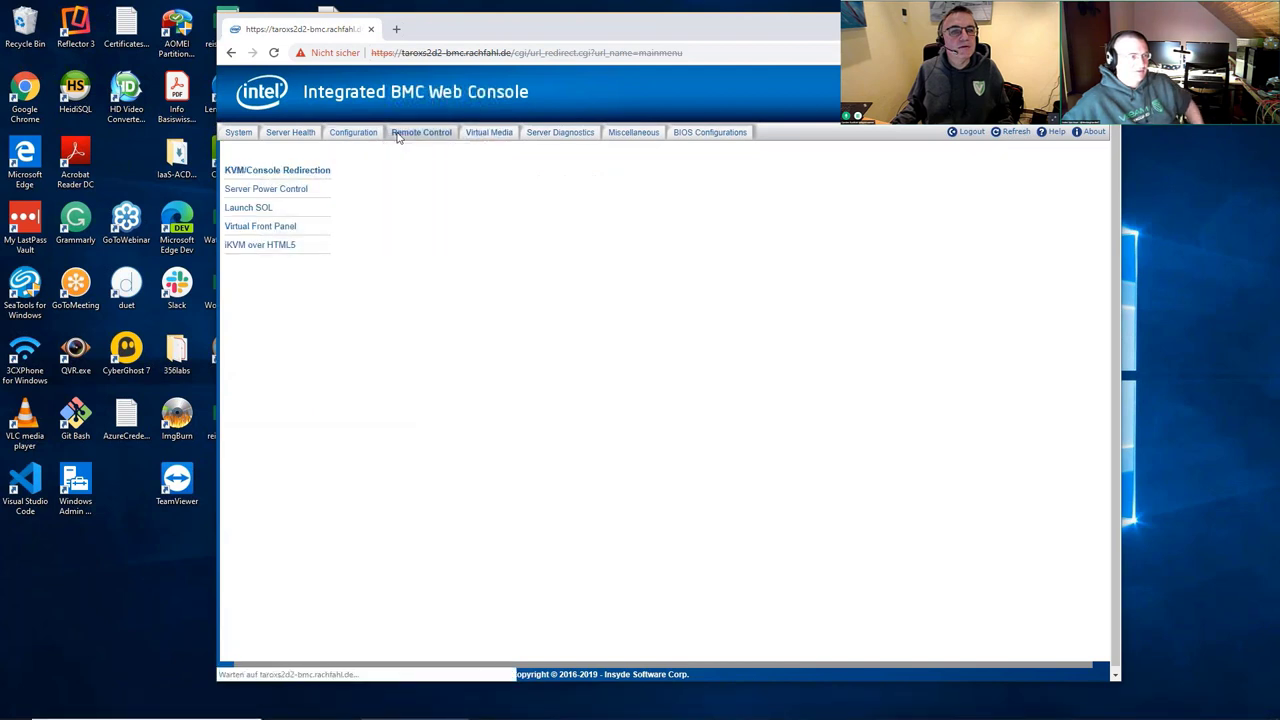
{"action": "left_click", "coordinate": [260, 244]}
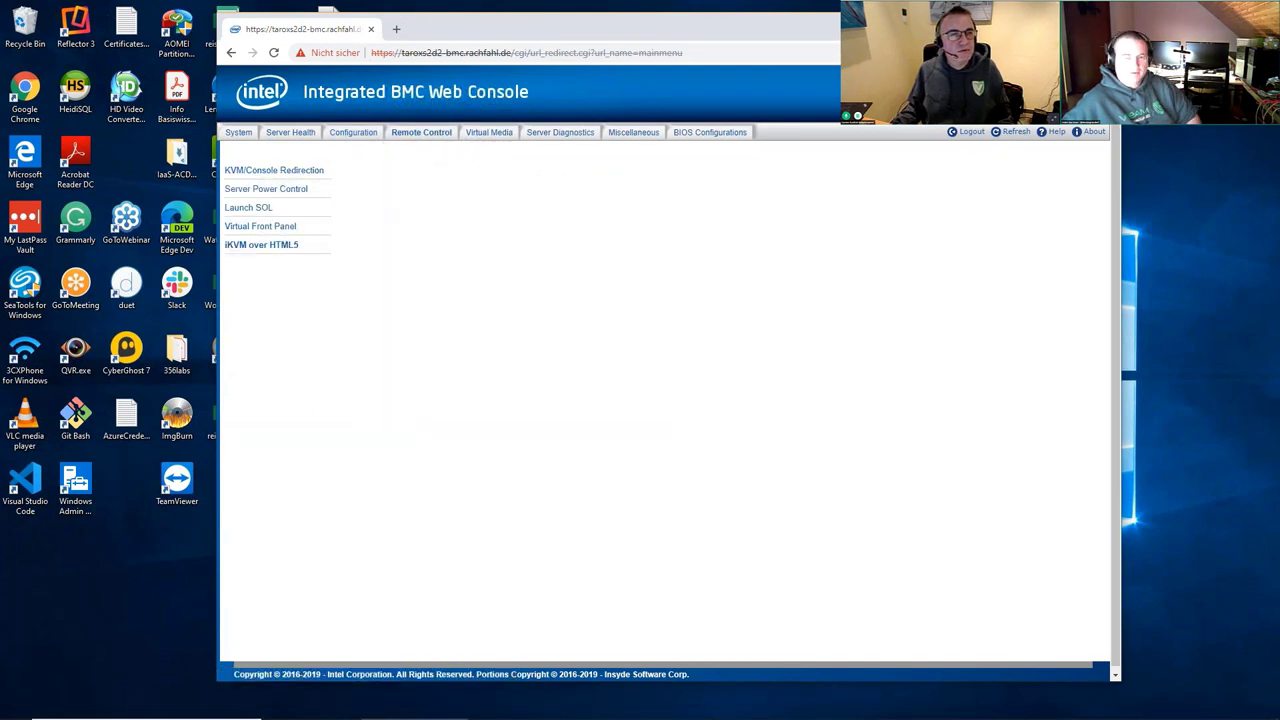
{"action": "left_click", "coordinate": [368, 209]}
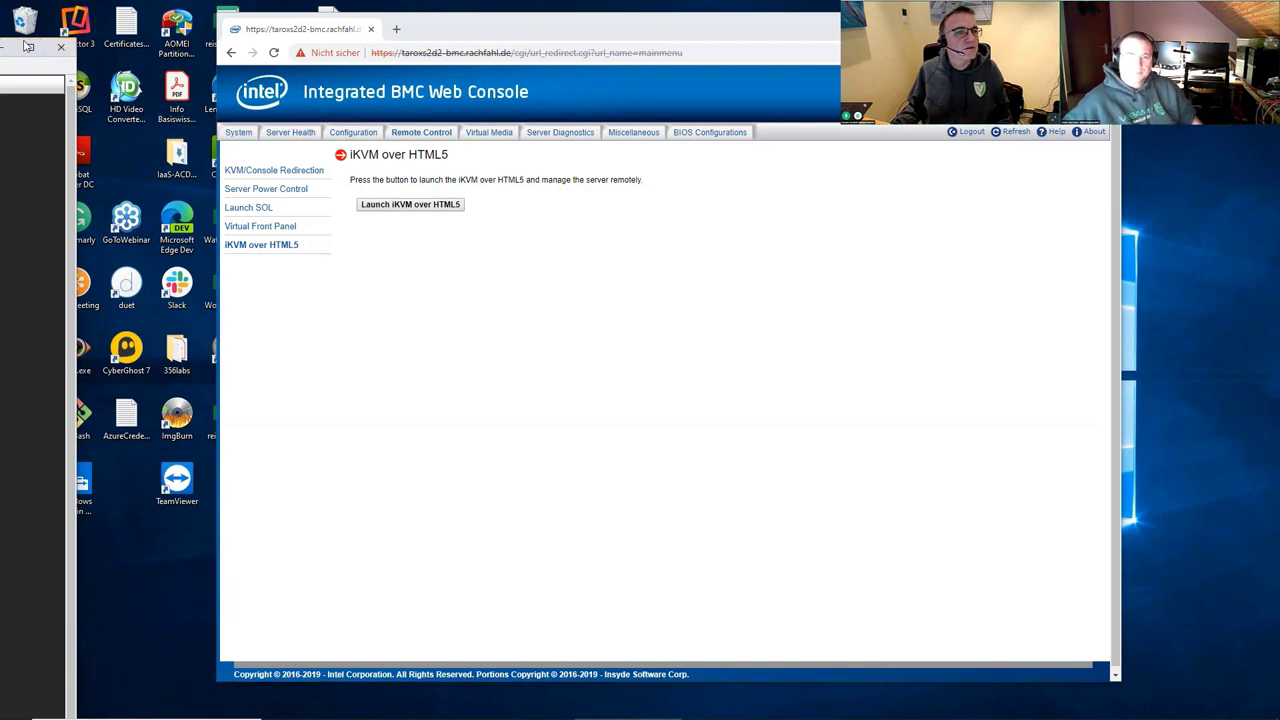
- Maximize the iKVM window and wake the server's remote display
{"action": "left_click", "coordinate": [31, 50]}
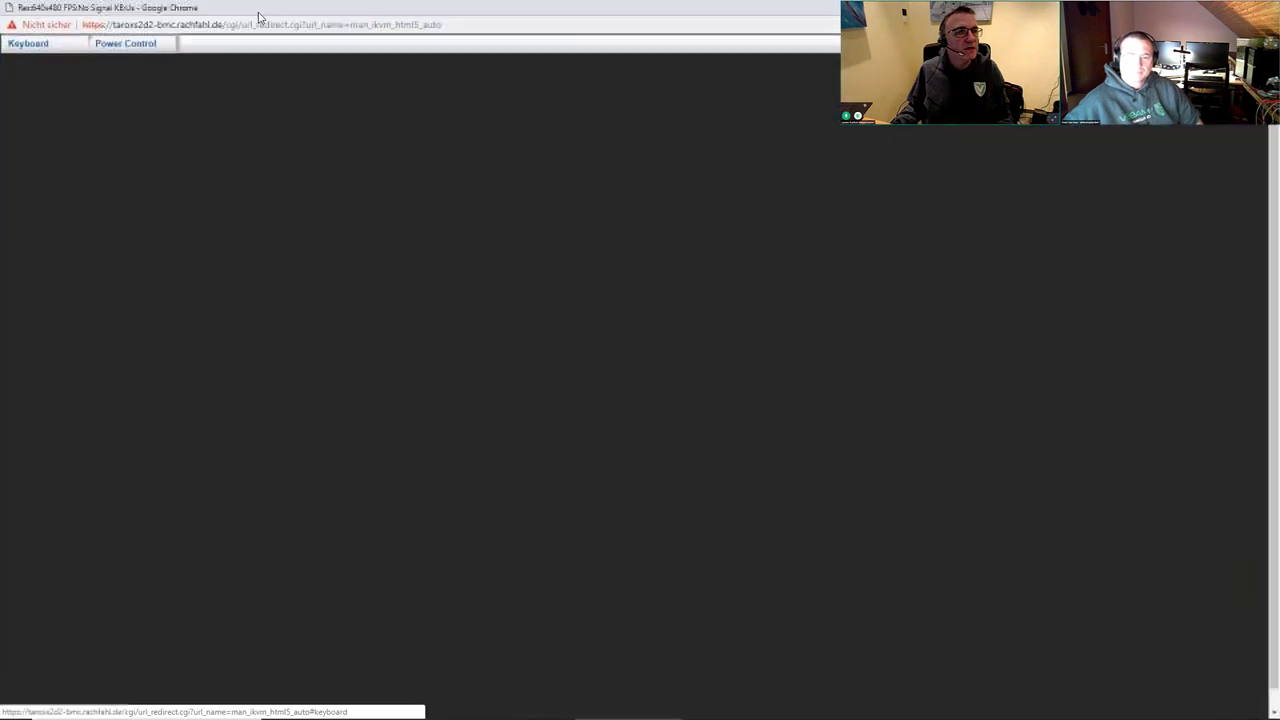
{"action": "double_click", "coordinate": [315, 12]}
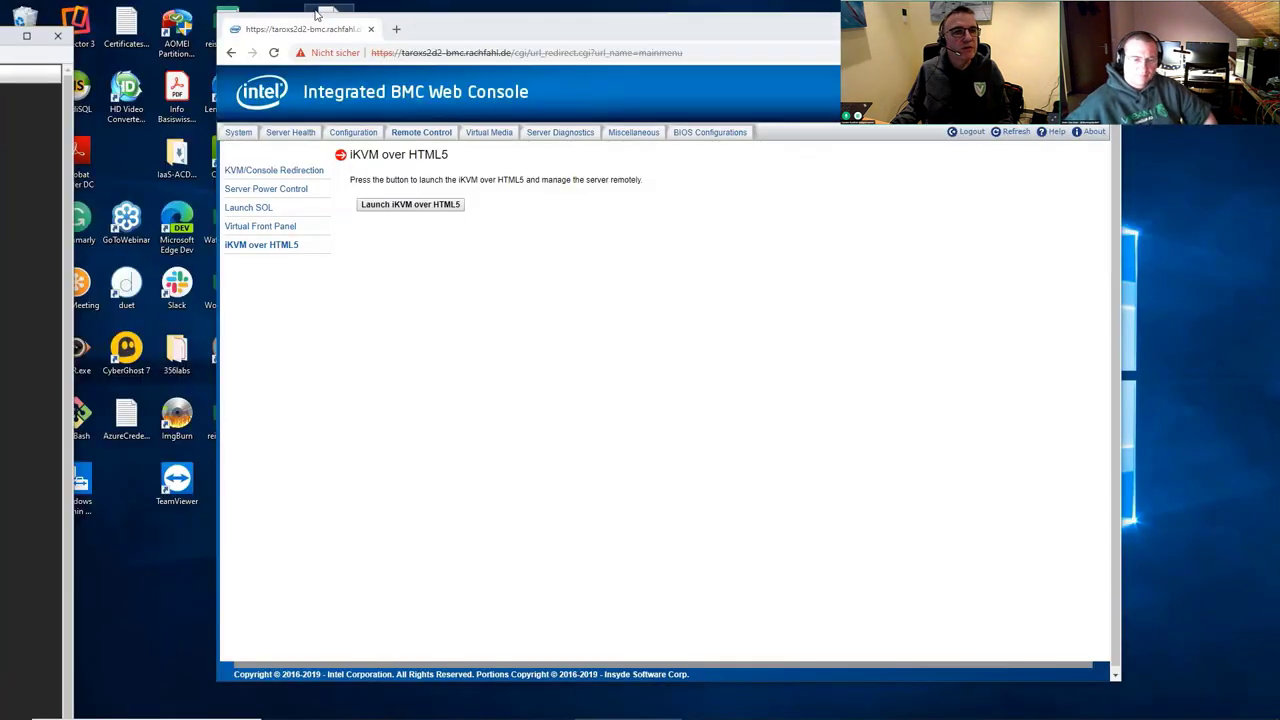
{"action": "left_click", "coordinate": [26, 35]}
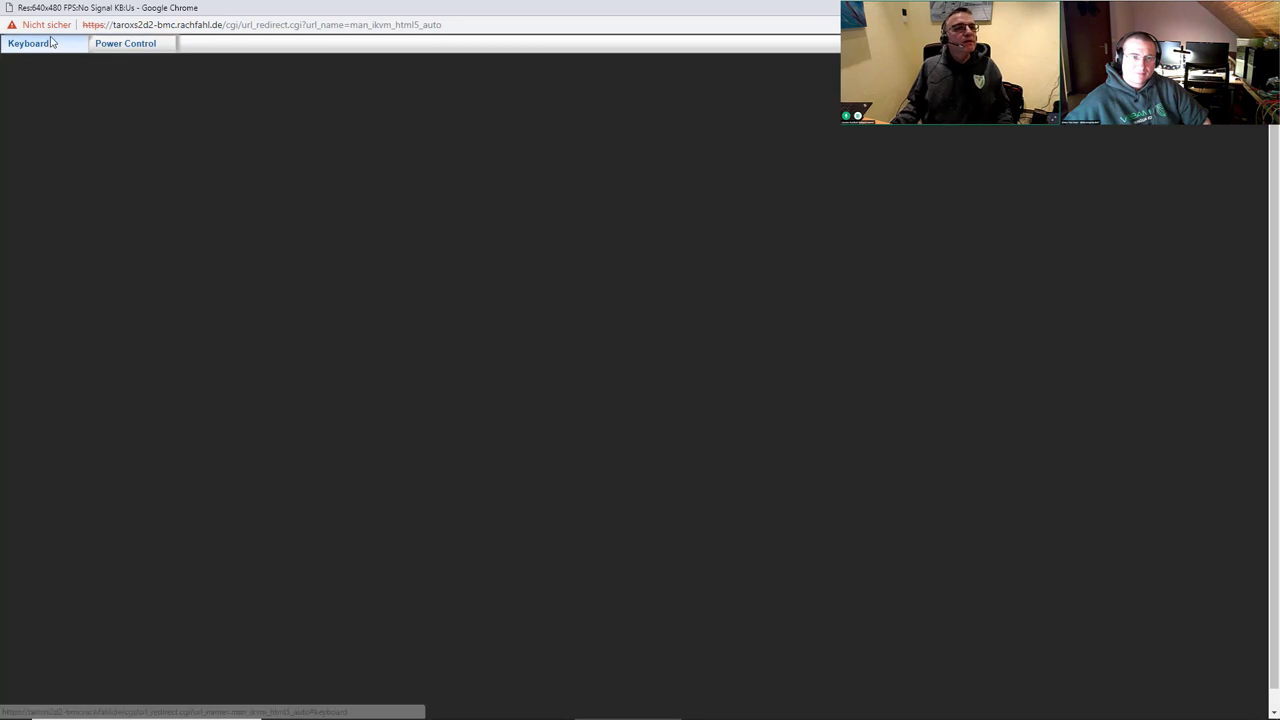
{"action": "left_click", "coordinate": [139, 51]}
{"action": "left_click", "coordinate": [501, 268]}
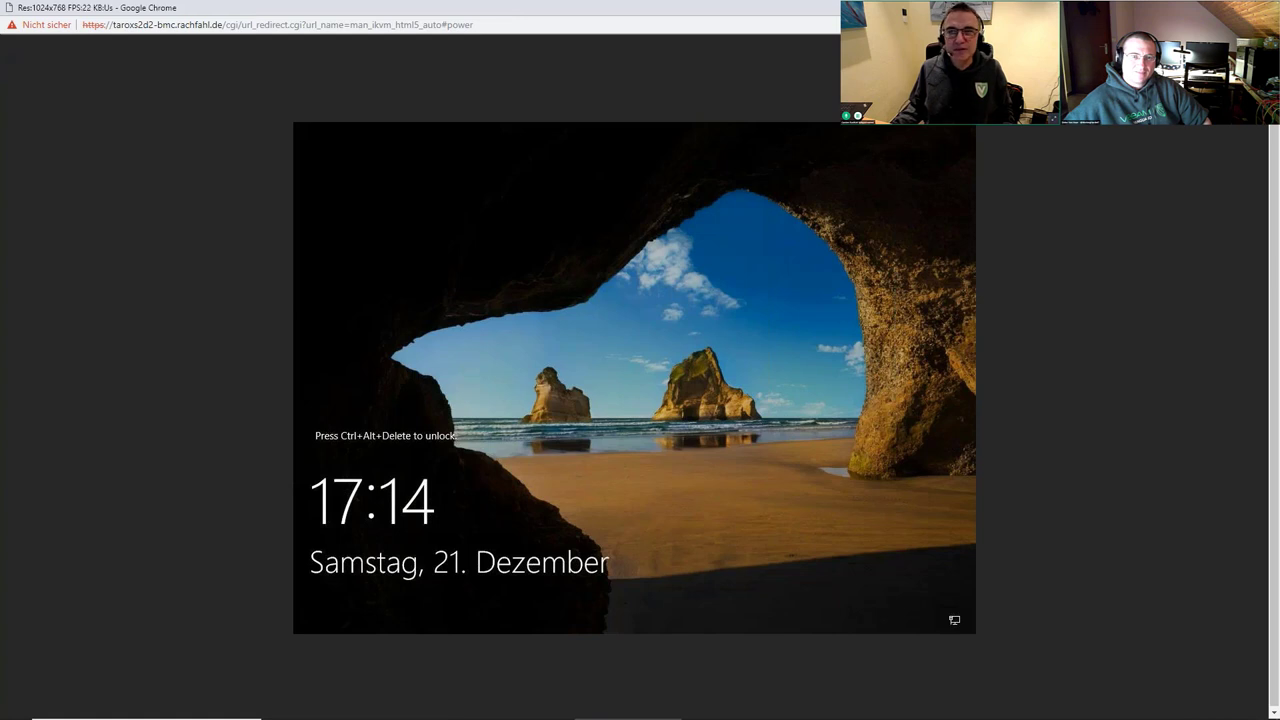
- Restore the iKVM window to its smaller size and move it fully into view over the BMC web console
{"action": "key", "text": "alt+F4"}
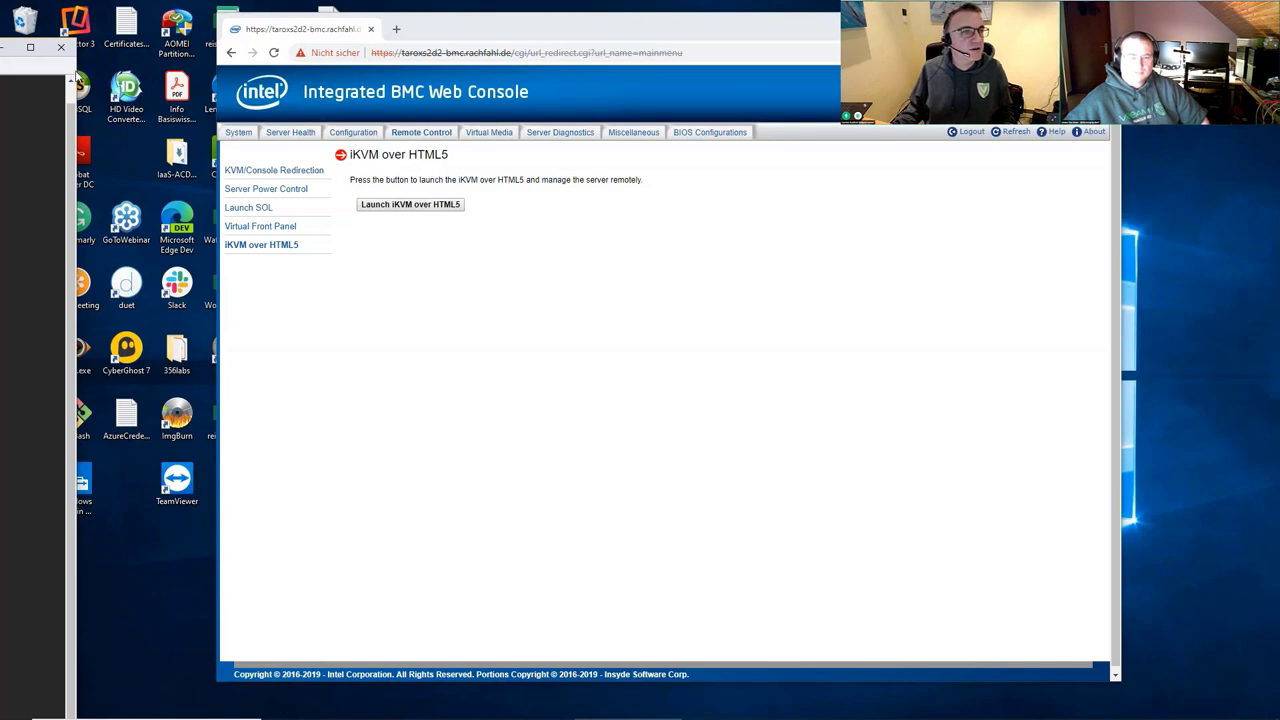
{"action": "left_click_drag", "start_coordinate": [68, 68], "coordinate": [242, 68]}
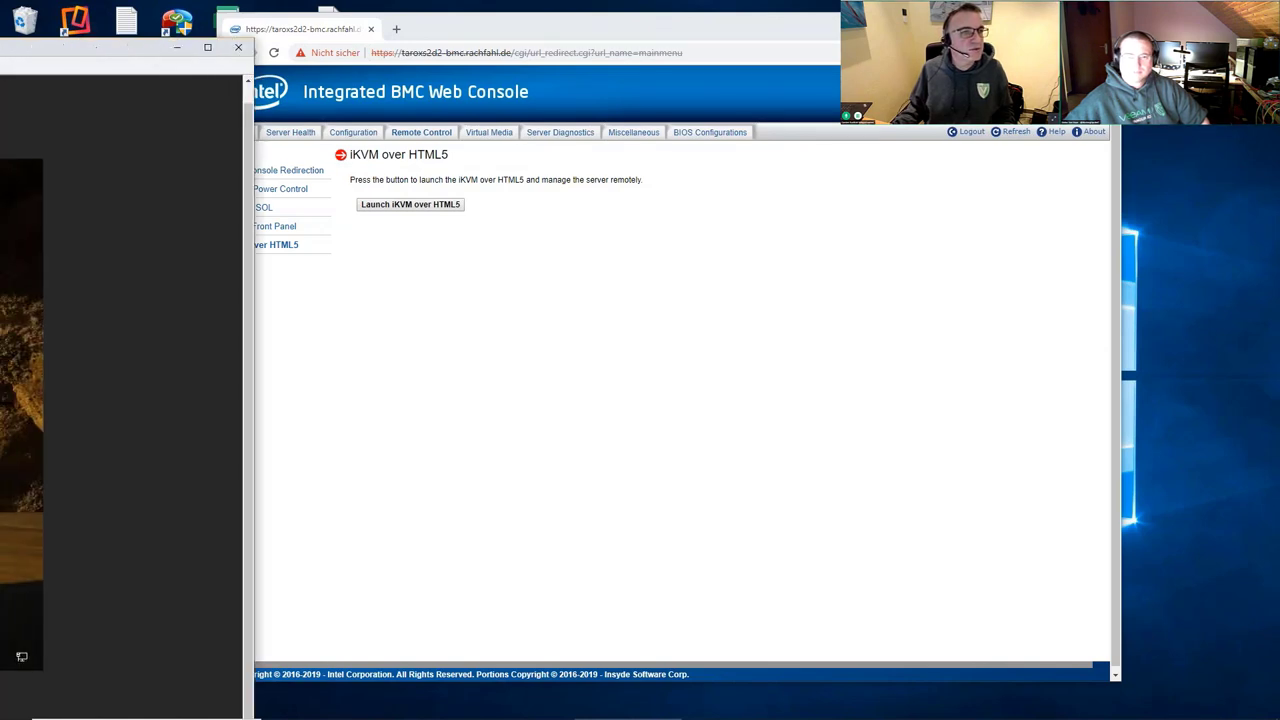
{"action": "left_click_drag", "start_coordinate": [147, 57], "coordinate": [578, 61]}
{"action": "left_click_drag", "start_coordinate": [400, 37], "coordinate": [680, 37]}
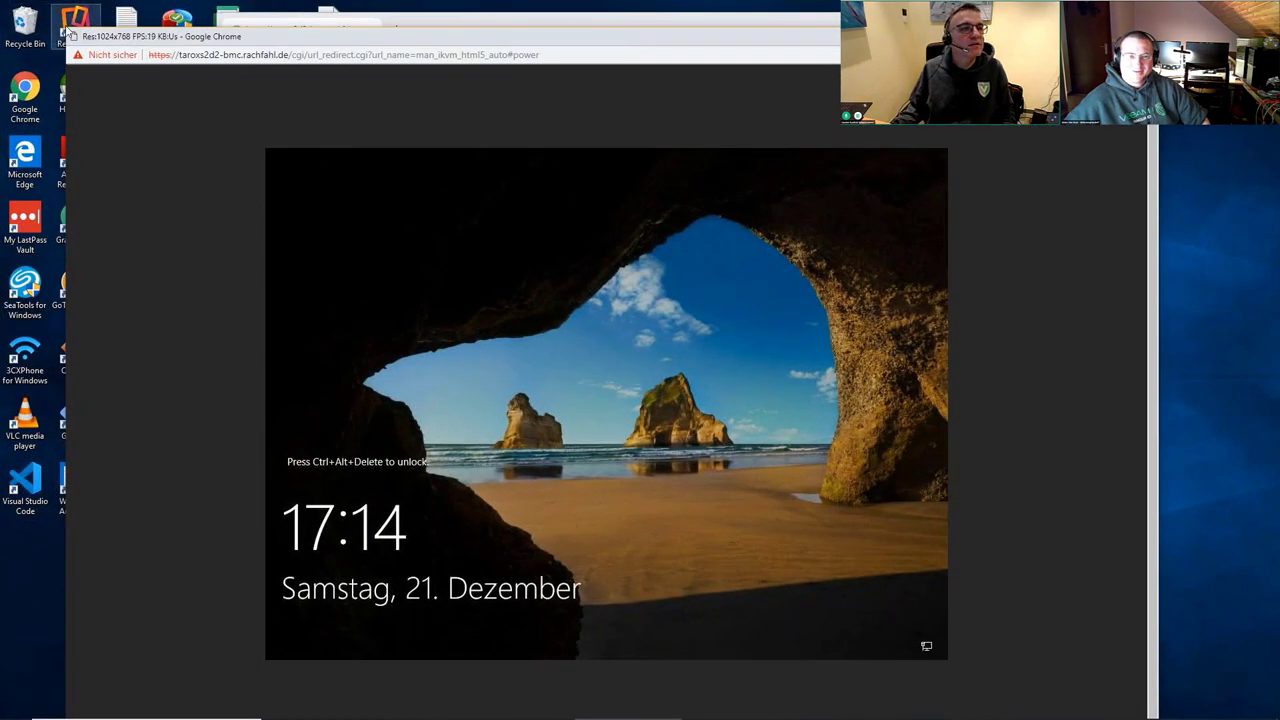
{"action": "left_click_drag", "start_coordinate": [88, 30], "coordinate": [233, 125]}
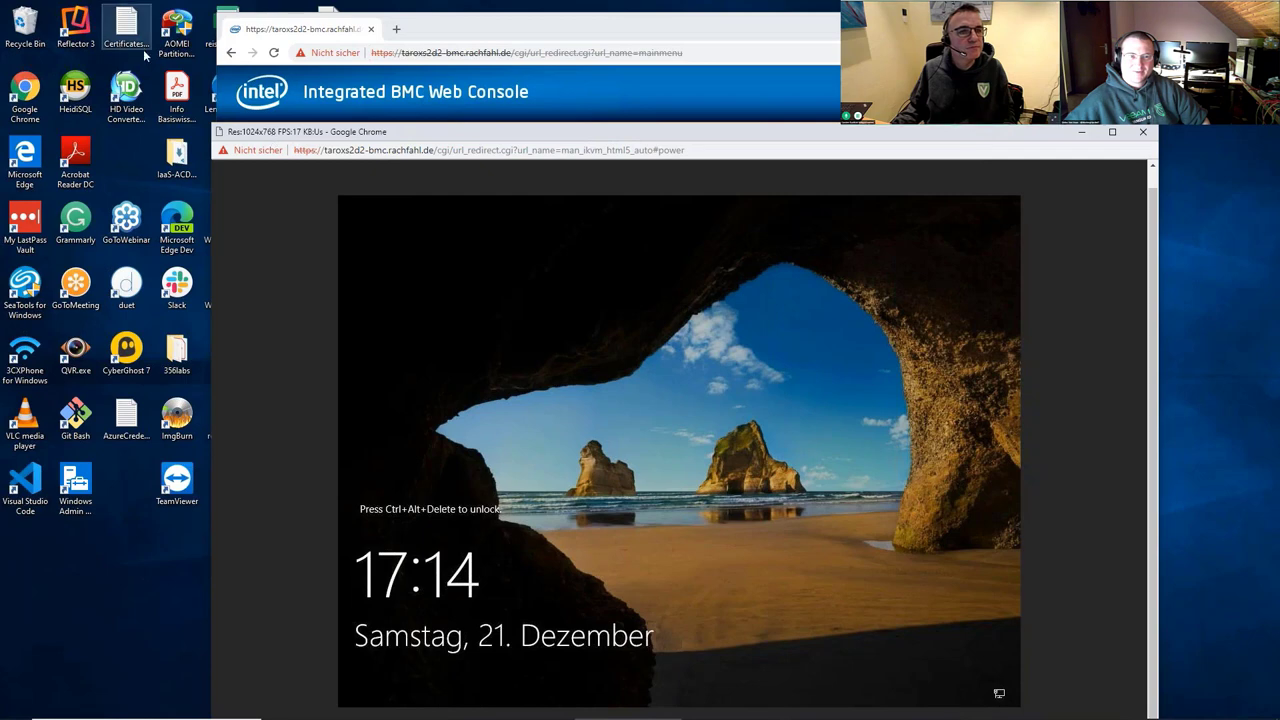
{"action": "left_click_drag", "start_coordinate": [384, 135], "coordinate": [175, 17]}
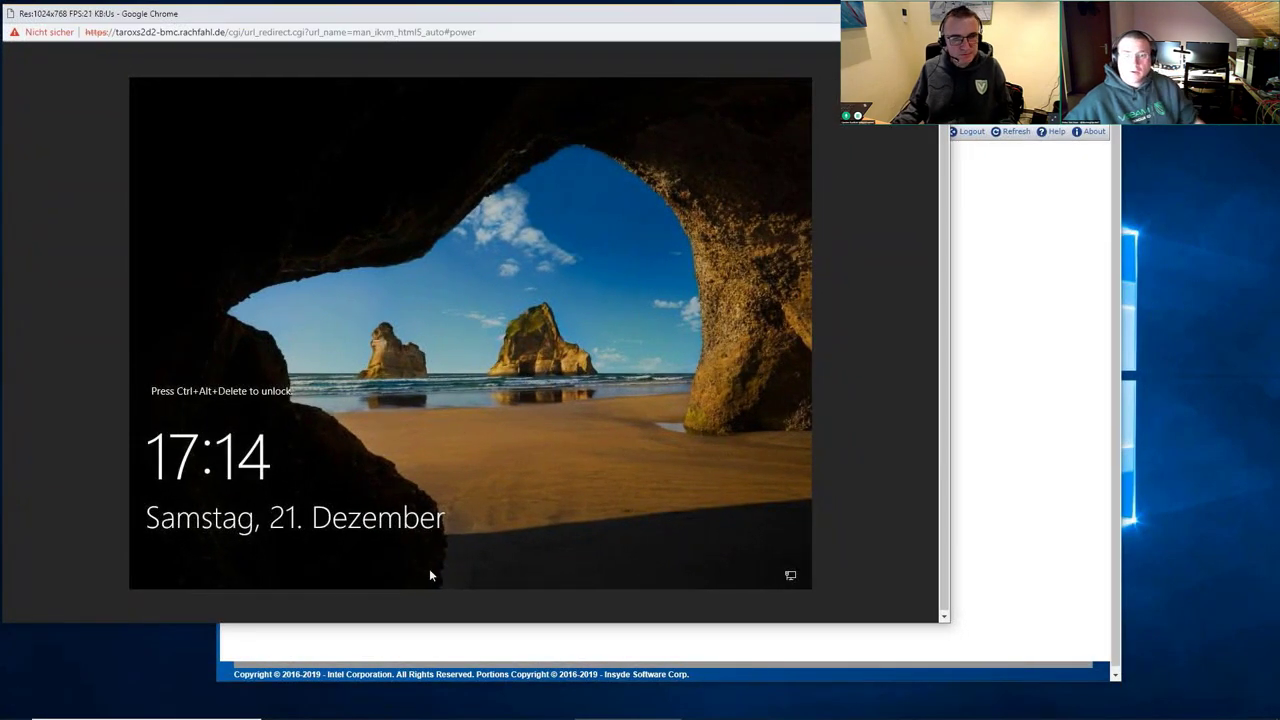
{"action": "mouse_move", "coordinate": [420, 716]}
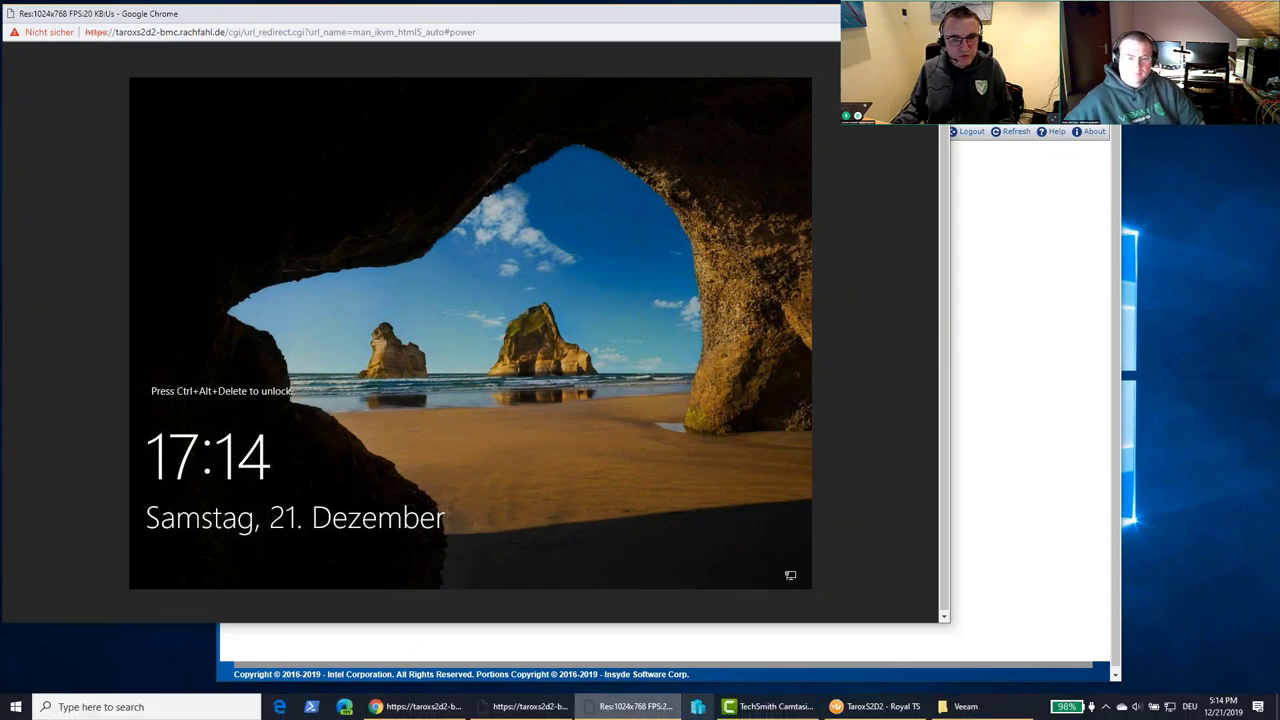